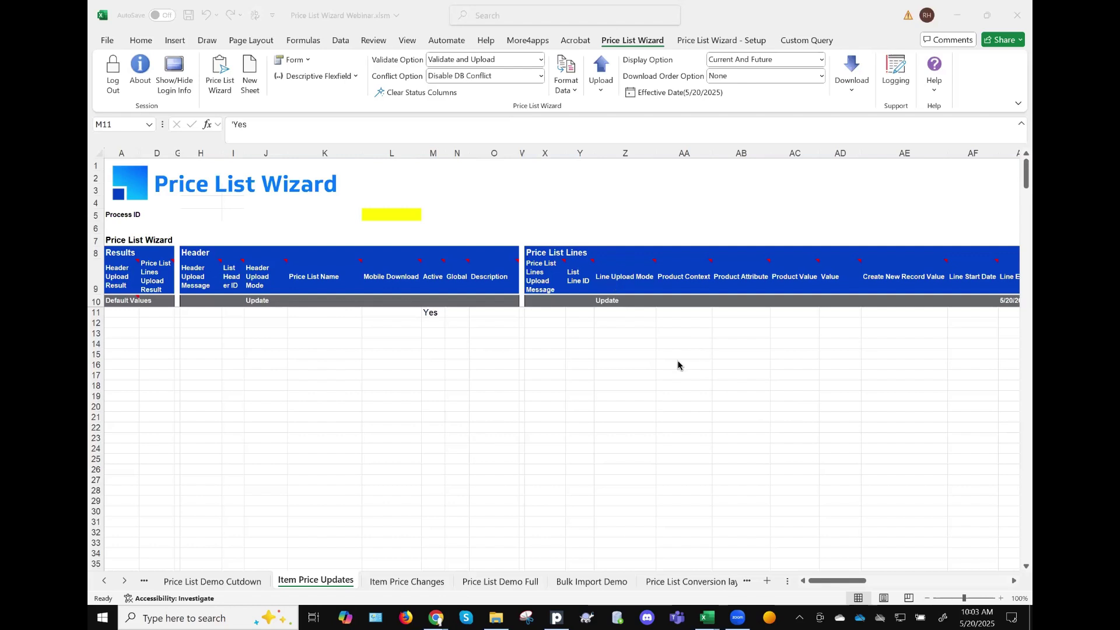
Review the header and price list line columns laid out on the Item Price Updates sheet
scroll(678, 365, "right", 2)
scroll(677, 366, "left", 2)
scroll(670, 414, "right", 5)
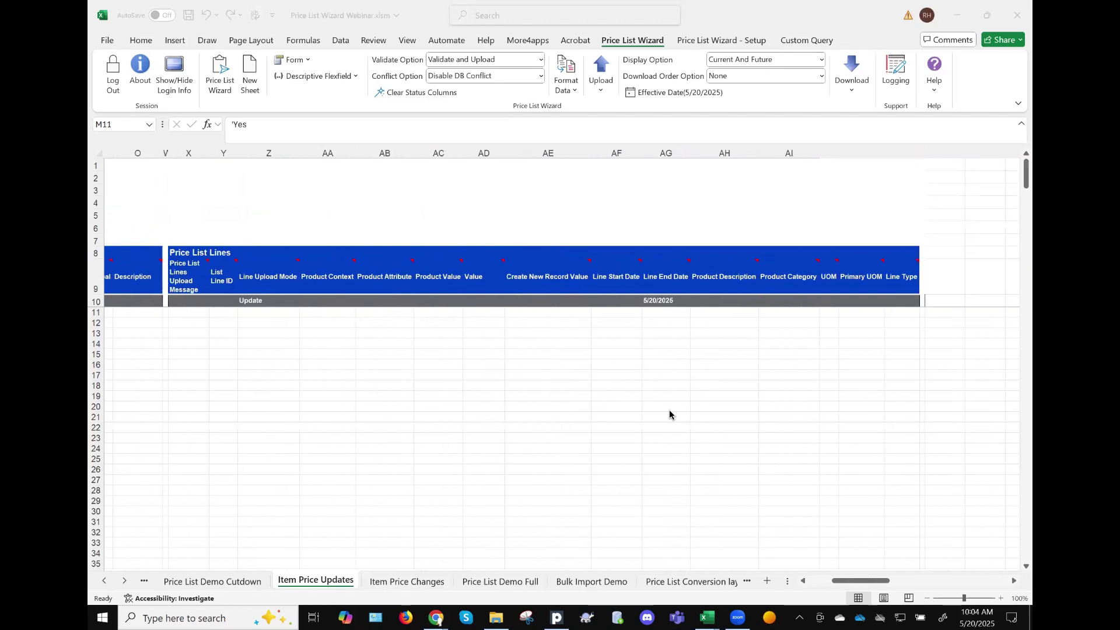
scroll(670, 413, "left", 3)
scroll(670, 413, "left", 5)
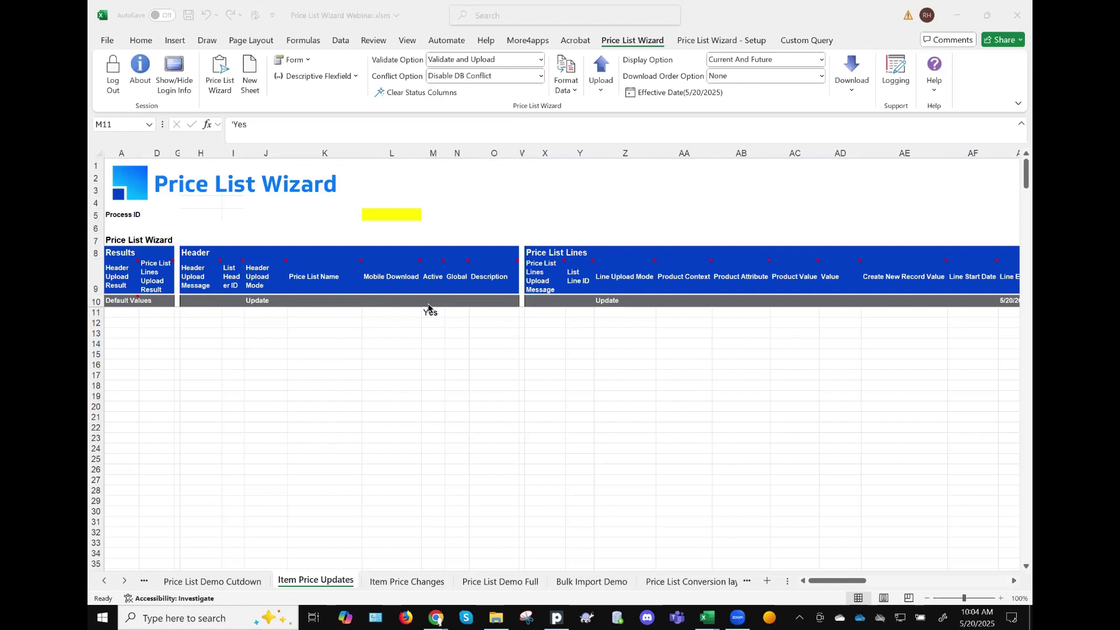
scroll(733, 370, "right", 2)
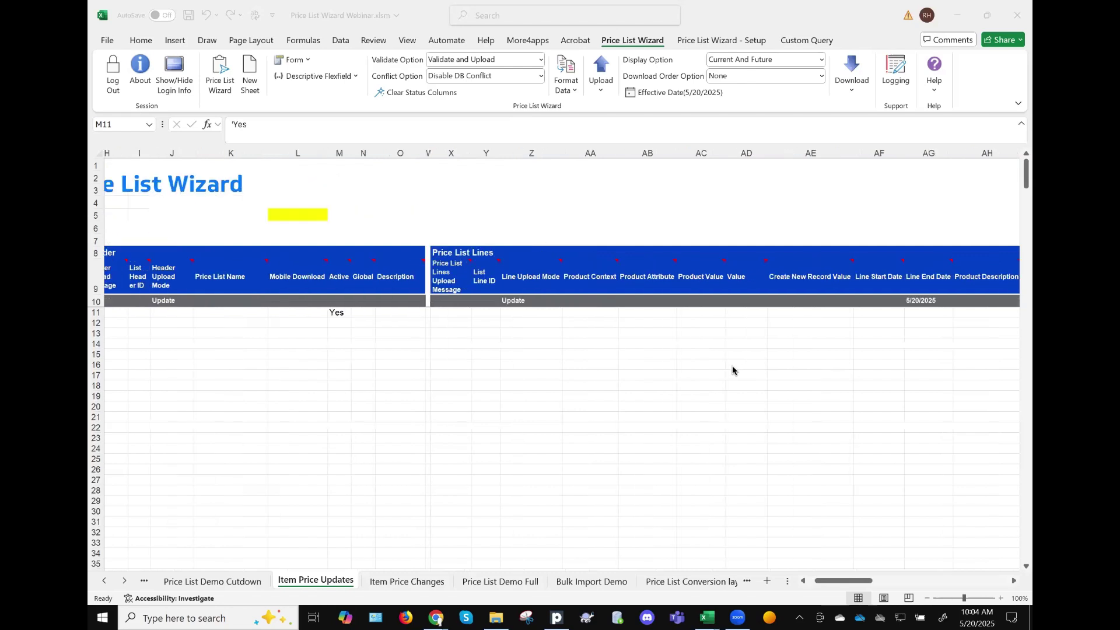
scroll(504, 258, "right", 5)
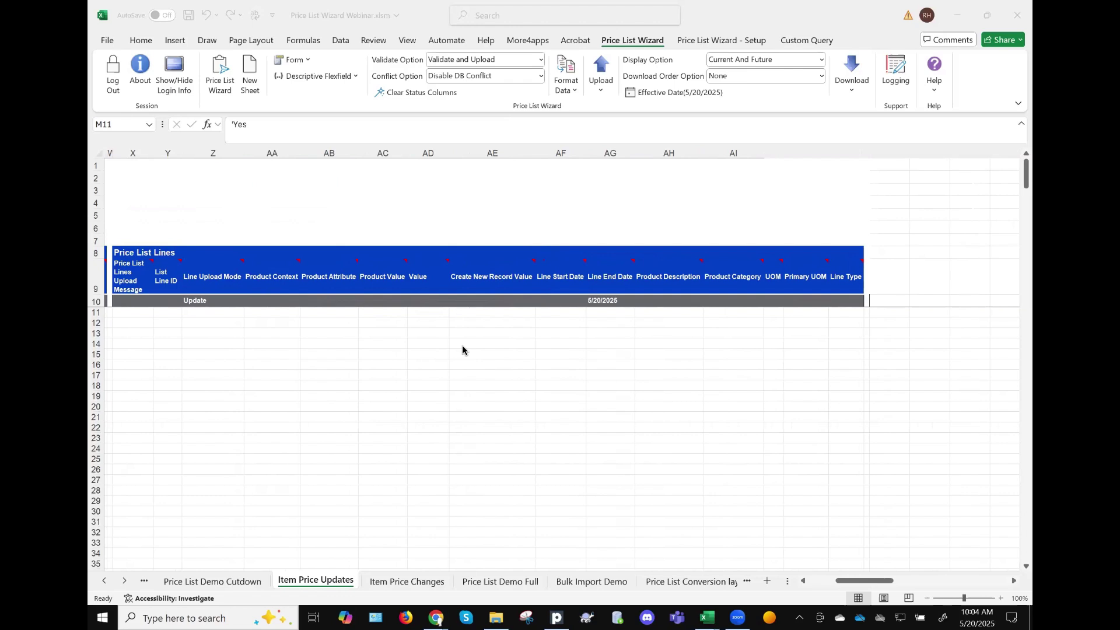
scroll(490, 352, "left", 1)
scroll(490, 350, "left", 3)
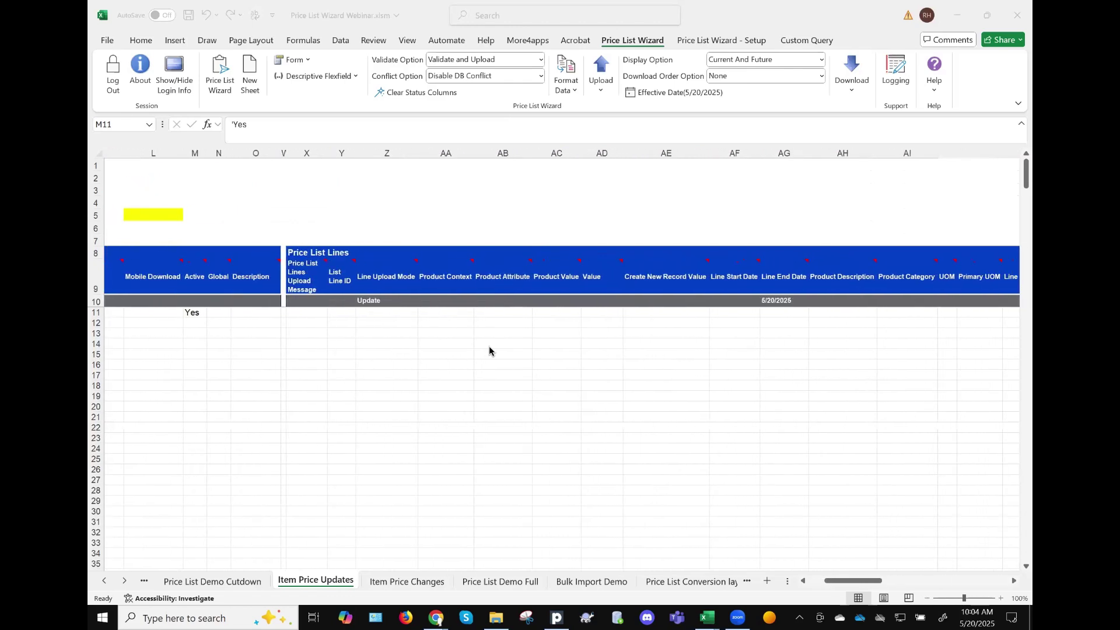
scroll(703, 364, "right", 4)
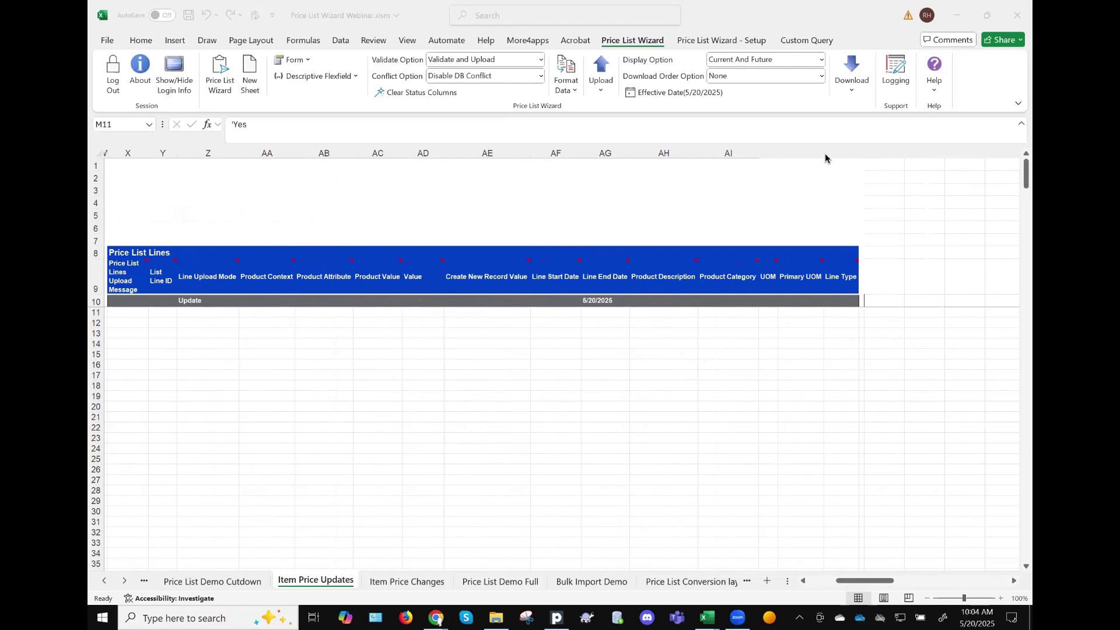
Delete the Product Category column from the Price List Lines section
left_click(785, 150)
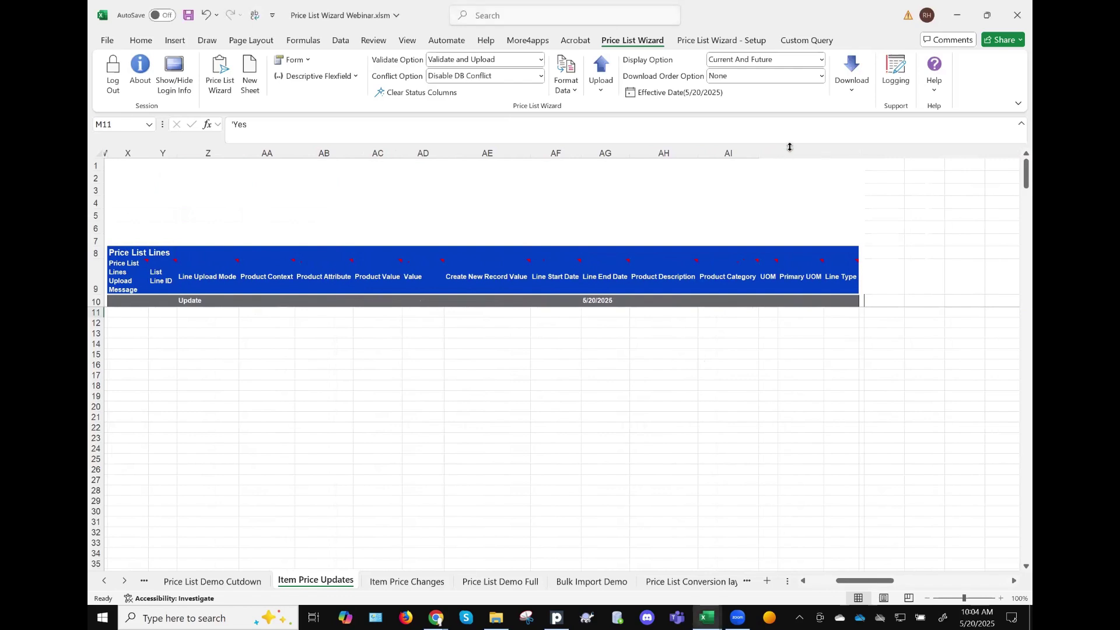
left_click_drag(760, 153, 760, 152)
left_click(741, 150)
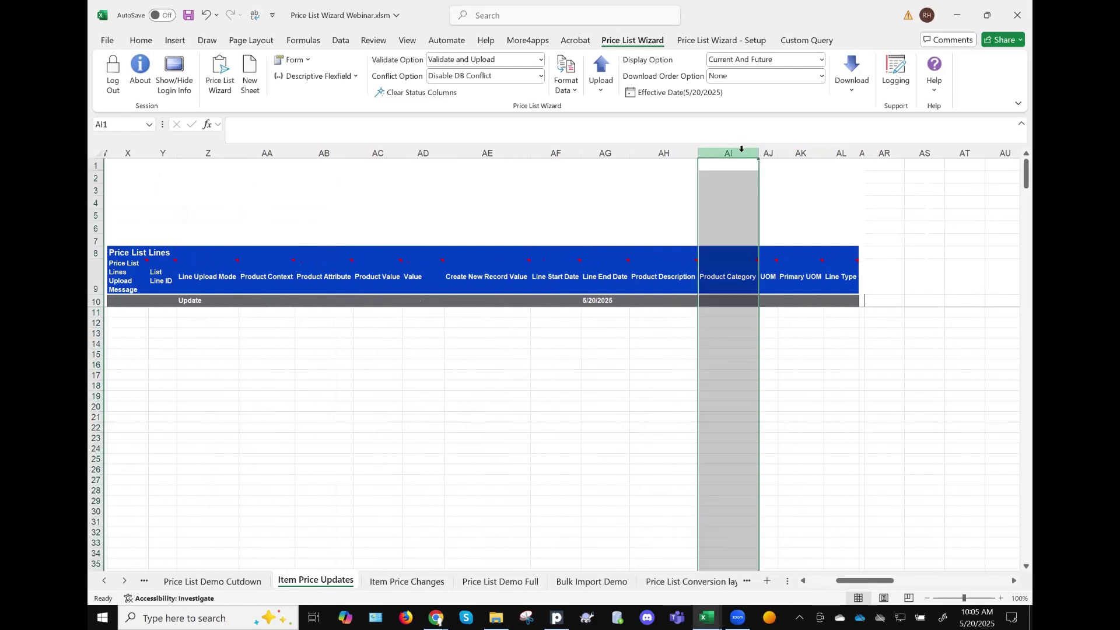
right_click(742, 149)
left_click(797, 294)
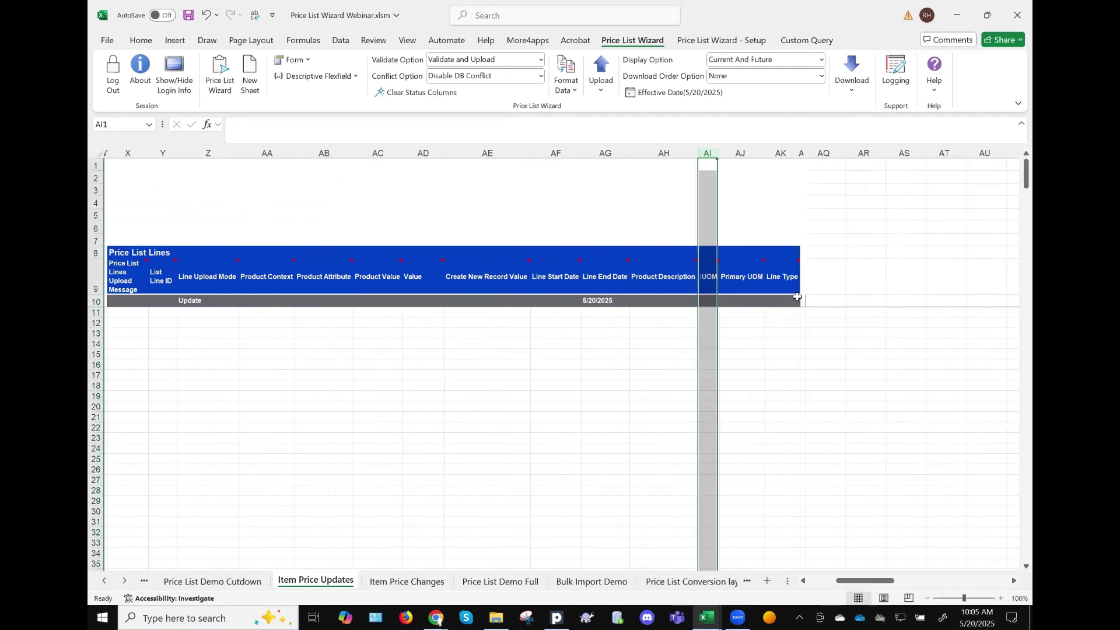
Try moving the UOM column ahead of the Create New Record Value column, finishing on the first Active cell with the cut selection cleared
right_click(708, 152)
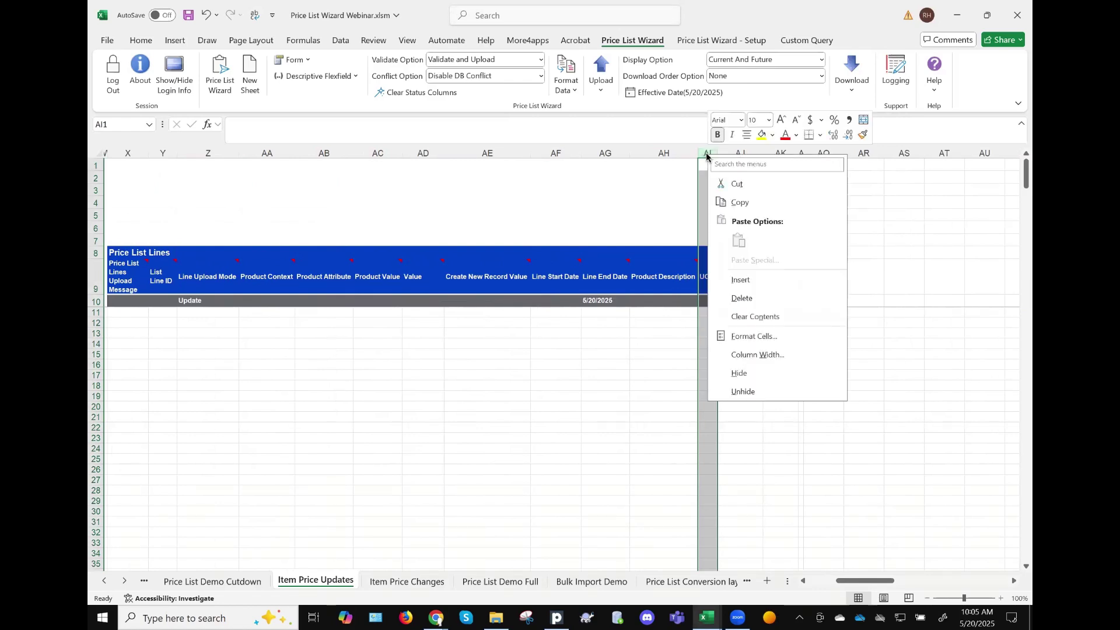
left_click(736, 184)
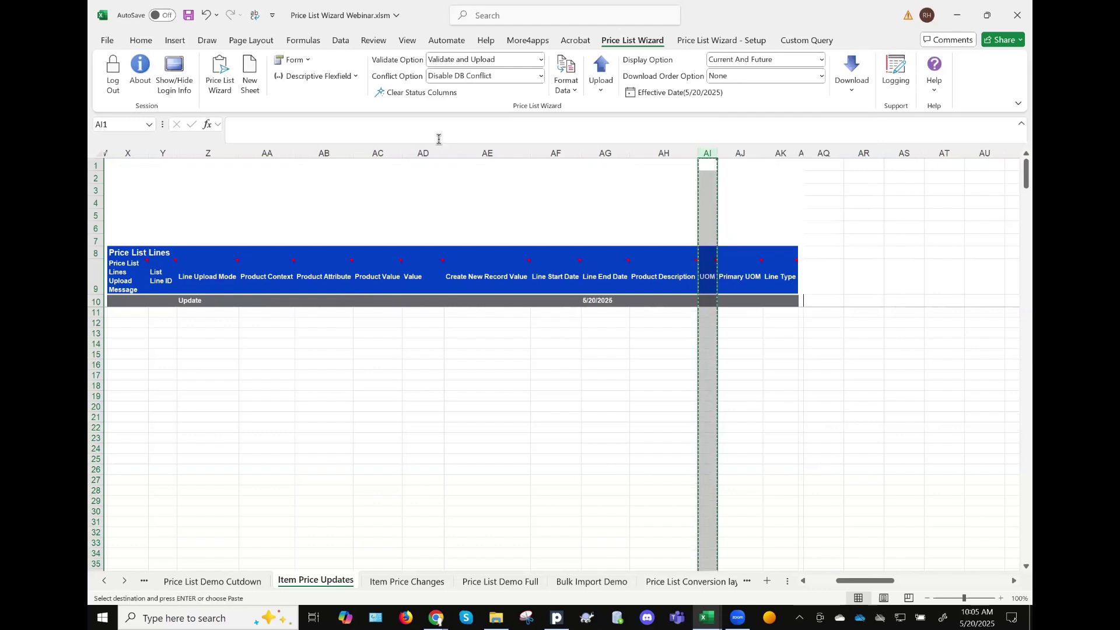
left_click(473, 152)
right_click(474, 154)
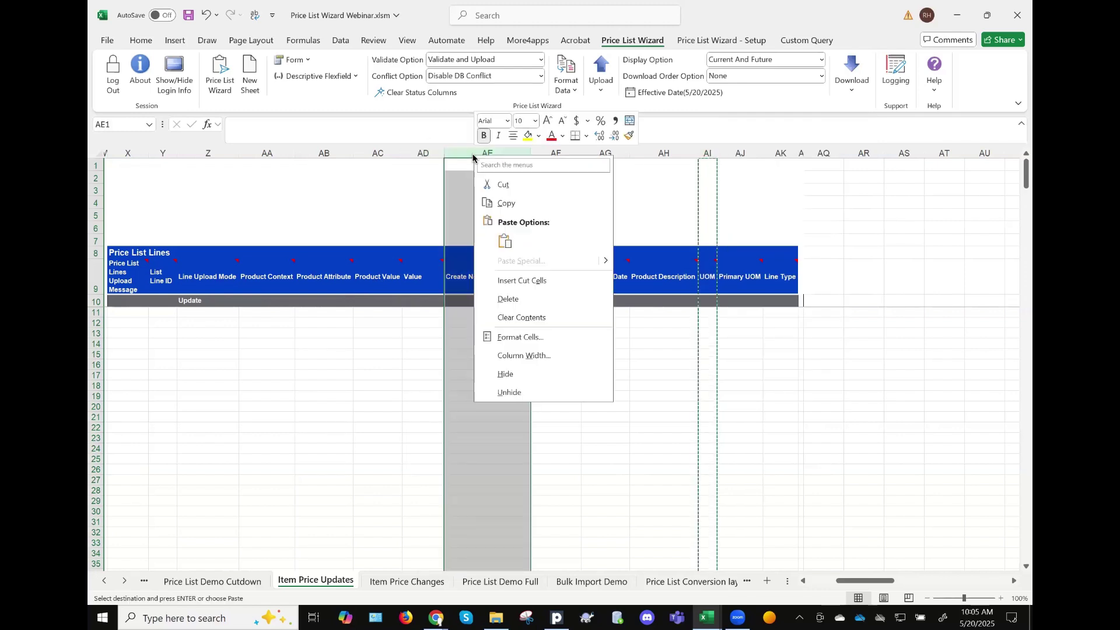
left_click(526, 282)
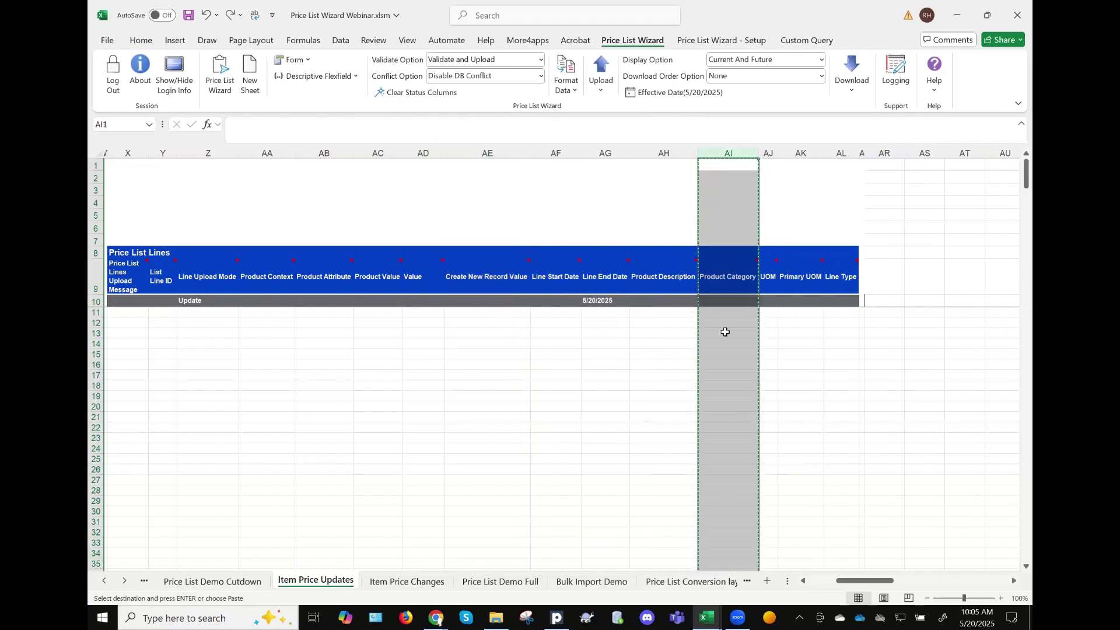
left_click(715, 316)
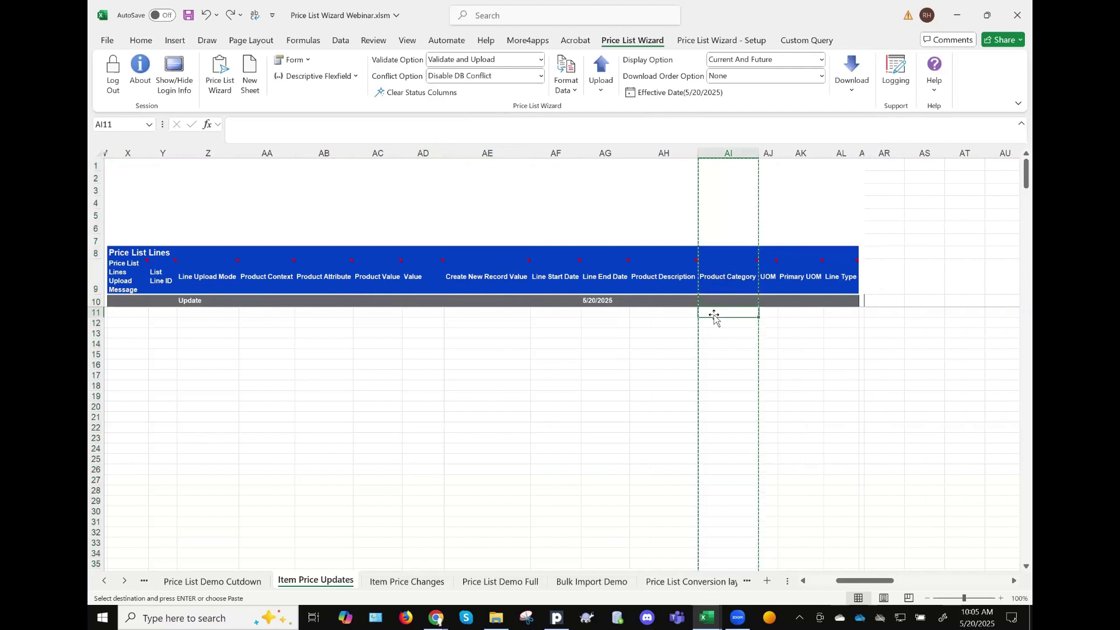
scroll(578, 343, "left", 1)
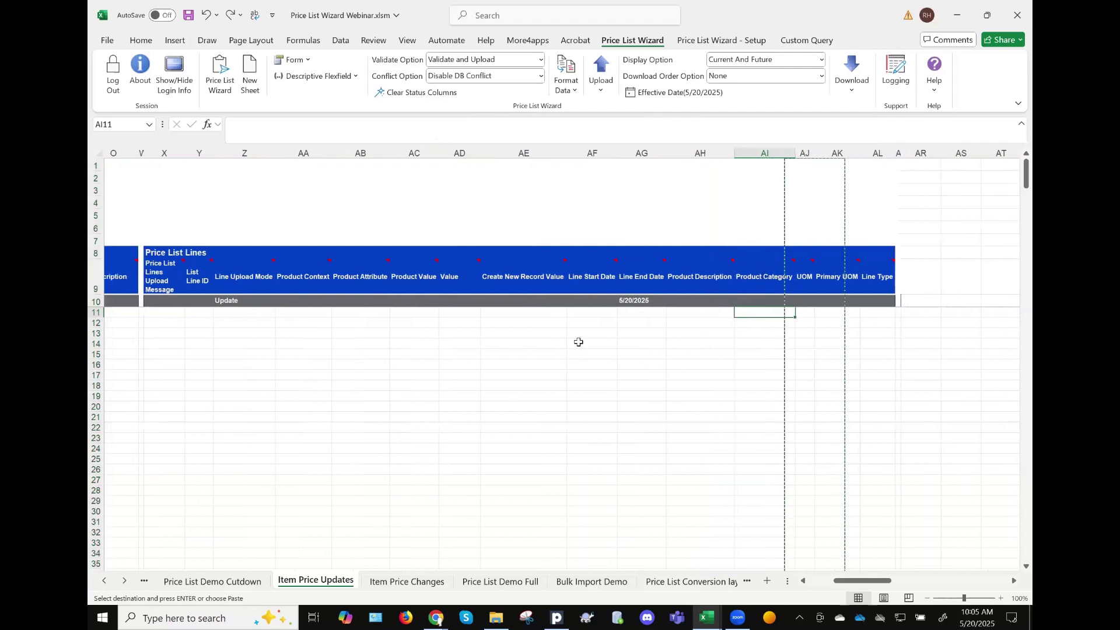
scroll(579, 343, "left", 5)
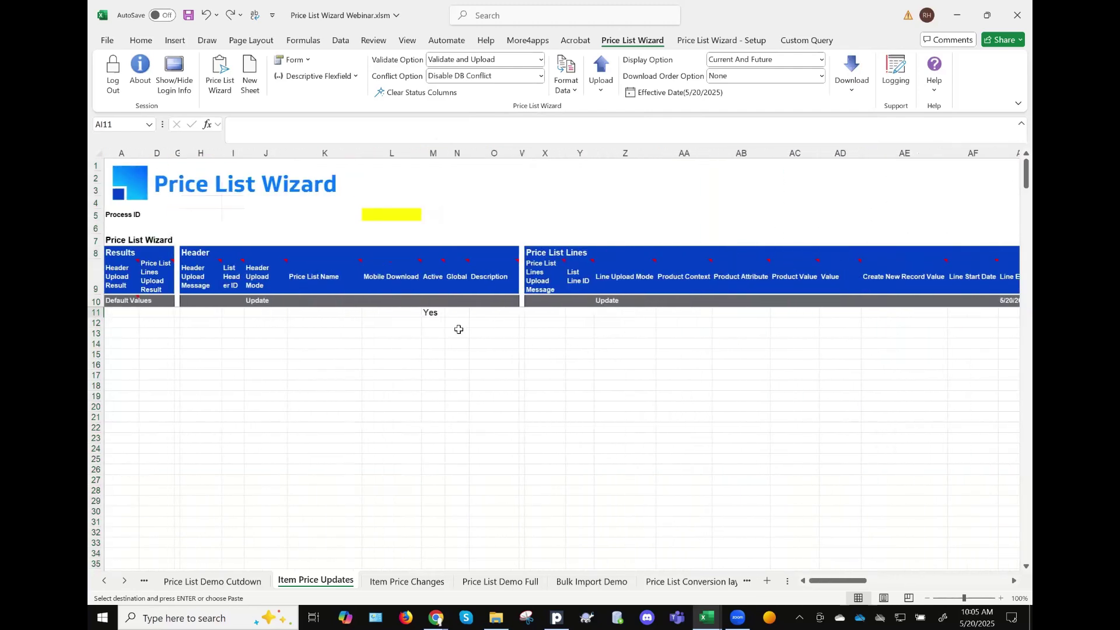
left_click(438, 314)
key("Escape")
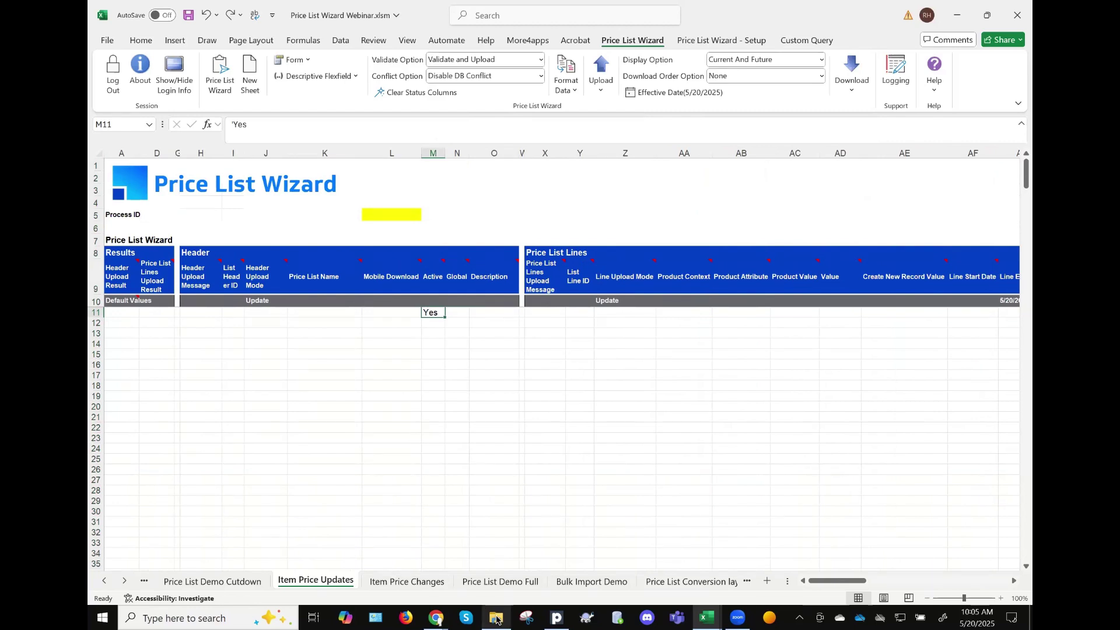
Copy the whole list of item numbers from the Item Price Changes sheet, starting with AS10001
mouse_move(496, 620)
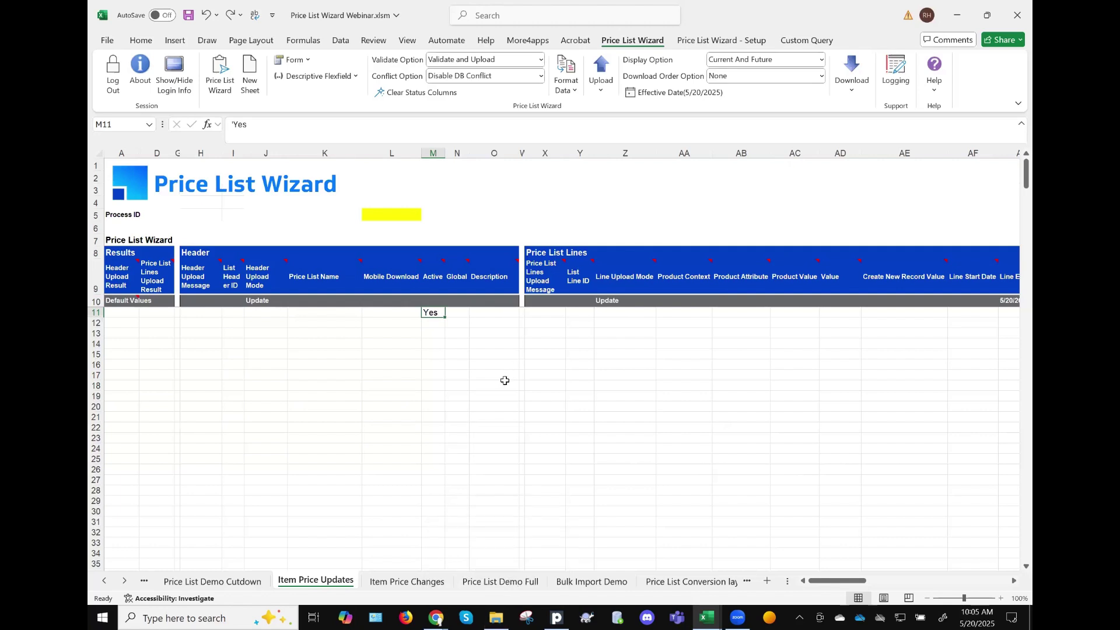
left_click(415, 586)
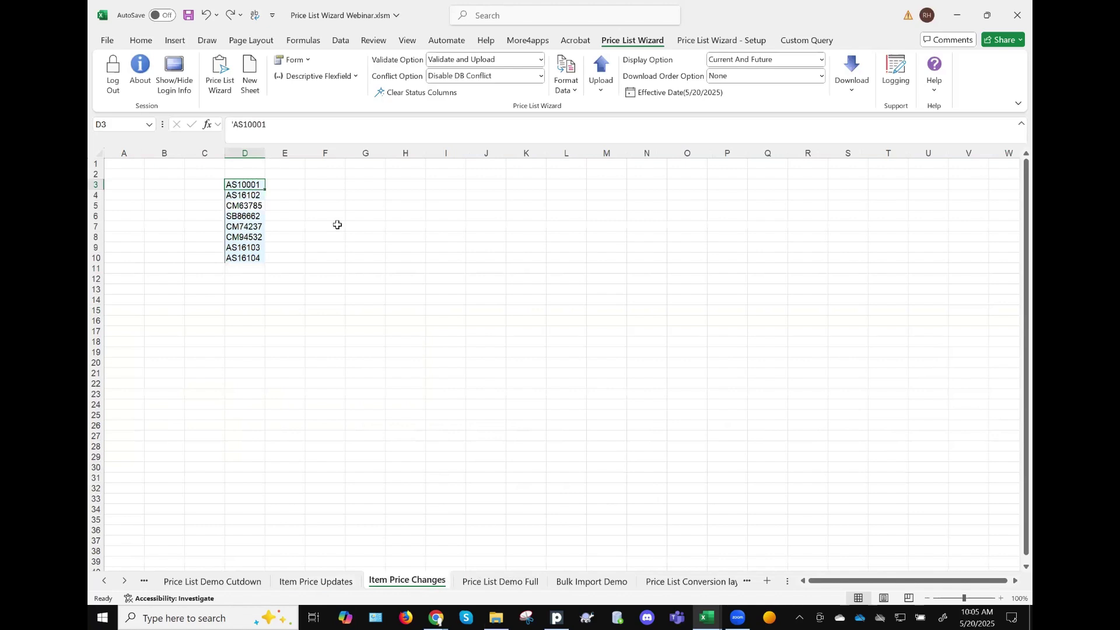
key("ctrl+shift+Down")
key("ctrl+c")
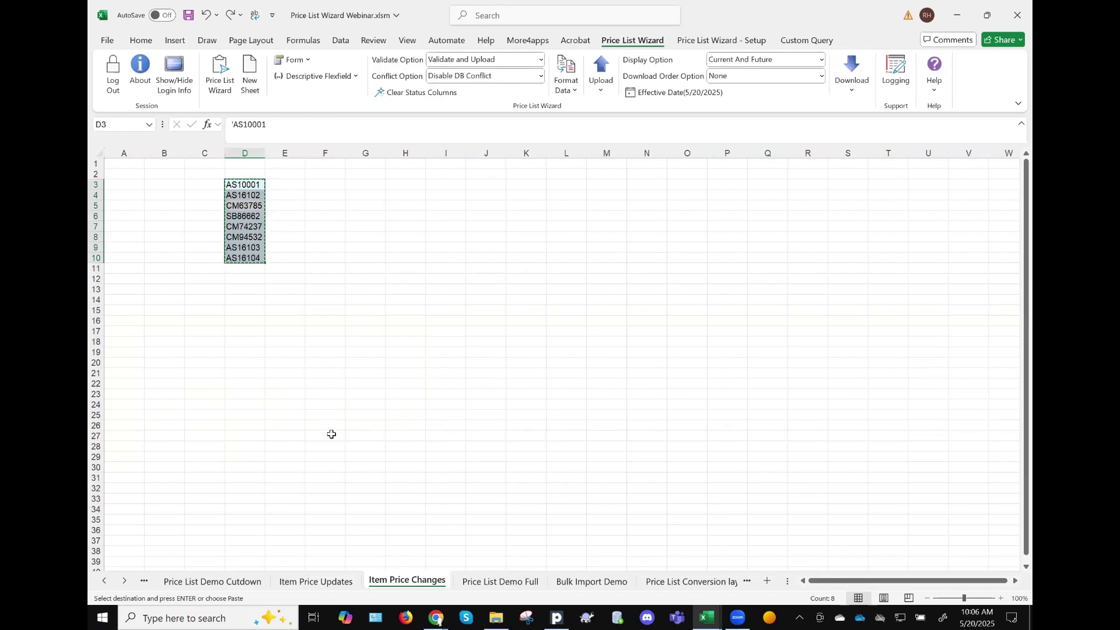
Paste the copied item numbers into the Product Value column of the Item Price Updates sheet, starting at row 11
left_click(318, 582)
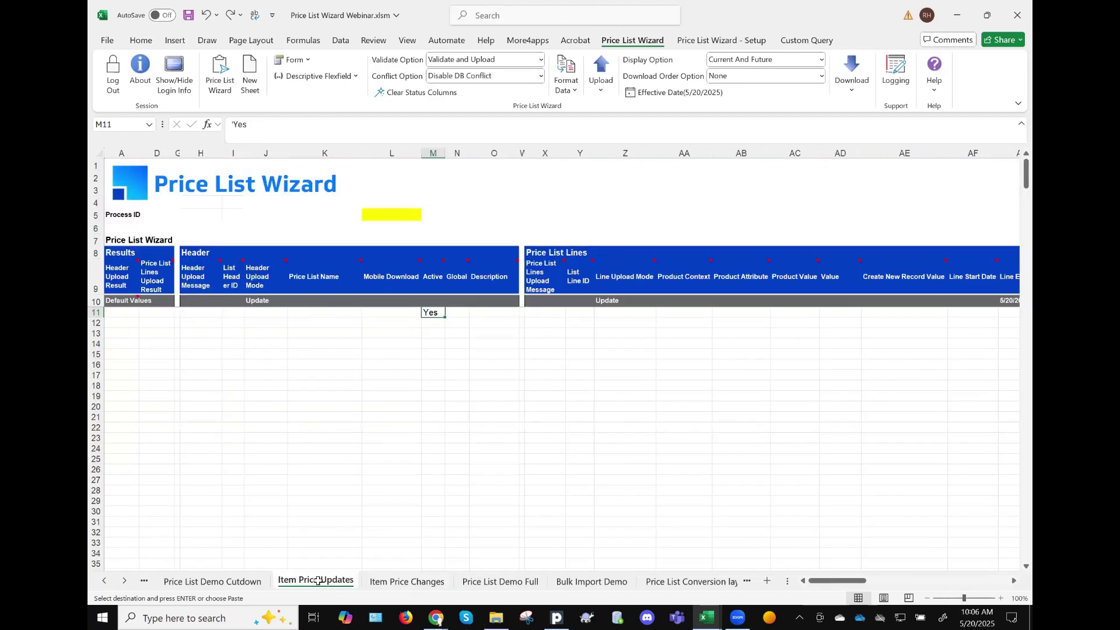
scroll(571, 428, "right", 3)
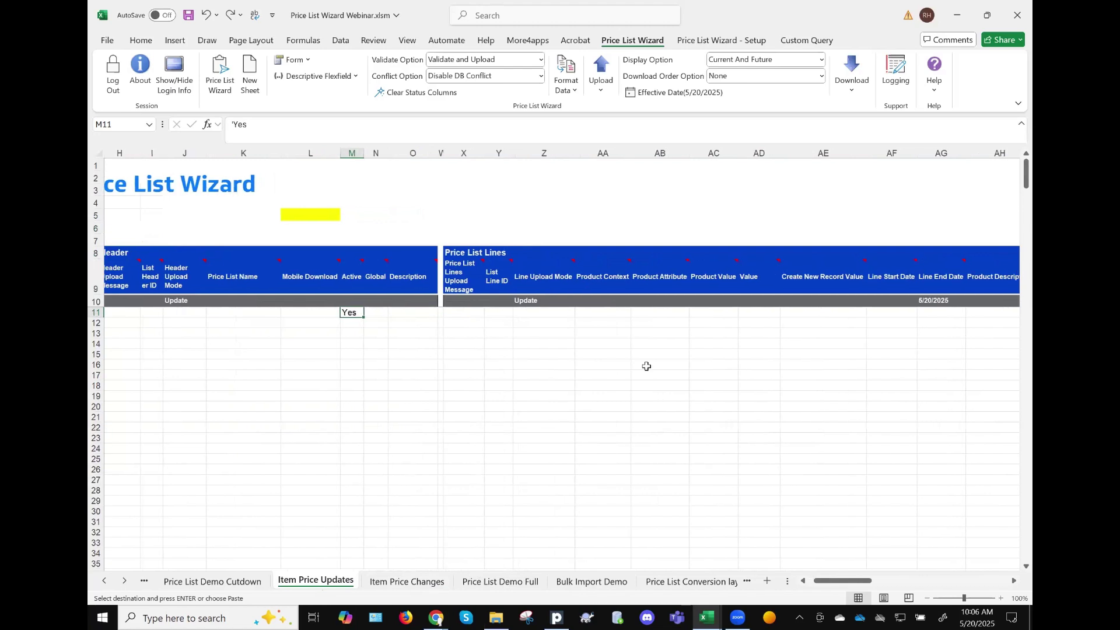
key("Right")
key("Right")
key("Right")
key("Right")
key("Right")
key("Right")
key("Right")
key("Right")
key("Right")
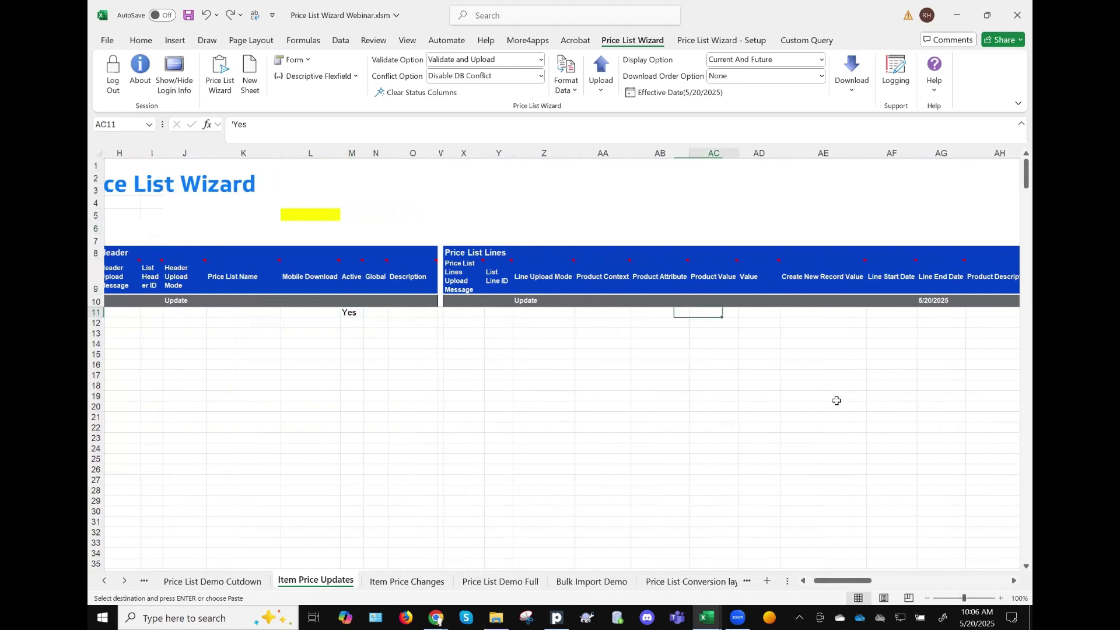
key("ctrl+v")
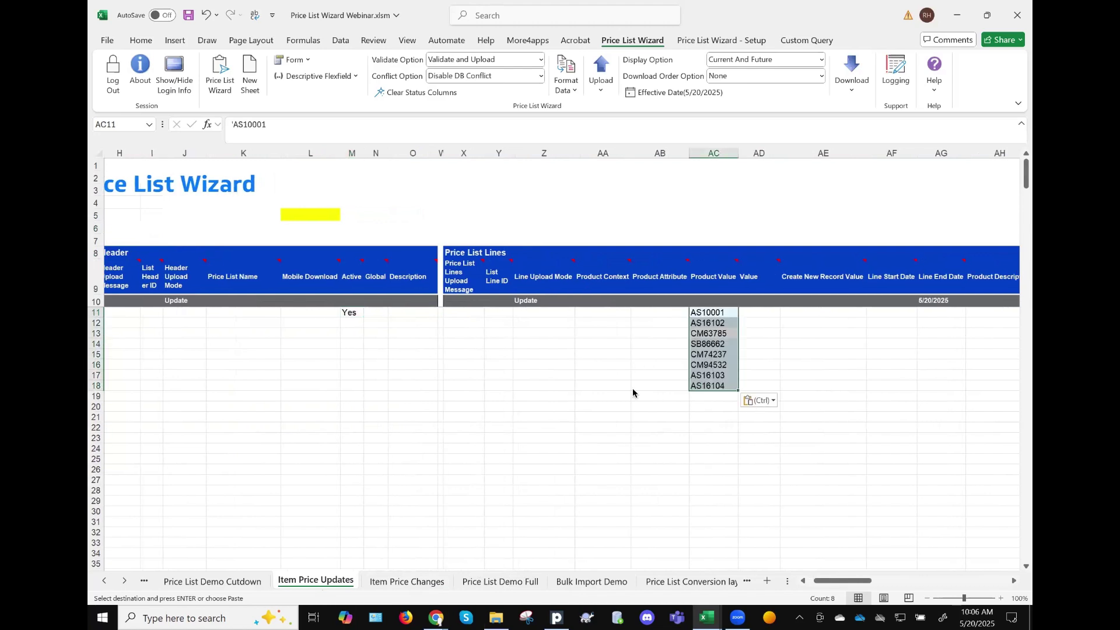
Copy the Active value Yes from row 11 into rows 12 to 18
left_click(353, 319)
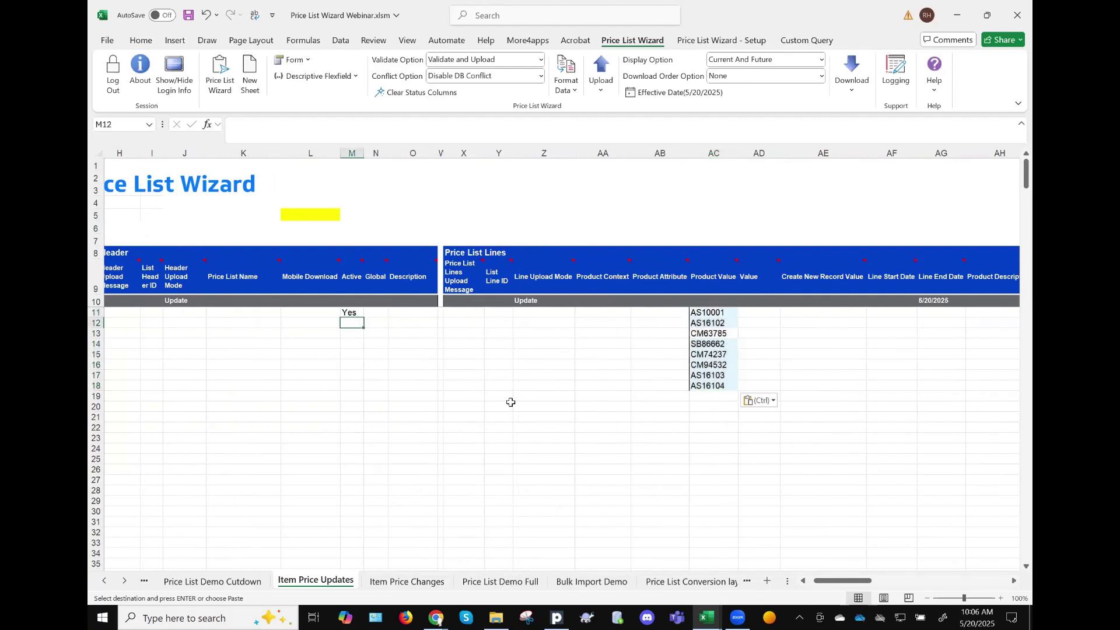
key("Up")
key("Escape")
key("ctrl+c")
key("Down")
key("shift+Down")
key("shift+Down")
key("shift+Down")
key("shift+Down")
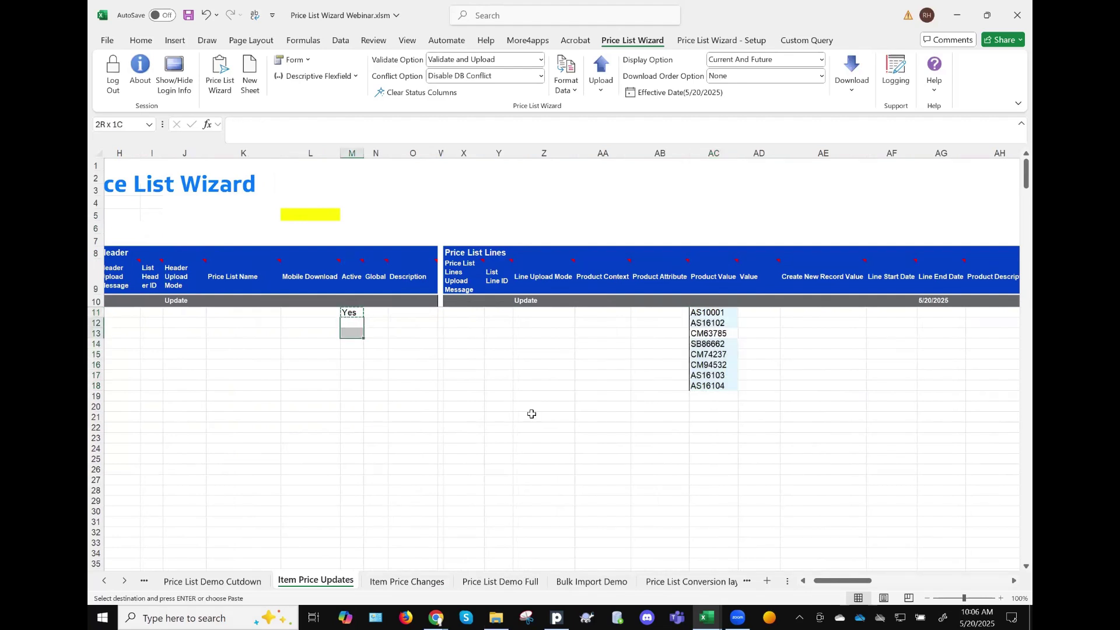
key("shift+Down")
key("shift+Down")
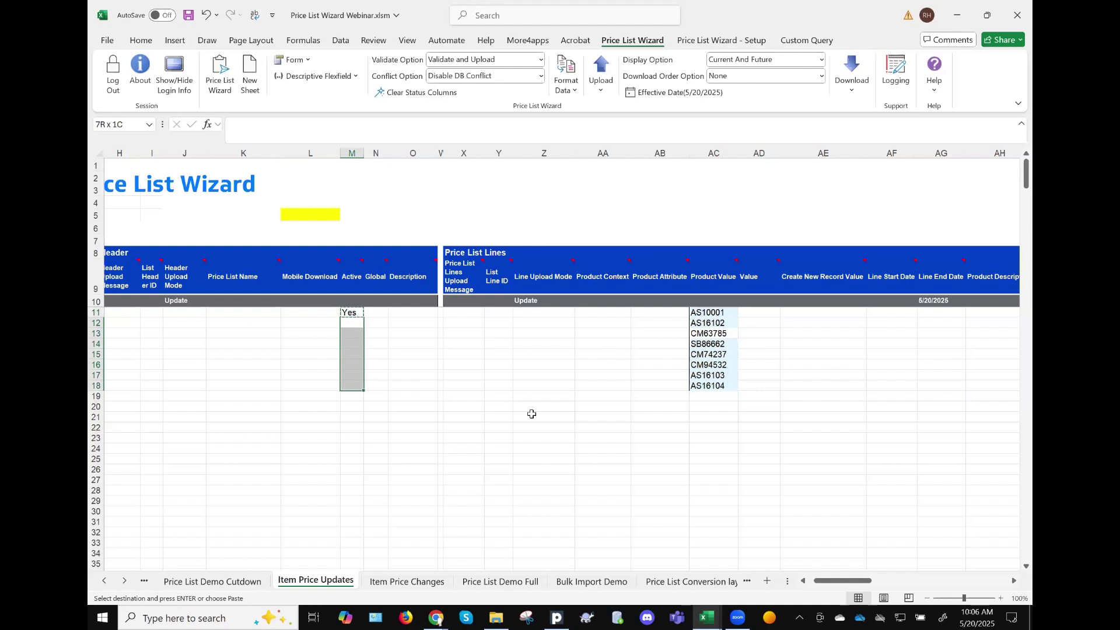
key("ctrl+v")
Select the criteria block from the Active column through the Product Value column for rows 11 to 18
key("Up")
key("shift+Down")
key("shift+Down")
key("shift+Down")
key("shift+Down")
key("shift+Down")
key("shift+Down")
key("shift+Down")
key("shift+Right")
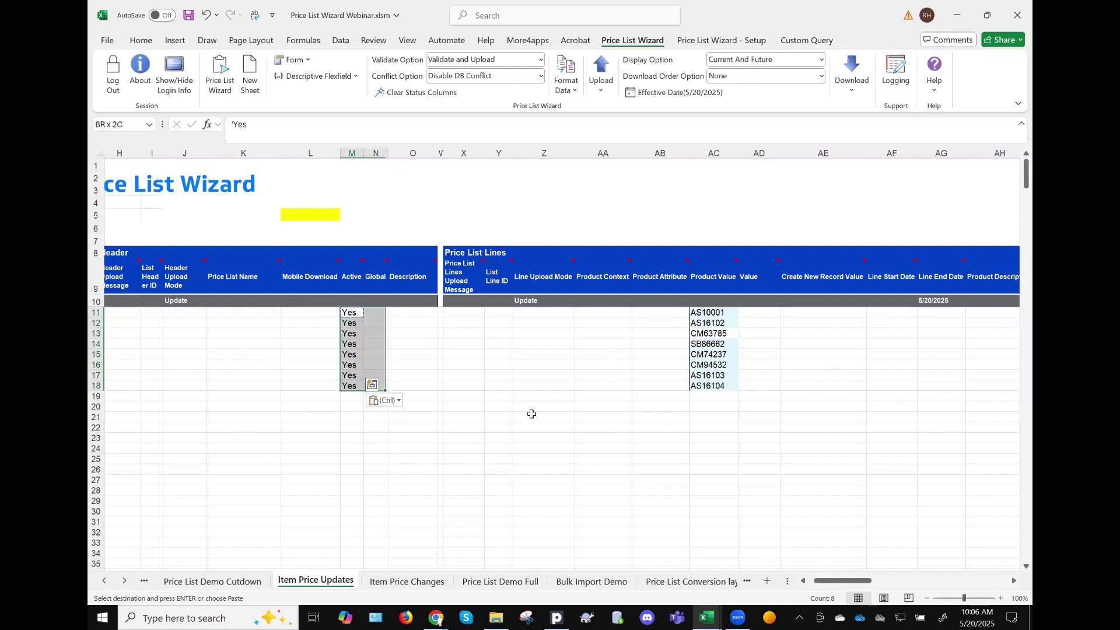
key("ctrl+shift+Right")
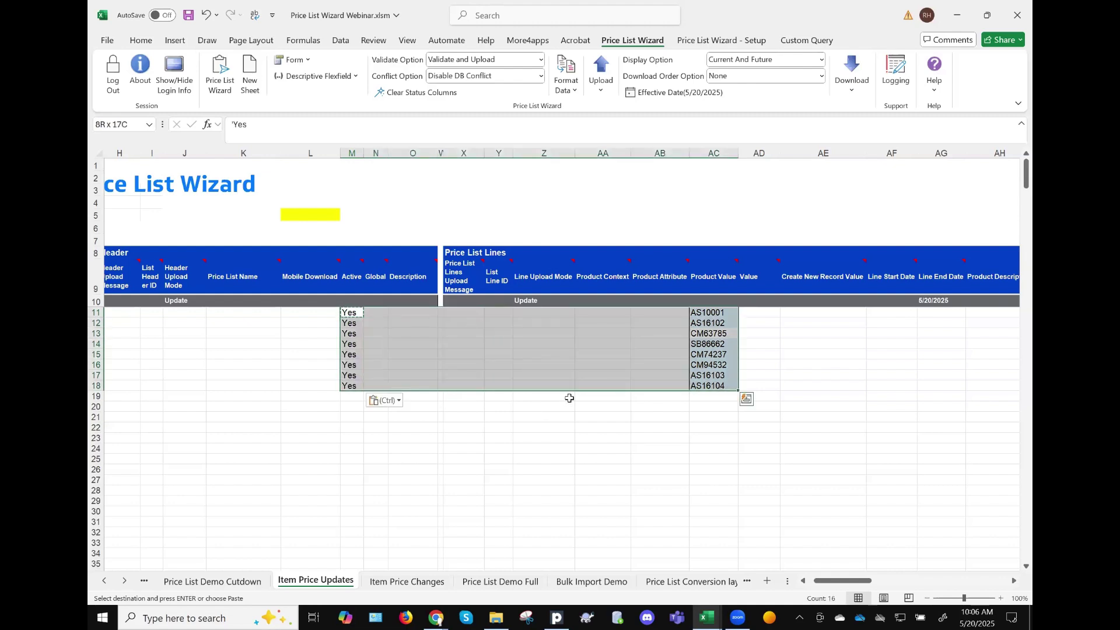
scroll(570, 399, "left", 3)
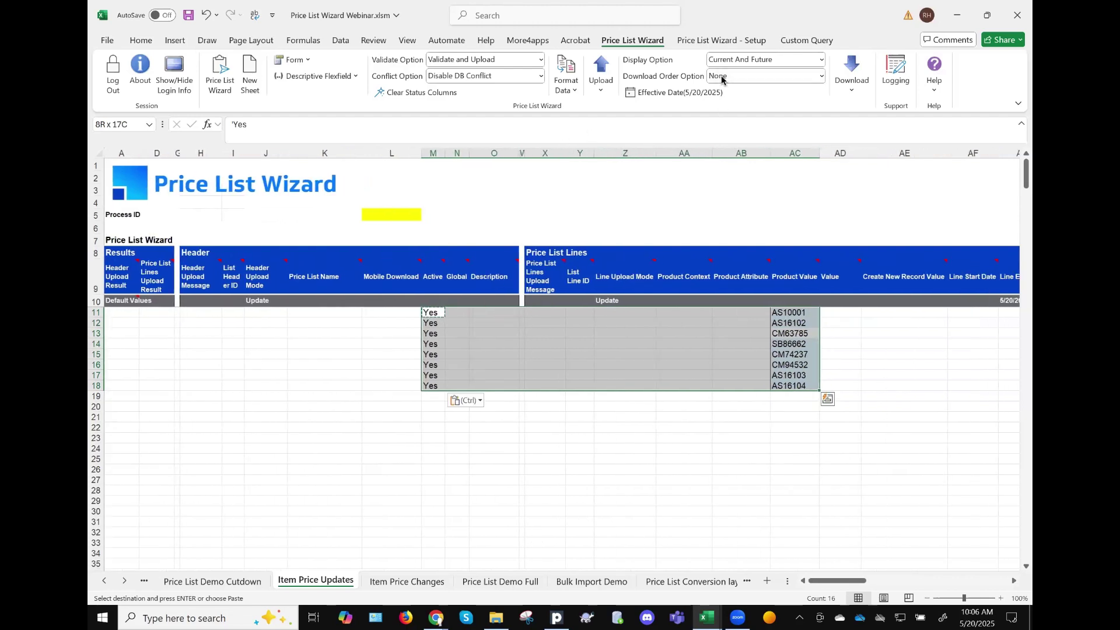
Choose Current And Future as the display option and try to download the price list lines using the sheet data
left_click(866, 73)
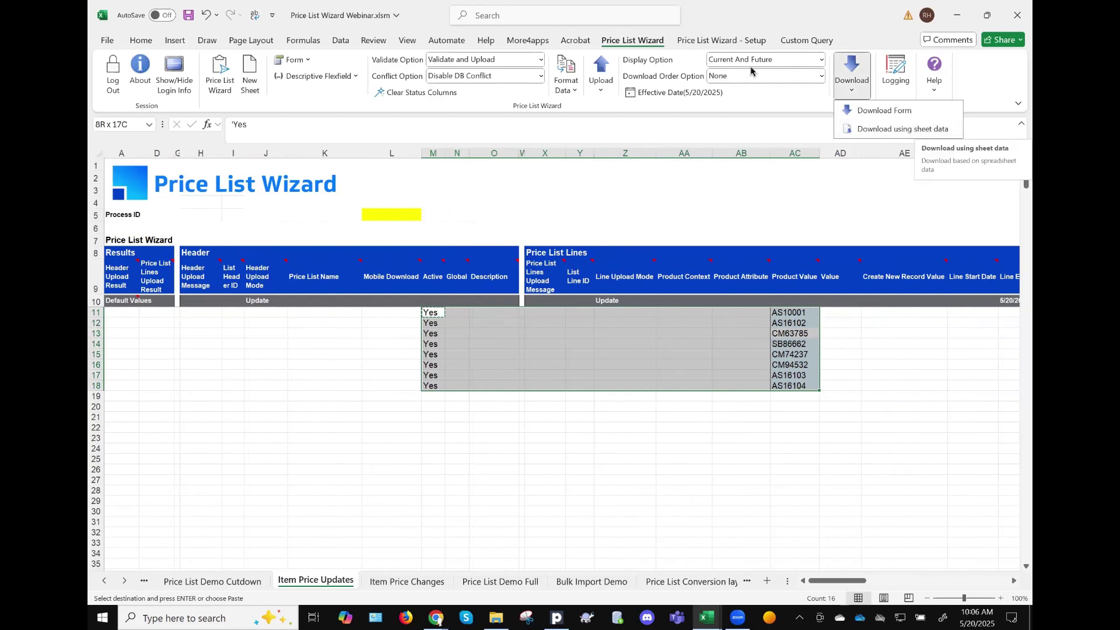
left_click(820, 60)
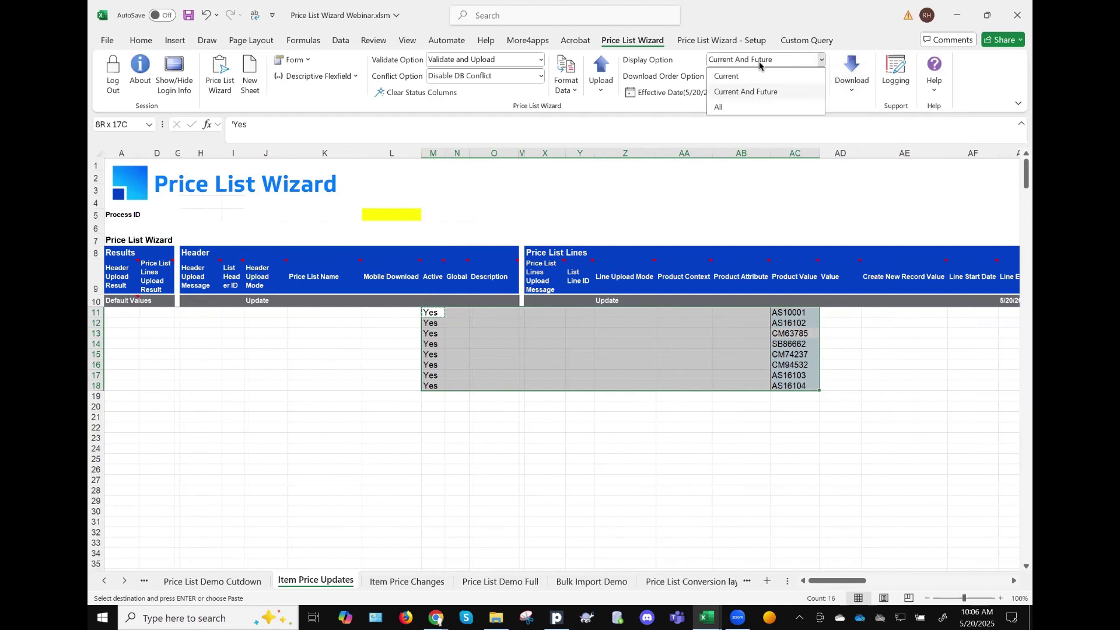
left_click(741, 92)
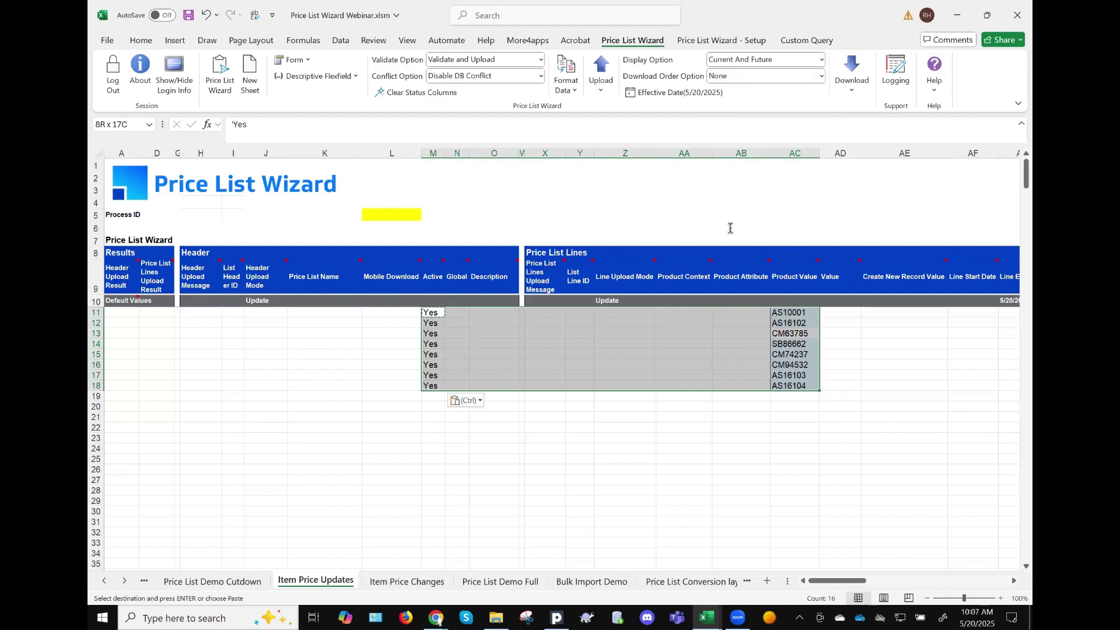
left_click(848, 77)
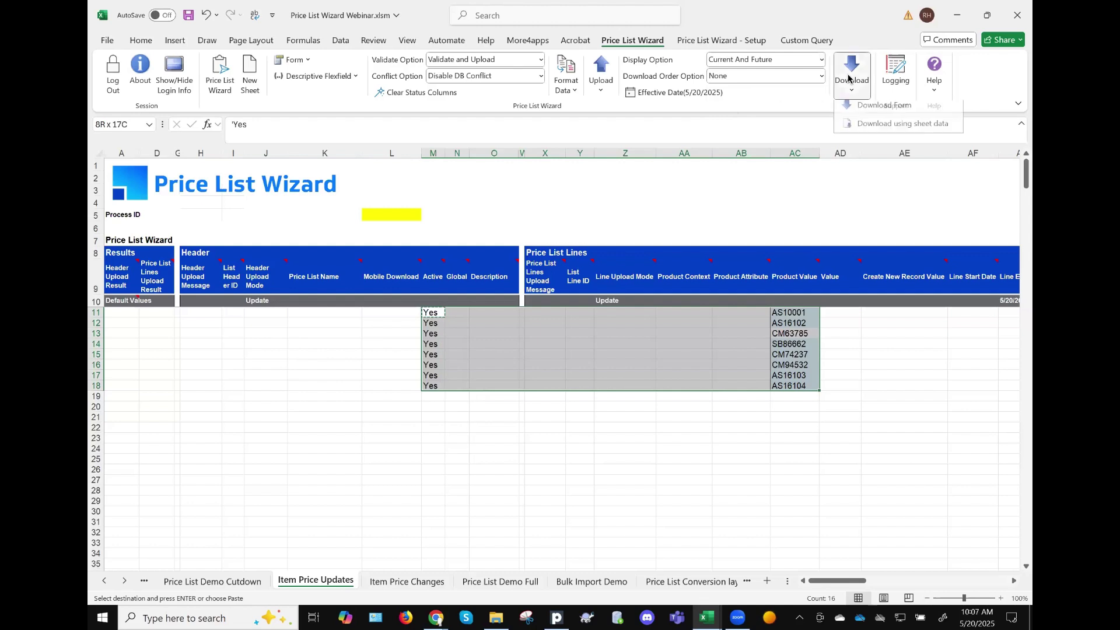
left_click(857, 129)
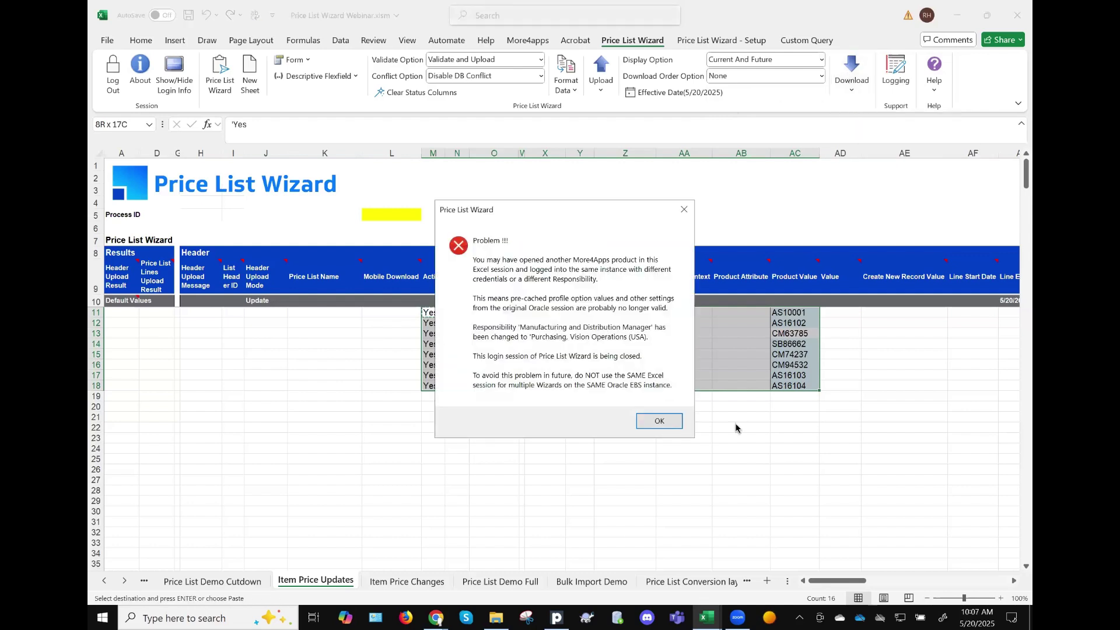
Dismiss the session problem message and log back in to Price List Wizard on the PROD 12.1.3 Frampton instance
left_click(663, 421)
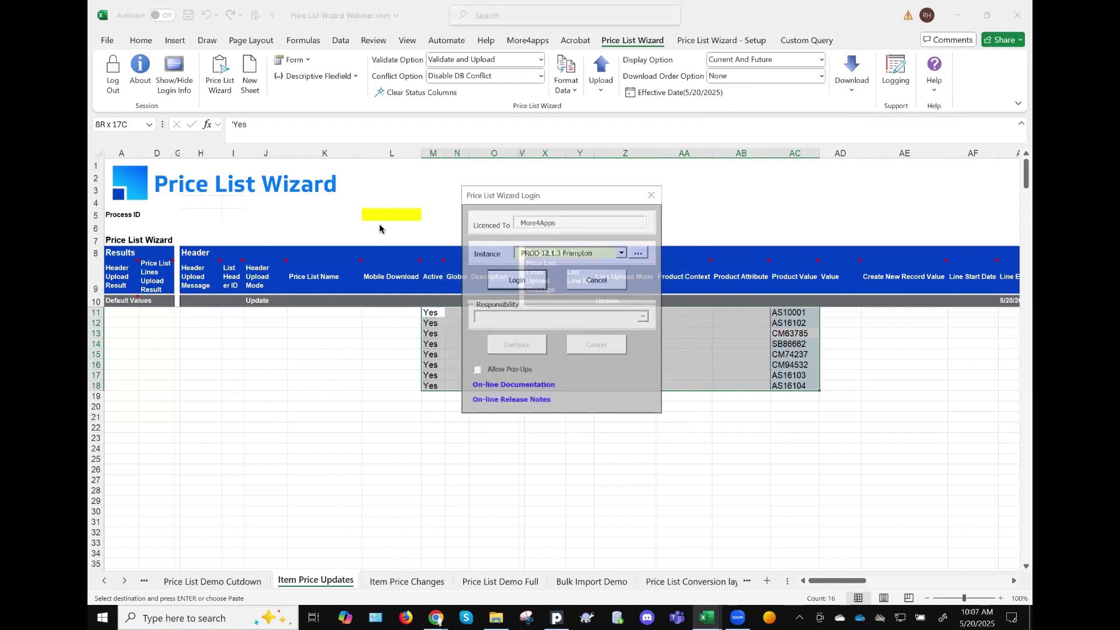
left_click(517, 281)
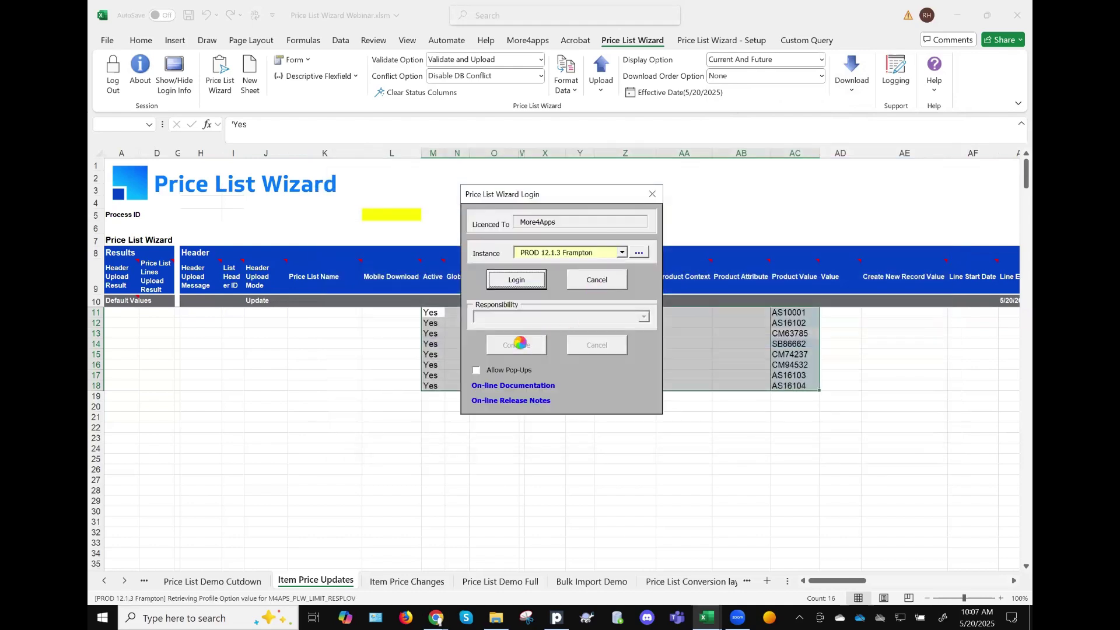
left_click(520, 345)
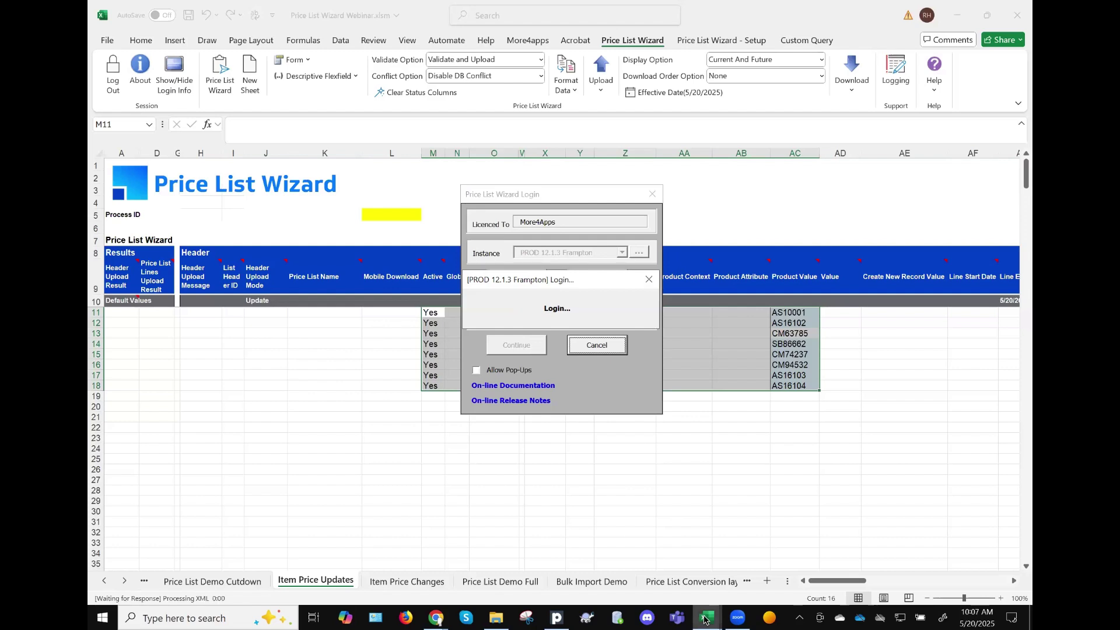
Let the sheet-data download finish, moving its progress window out of the way, and agree to clear the download criteria
mouse_move(706, 617)
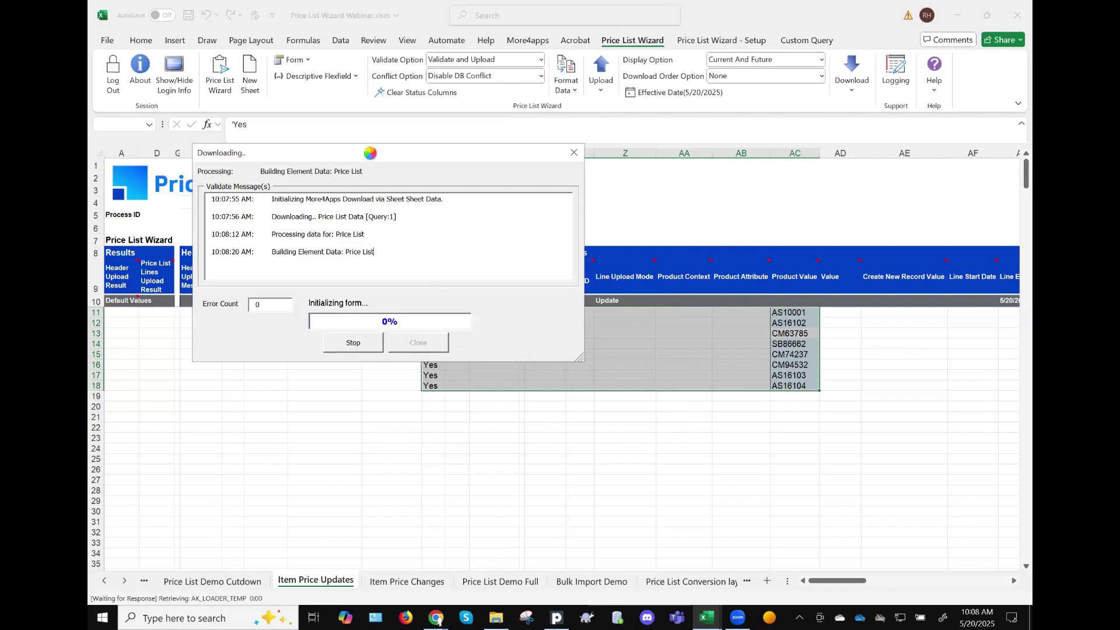
left_click_drag(369, 154, 300, 69)
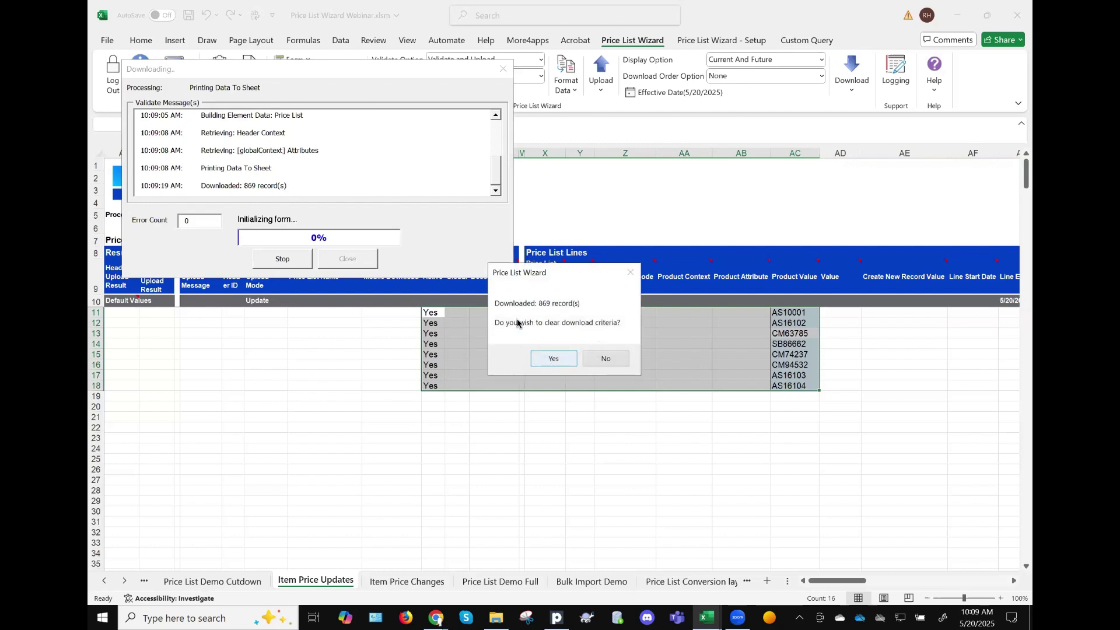
left_click(542, 366)
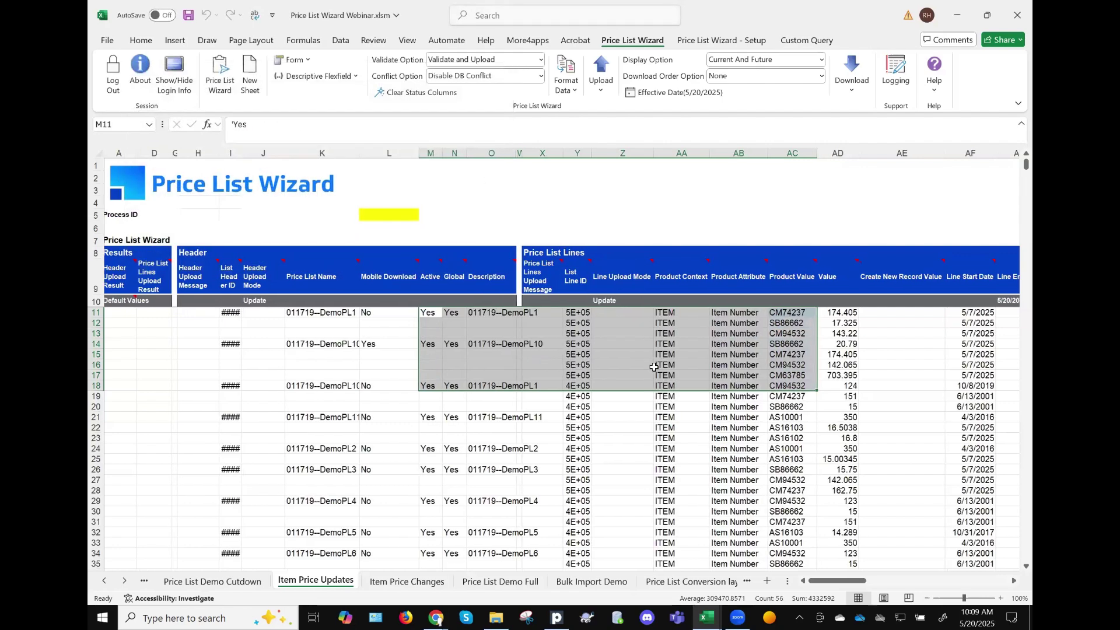
Examine the header and line columns of the downloaded records, from Price List Name across to Line Type
scroll(653, 367, "right", 3)
scroll(653, 366, "right", 1)
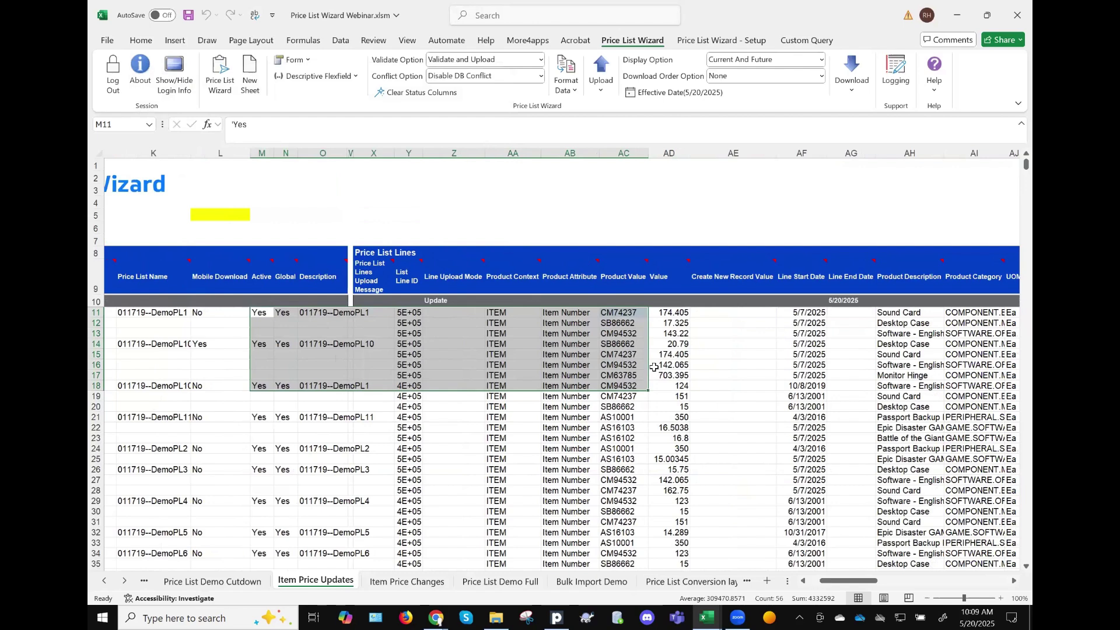
scroll(654, 367, "right", 2)
scroll(460, 309, "right", 1)
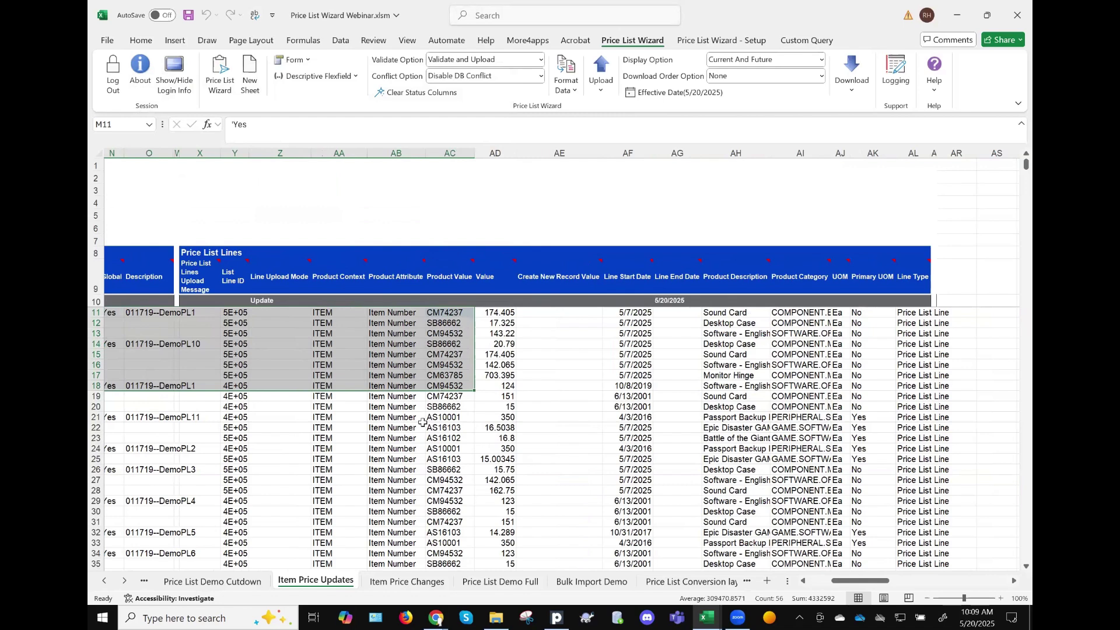
scroll(422, 422, "left", 1)
scroll(422, 422, "left", 5)
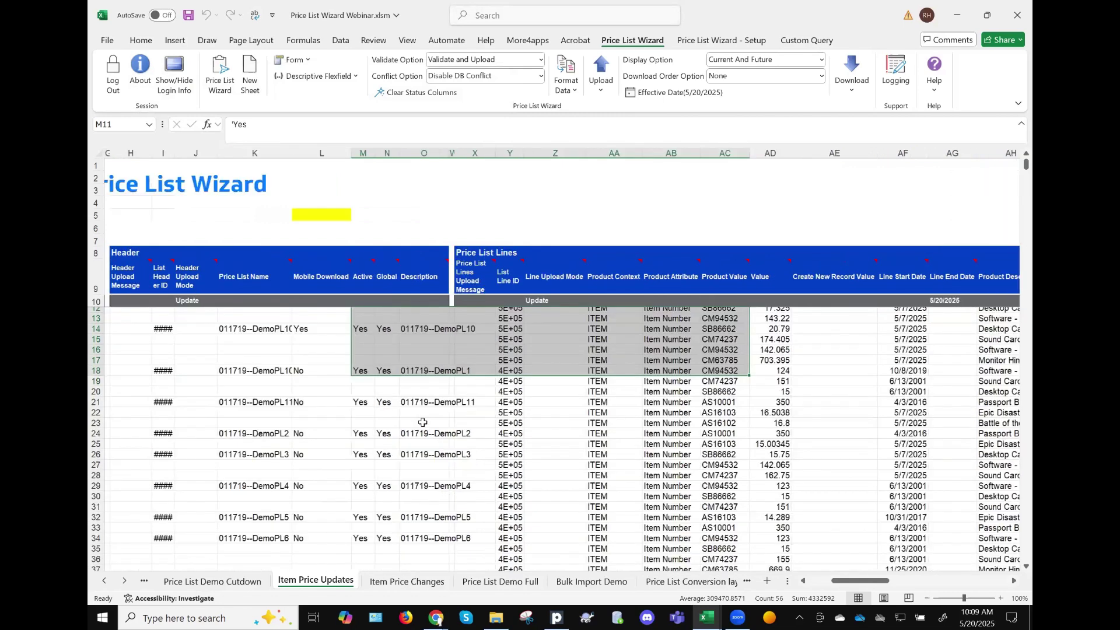
scroll(423, 422, "left", 3)
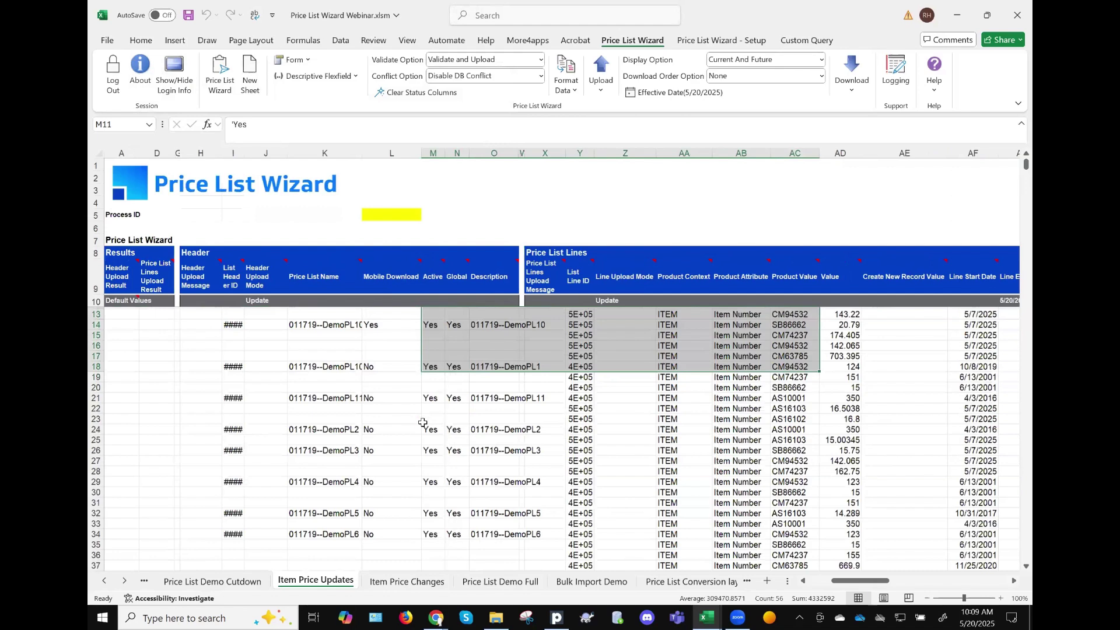
Review the downloaded price lists further down the sheet, checking their product values, prices and line start and end dates
scroll(423, 421, "down", 9)
scroll(423, 422, "down", 5)
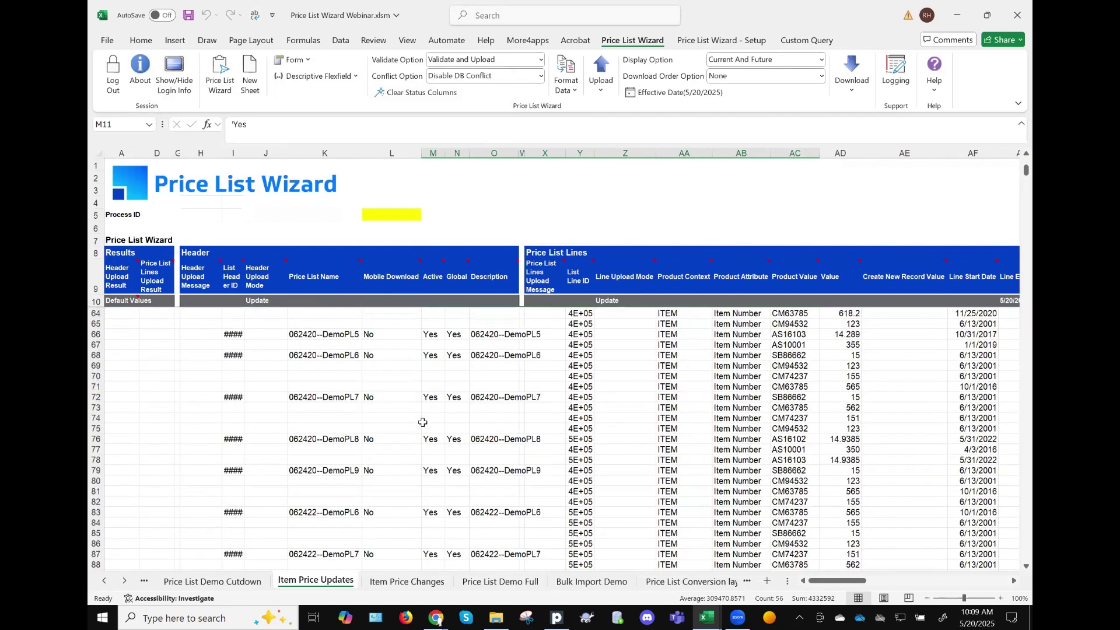
scroll(422, 422, "up", 2)
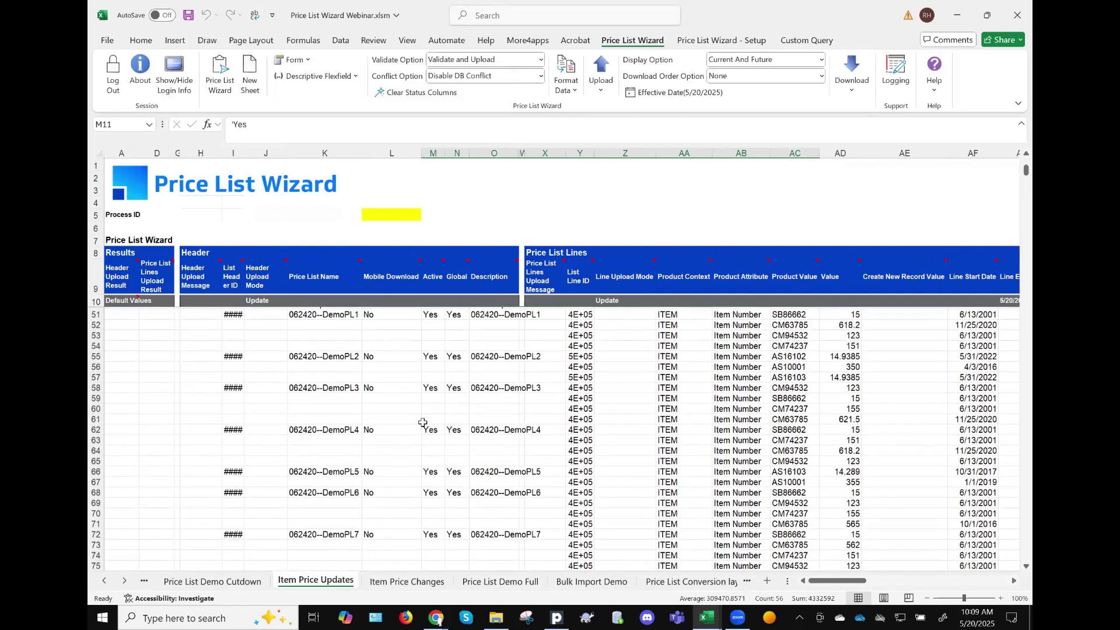
scroll(425, 426, "right", 3)
scroll(742, 366, "right", 1)
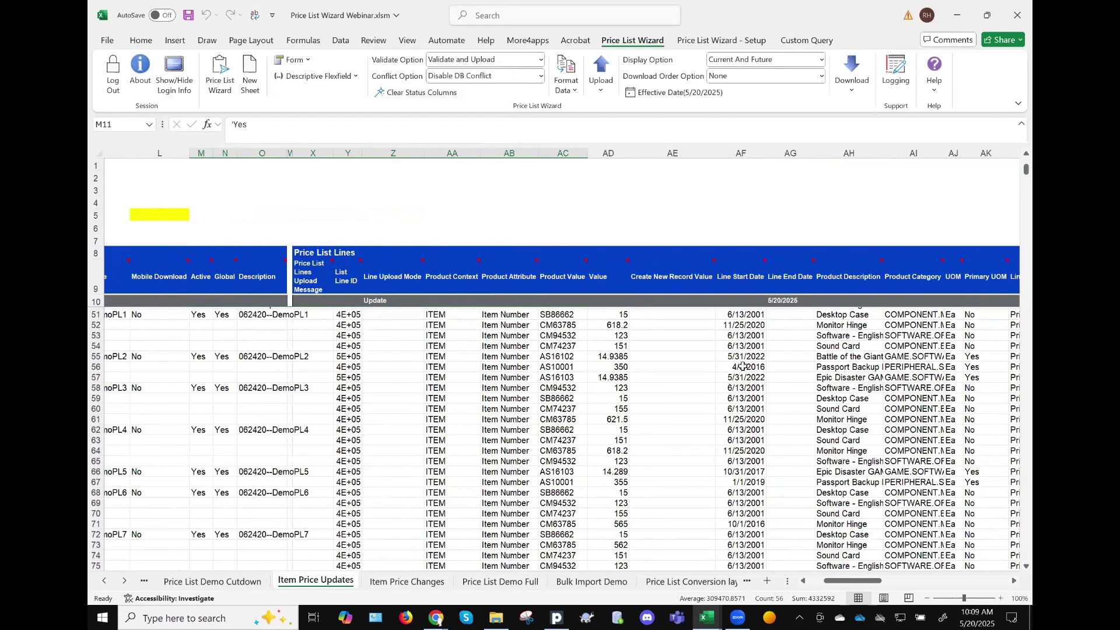
scroll(743, 366, "up", 2)
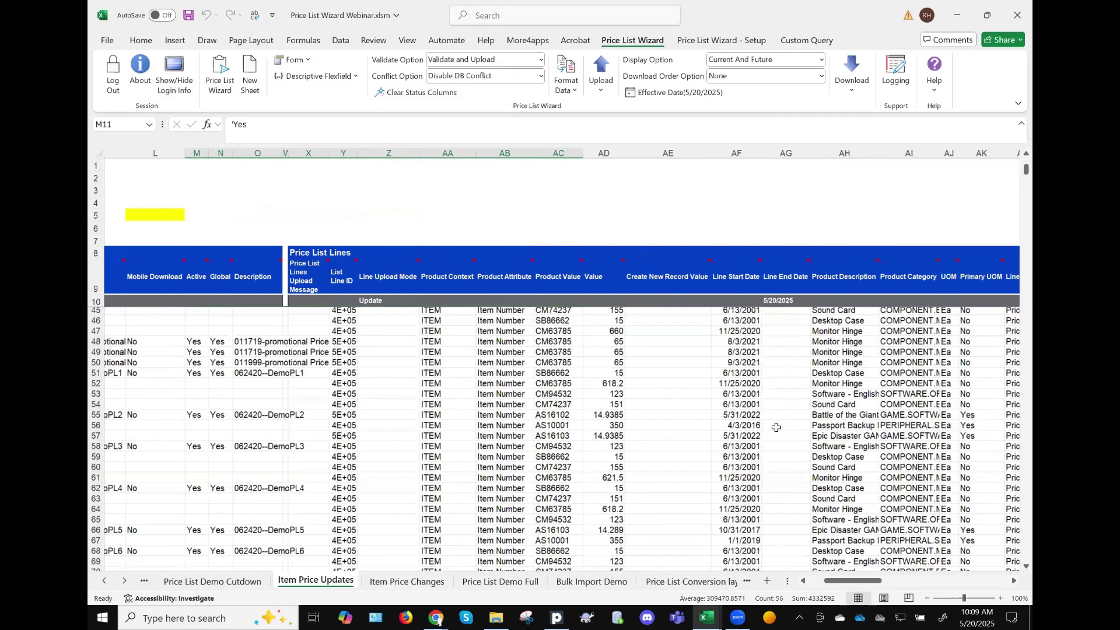
scroll(776, 440, "up", 1)
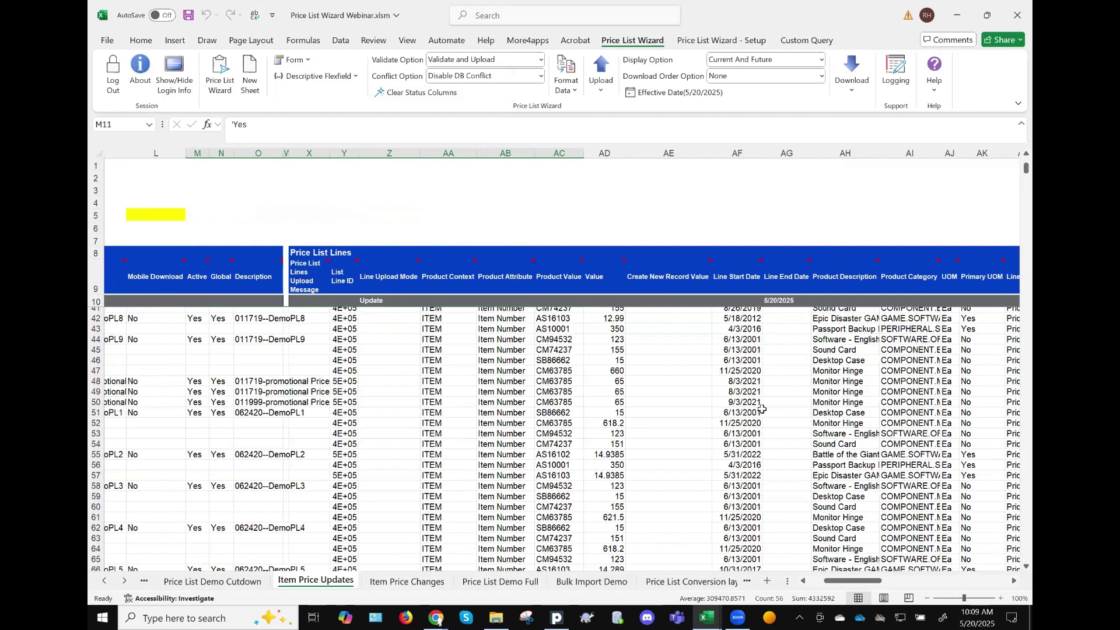
scroll(762, 409, "down", 1)
scroll(762, 409, "down", 2)
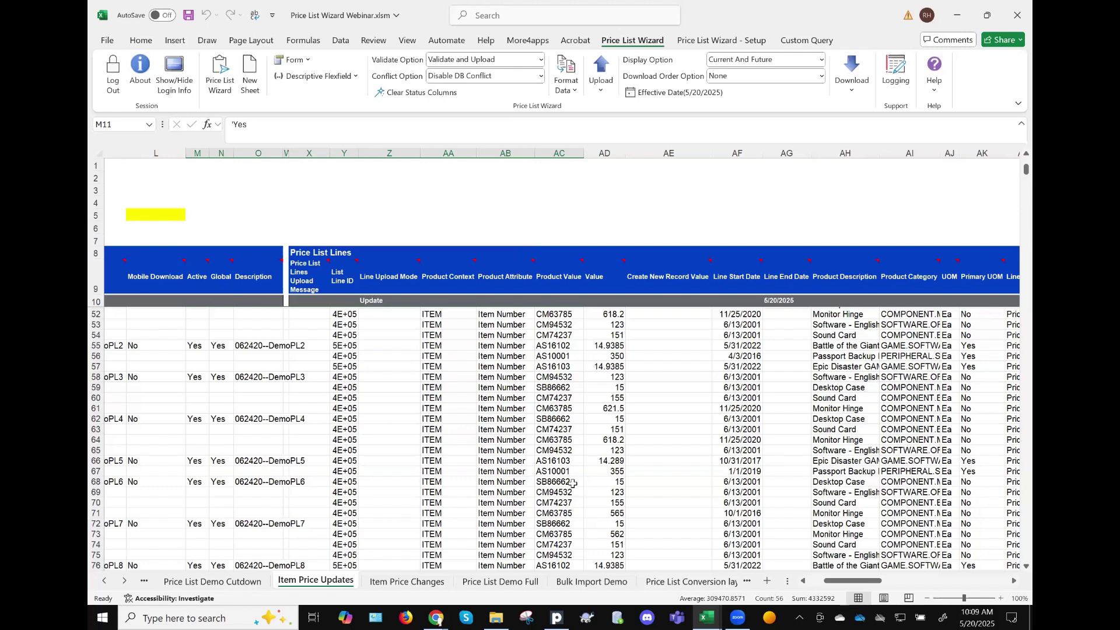
scroll(523, 489, "left", 5)
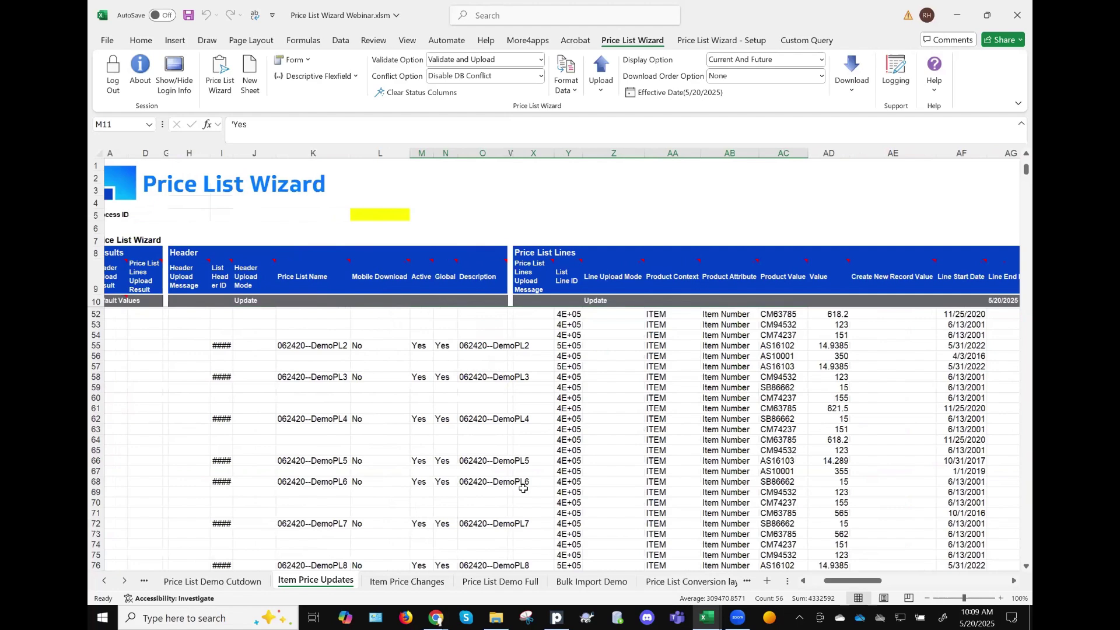
scroll(524, 488, "left", 1)
scroll(523, 489, "down", 4)
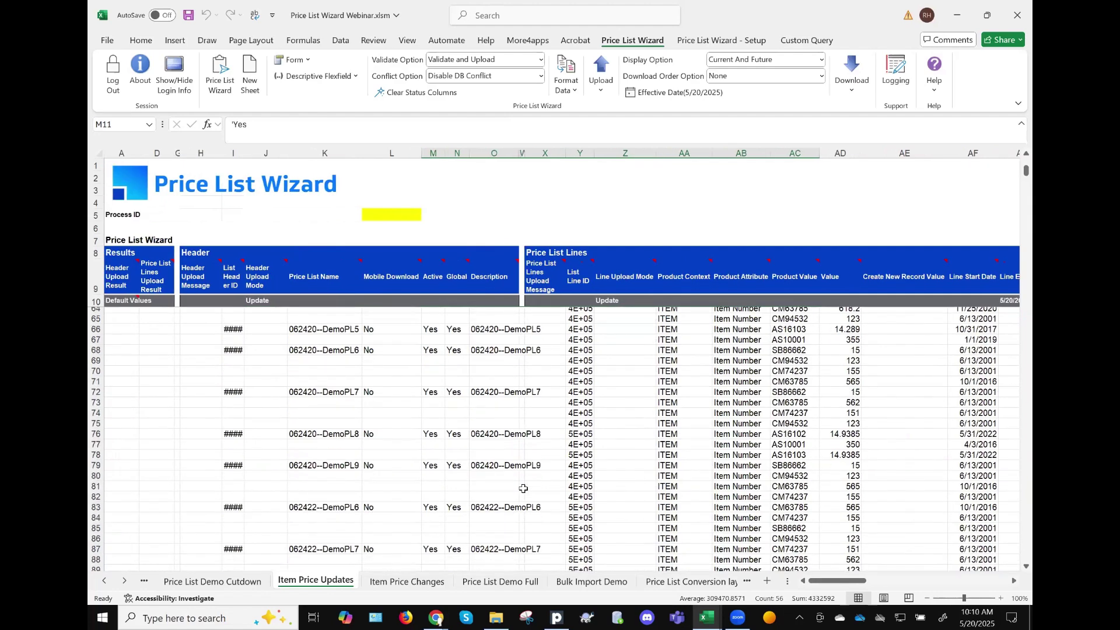
Inspect the Header Upload Mode default, the whole Default Values row 10 and an empty upload mode cell below it
left_click(243, 304)
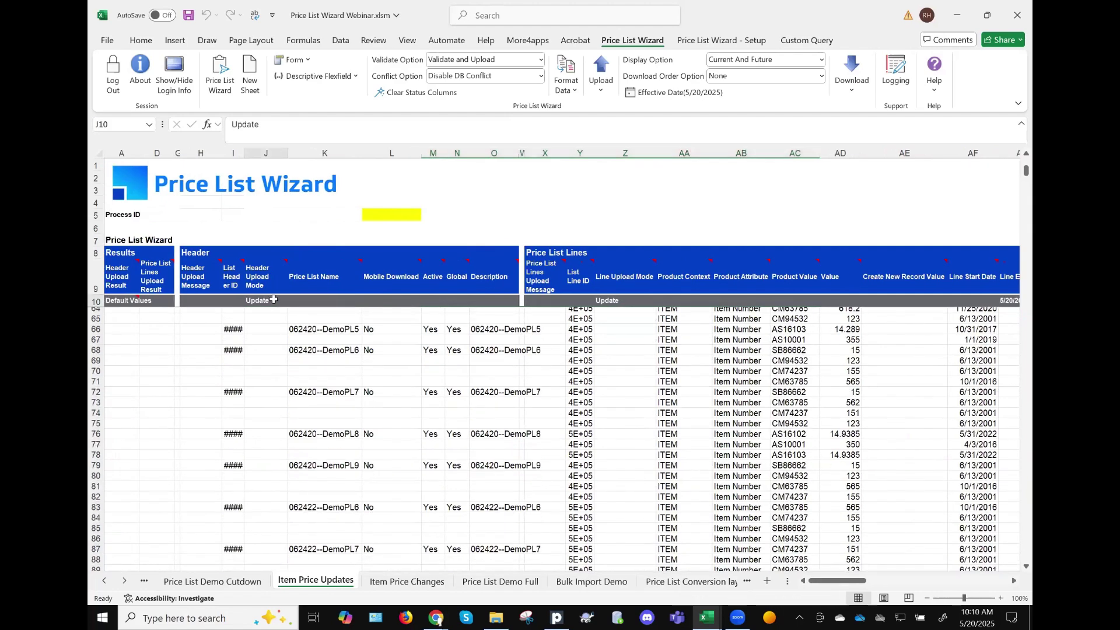
left_click(97, 301)
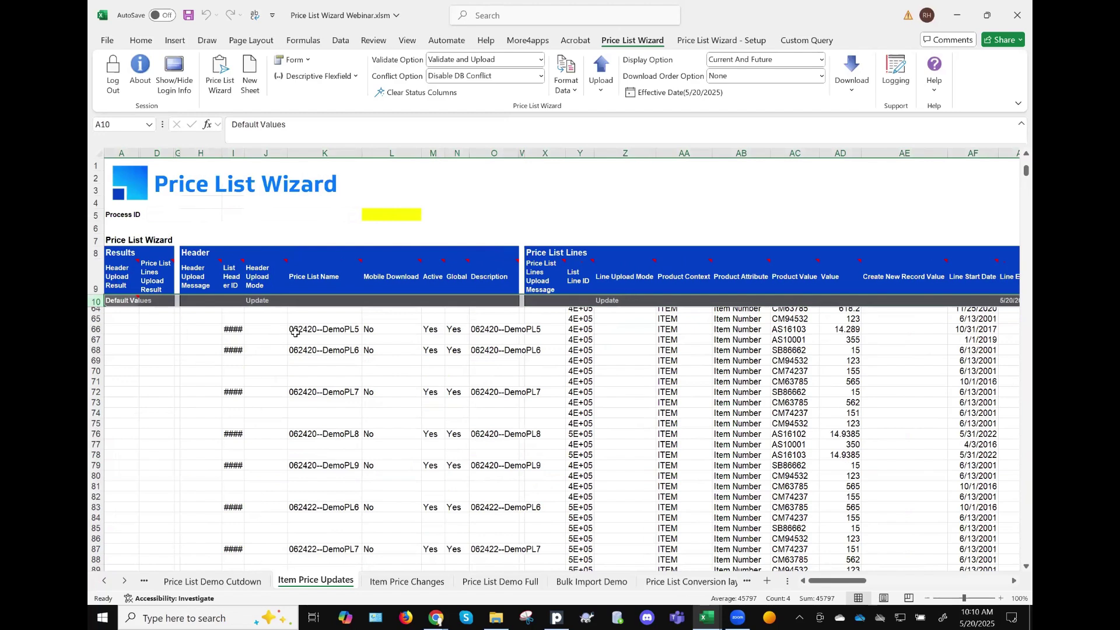
left_click(272, 330)
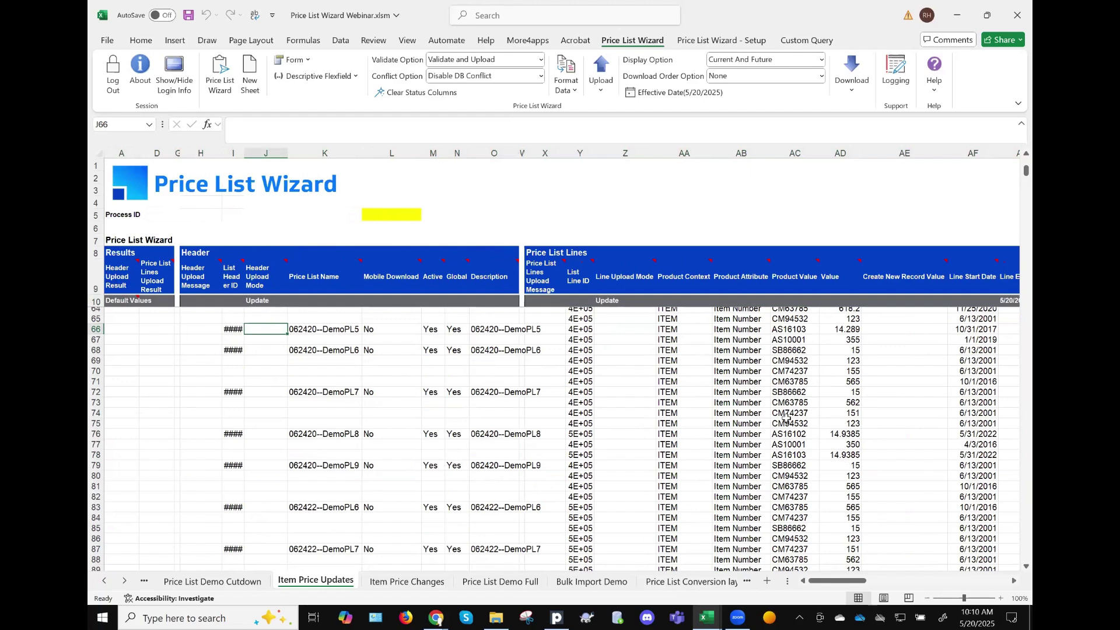
Replace the Line End Date default formula in row 10 with =5/30/2025
scroll(782, 423, "right", 1)
scroll(781, 422, "right", 3)
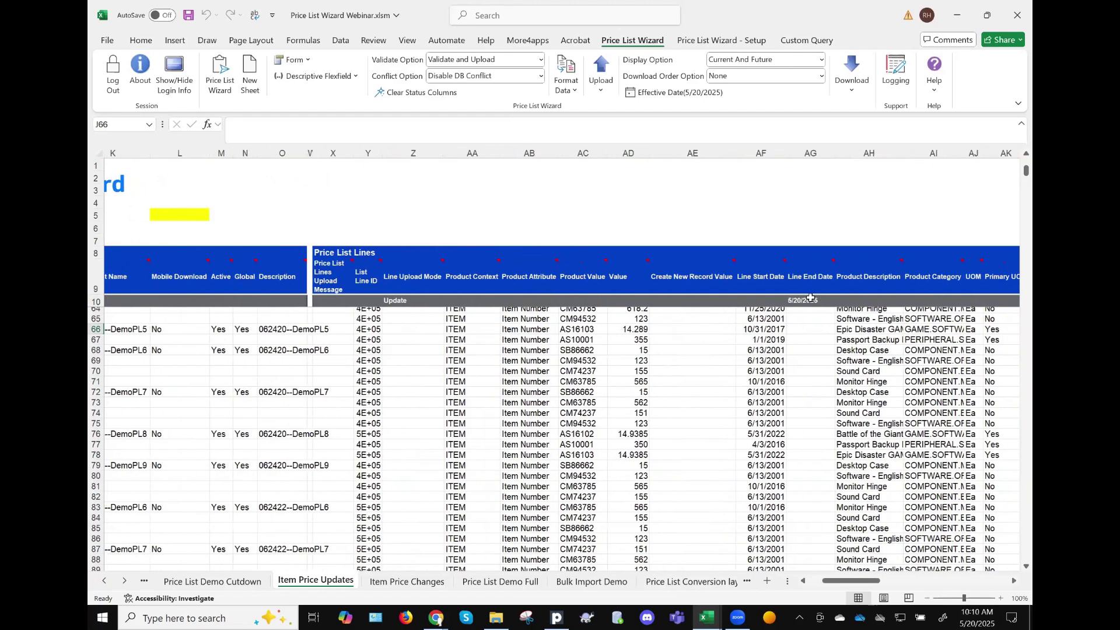
left_click(811, 299)
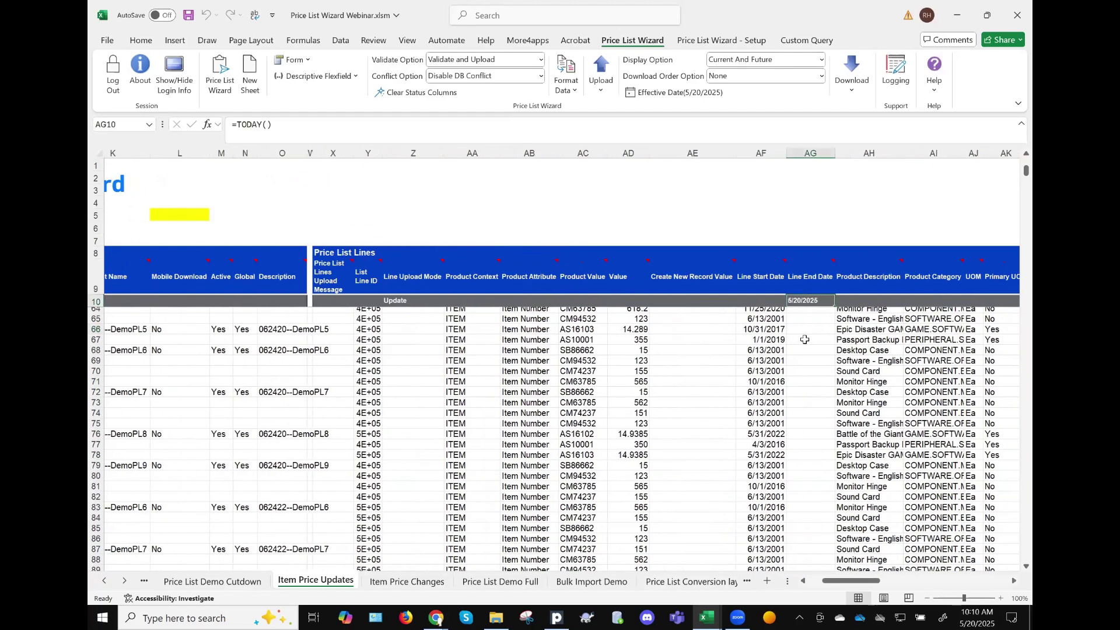
left_click(270, 123)
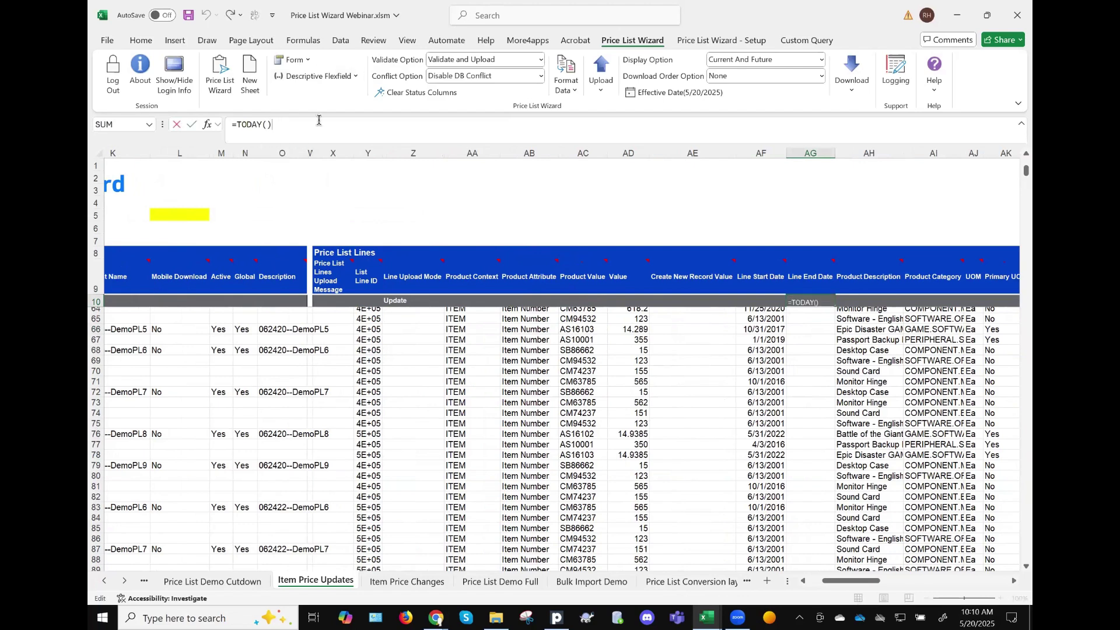
key("BackSpace")
key("BackSpace")
key("BackSpace")
key("BackSpace")
key("BackSpace")
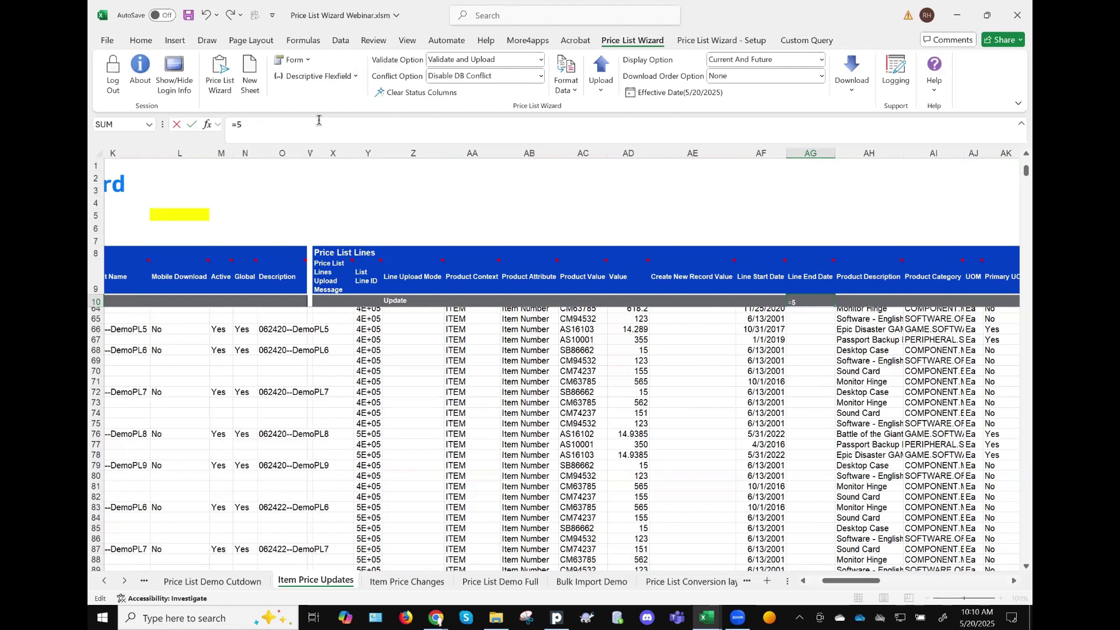
type("5/30/2025")
key("Tab")
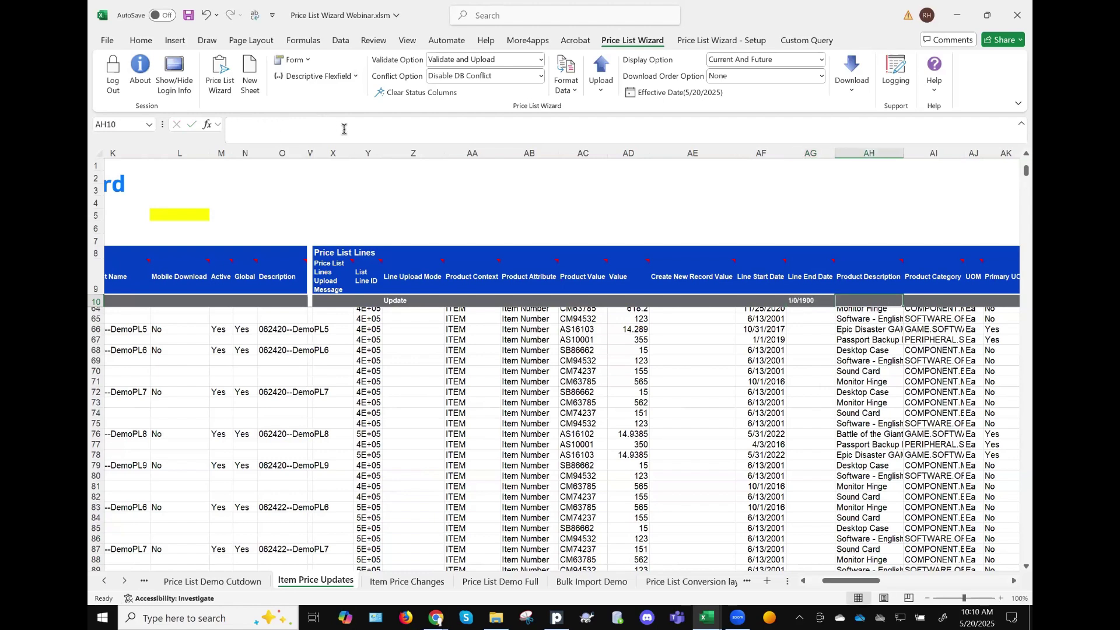
Remove the equals sign from the Line End Date default in cell AG10, leaving the plain date 5/30/2025
left_click(706, 301)
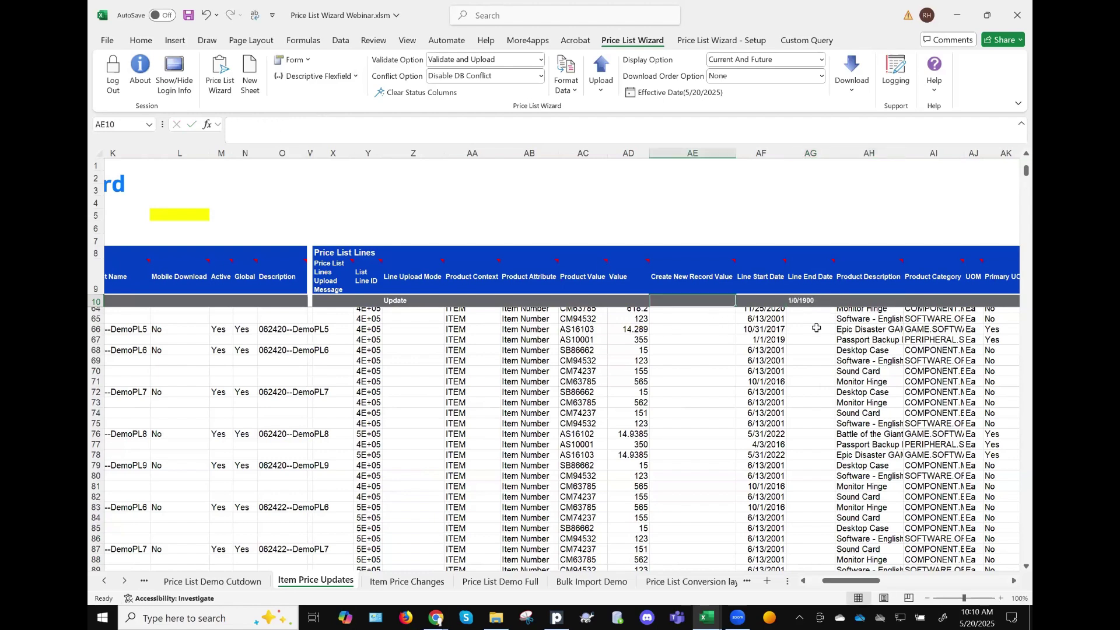
left_click(808, 299)
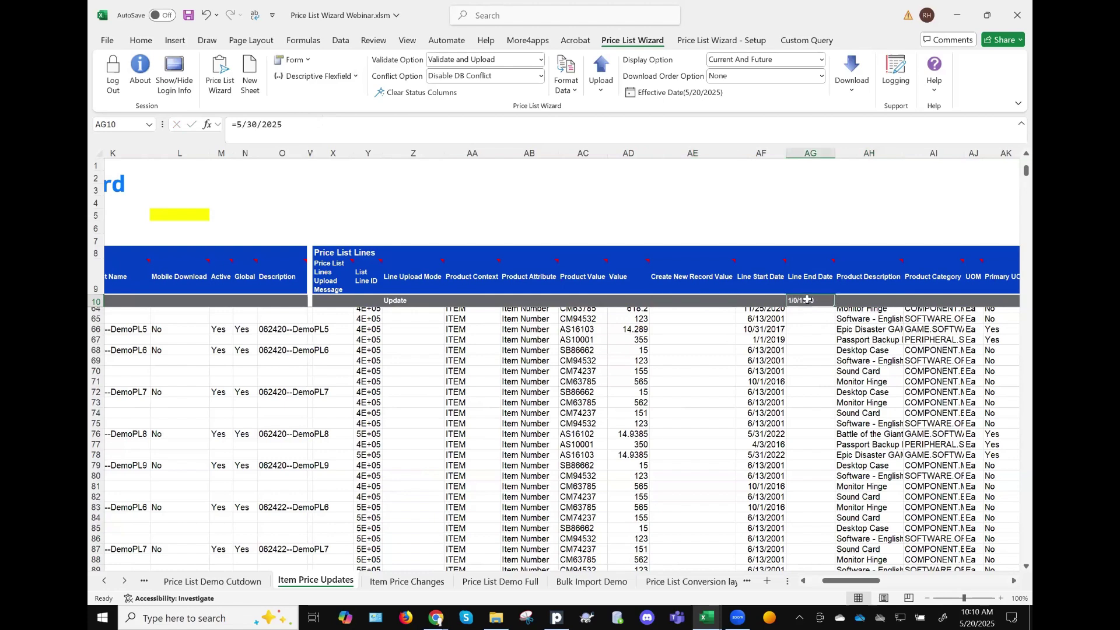
left_click(235, 125)
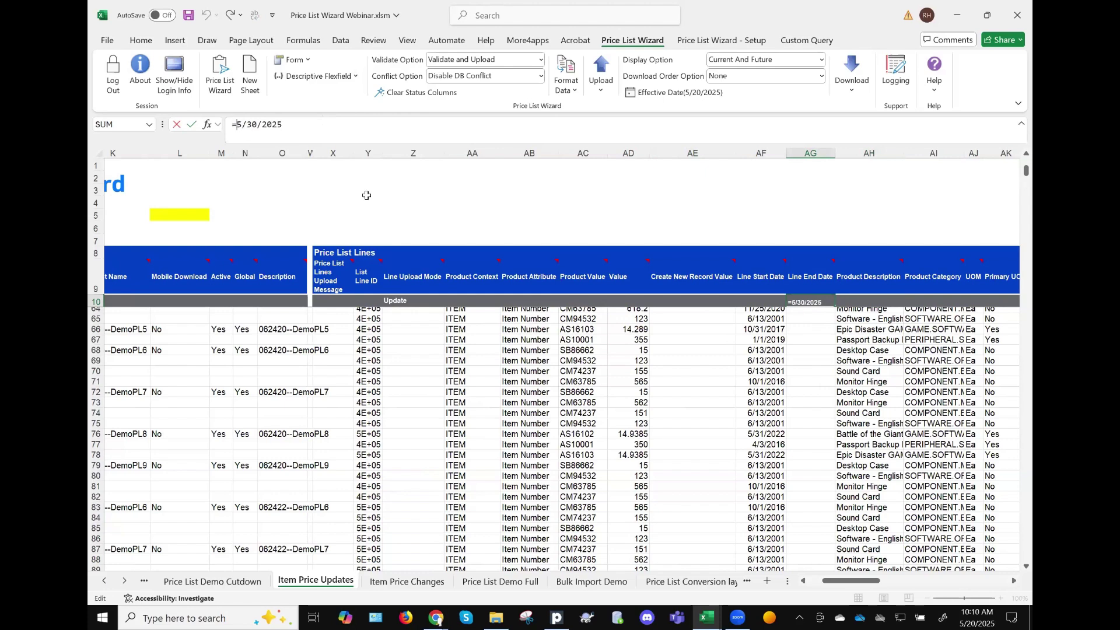
key("Return")
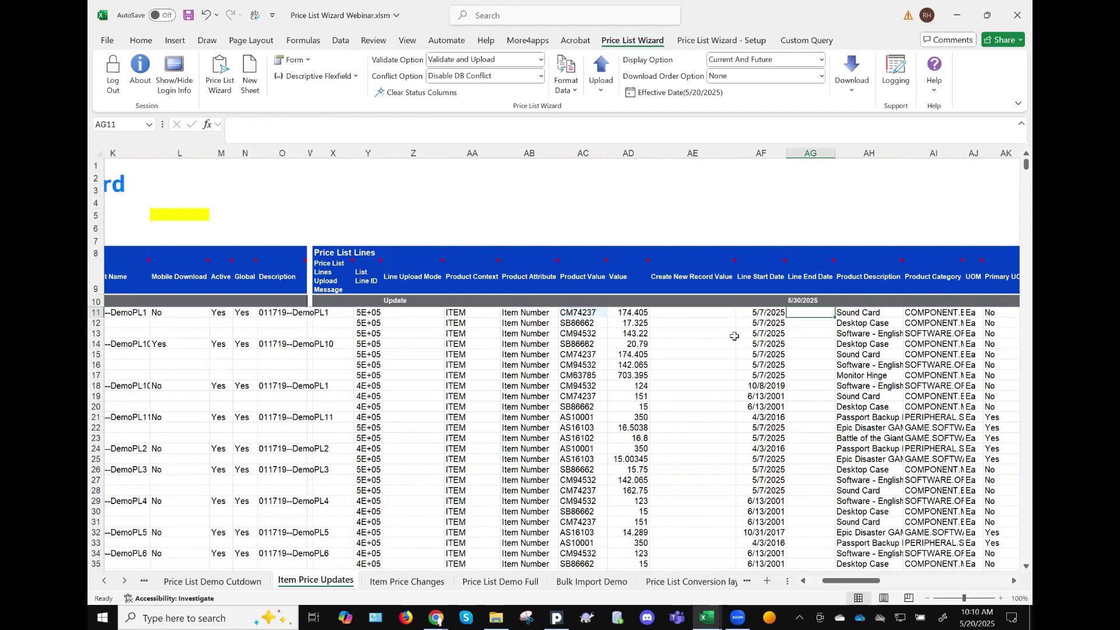
Enter the formula =1.05*AD10 as the Create New Record Value default in cell AE10
left_click(688, 314)
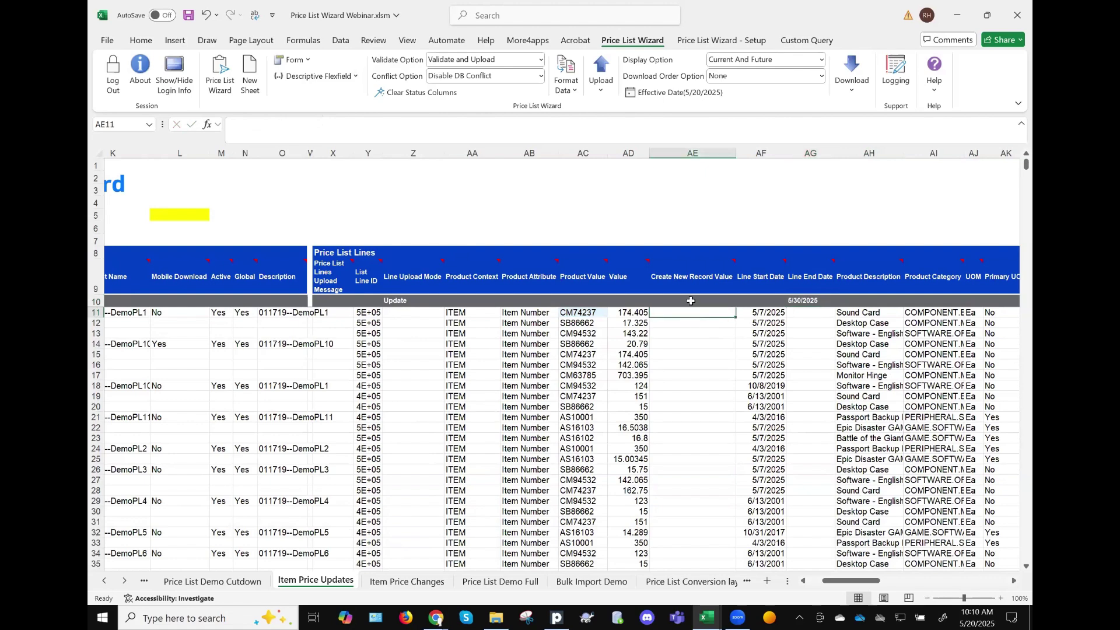
left_click(691, 301)
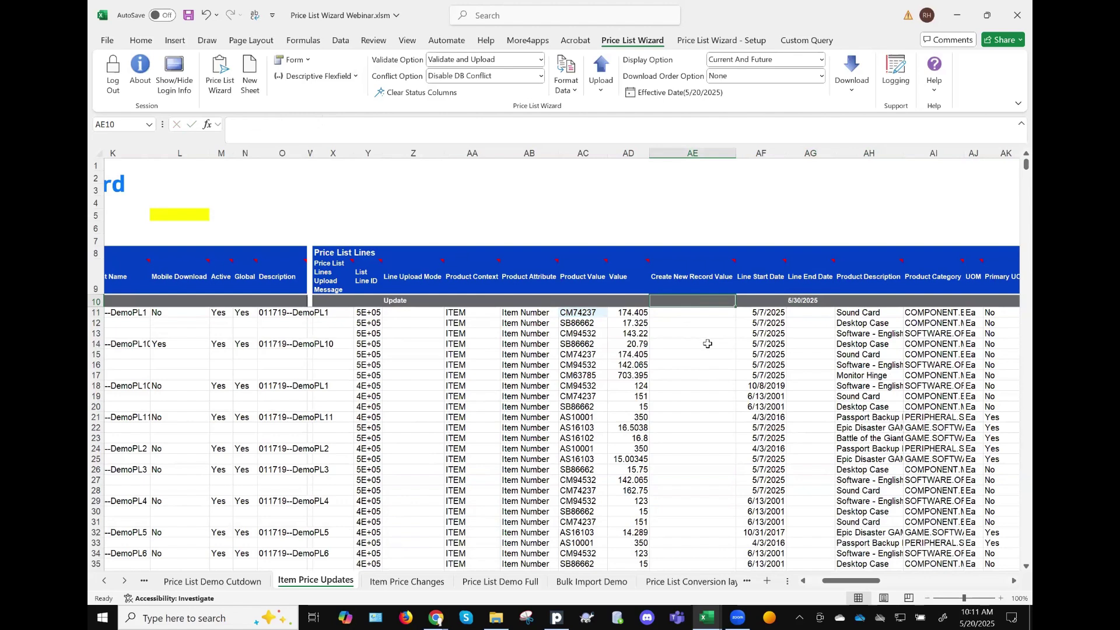
type("=1.05*")
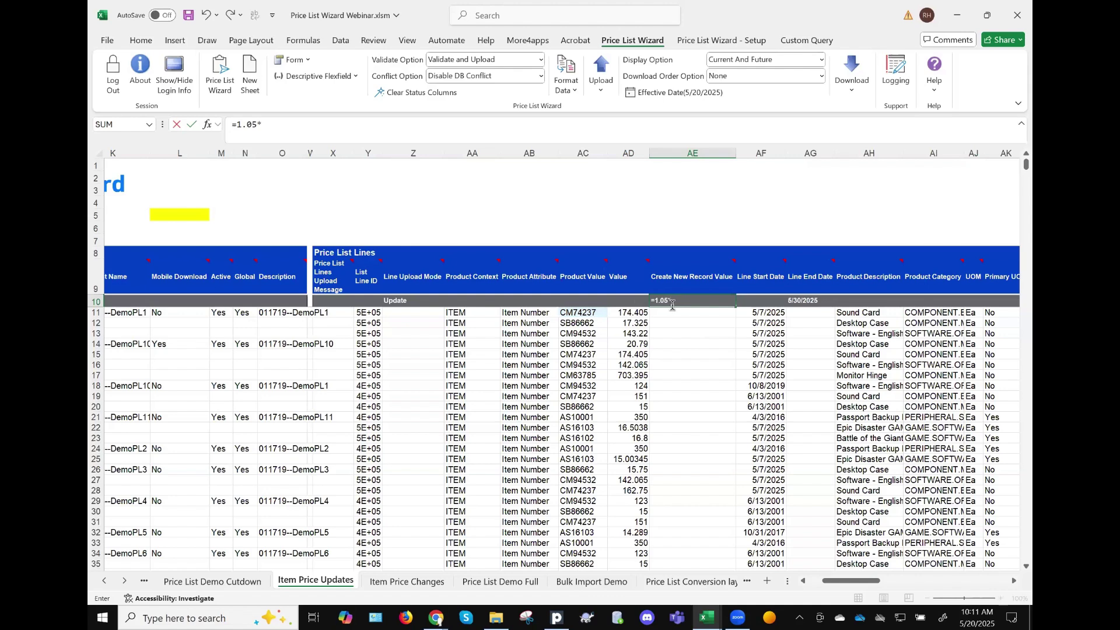
left_click(630, 301)
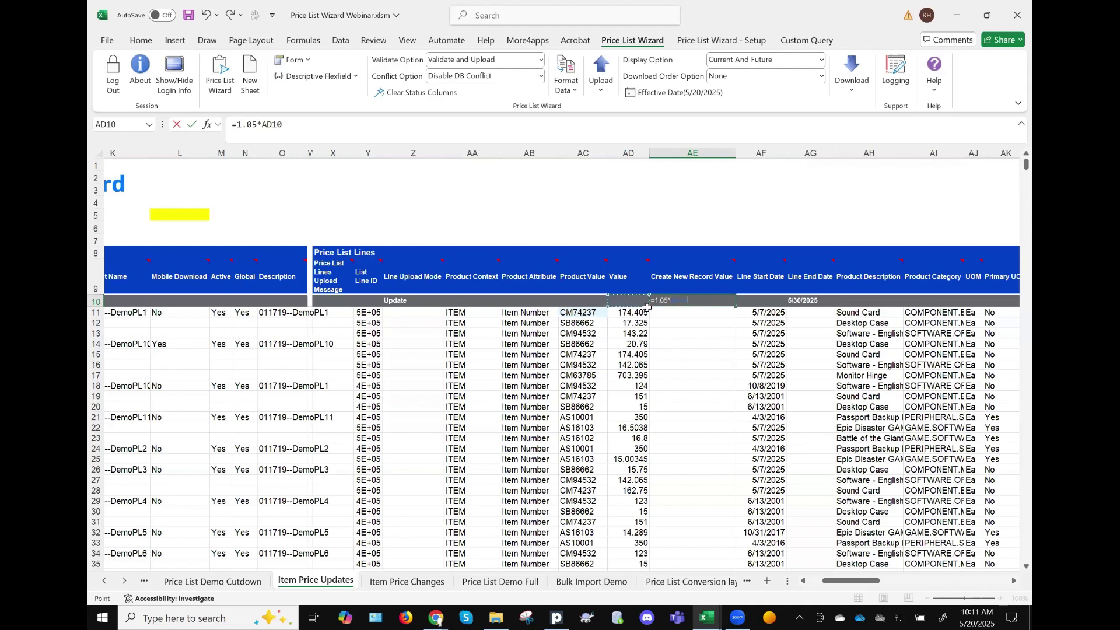
key("Return")
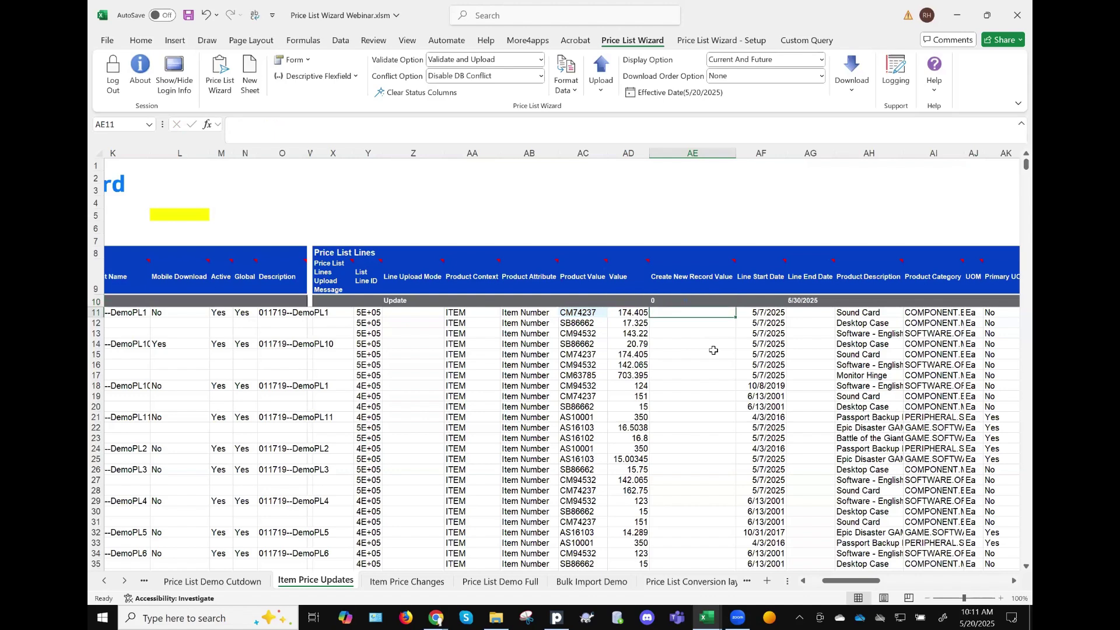
Inspect the Create New Record Value default formula in AE10, the cells around it and the existing prices in AD11:AD24
left_click(630, 301)
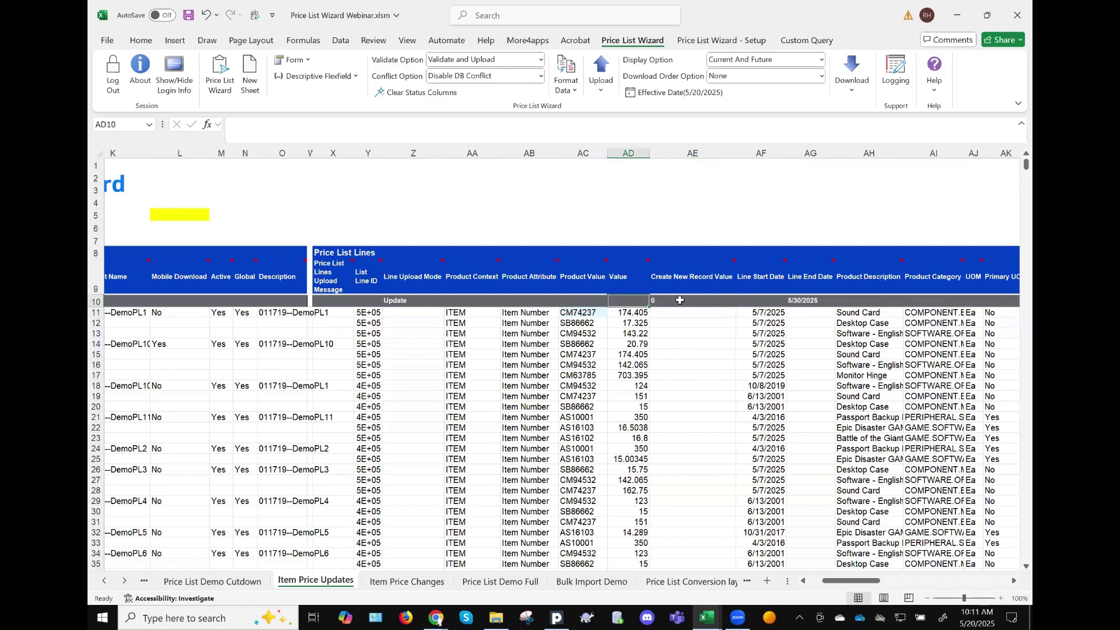
left_click(675, 314)
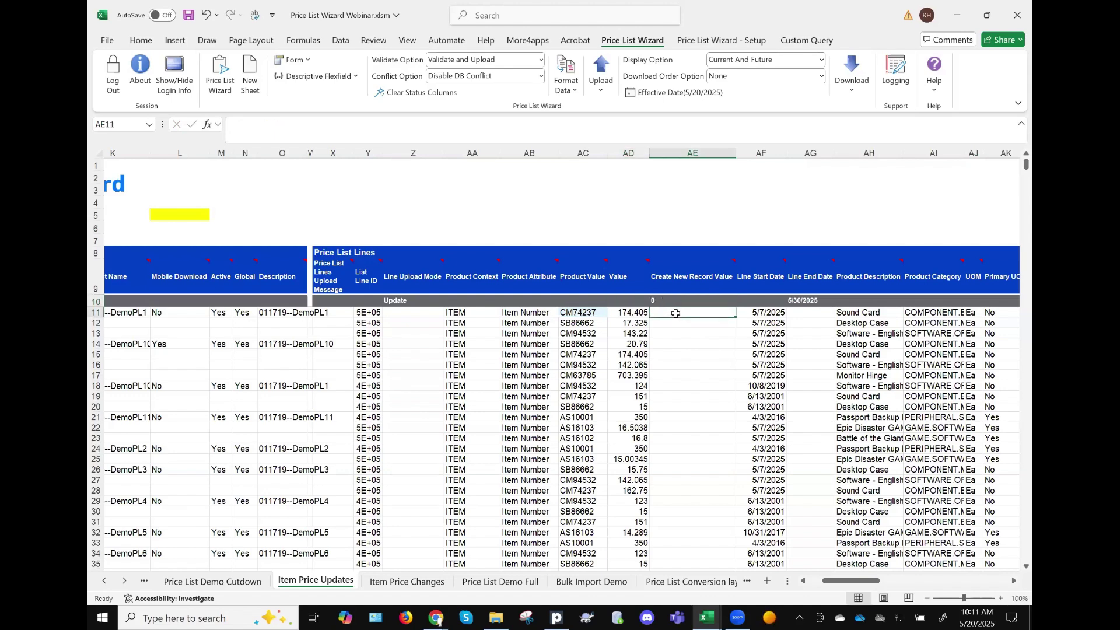
left_click(662, 299)
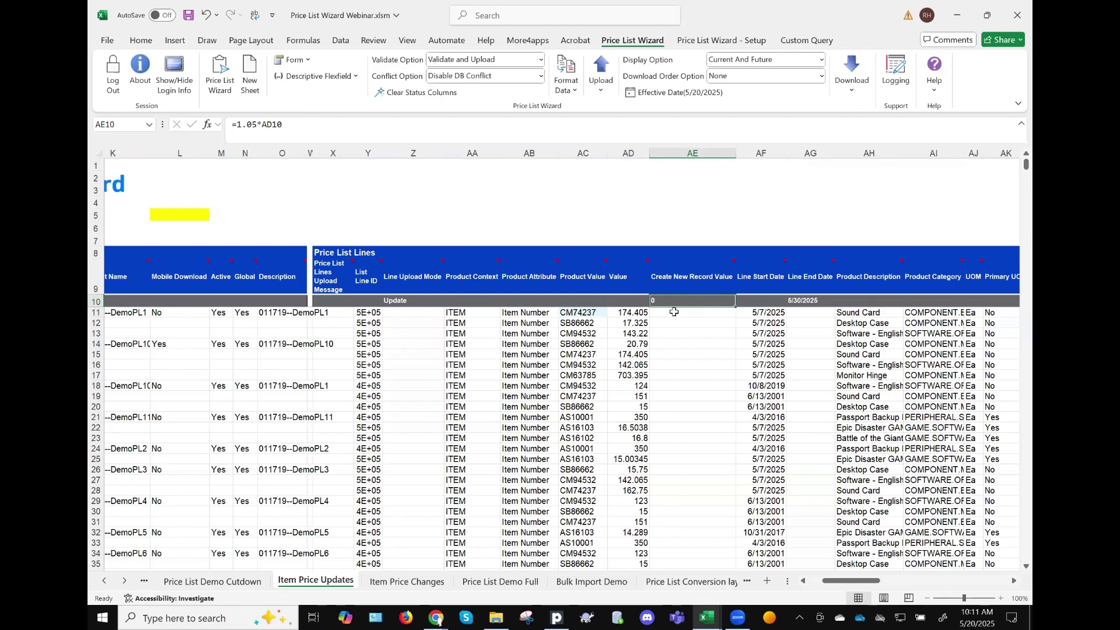
left_click_drag(636, 313, 625, 446)
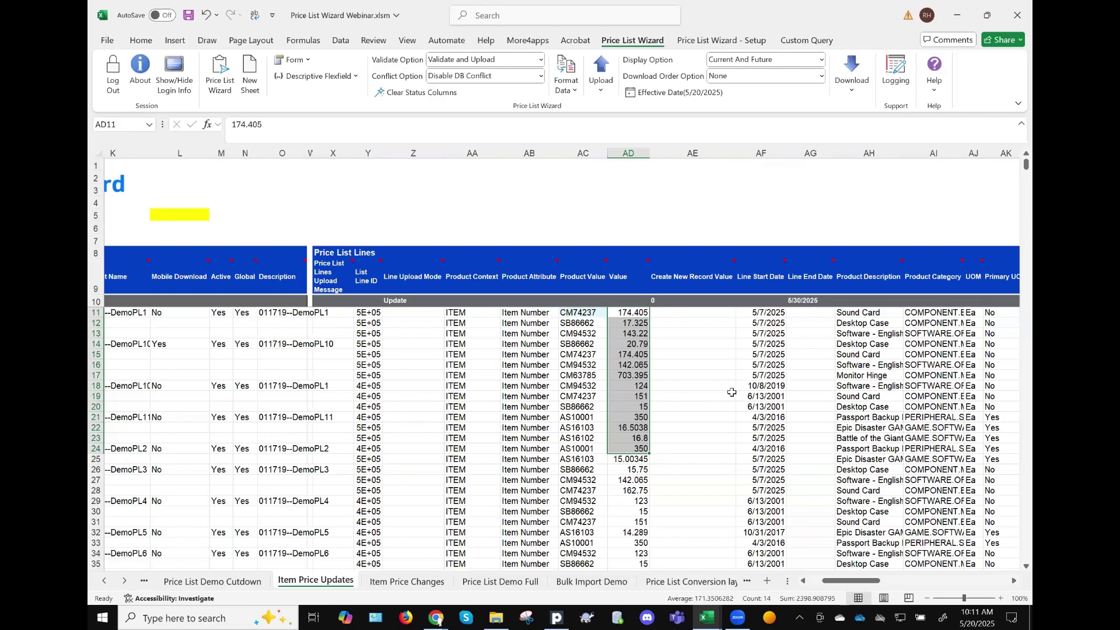
Look over the downloaded price list headers and their lines, including the rows further down
scroll(609, 459, "left", 1)
scroll(608, 459, "left", 2)
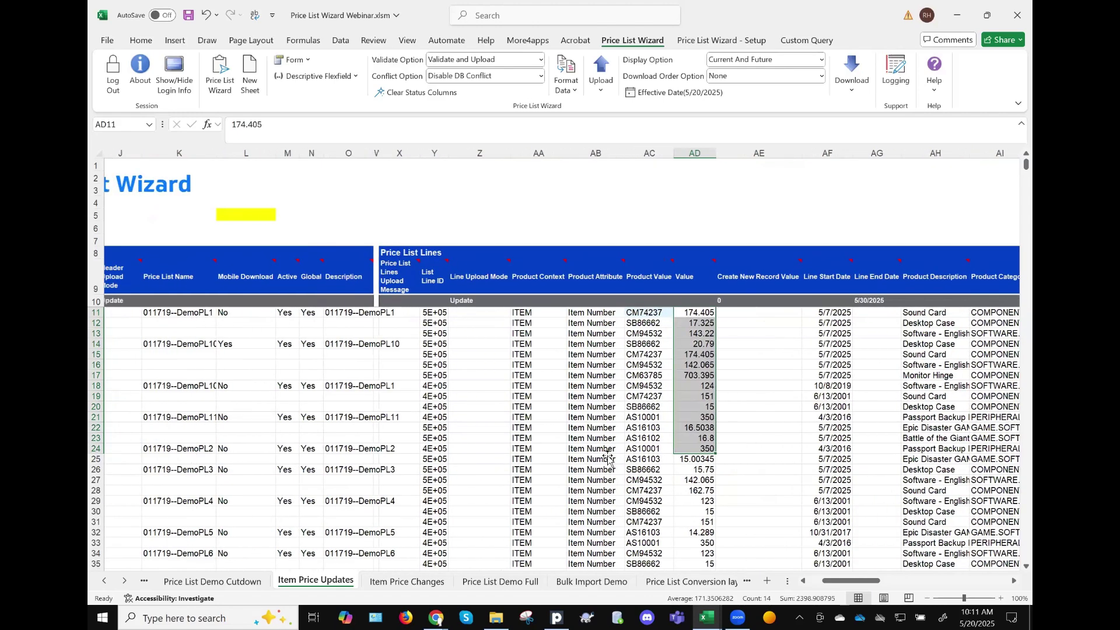
scroll(608, 459, "left", 2)
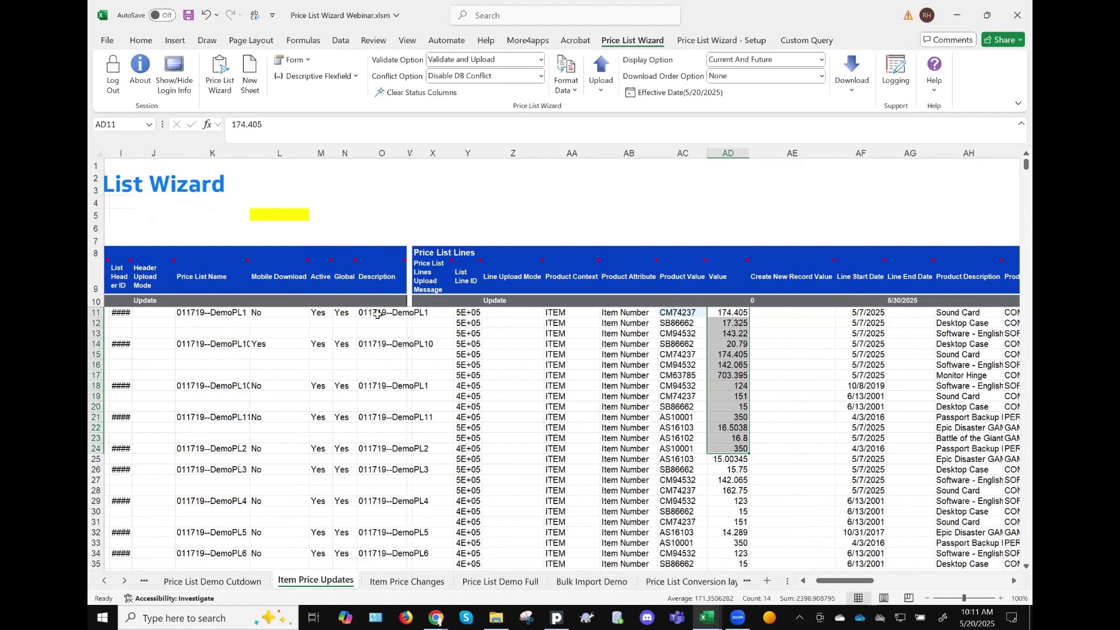
scroll(378, 315, "left", 6)
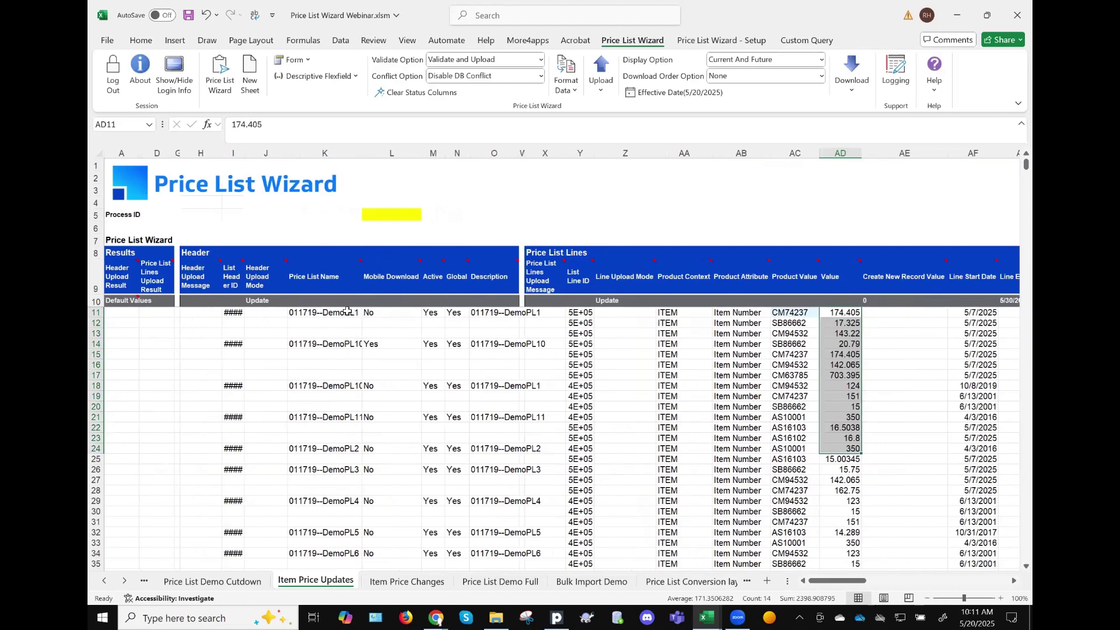
scroll(409, 430, "down", 2)
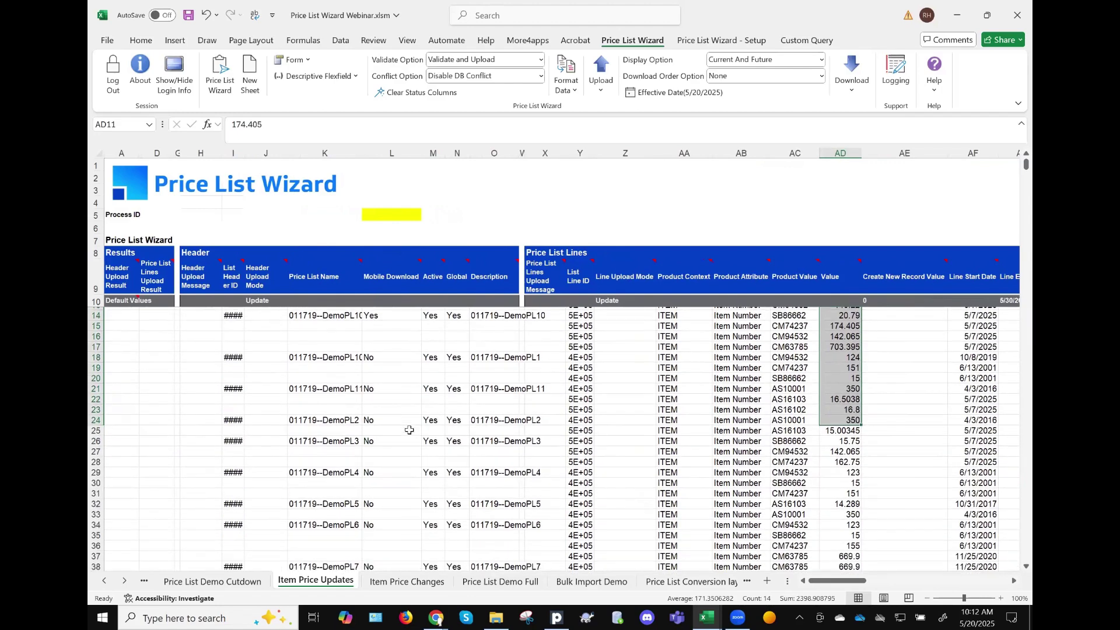
scroll(410, 430, "down", 3)
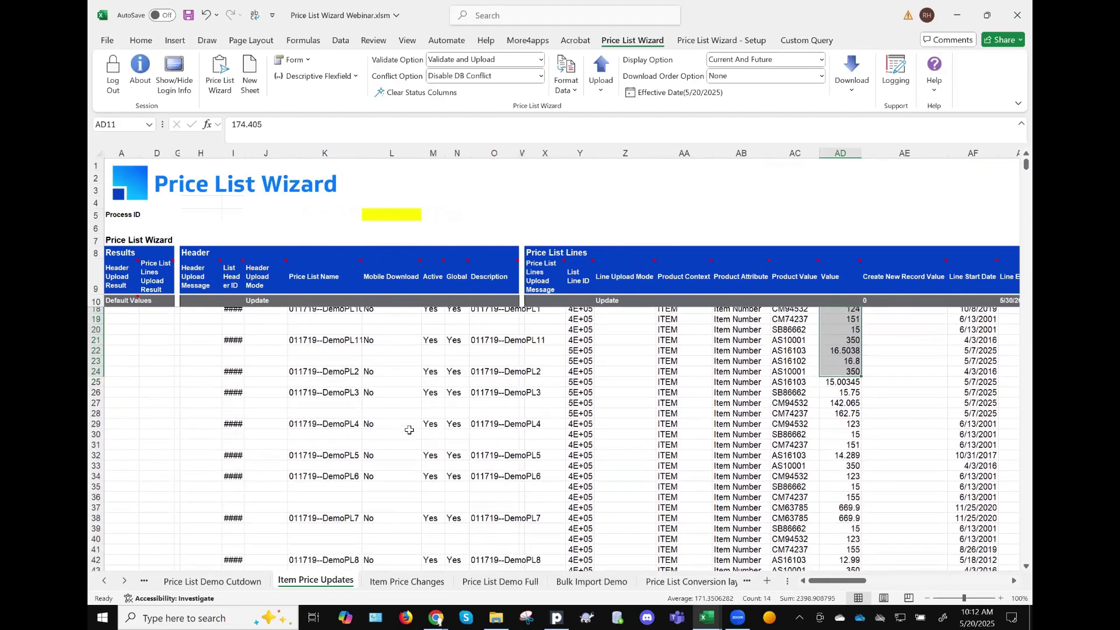
scroll(409, 430, "up", 4)
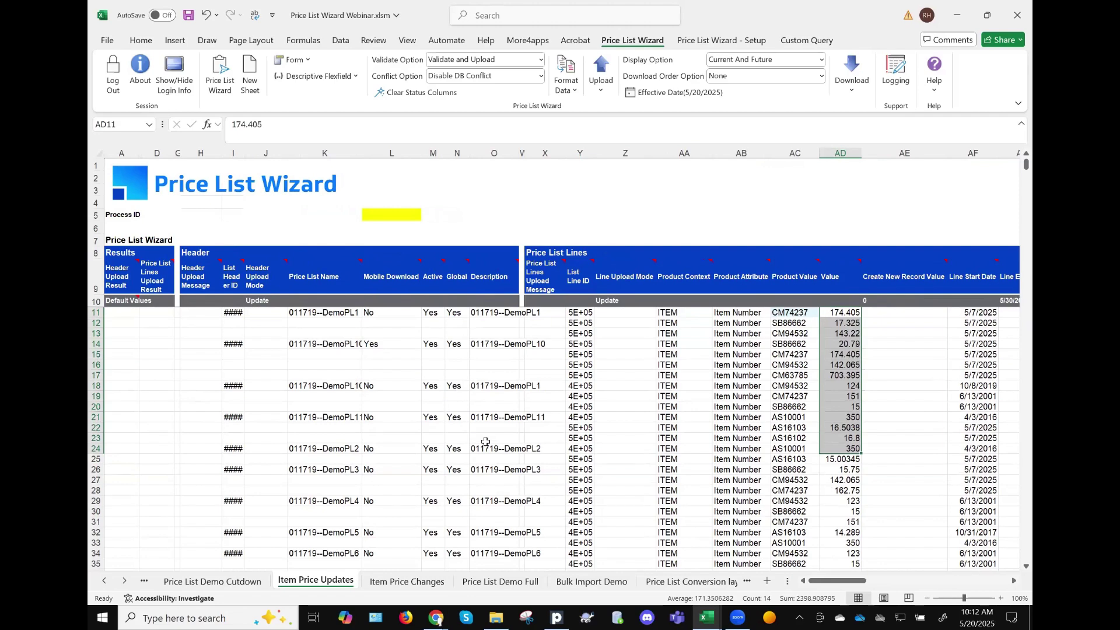
scroll(813, 343, "right", 1)
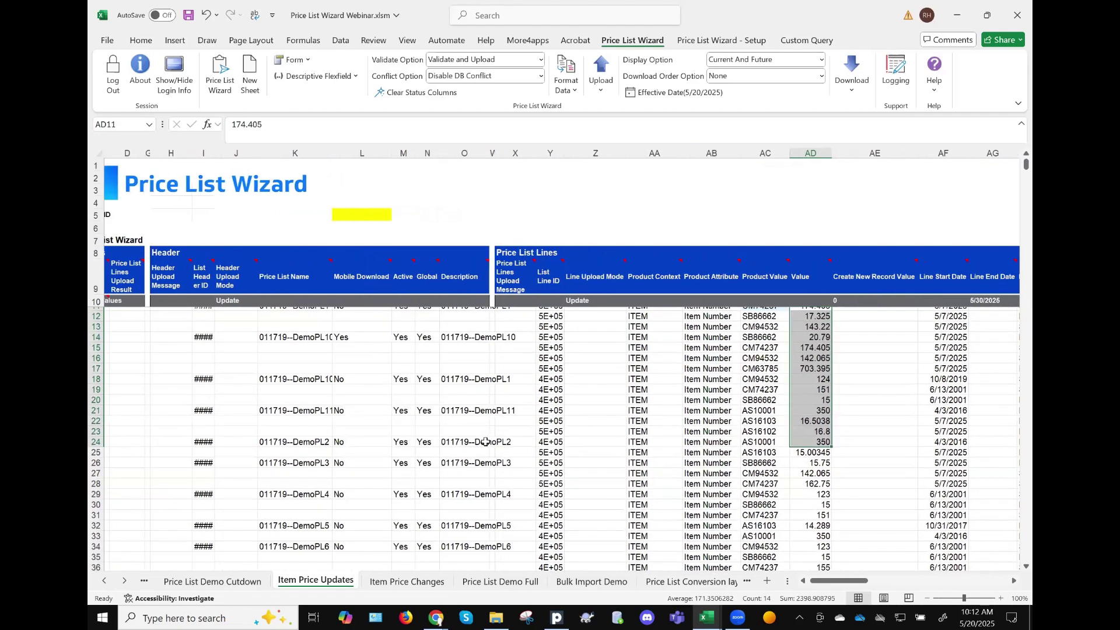
Select the Value cells of rows 11 to 41, upload those rows to Oracle and close the processing window
left_click(828, 312)
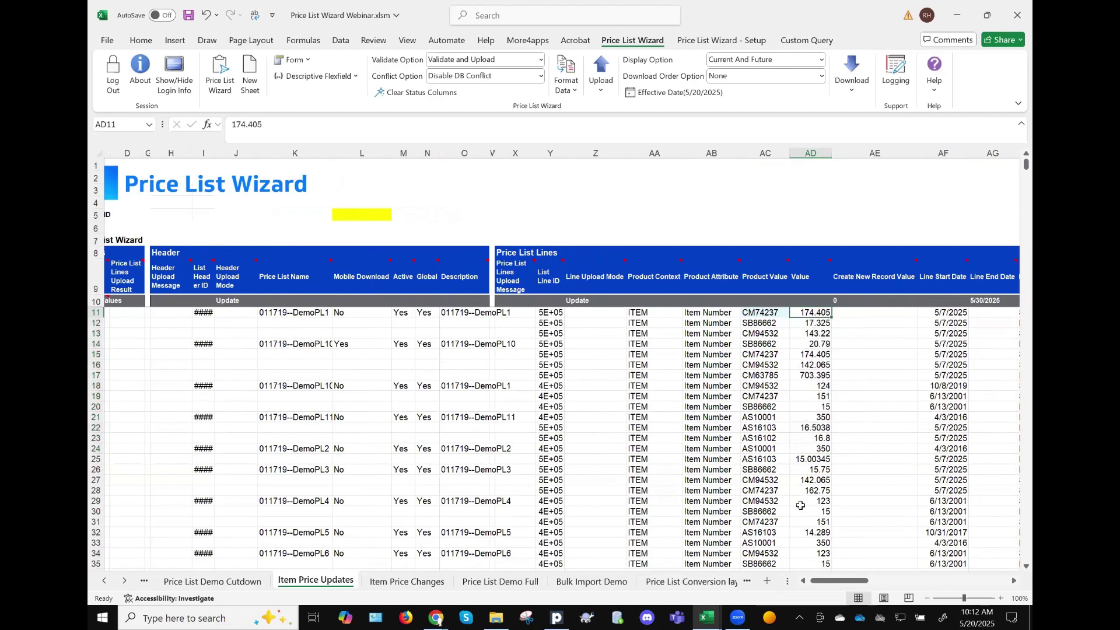
right_click(858, 310)
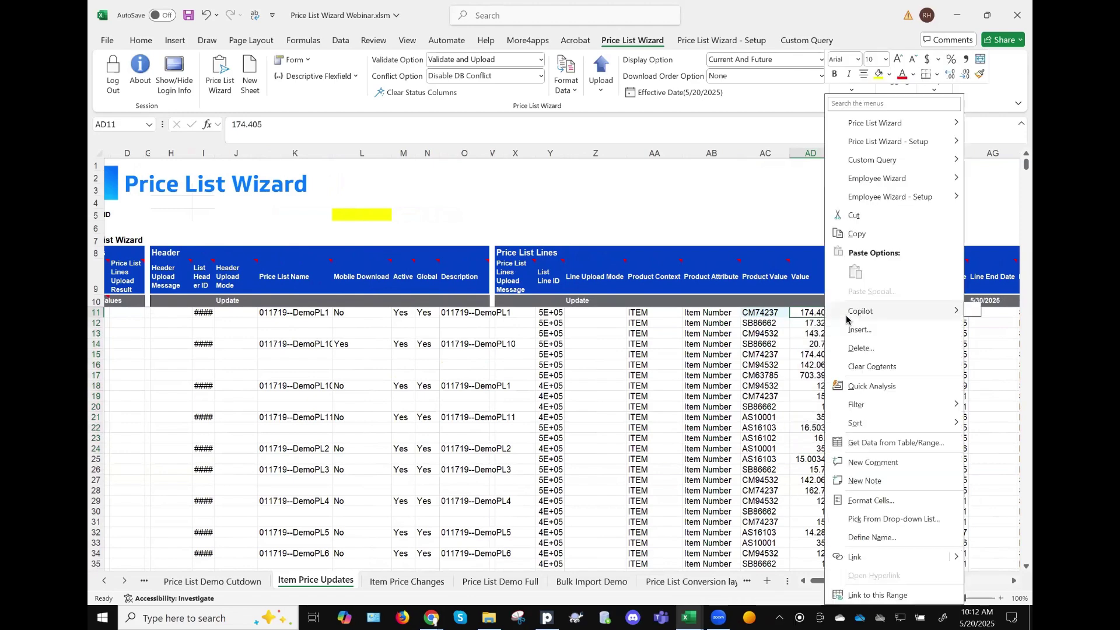
left_click(805, 312)
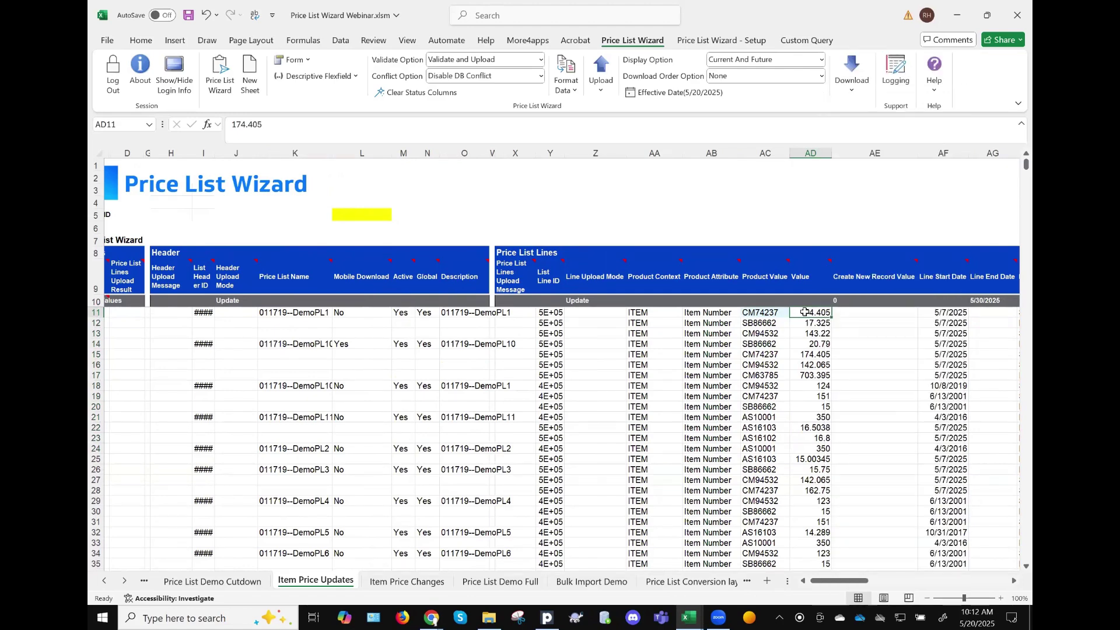
key("shift+Down")
key("shift+Down")
key("shift+Down")
key("shift+Down")
key("shift+Down")
key("shift+Down")
key("shift+Down")
key("shift+Down")
key("shift+Down")
key("shift+Down")
key("shift+Down")
key("shift+Down")
key("shift+Down")
key("shift+Down")
key("shift+Down")
key("shift+Down")
key("shift+Down")
key("shift+Down")
key("shift+Down")
key("shift+Down")
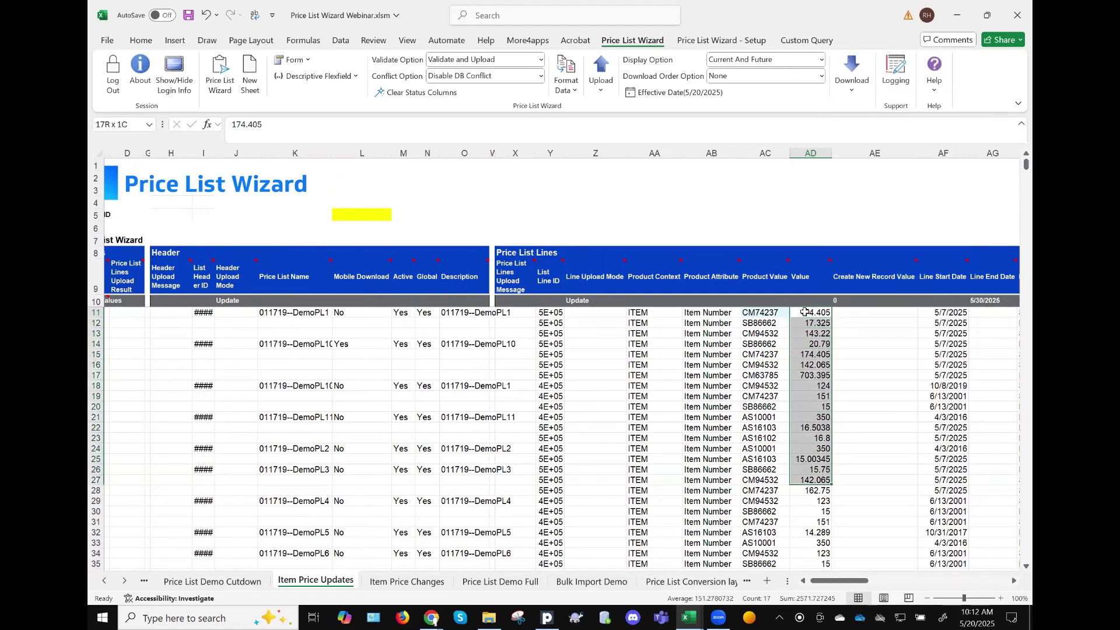
key("shift+Down")
key("shift+Down")
key("shift+Down")
key("shift+Down")
key("shift+Down")
key("shift+Down")
key("shift+Down")
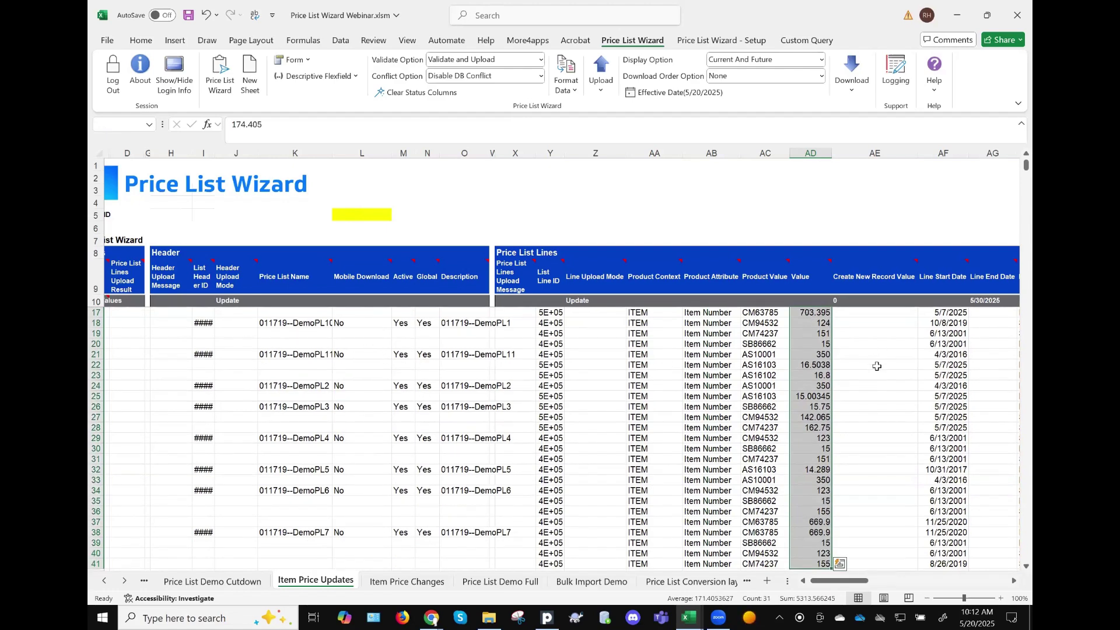
scroll(876, 366, "down", 1)
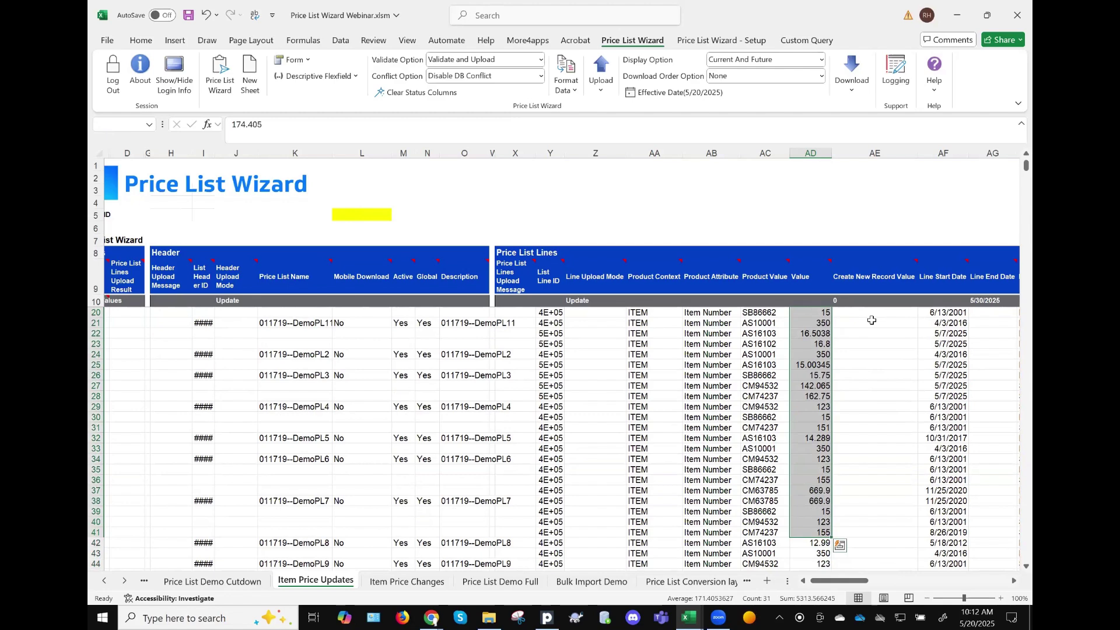
scroll(878, 361, "right", 3)
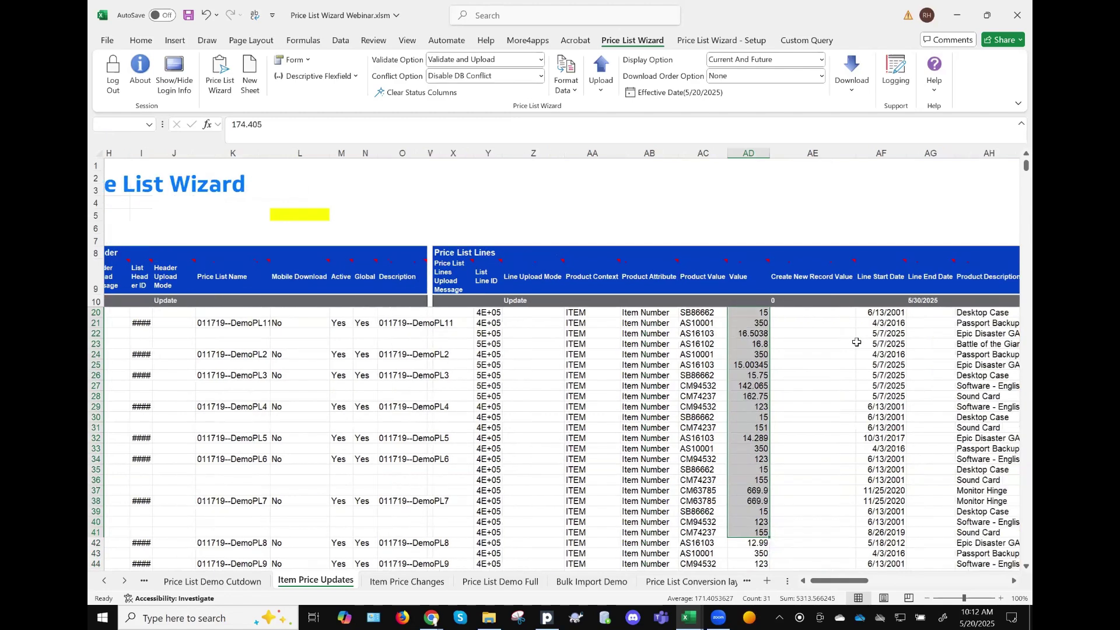
left_click(606, 87)
left_click(630, 113)
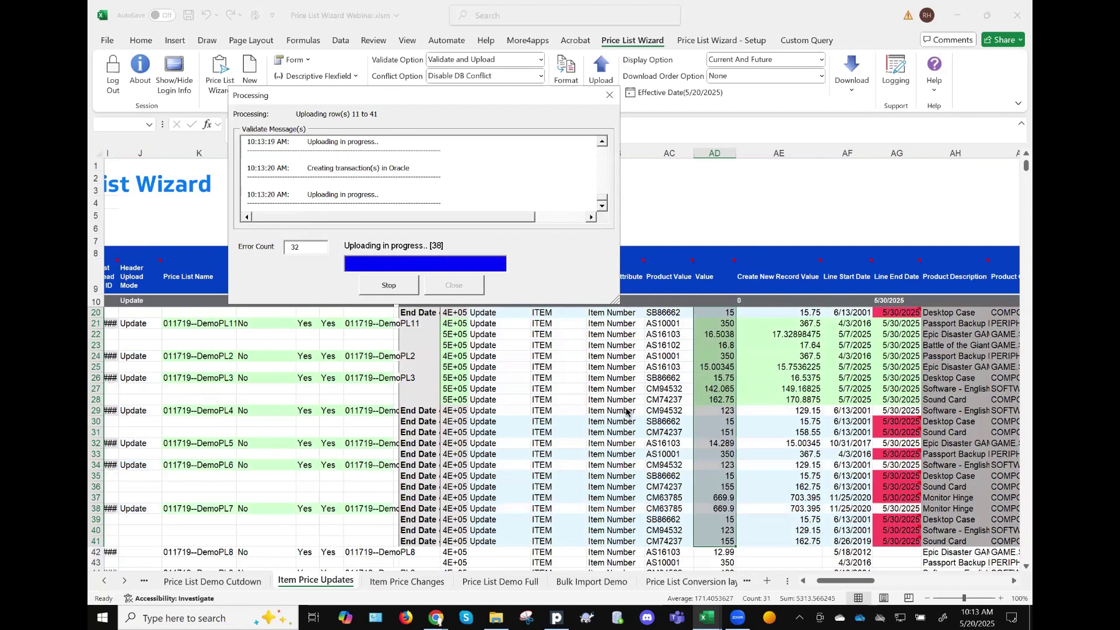
left_click(462, 293)
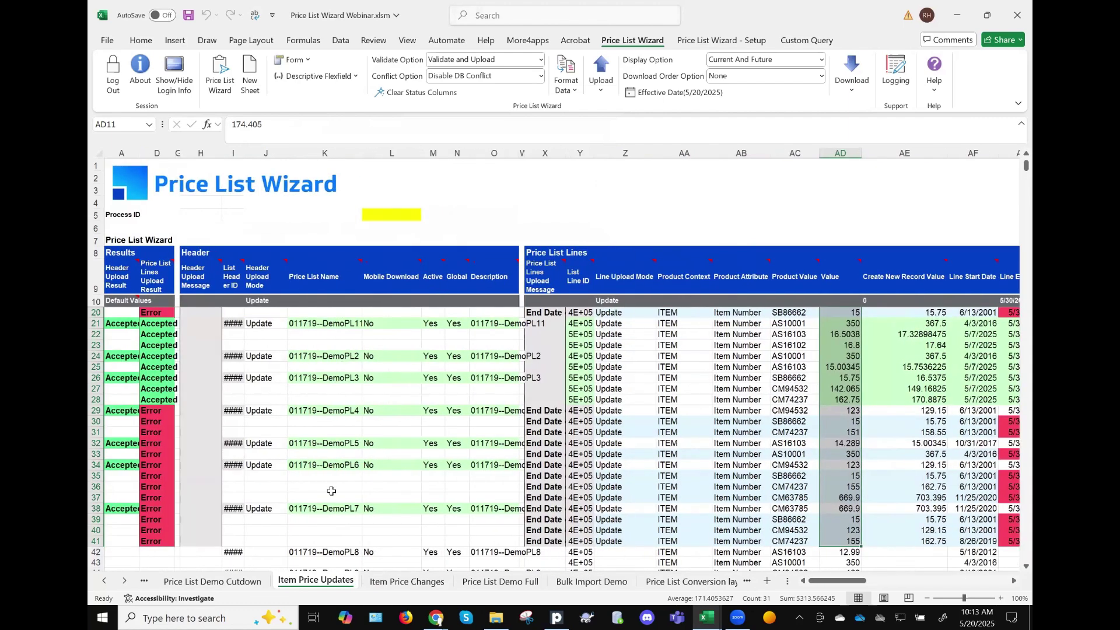
Read the line upload error message in row 18 and check which price list it belongs to
scroll(332, 491, "up", 3)
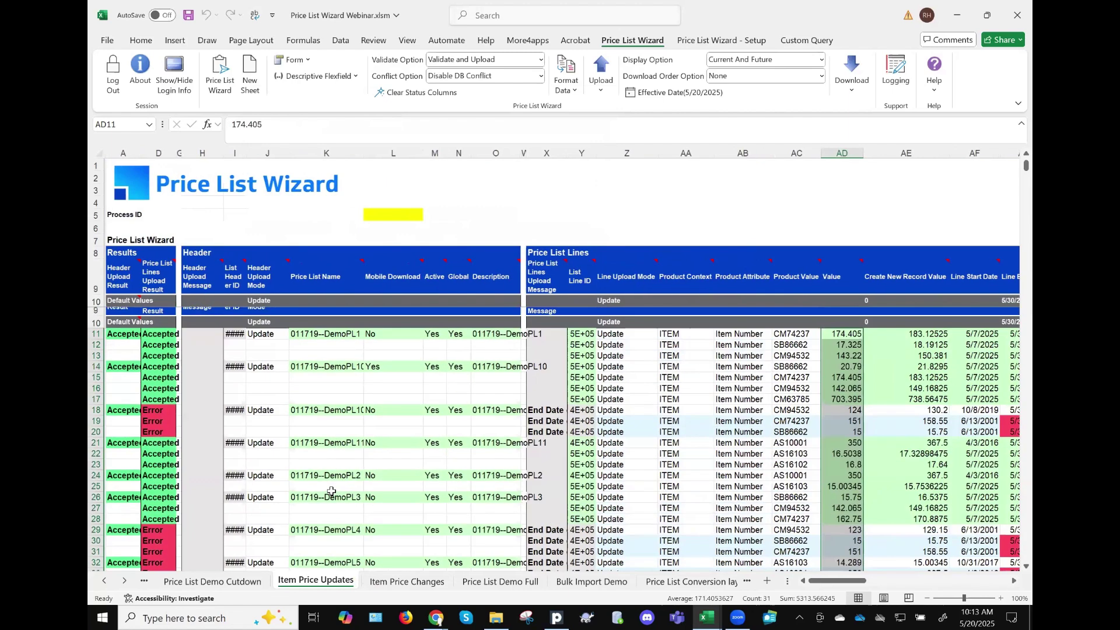
left_click(549, 384)
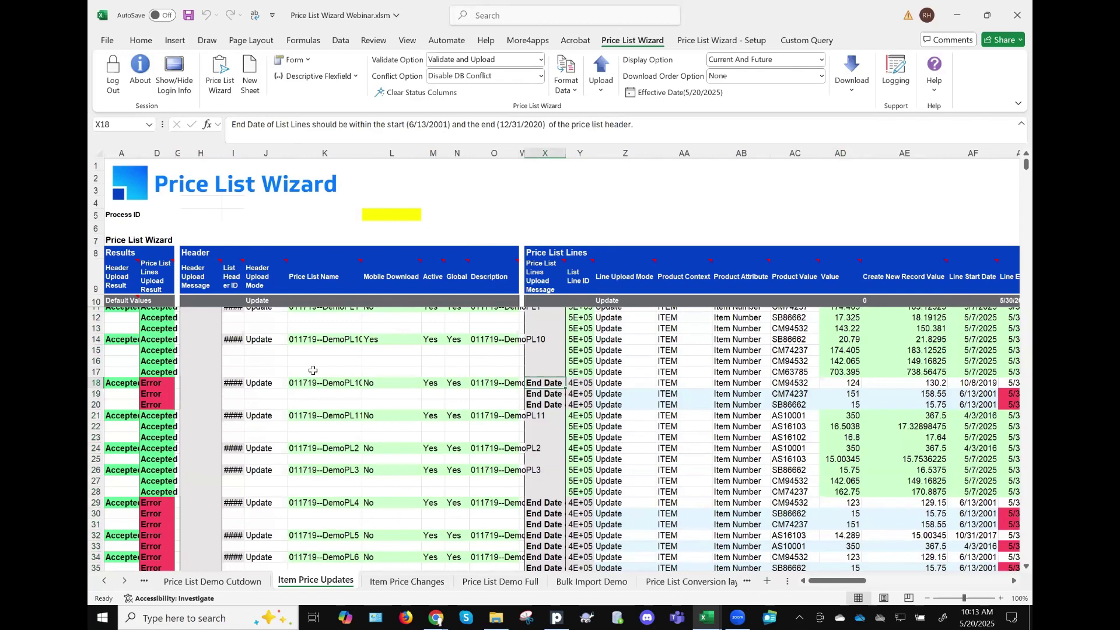
left_click(325, 383)
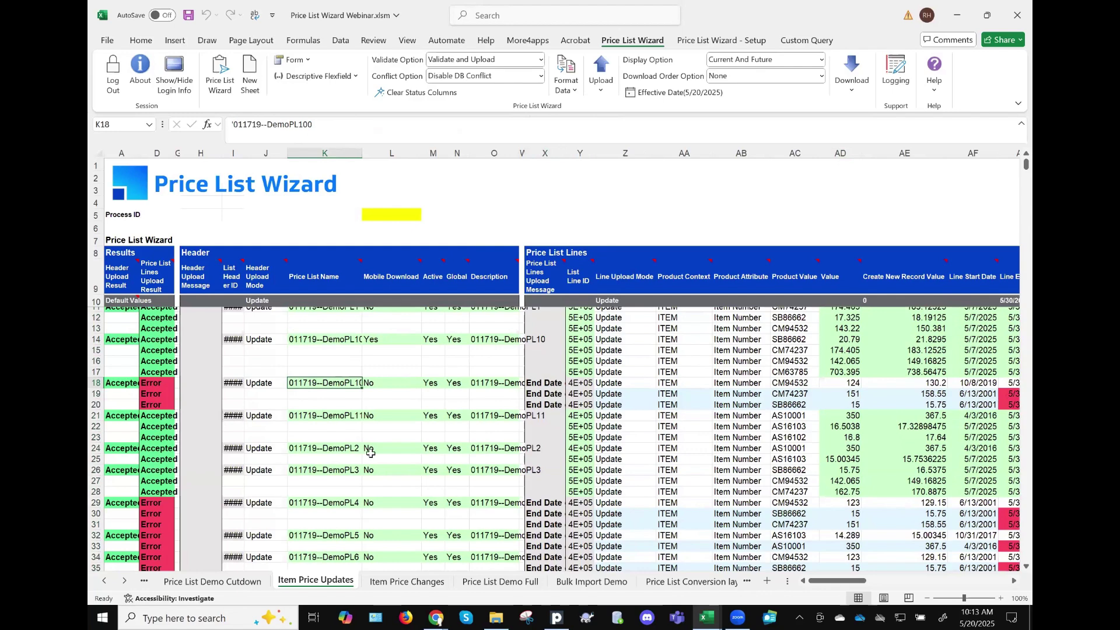
scroll(441, 387, "down", 1)
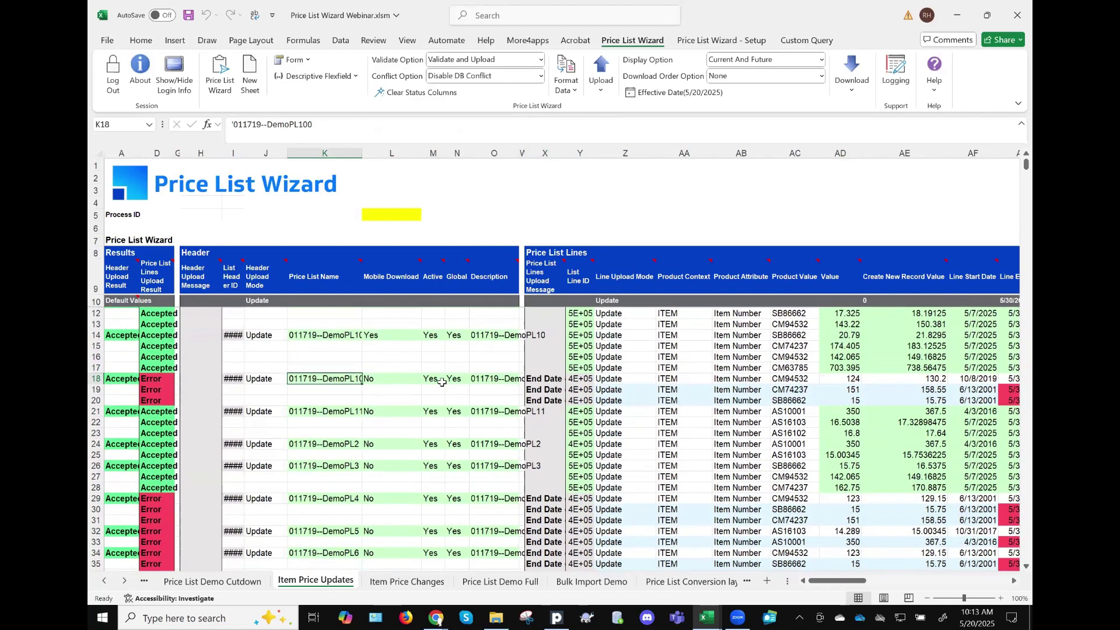
scroll(386, 379, "up", 1)
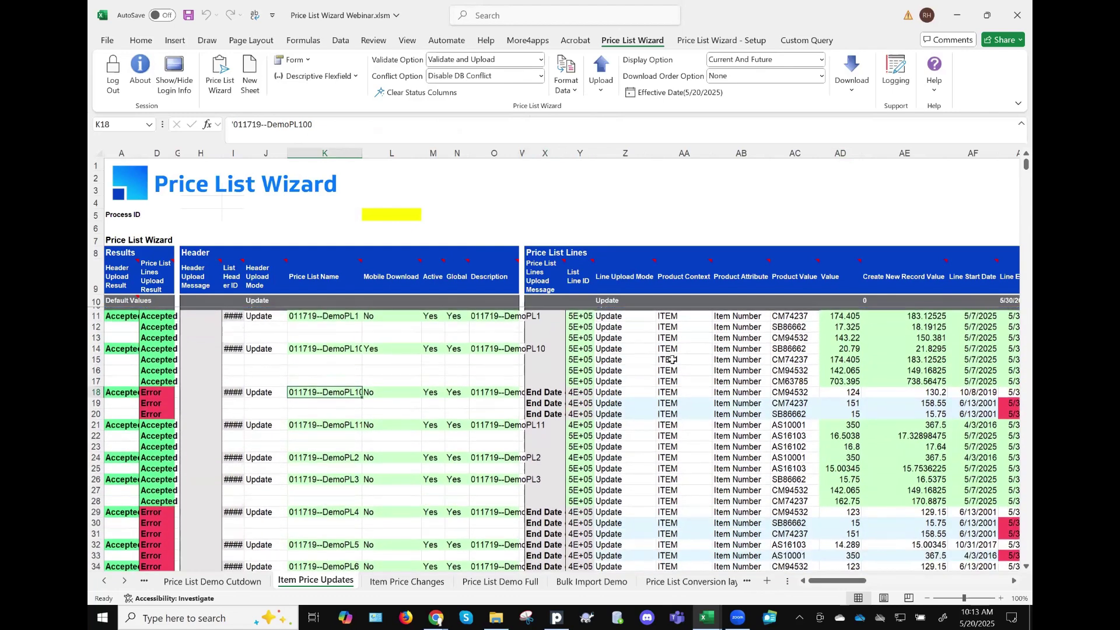
Inspect the new record value, line end date and product value uploaded for the first line in row 11
scroll(672, 360, "right", 5)
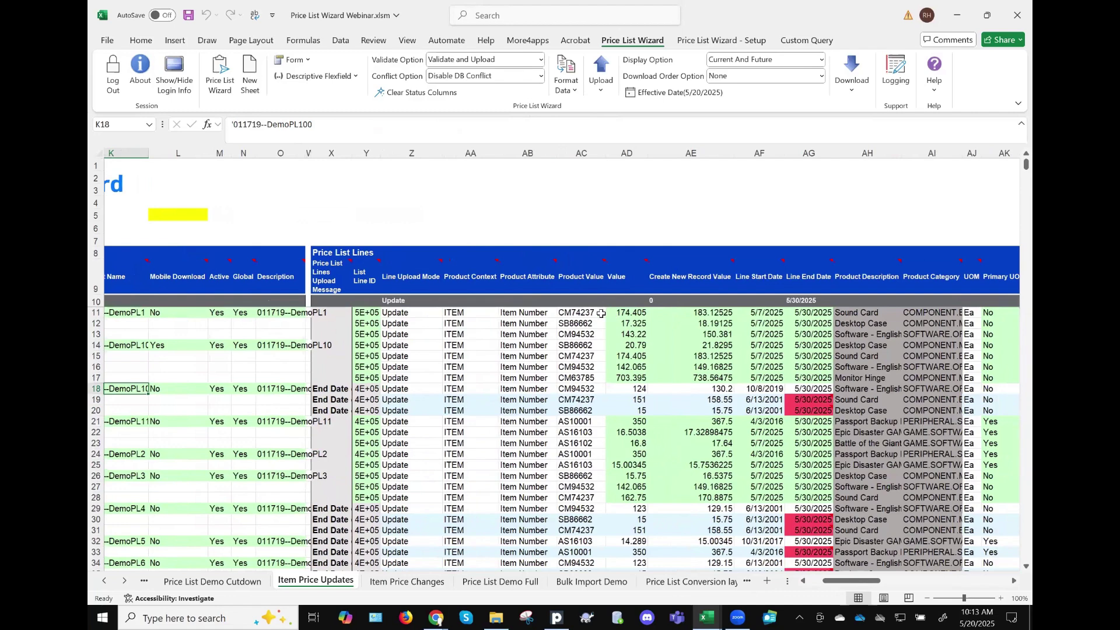
left_click(712, 313)
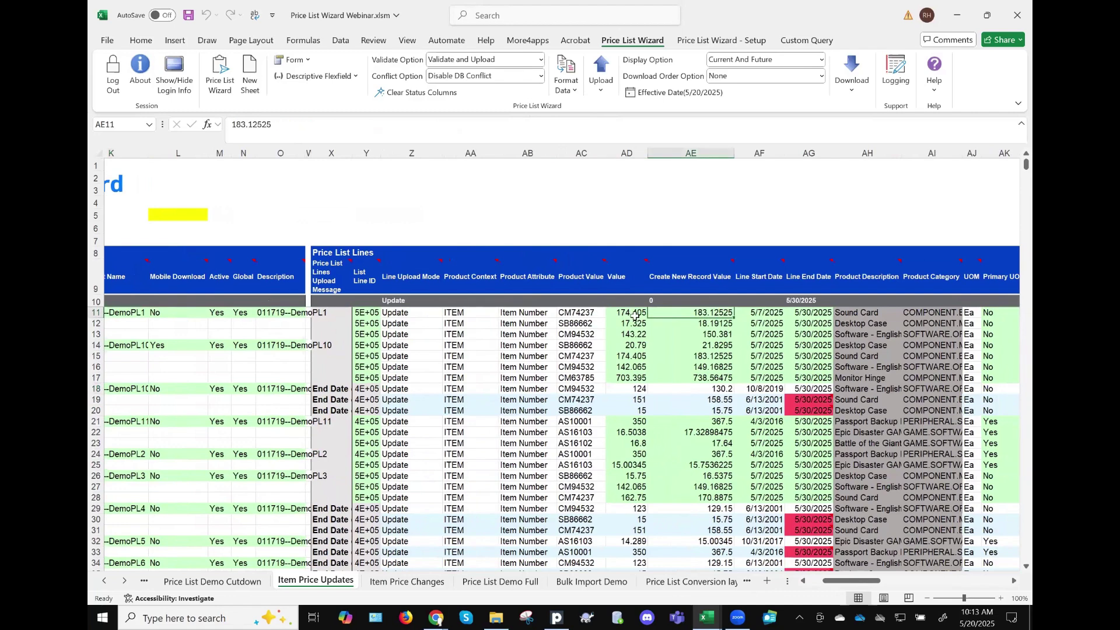
left_click(813, 316)
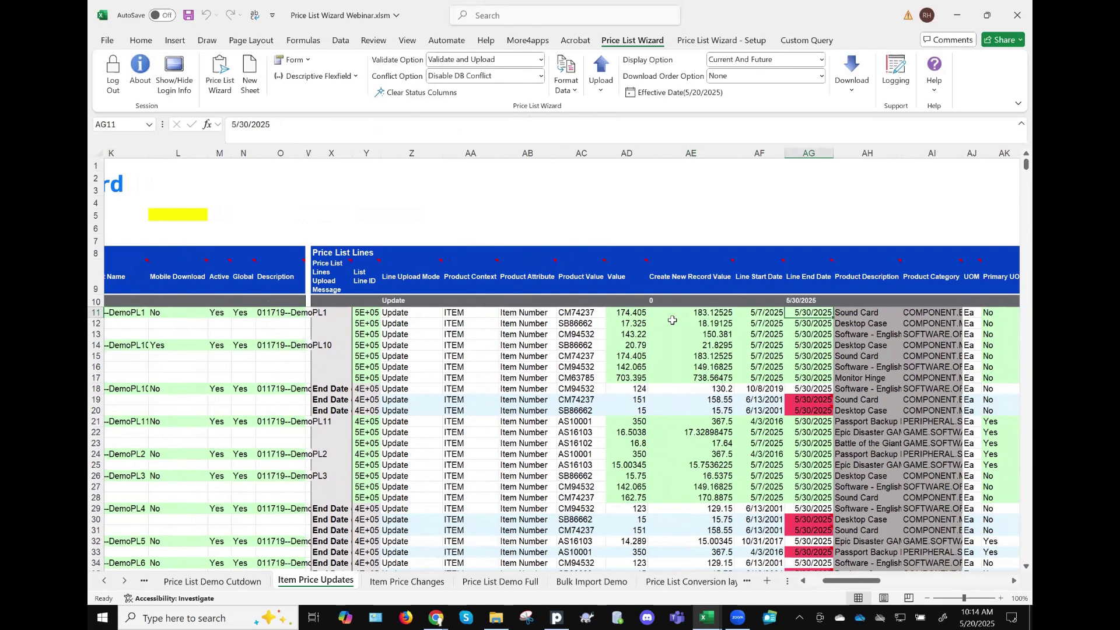
left_click(585, 313)
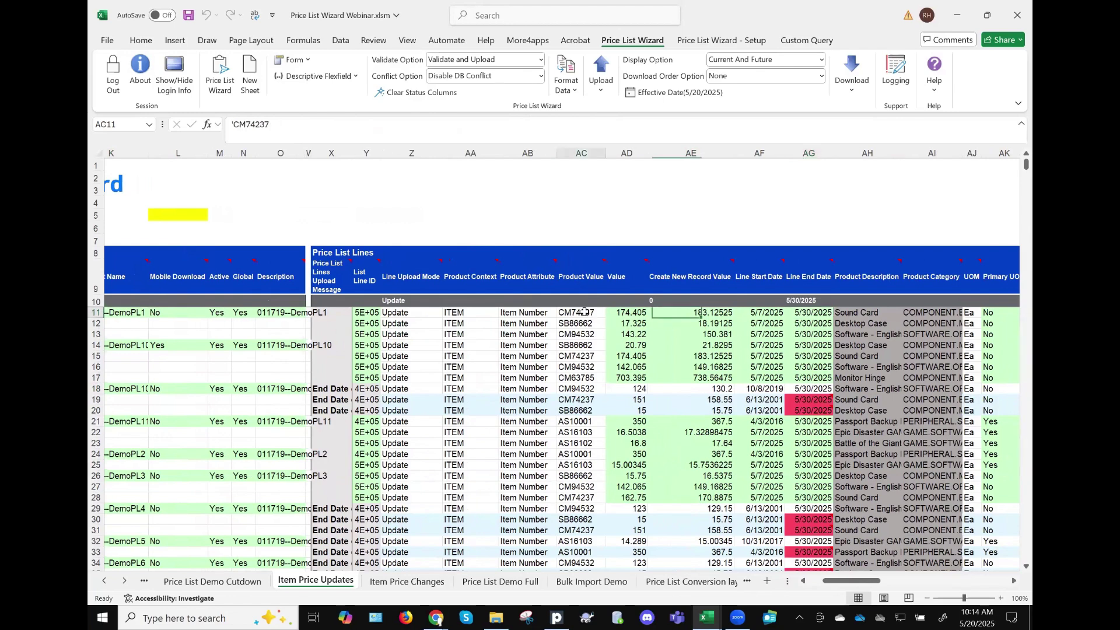
left_click(705, 315)
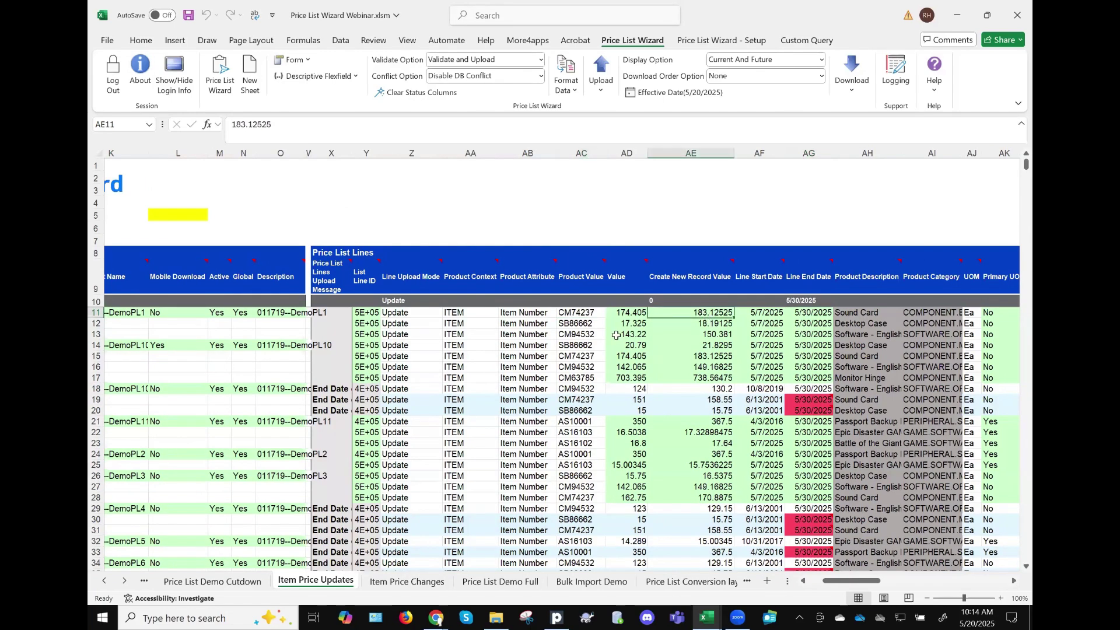
Review the upload results down through row 41 and the remaining price list lines below it
scroll(616, 335, "left", 1)
scroll(616, 334, "left", 8)
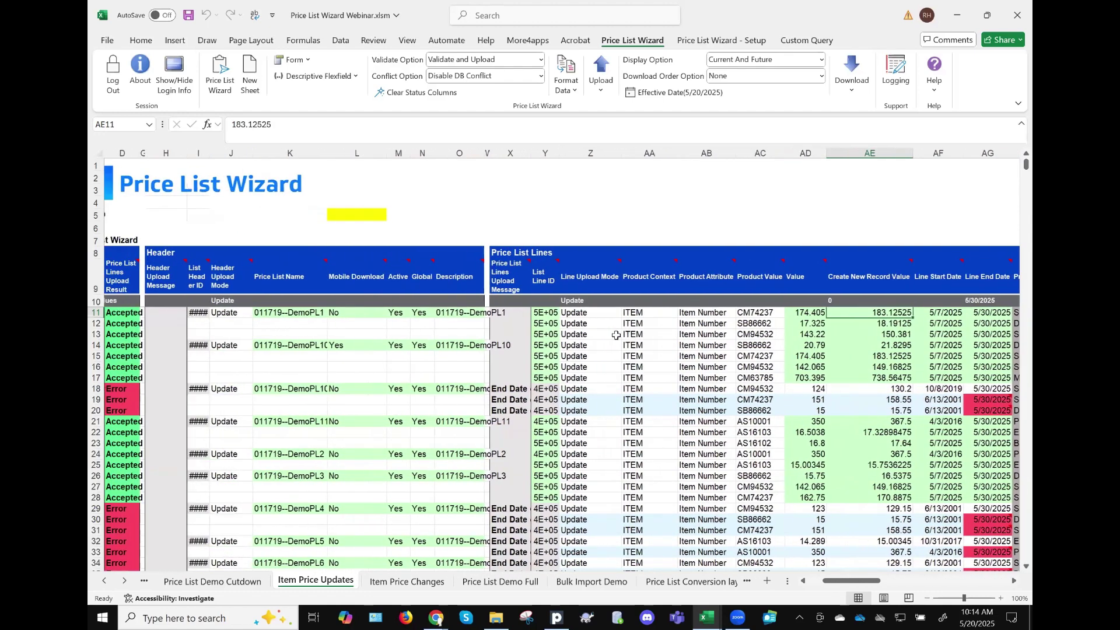
scroll(616, 335, "right", 1)
scroll(616, 334, "down", 2)
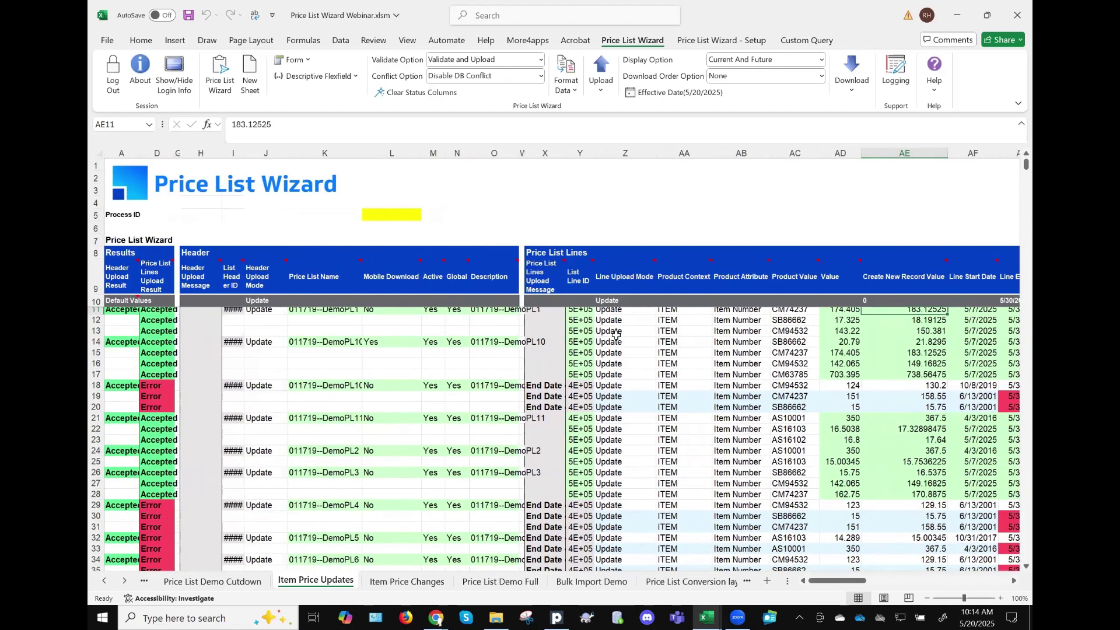
scroll(616, 335, "down", 4)
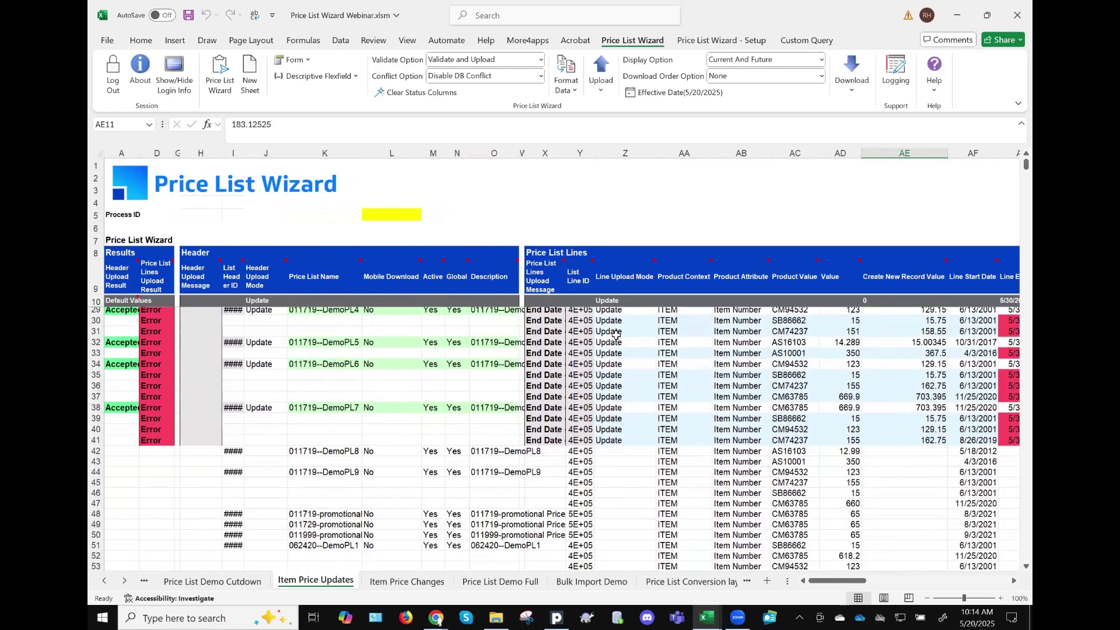
scroll(616, 334, "down", 1)
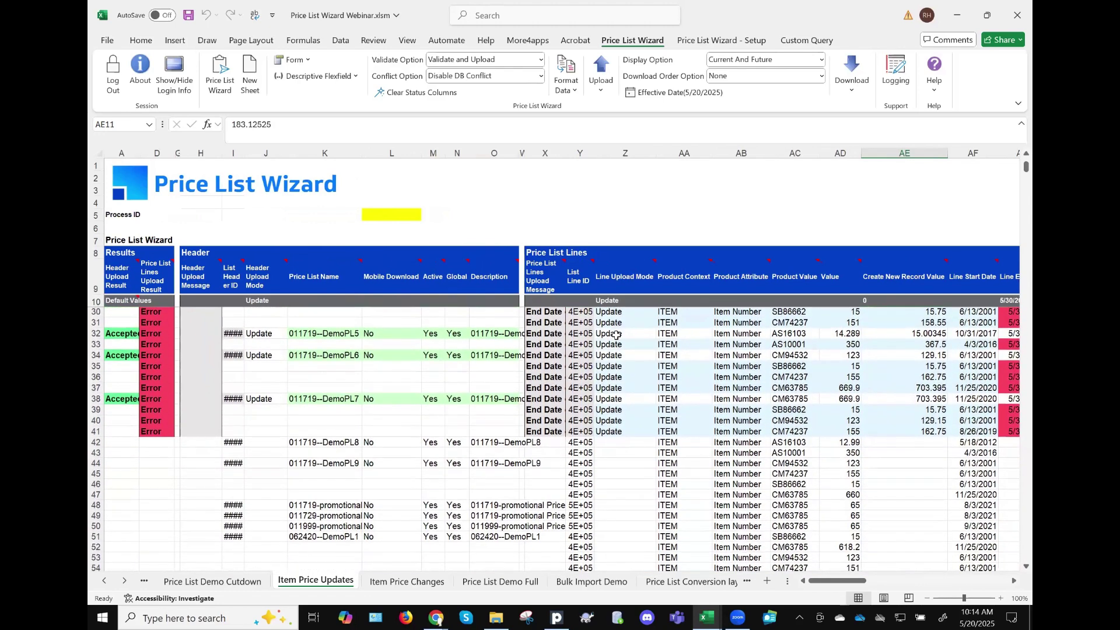
scroll(616, 334, "down", 3)
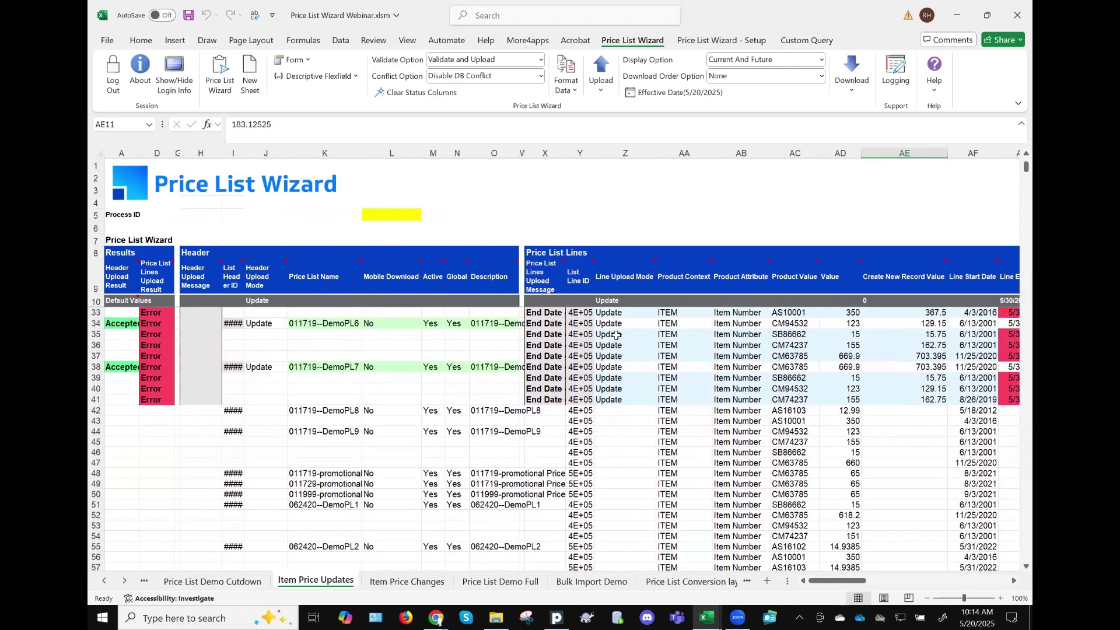
Review the remaining downloaded price list lines below row 42 across their columns through Line Type
scroll(616, 335, "down", 1)
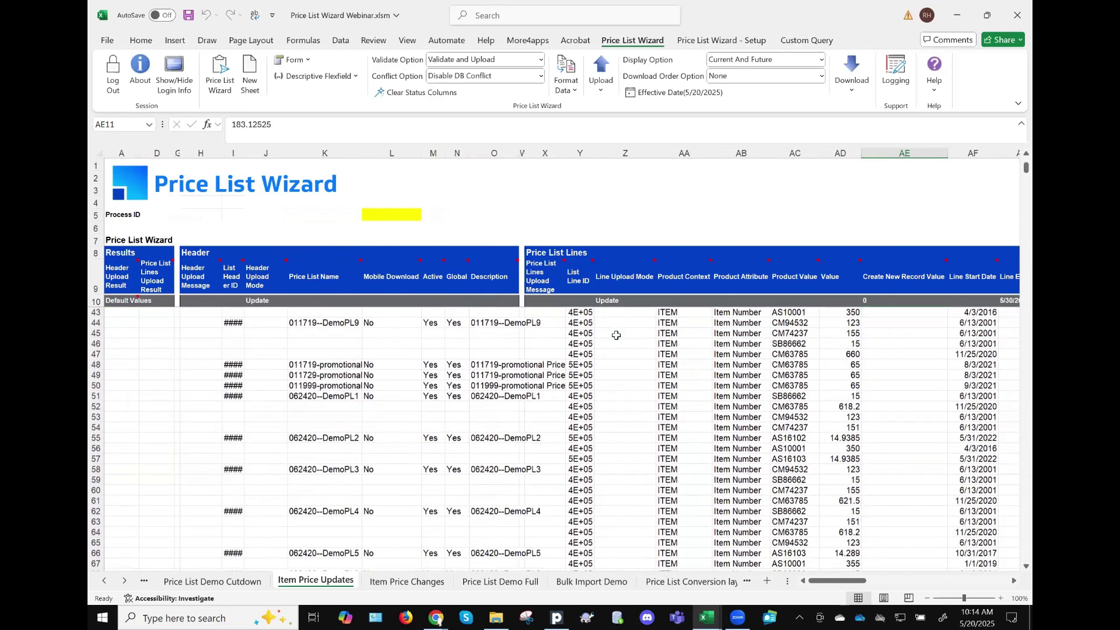
scroll(762, 371, "right", 4)
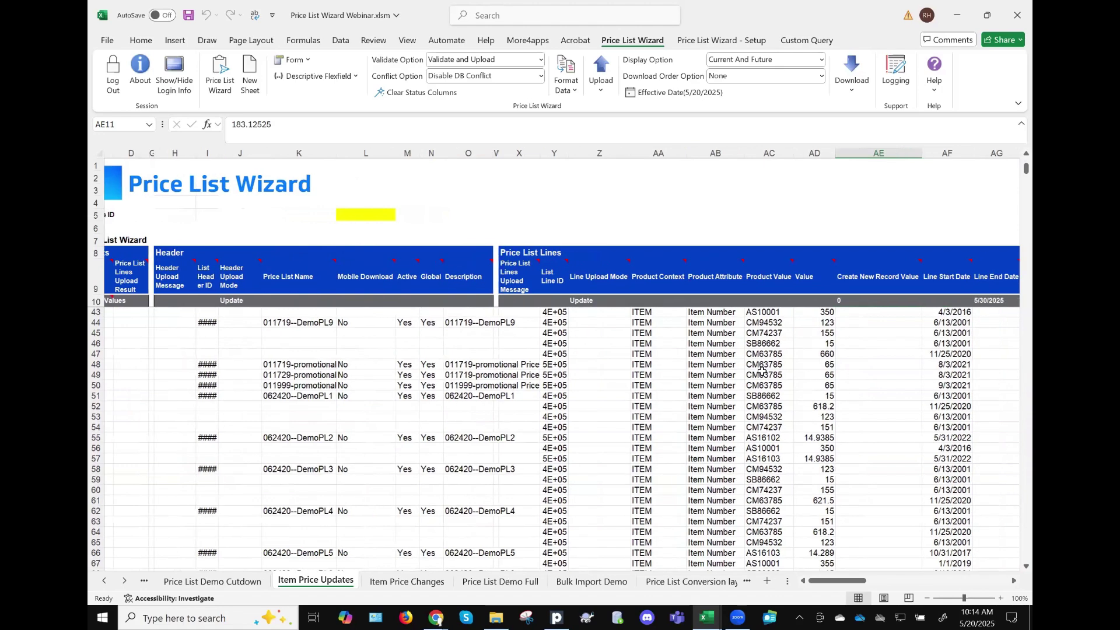
scroll(762, 371, "right", 4)
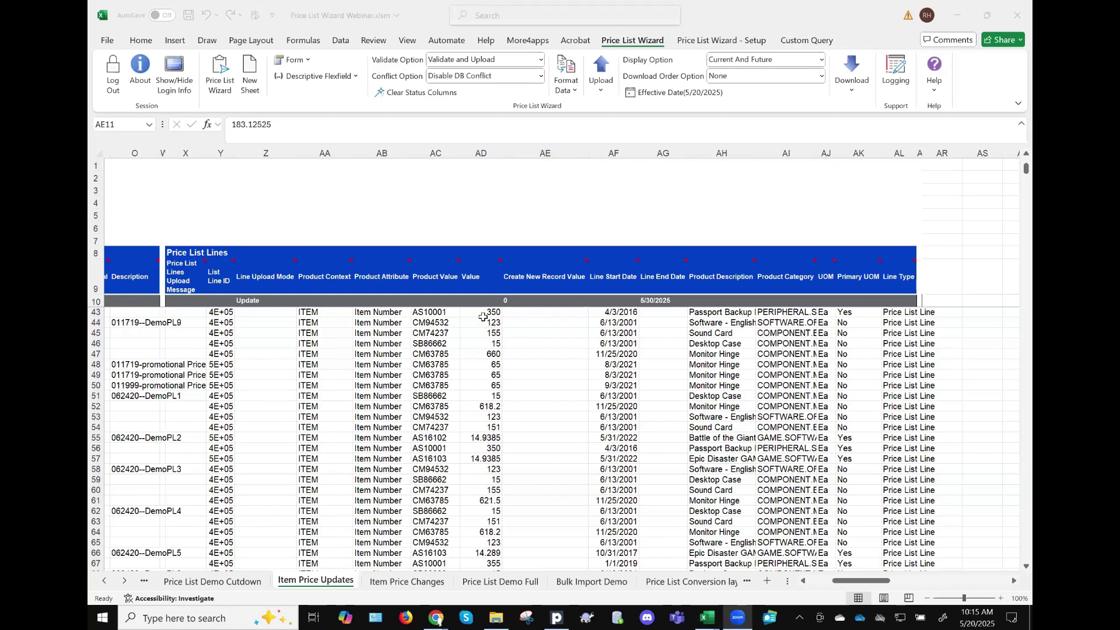
left_click(415, 322)
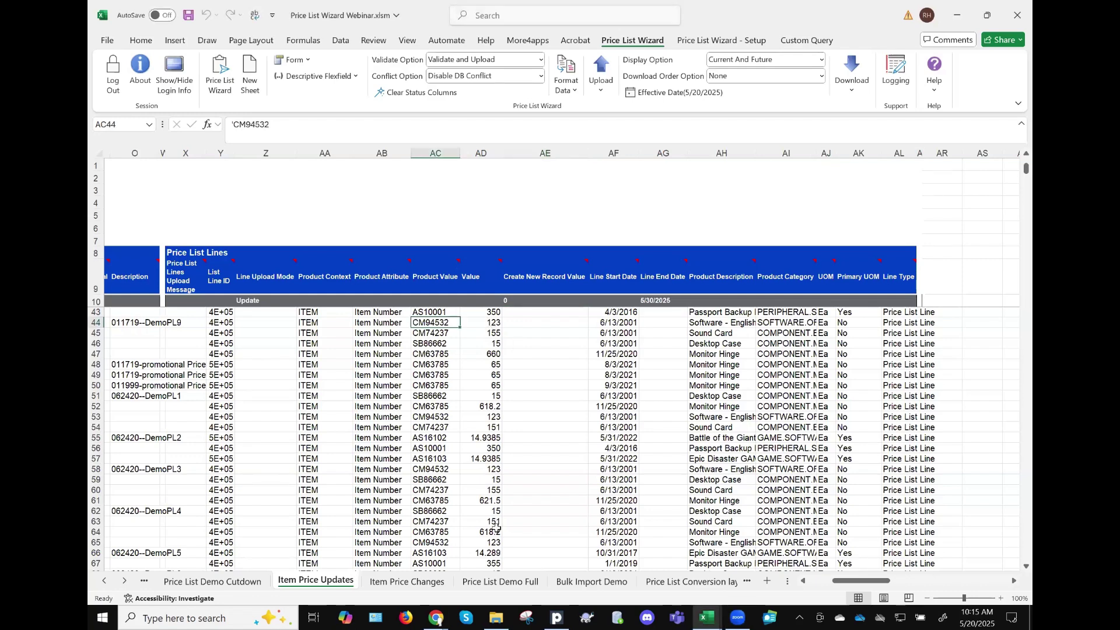
Open the Price List Demo Full sheet and select the blank Header Upload Mode cell in row 86, below the existing data
left_click(521, 583)
scroll(633, 496, "down", 14)
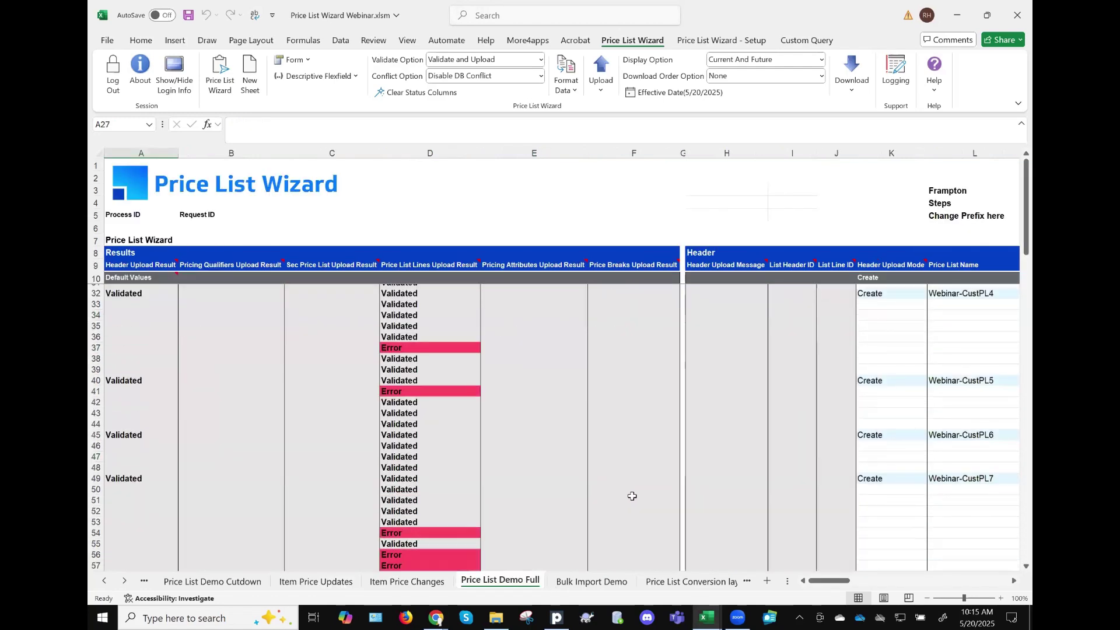
scroll(633, 496, "down", 10)
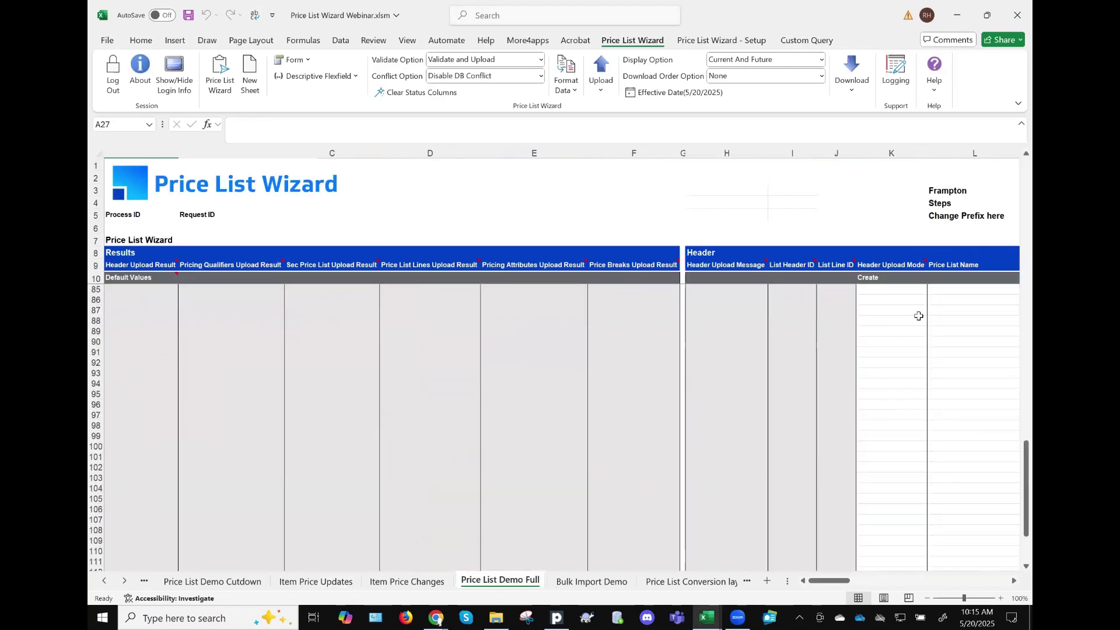
left_click(896, 300)
scroll(896, 300, "right", 2)
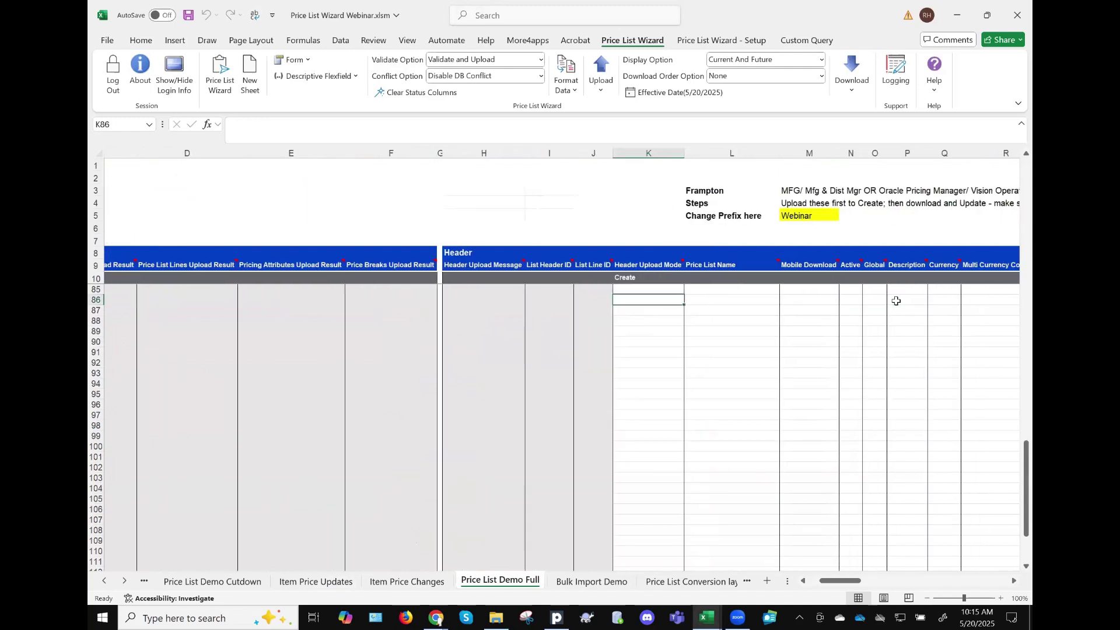
scroll(896, 300, "right", 2)
scroll(896, 300, "up", 1)
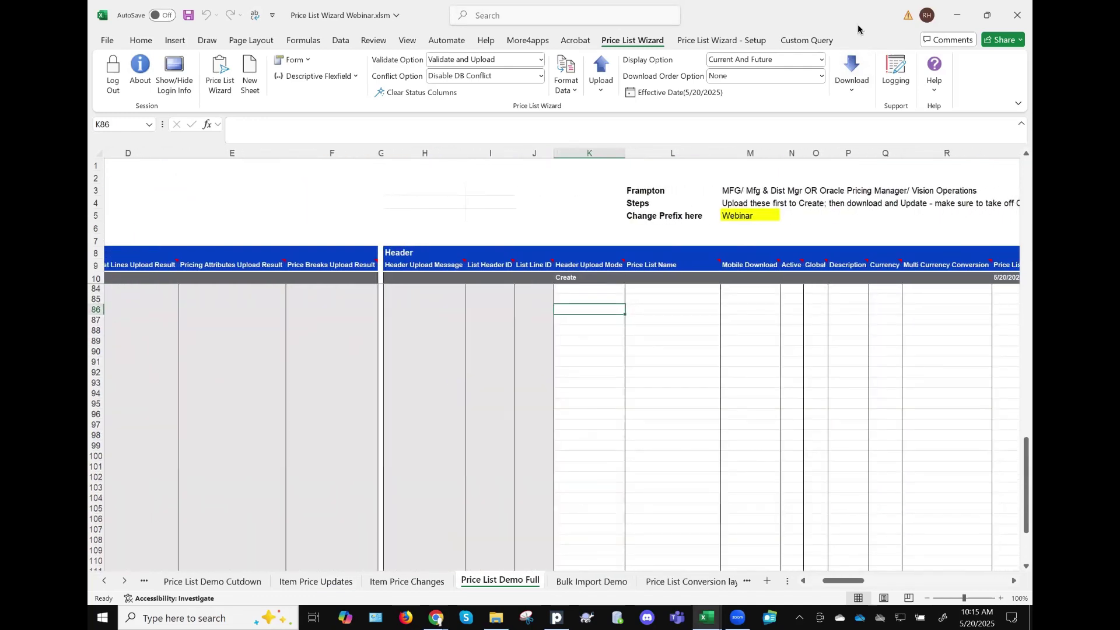
Try Vendor Rebate Tracking as the first qualifier in the price list download form and cancel without downloading
left_click(857, 72)
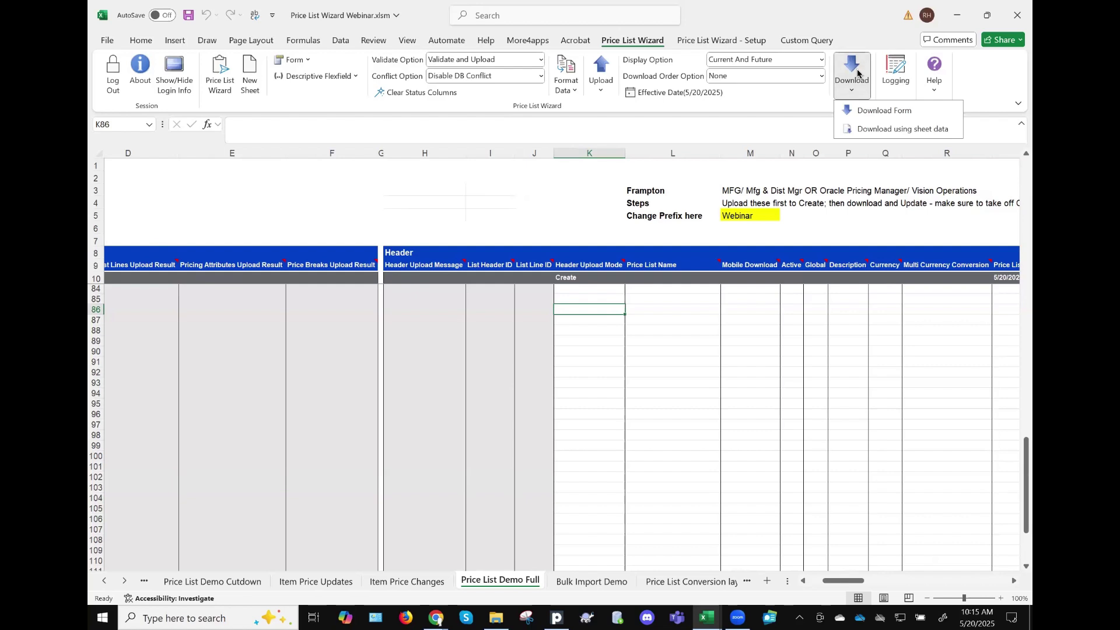
left_click(877, 111)
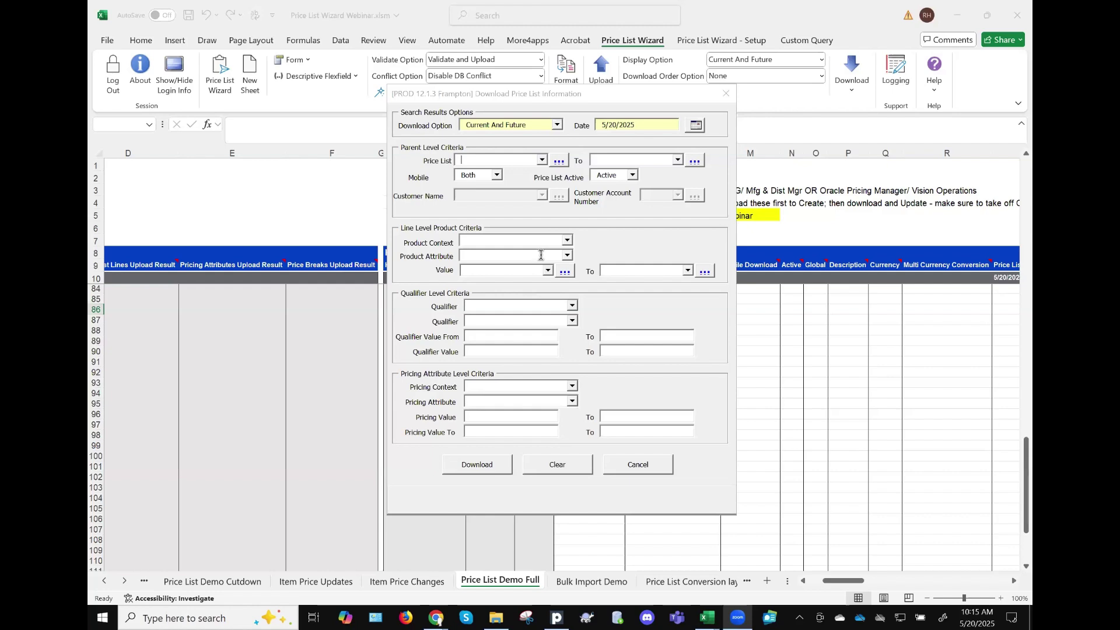
left_click(572, 307)
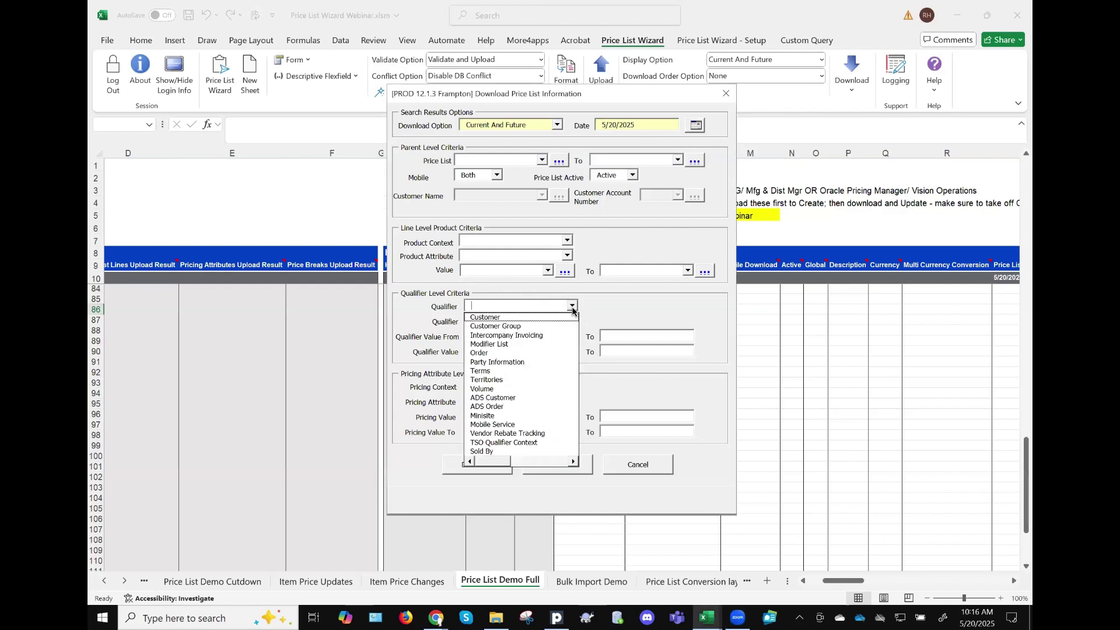
left_click(523, 435)
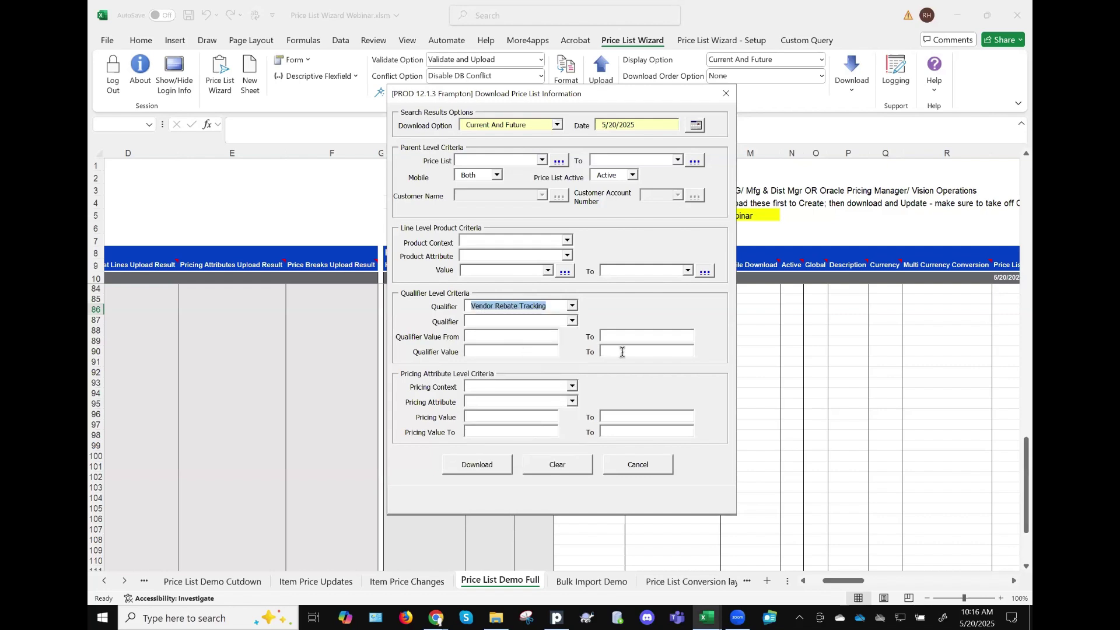
left_click(663, 472)
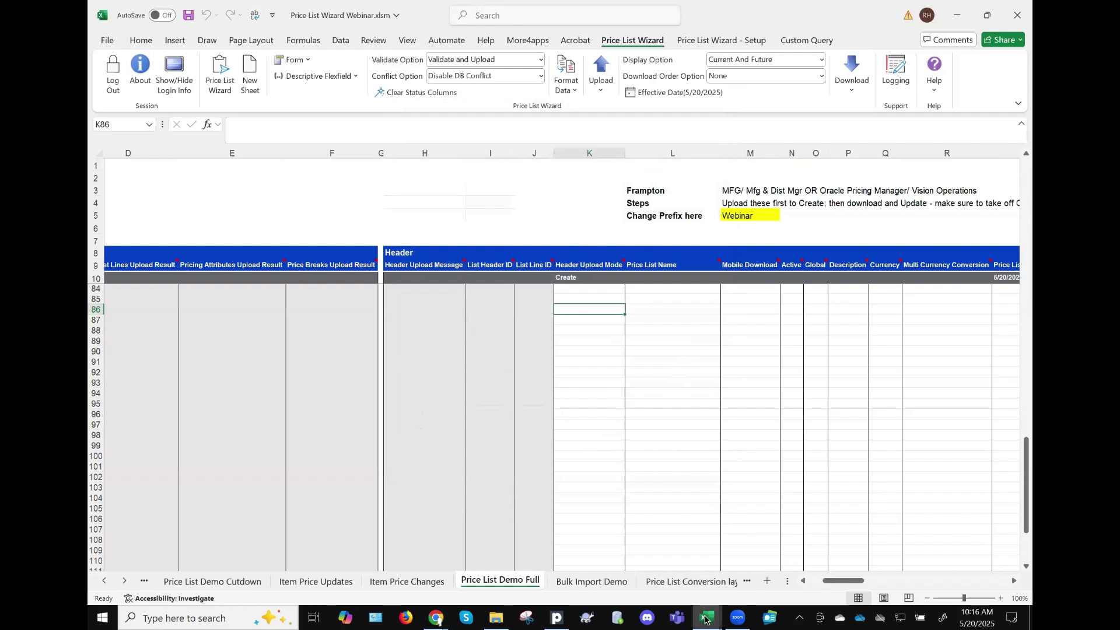
Switch to the Purchase Order Wizard 4.5.98 workbook and open its Change API1 sheet
mouse_move(705, 619)
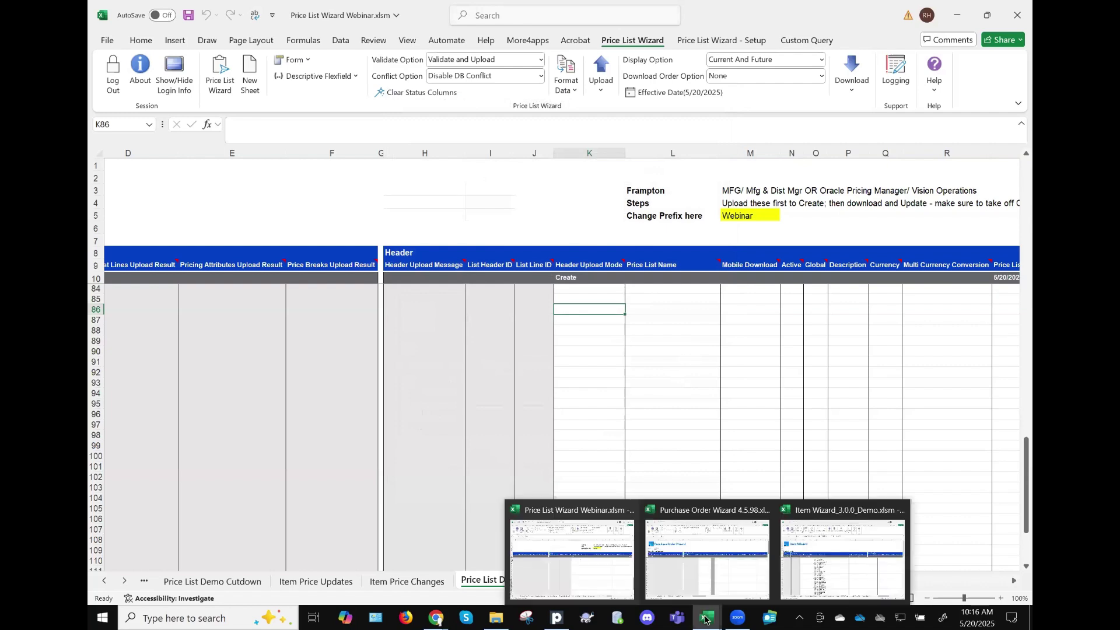
left_click(736, 561)
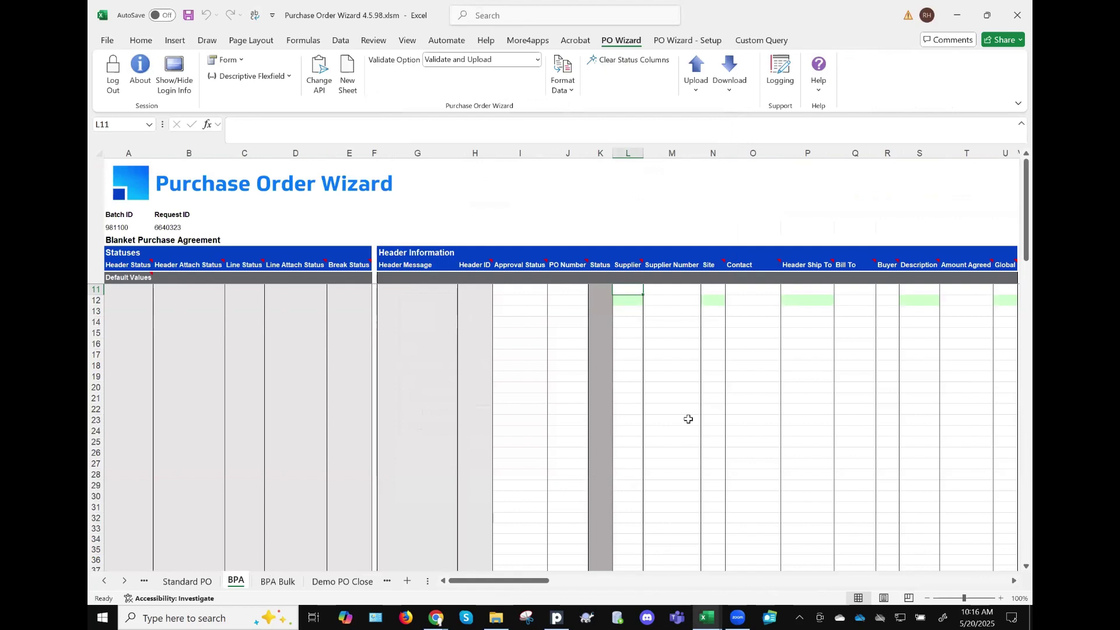
left_click(124, 581)
left_click(124, 581)
left_click(124, 581)
left_click(125, 581)
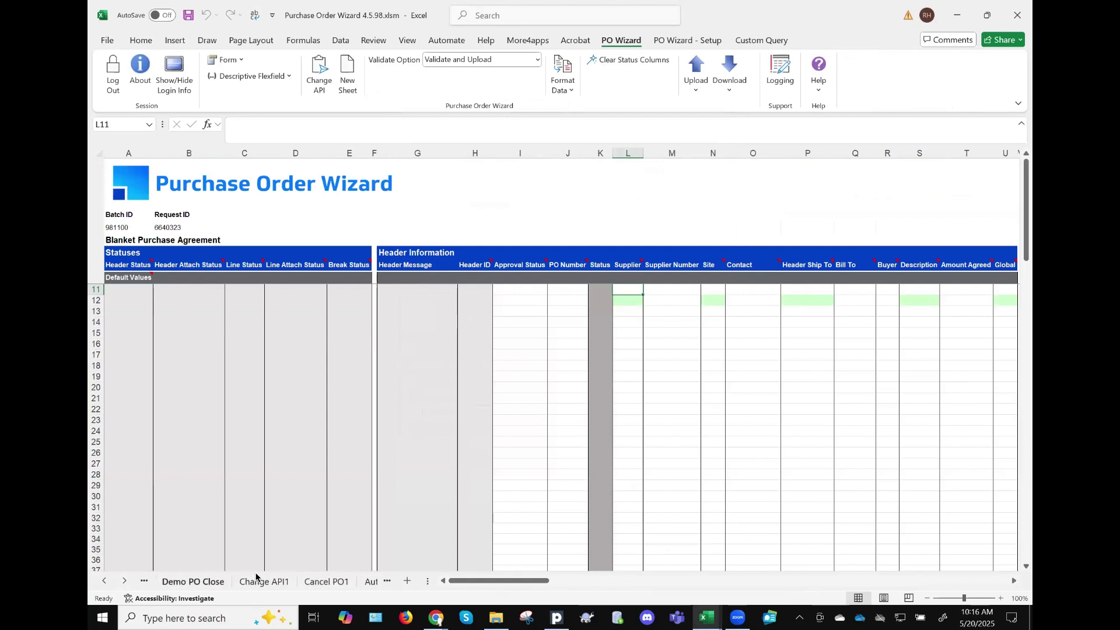
left_click(268, 580)
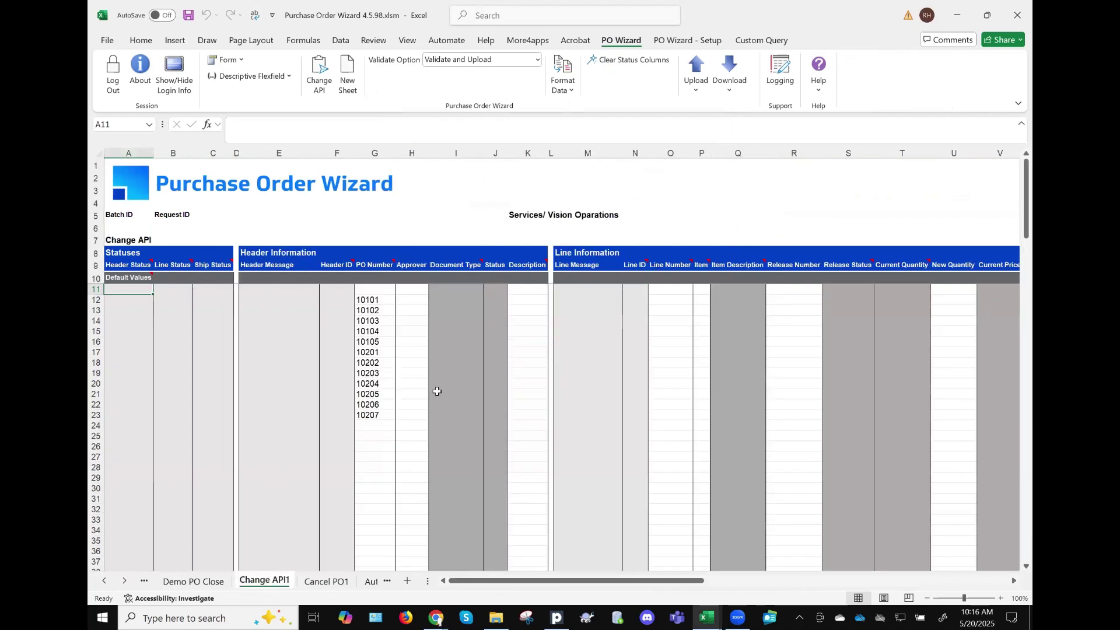
Examine the line and shipment columns of the Change API1 sheet, including the current and new quantity and price fields
scroll(505, 375, "right", 4)
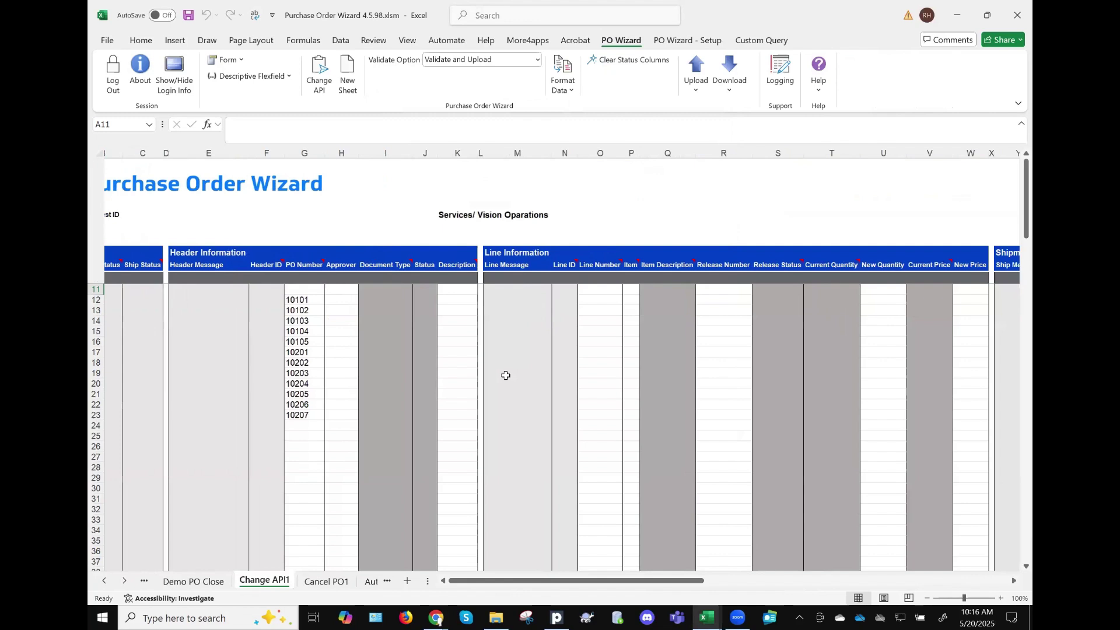
scroll(506, 376, "right", 3)
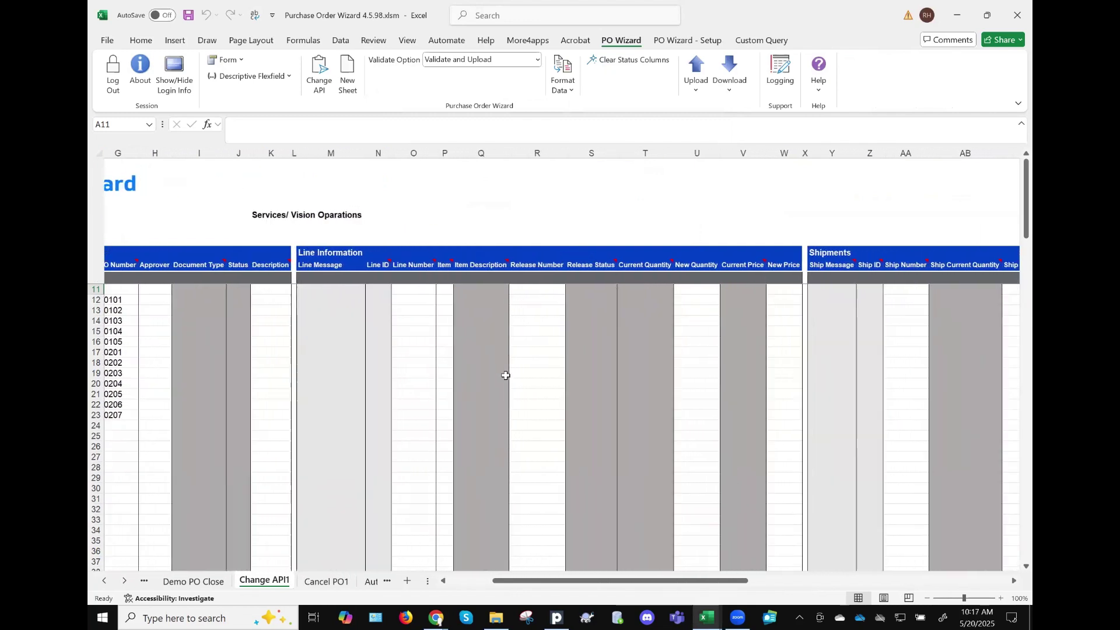
scroll(506, 375, "right", 3)
scroll(506, 376, "right", 4)
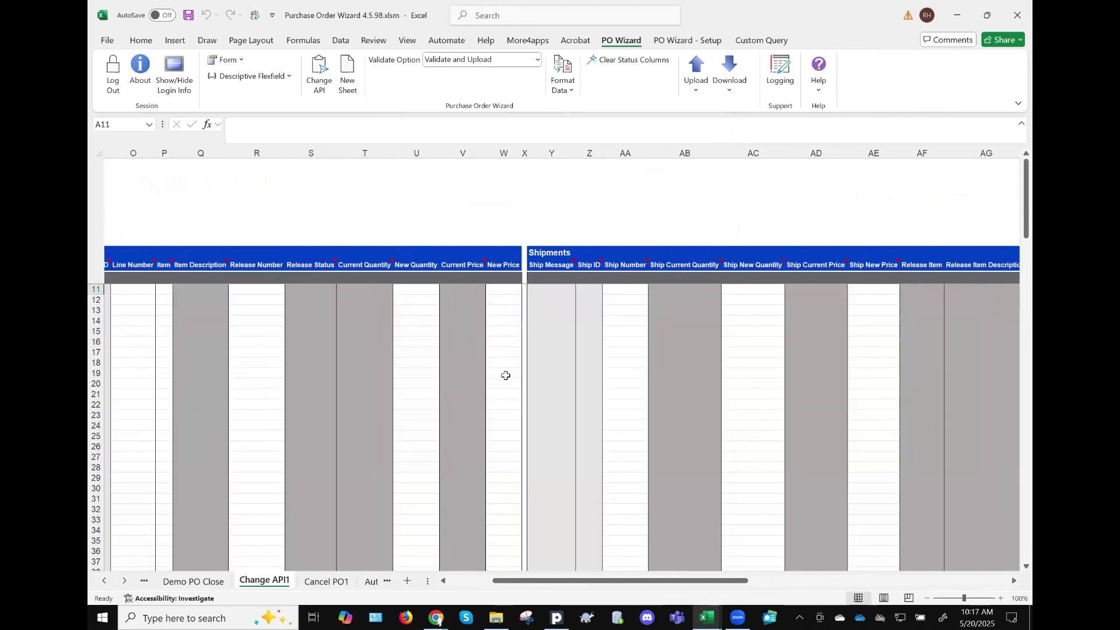
scroll(506, 376, "left", 6)
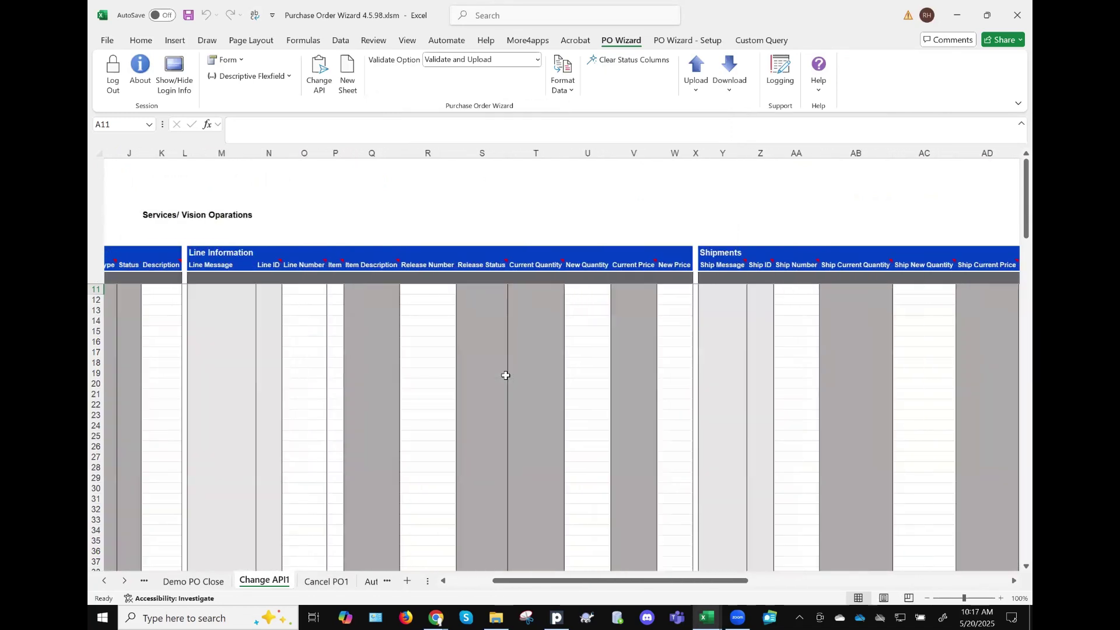
scroll(506, 376, "left", 4)
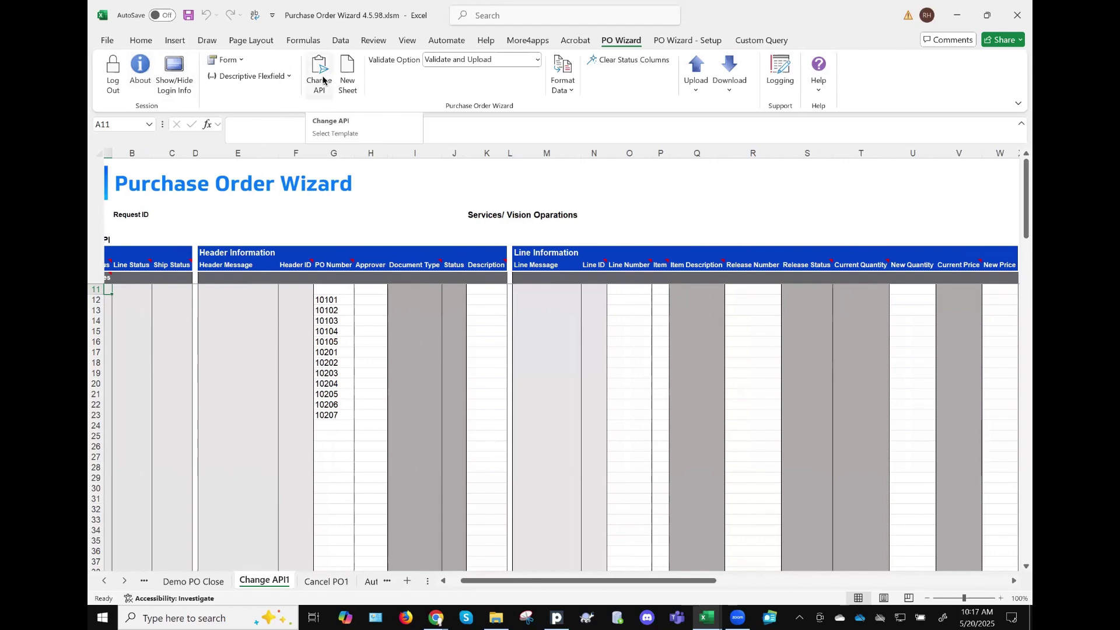
Log in to the PO Wizard on PROD 12.1.3 Frampton with the Purchasing, Vision Operations (USA) responsibility and close the program information
left_click(140, 80)
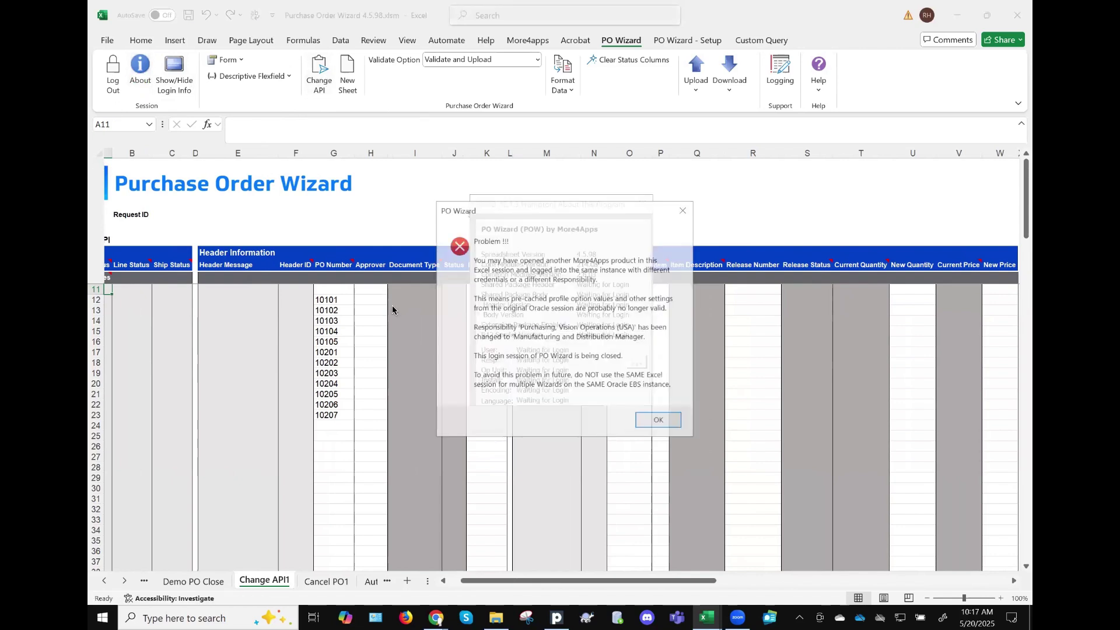
left_click(659, 422)
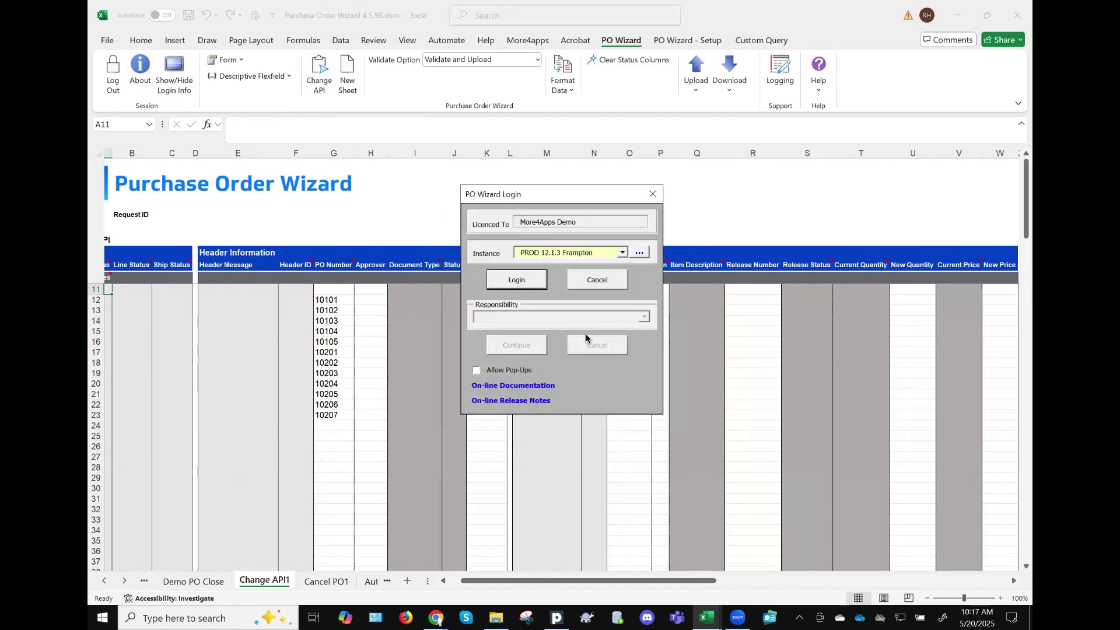
left_click(508, 278)
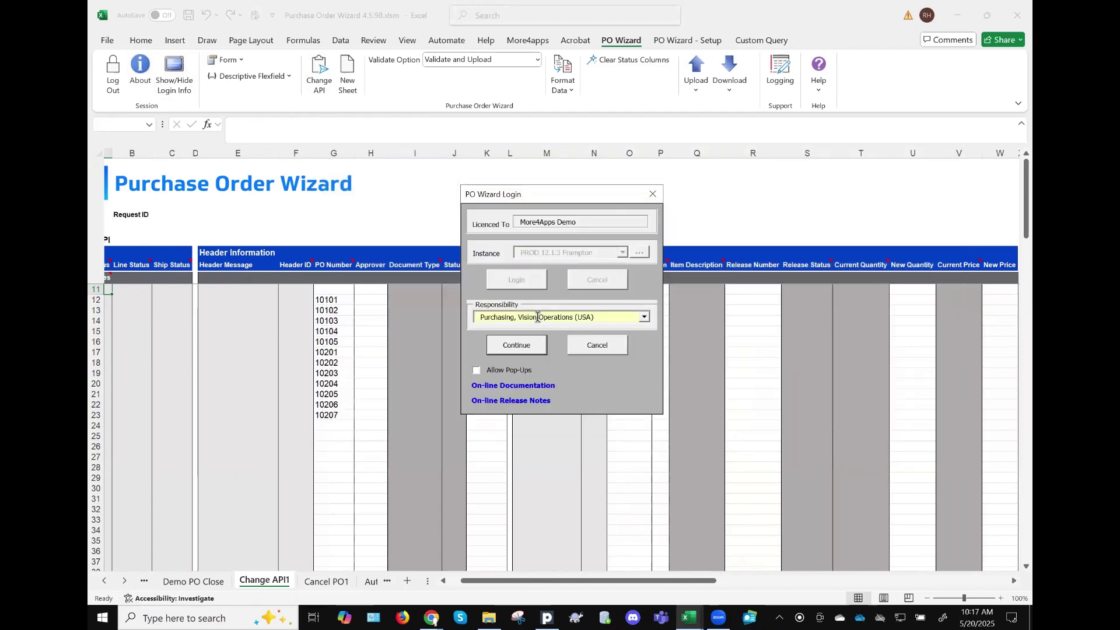
left_click(527, 347)
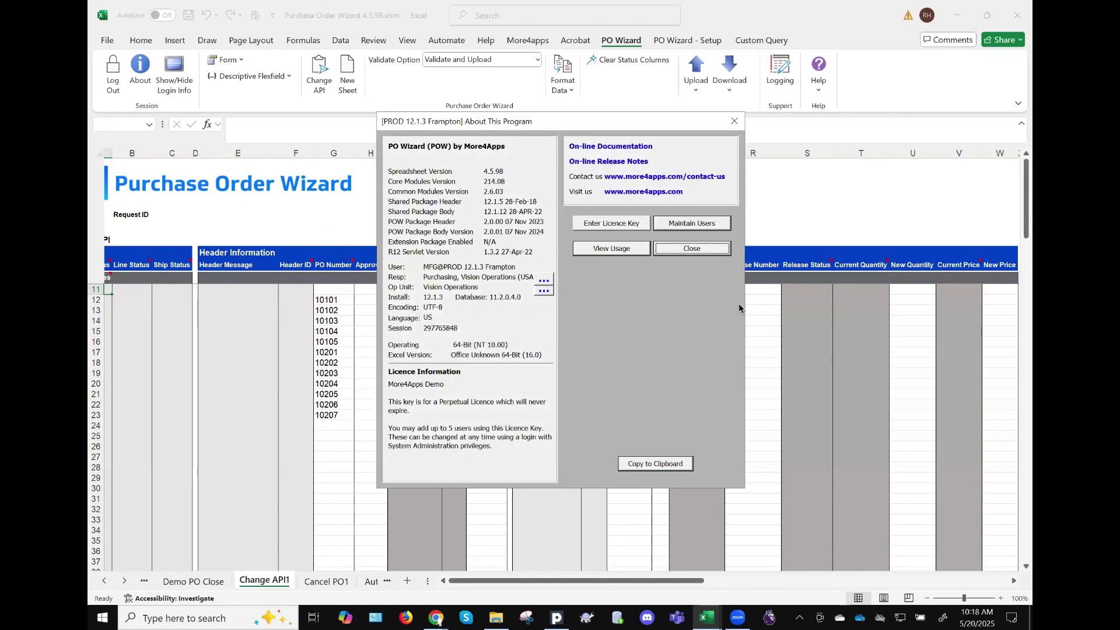
left_click(700, 251)
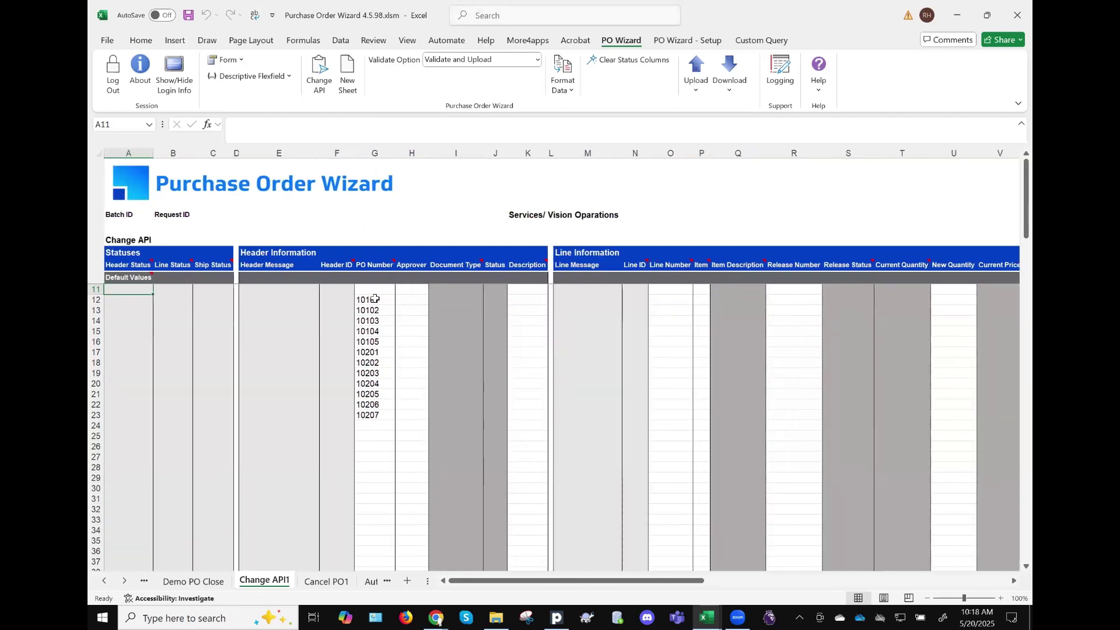
Download the purchase orders listed in the PO Number cells of rows 12 to 23 using sheet data, and clear the download criteria
left_click(729, 75)
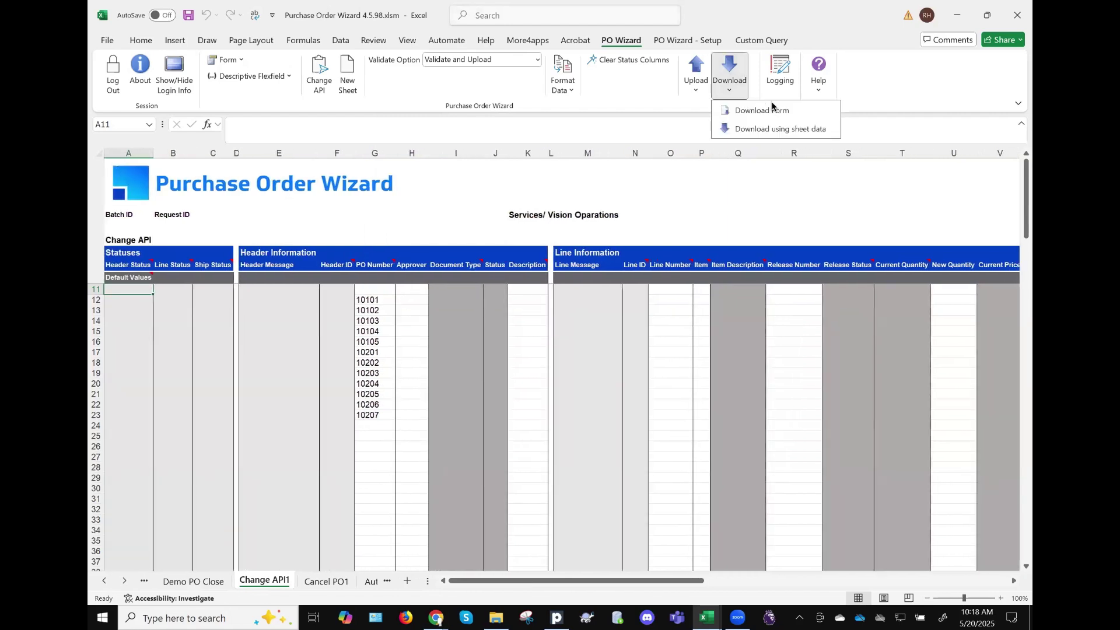
left_click(382, 300)
left_click(383, 298)
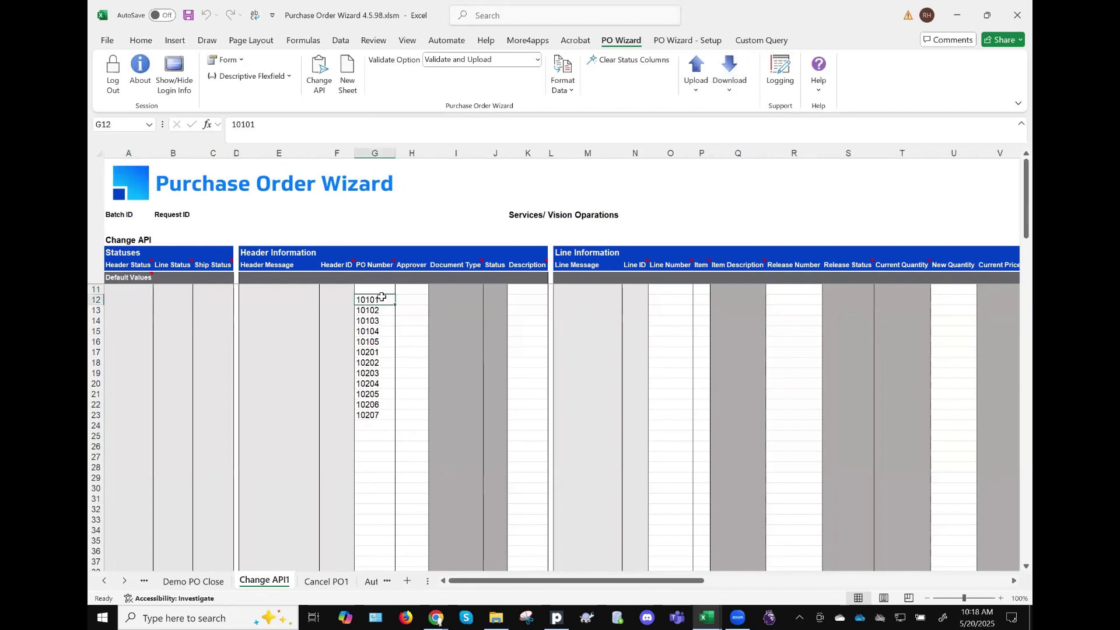
key("shift+Down")
key("shift+Down")
key("shift+Down")
key("shift+Down")
key("shift+Down")
key("shift+Down")
key("shift+Down")
key("shift+Down")
key("shift+Down")
key("shift+Down")
key("shift+Down")
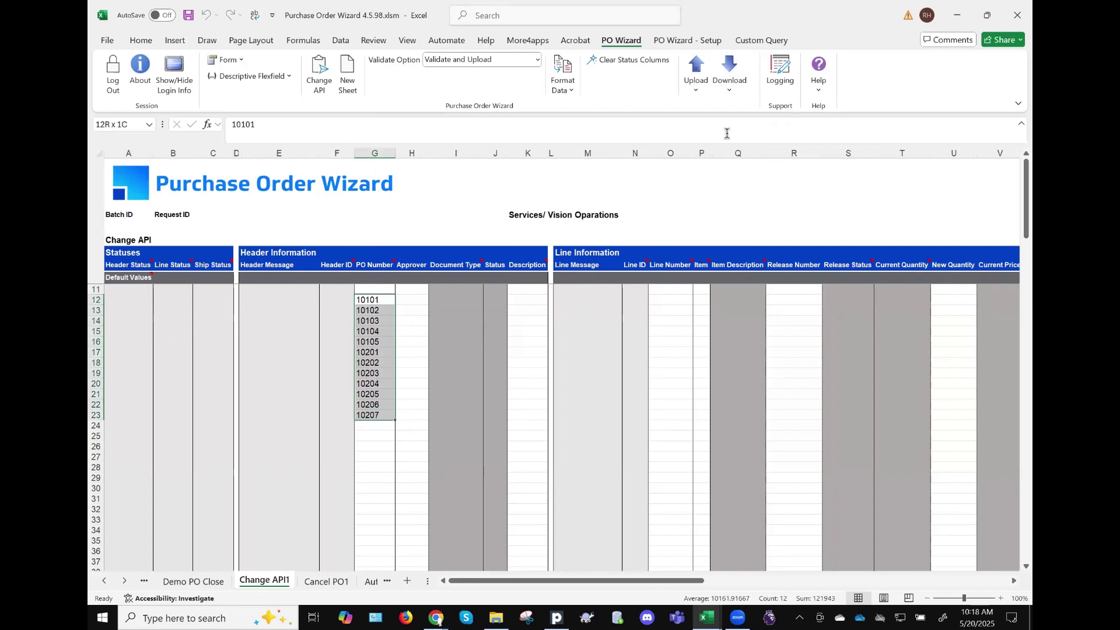
left_click(730, 81)
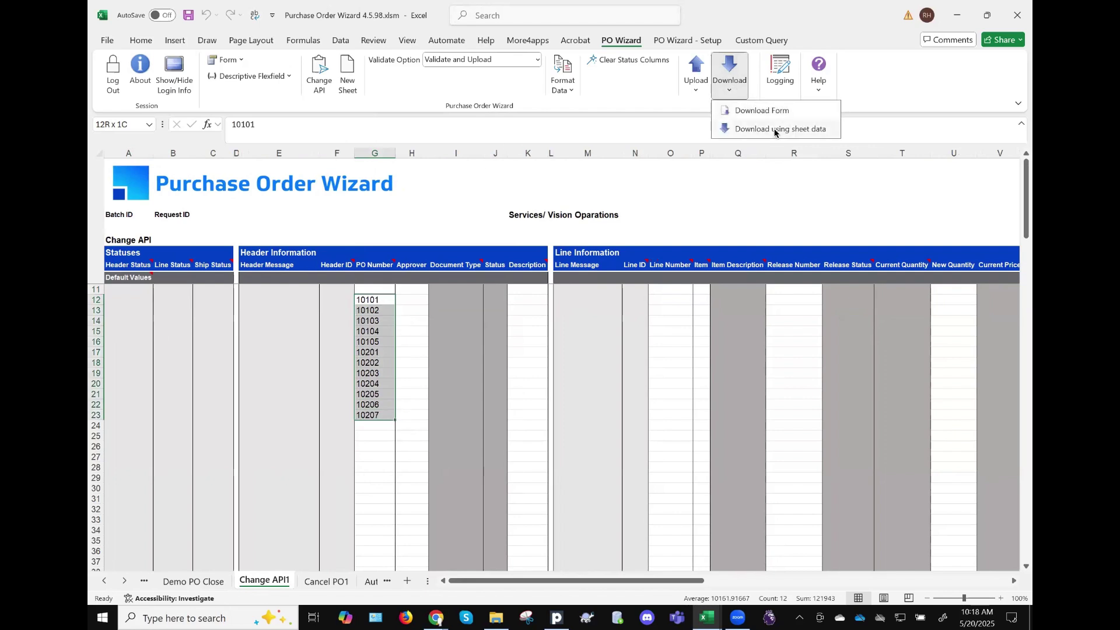
left_click(774, 129)
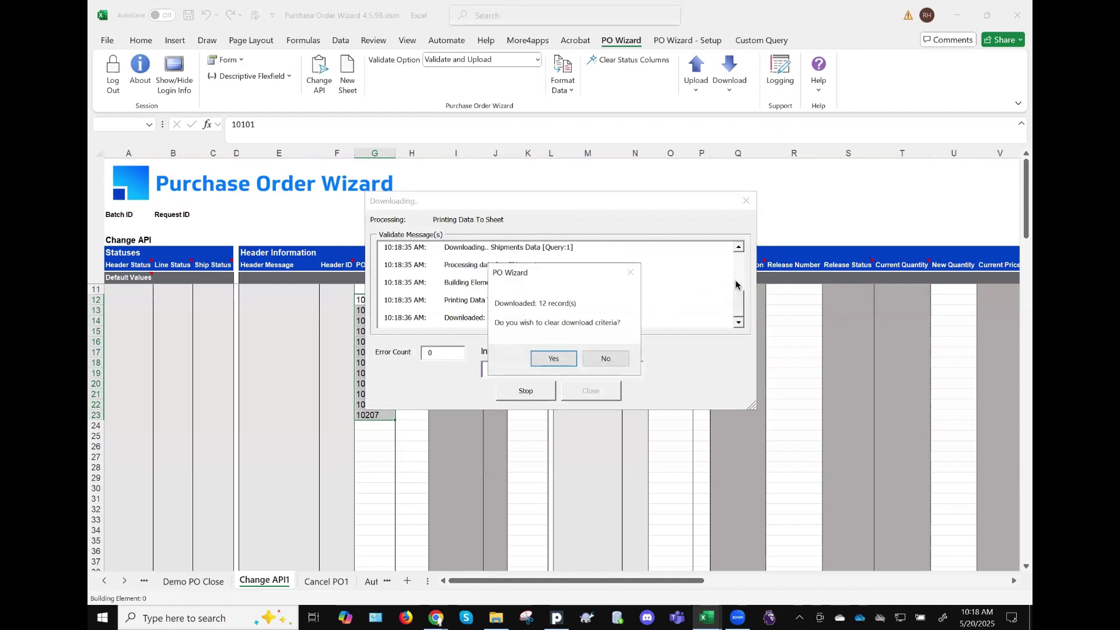
left_click(549, 358)
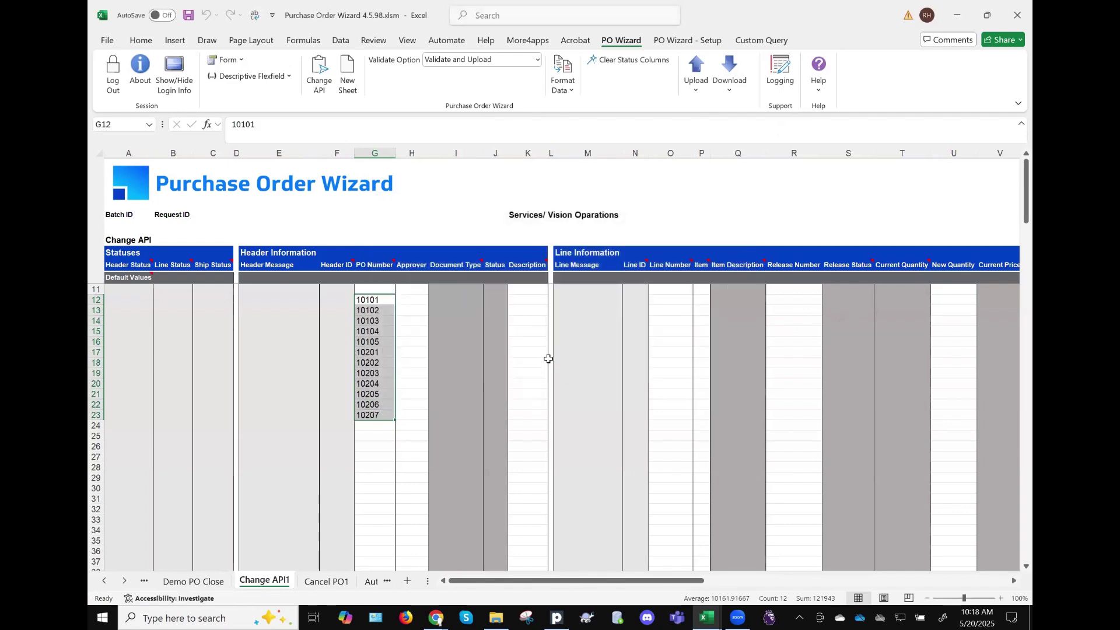
Calculate the New Price in cell W15 with the formula =1.1*V15, a 10% increase on the Current Price
scroll(706, 372, "right", 4)
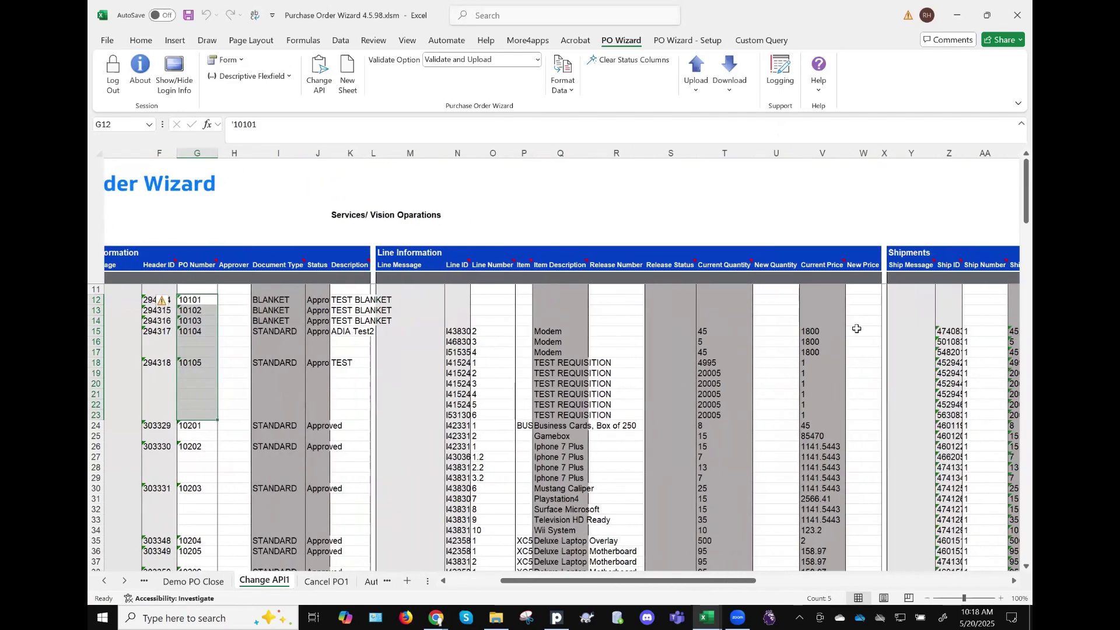
left_click(857, 329)
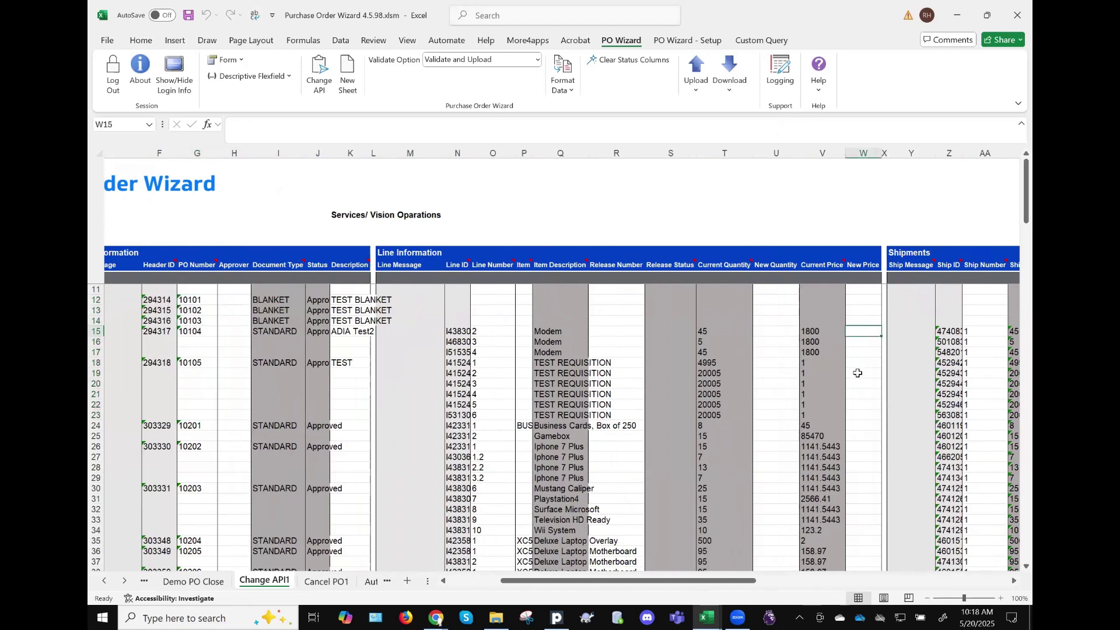
key("Left")
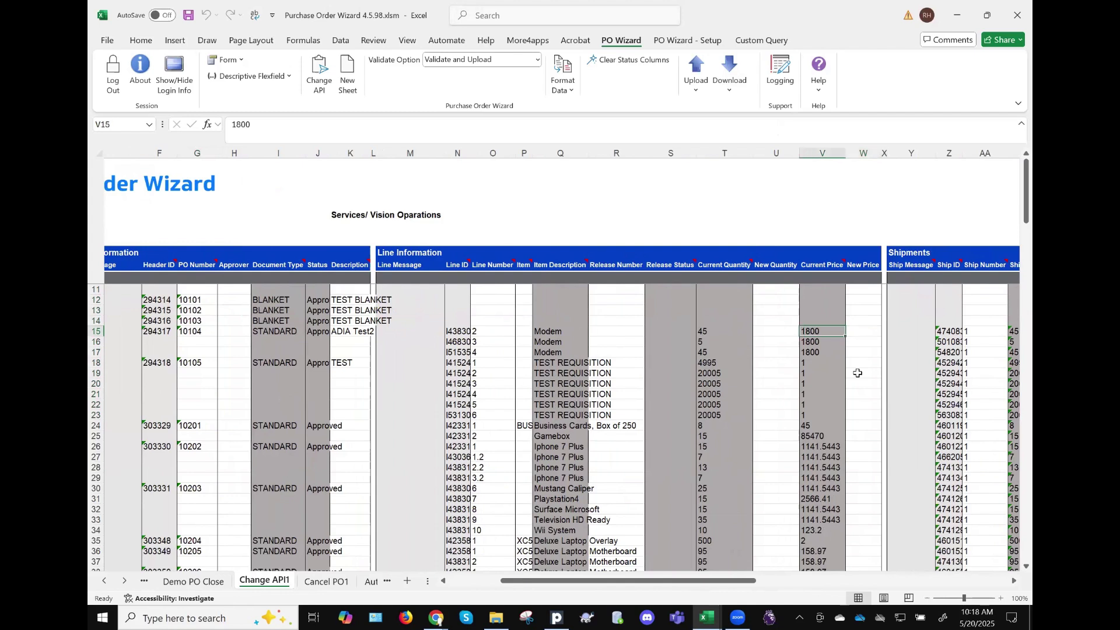
key("Right")
type("=")
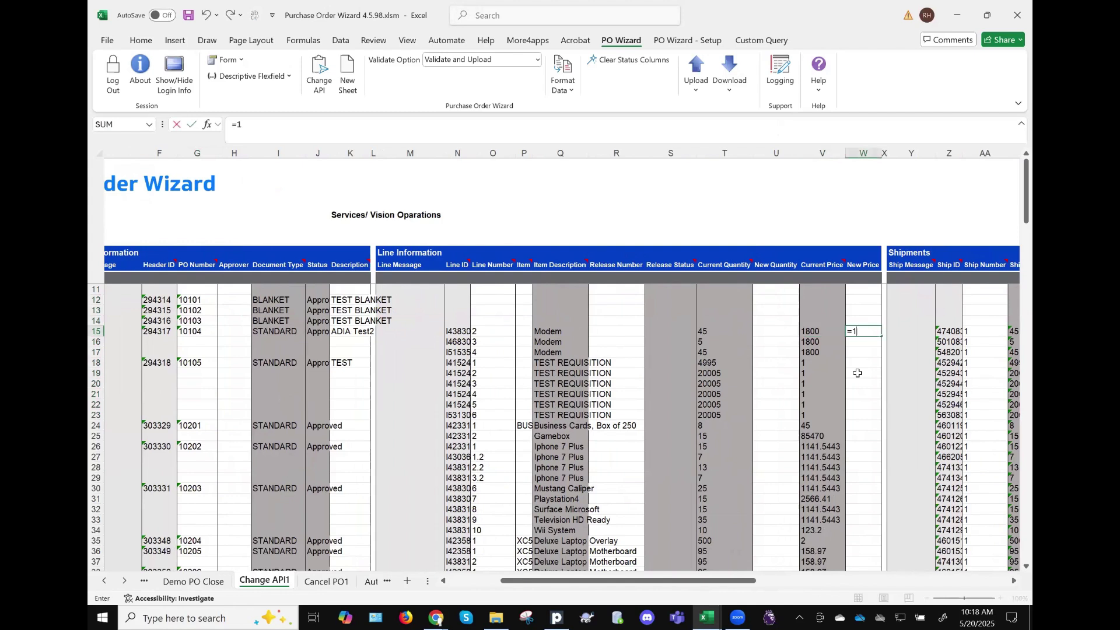
type("1.1*")
key("Left")
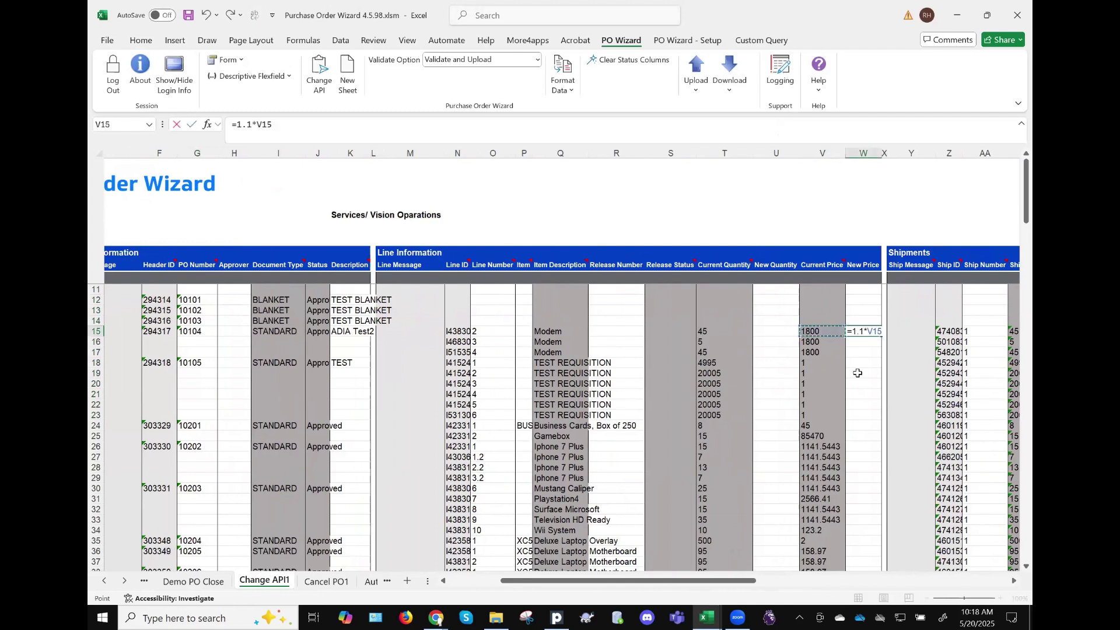
key("Return")
key("Up")
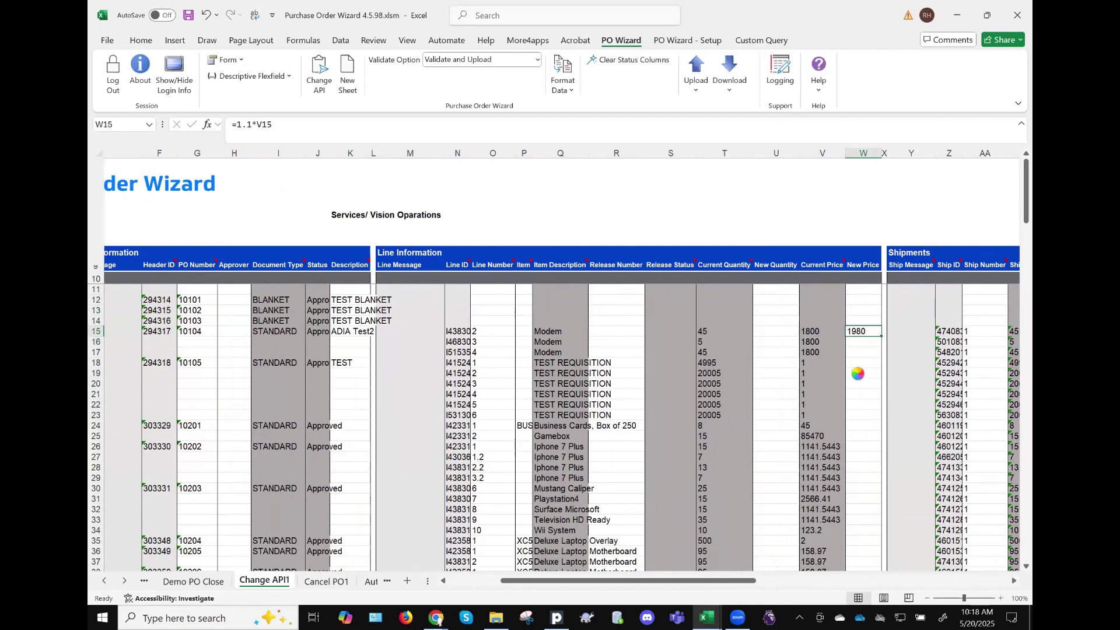
Copy the New Price formula from W15 to the other two Modem lines in W16:W17
key("ctrl+c")
key("Down")
key("shift+Down")
key("shift+Down")
key("shift+Down")
key("shift+Down")
key("shift+Down")
key("shift+Down")
key("shift+Down")
key("shift+Down")
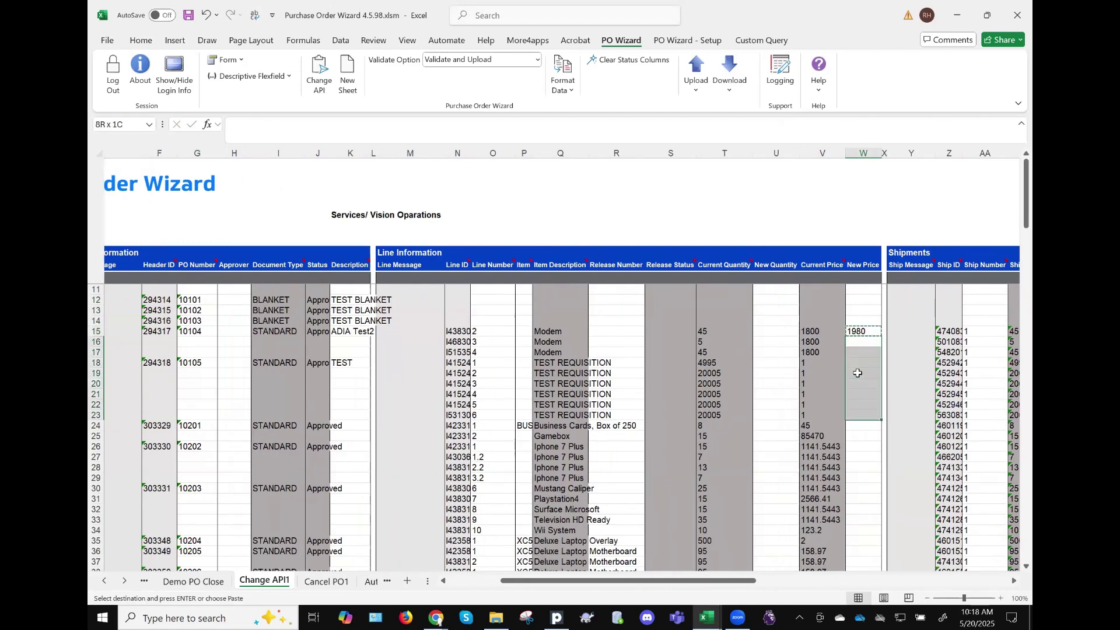
key("shift+Up")
key("Up")
key("Down")
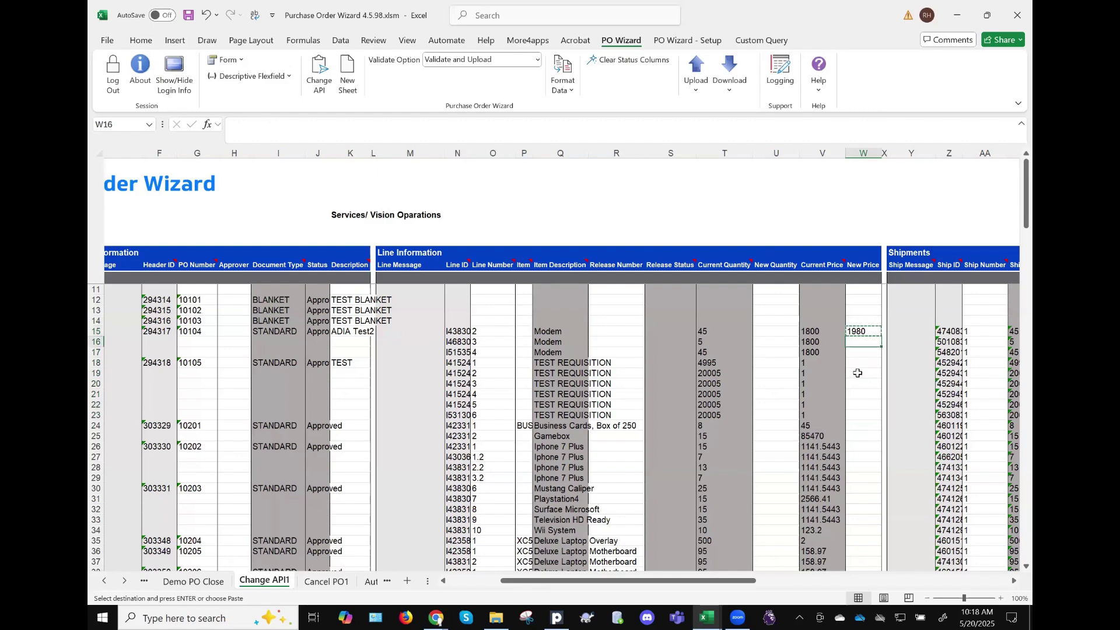
key("shift+Down")
key("ctrl+v")
Examine the header and status columns alongside the repriced Modem lines
key("Left")
key("Left")
key("Left")
key("Left")
key("Left")
key("Left")
key("Left")
key("Left")
key("Left")
key("Left")
key("Left")
key("Left")
key("Left")
key("Left")
key("Left")
key("Left")
key("Left")
key("Left")
key("Left")
key("Left")
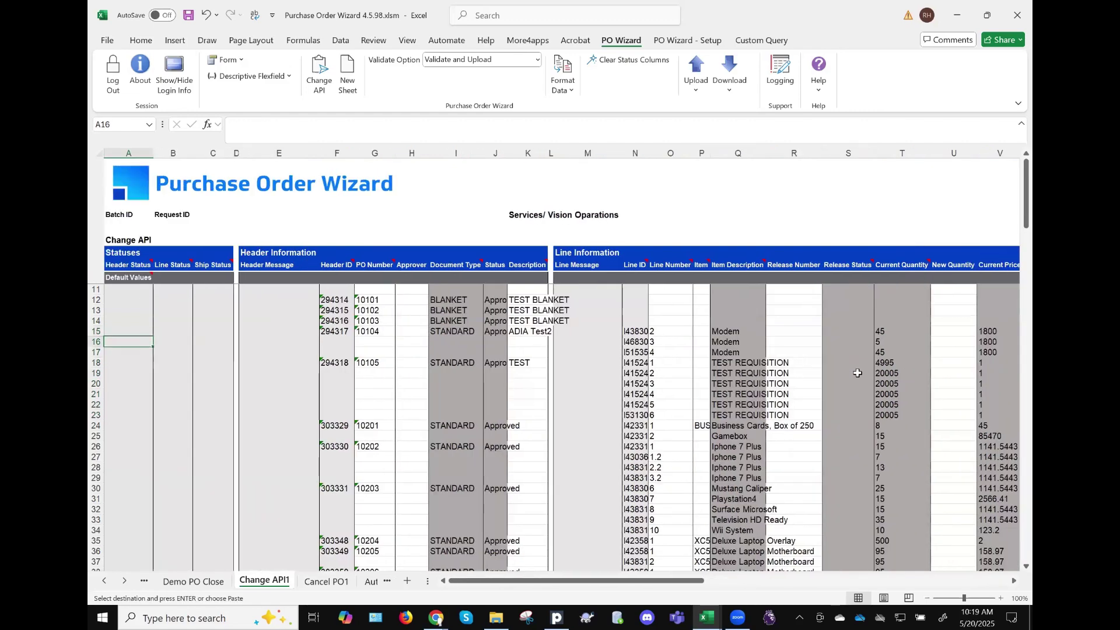
scroll(1016, 409, "right", 5)
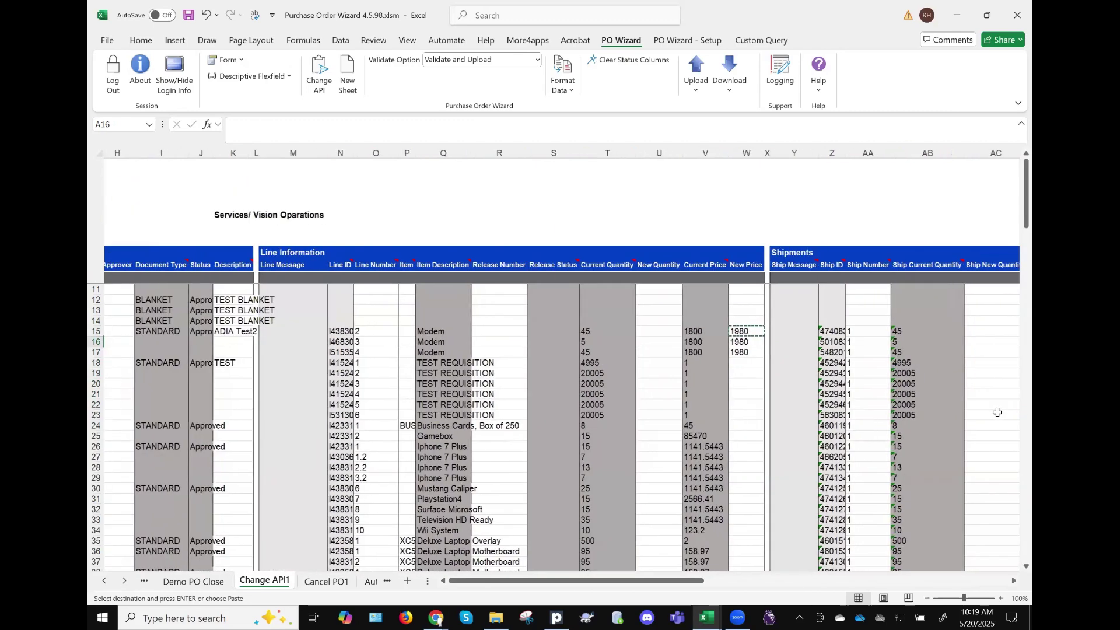
Copy the New Price formula from W17 to the Business Cards and Gamebox lines in W24 and W25
left_click(743, 351)
key("ctrl+c")
key("Down")
key("Down")
key("Down")
key("Down")
key("Down")
key("Down")
key("Down")
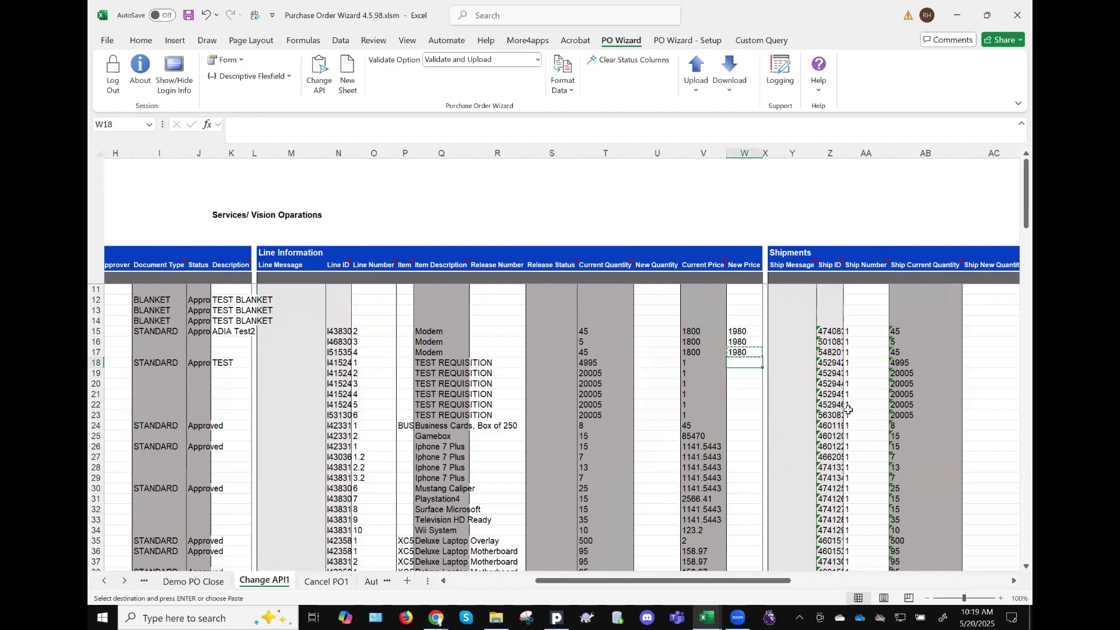
key("ctrl+v")
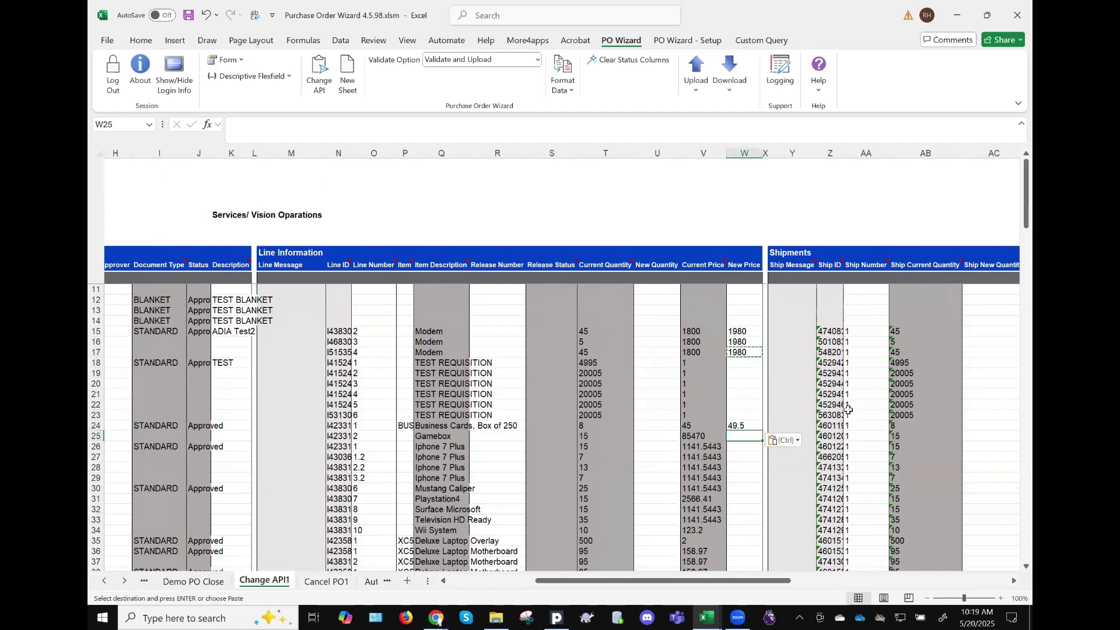
key("Down")
key("ctrl+v")
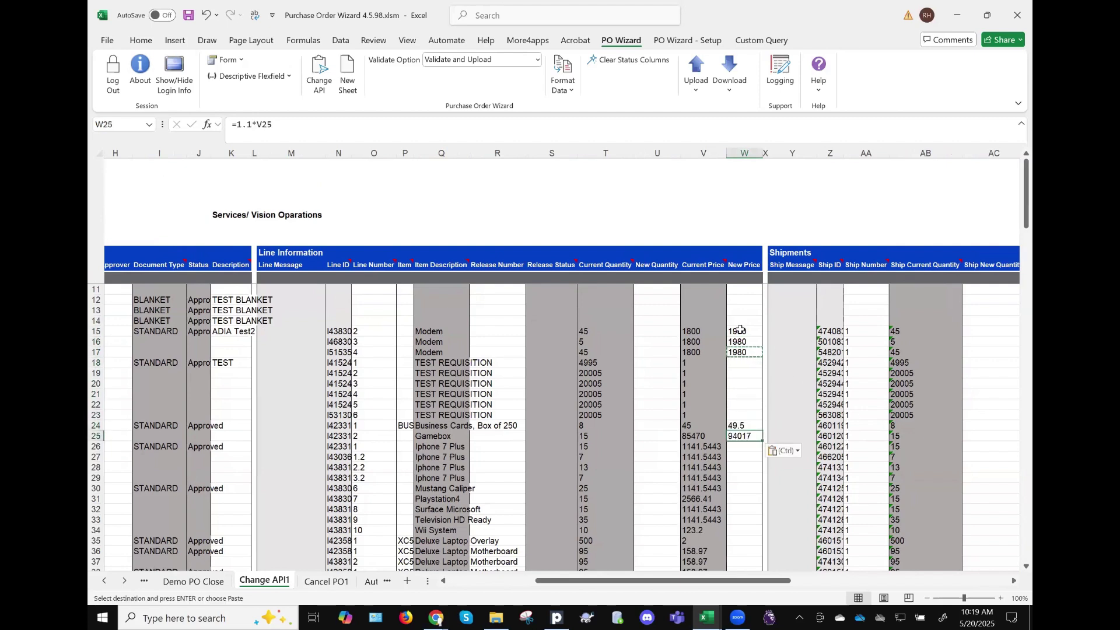
Copy the New Price formulas in W15:W25 to the Ship New Price column, starting at AE15
left_click_drag(740, 328, 741, 421)
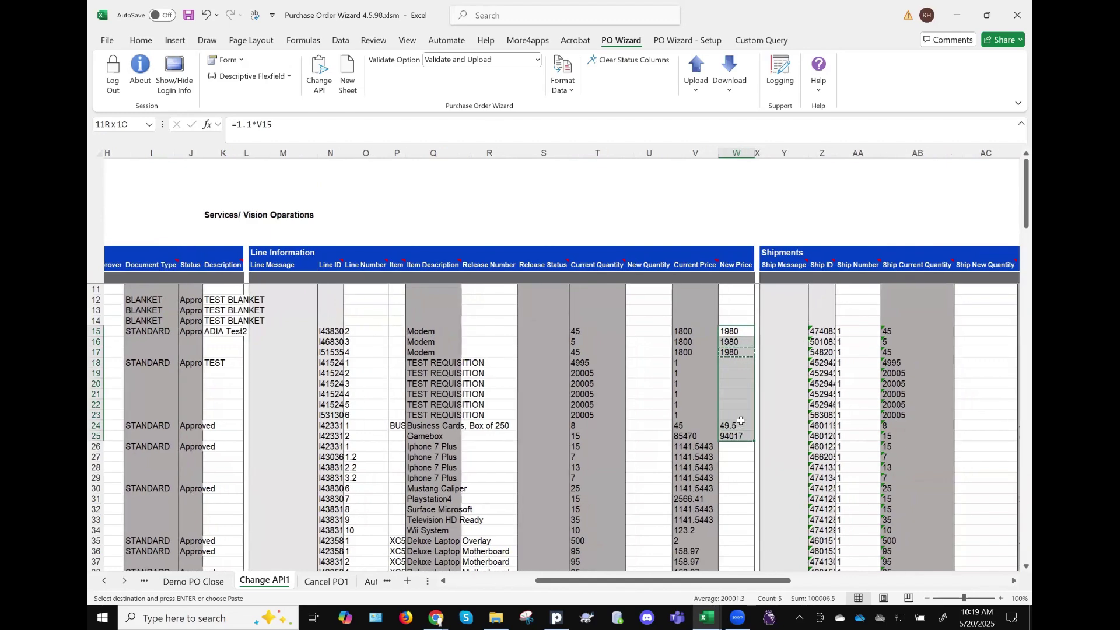
scroll(740, 421, "right", 3)
scroll(741, 421, "right", 4)
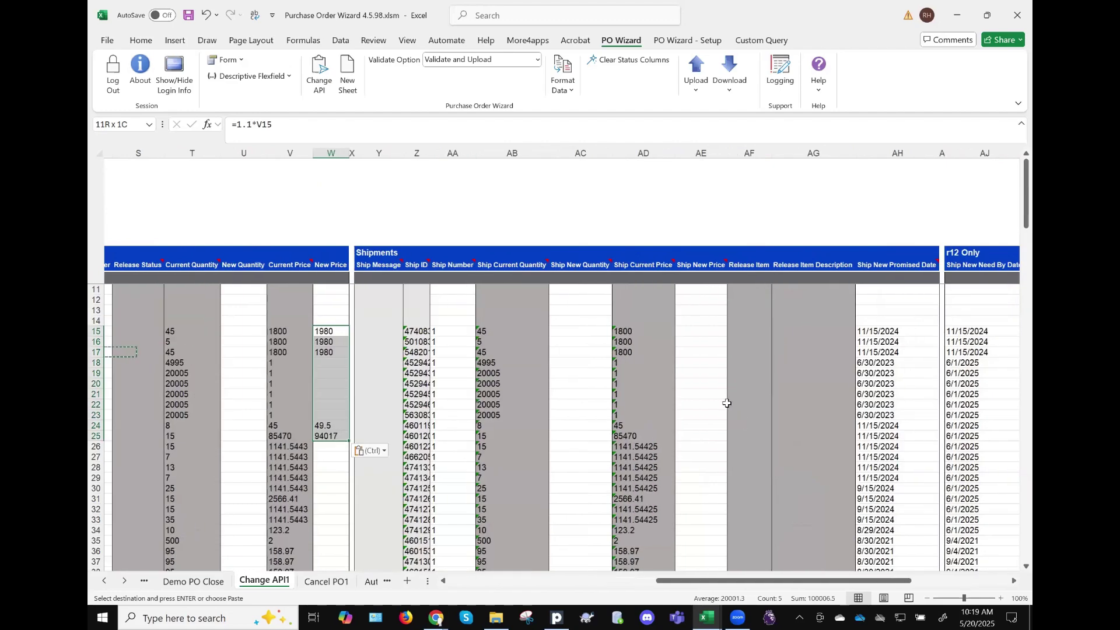
key("ctrl+c")
left_click(693, 331)
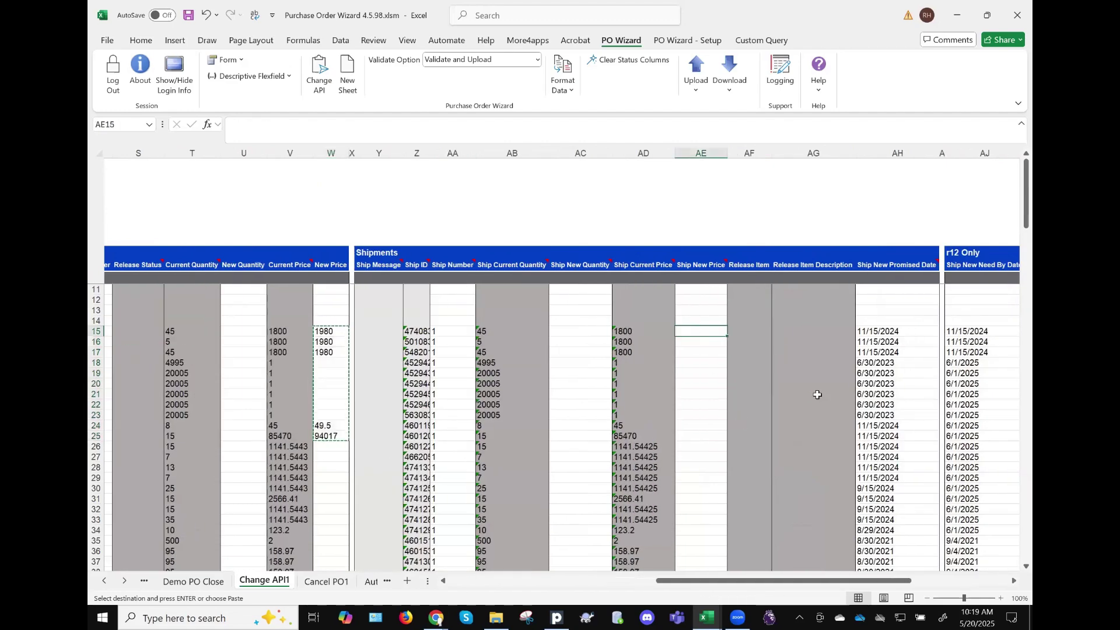
key("ctrl+v")
scroll(883, 396, "right", 4)
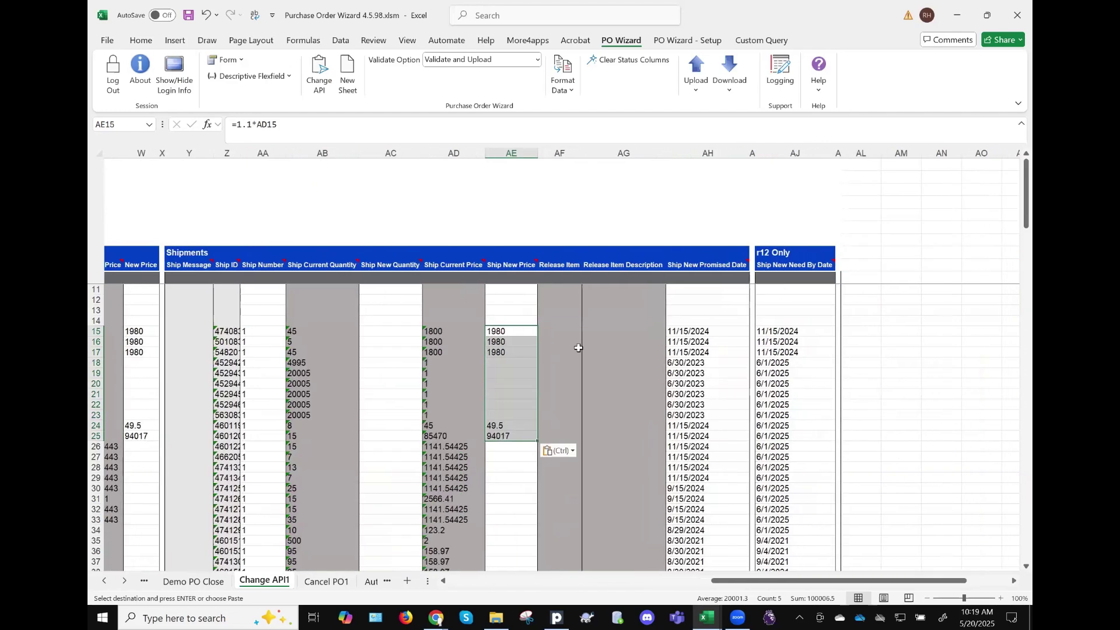
Upload only the selected purchase orders, using the PO Number cells in rows 15 to 27
scroll(578, 347, "left", 15)
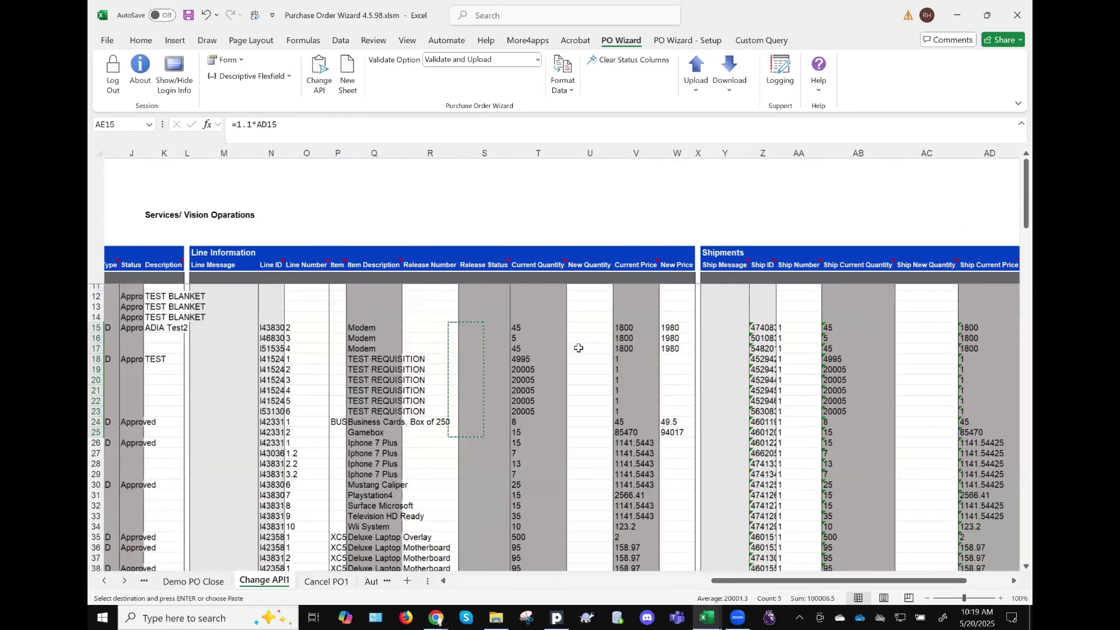
scroll(578, 347, "left", 5)
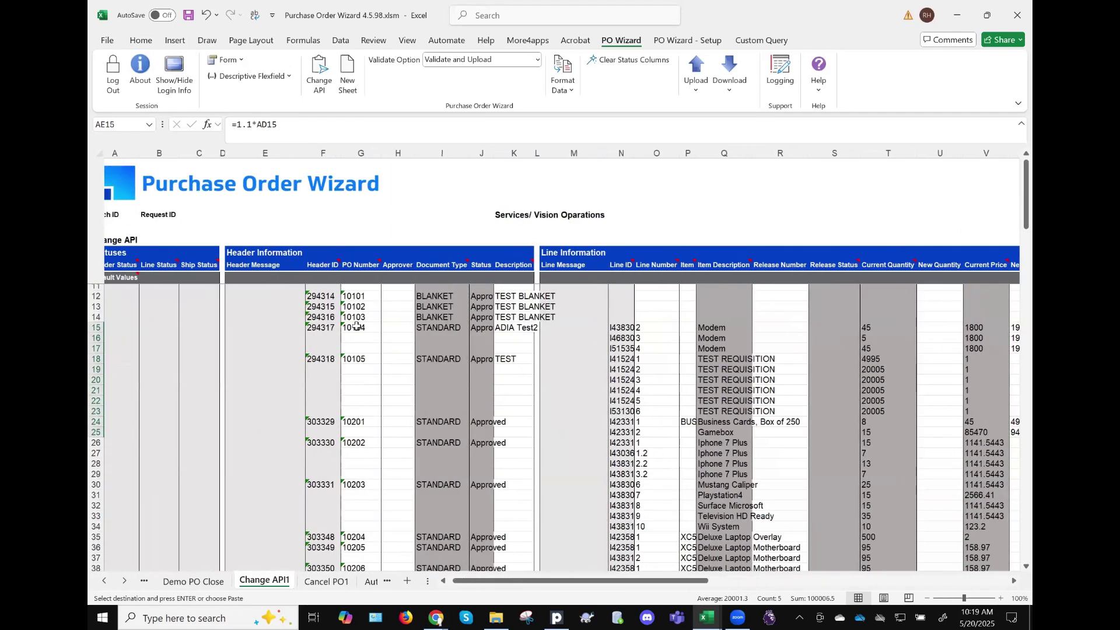
left_click(357, 328)
left_click_drag(344, 447, 344, 454)
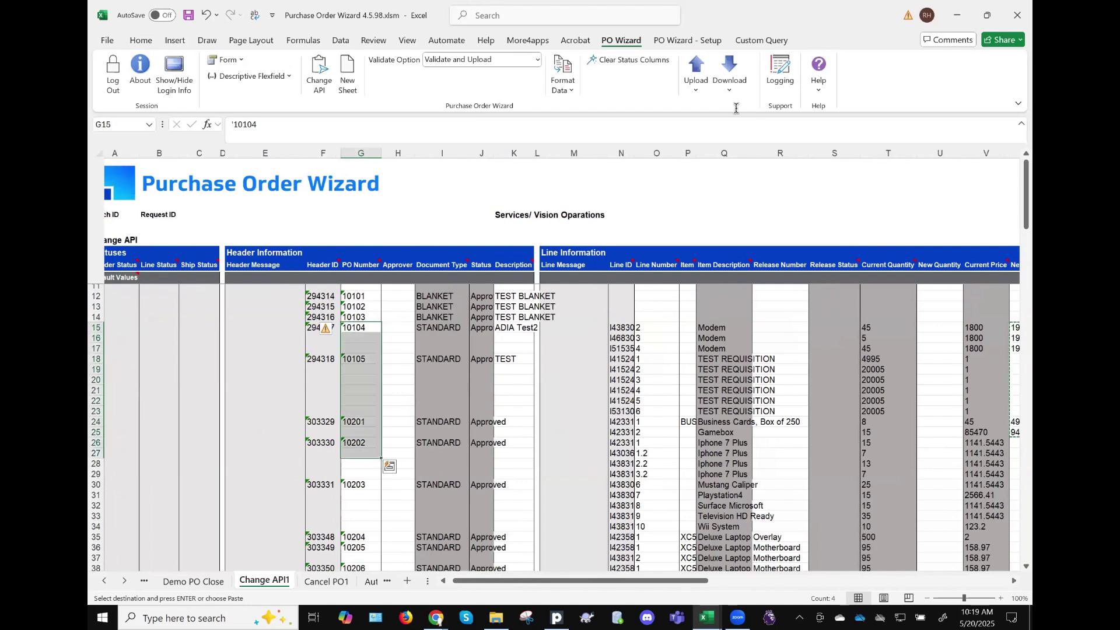
left_click(696, 74)
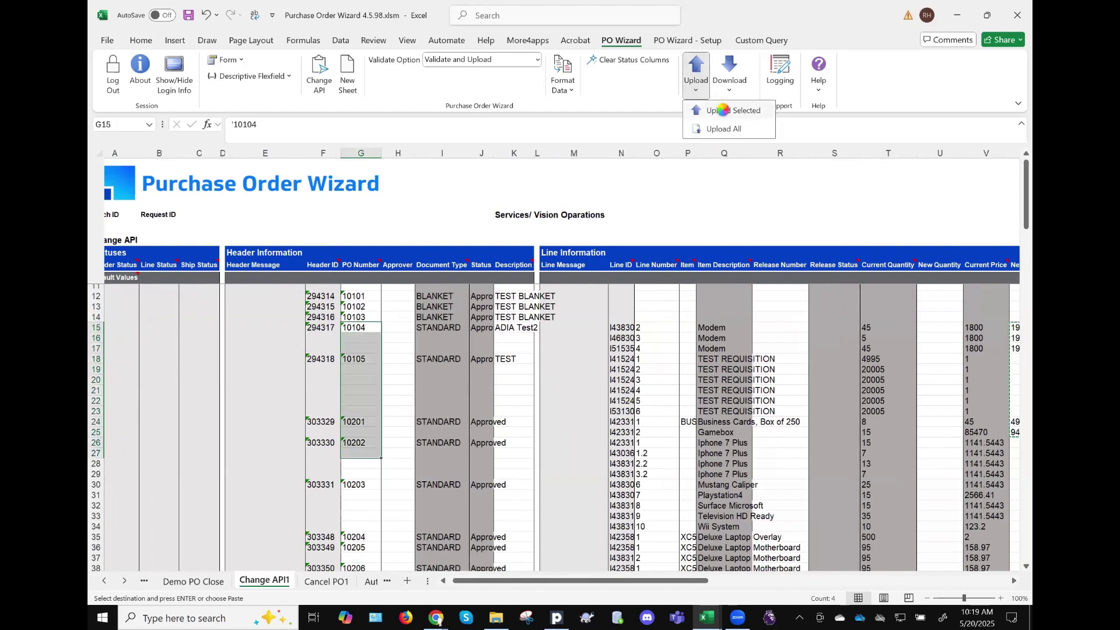
left_click(722, 112)
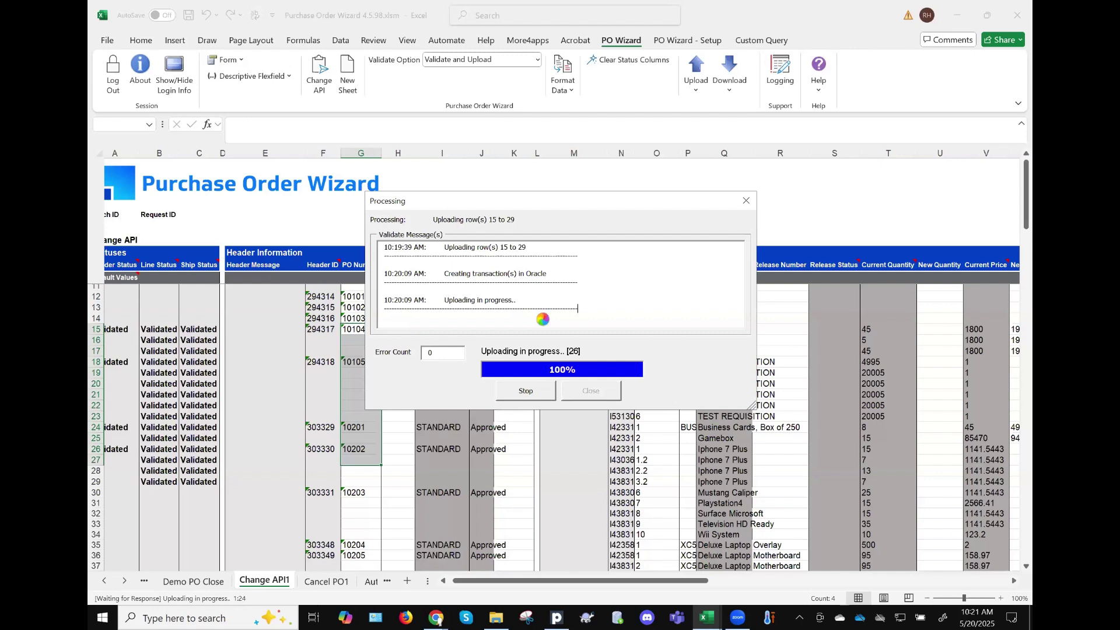
Stop the running upload, accept the request to stop processing, and close the processing window
left_click(514, 391)
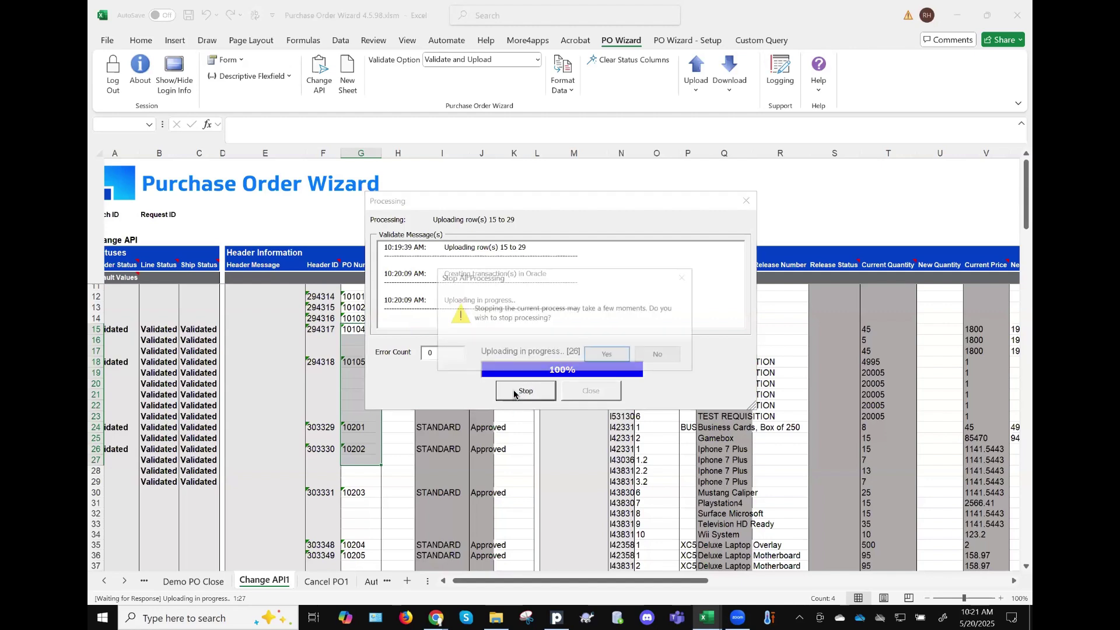
left_click(608, 355)
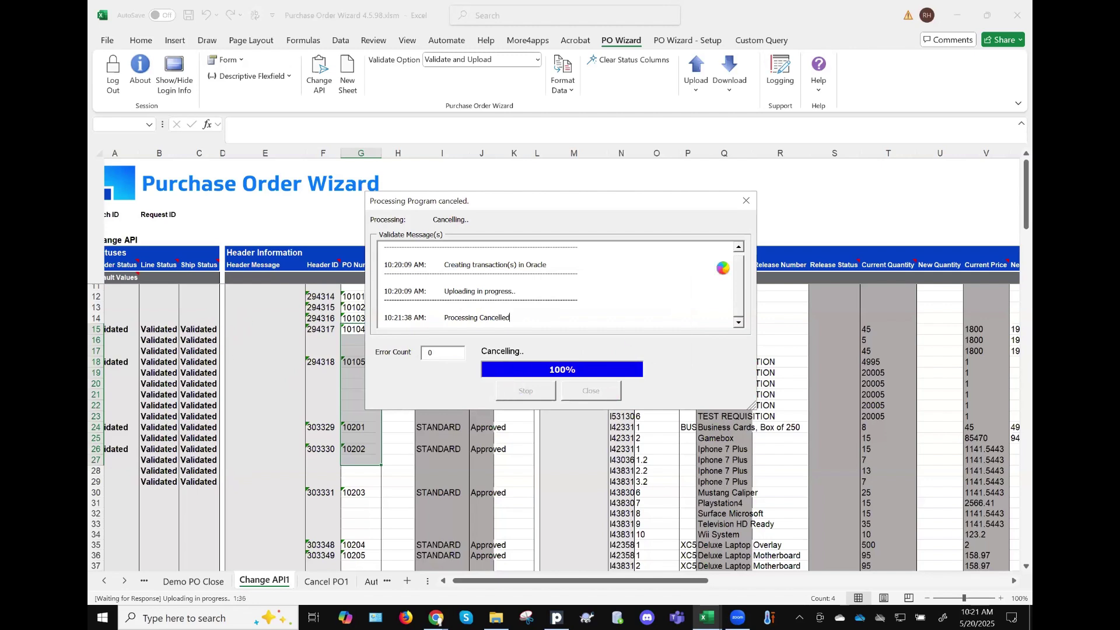
left_click(745, 203)
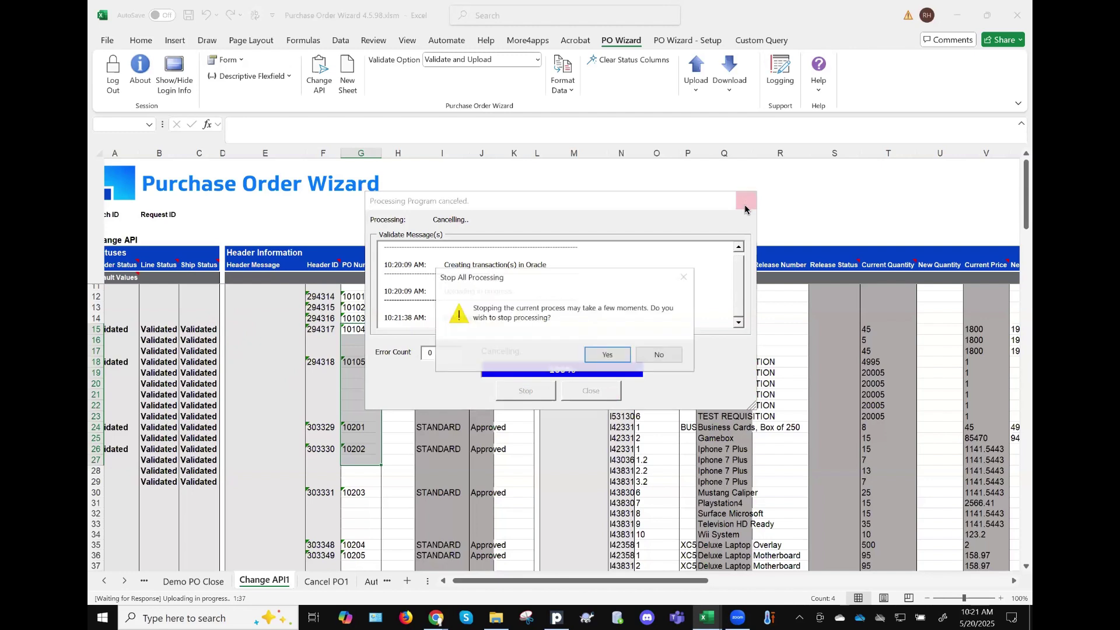
left_click(607, 355)
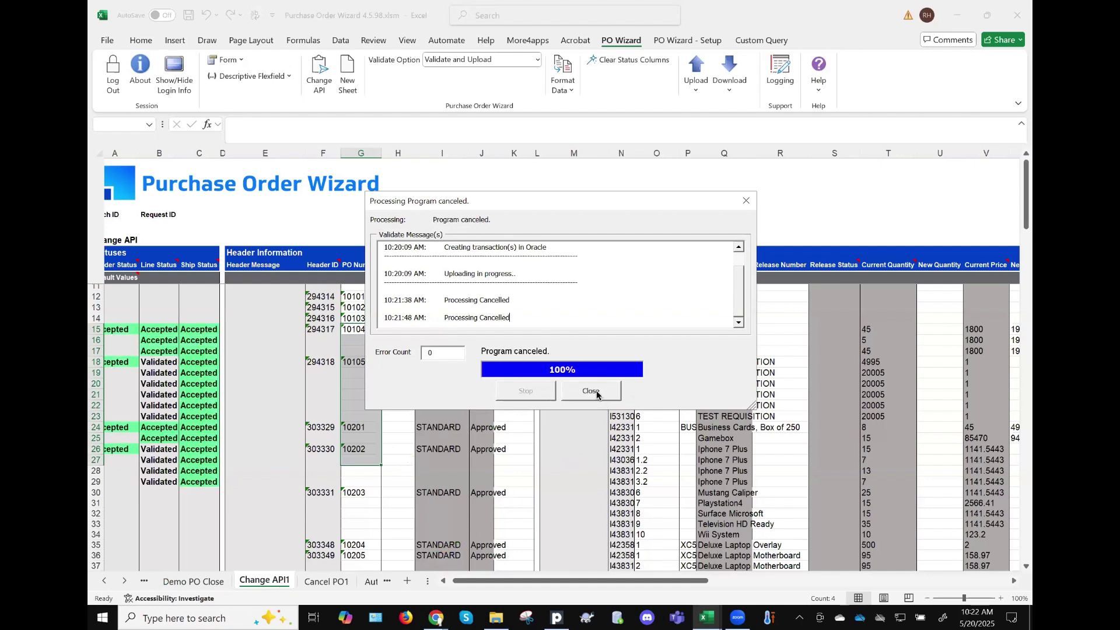
left_click(591, 391)
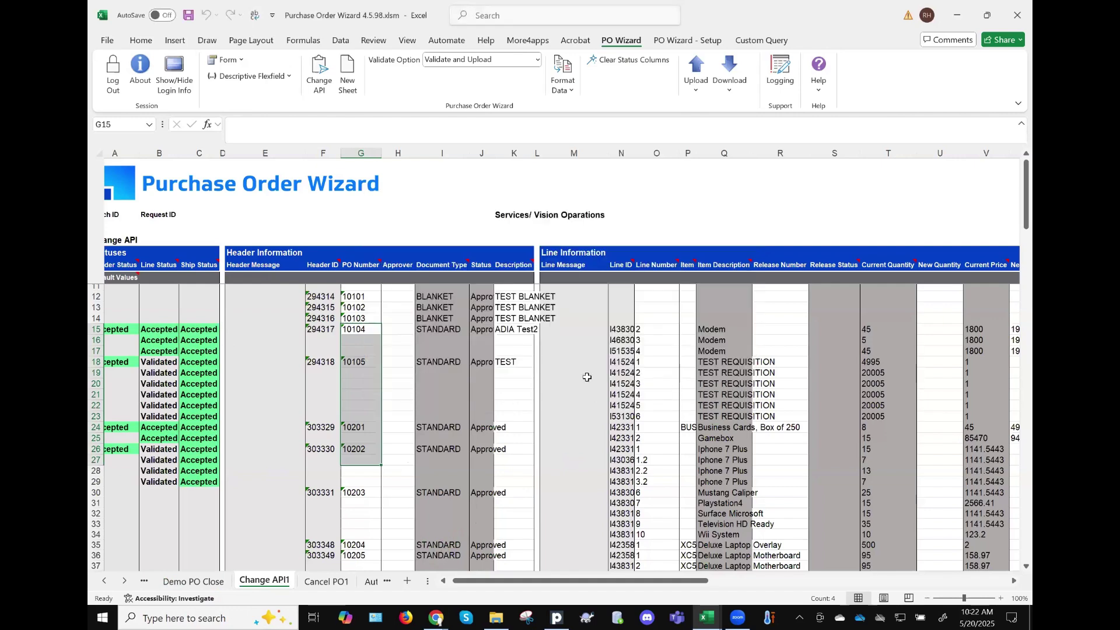
Change the wizard's mode from Change API to Blanket Purchase Agreement
left_click(319, 85)
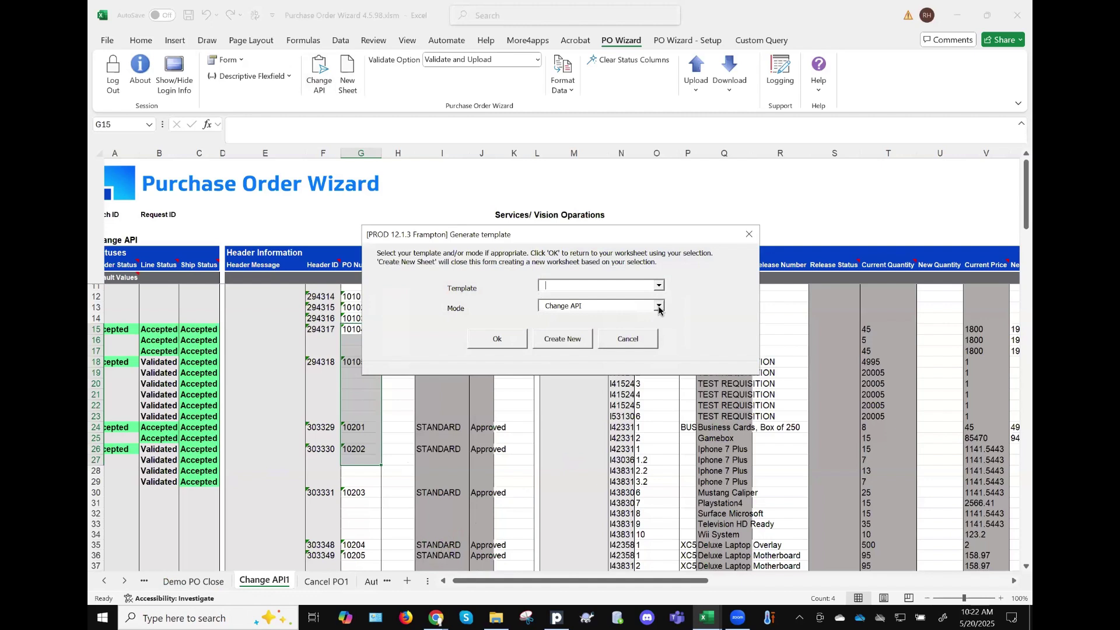
left_click(659, 305)
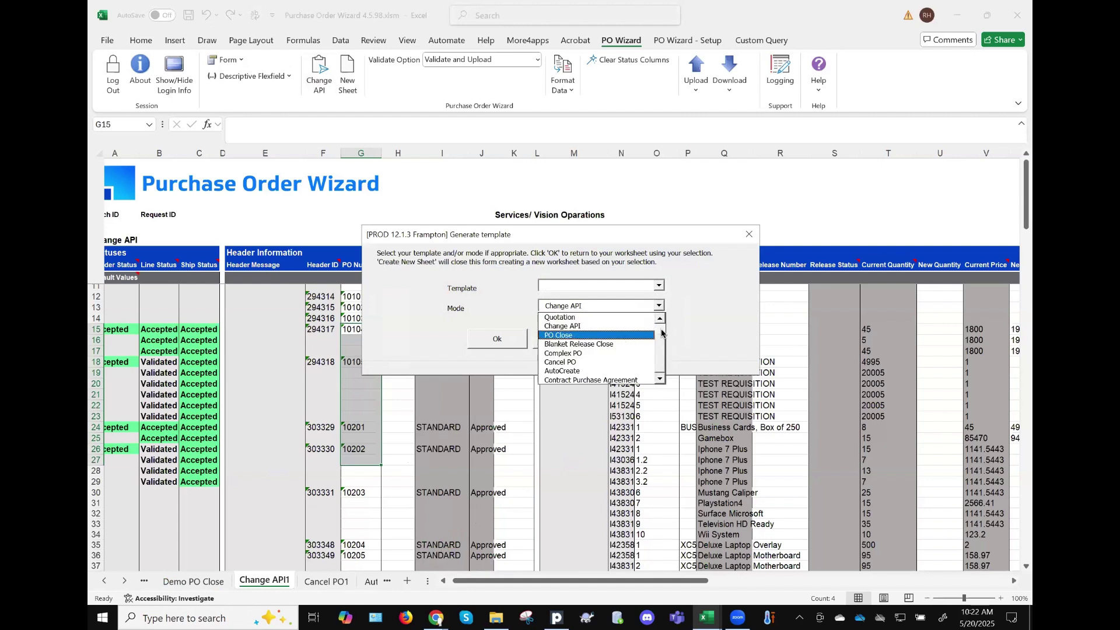
left_click(659, 318)
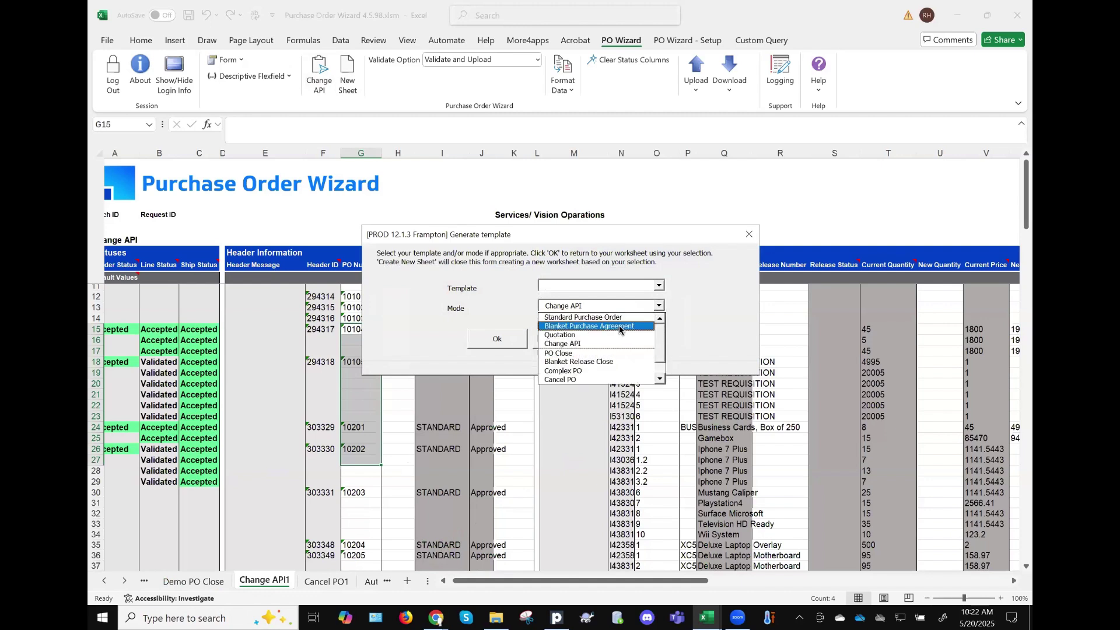
left_click(619, 327)
left_click(495, 339)
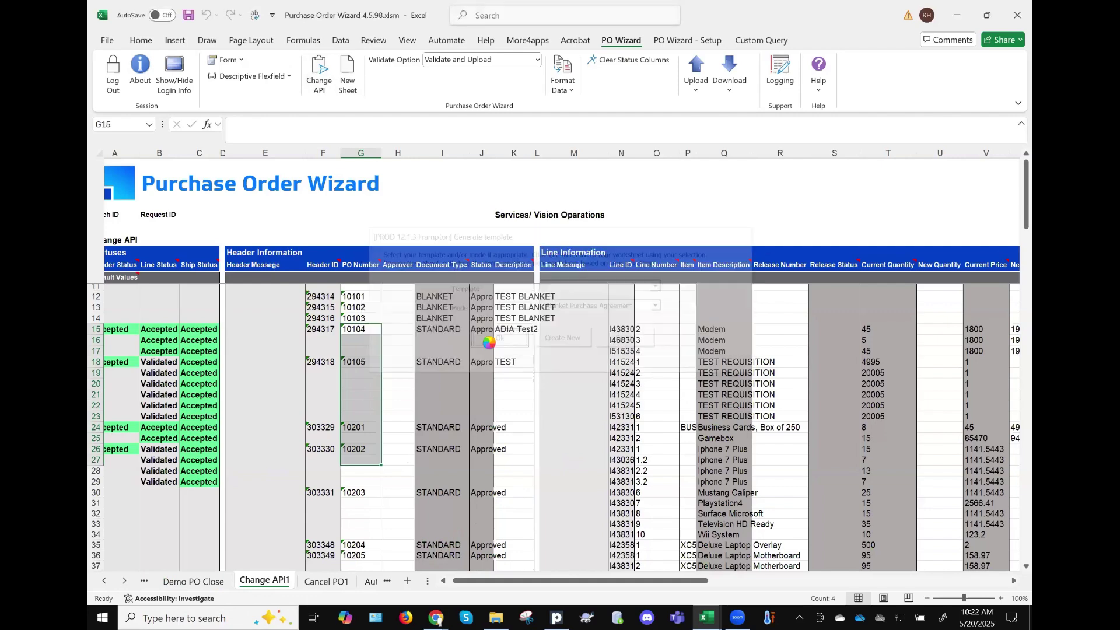
Open the BPA sheet and look through its header, terms, currency and line columns
left_click(104, 581)
left_click(104, 581)
left_click(104, 581)
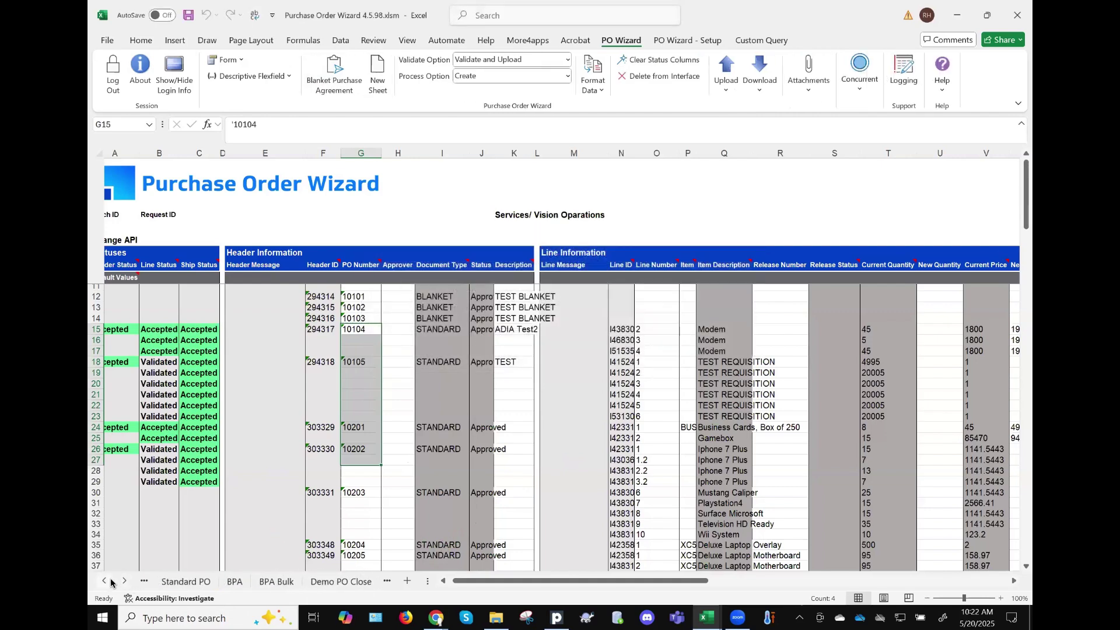
left_click(236, 583)
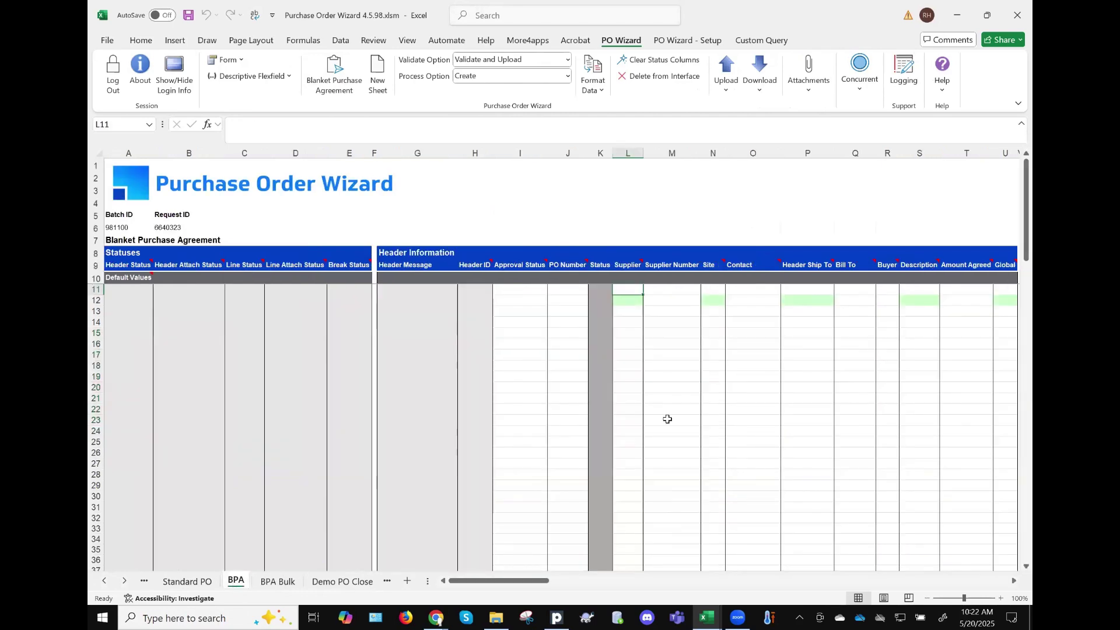
scroll(667, 419, "right", 3)
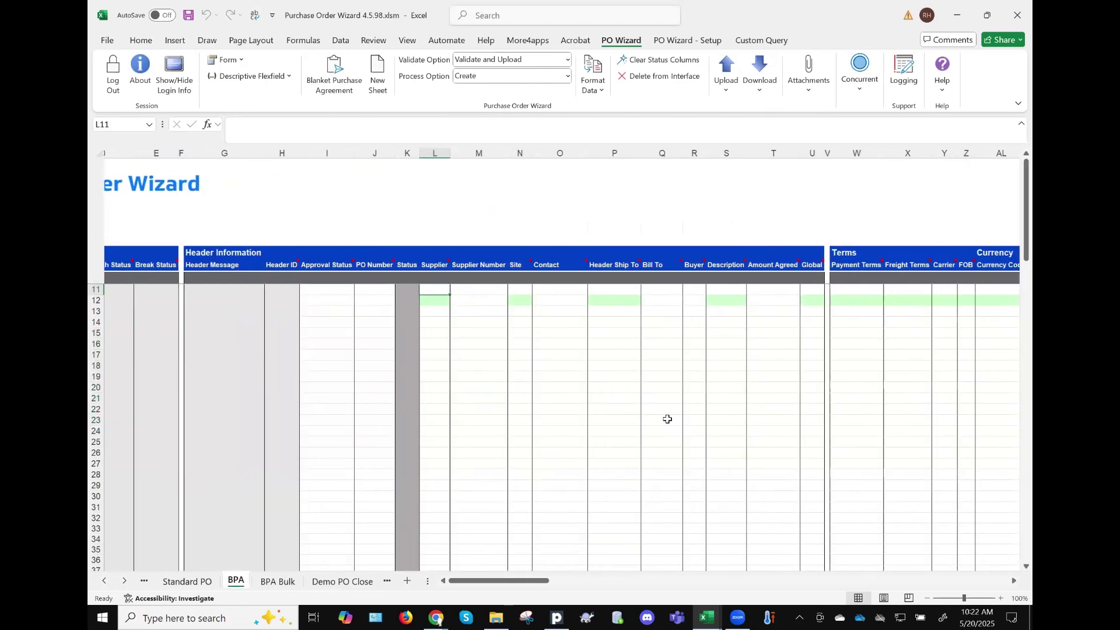
scroll(667, 419, "right", 6)
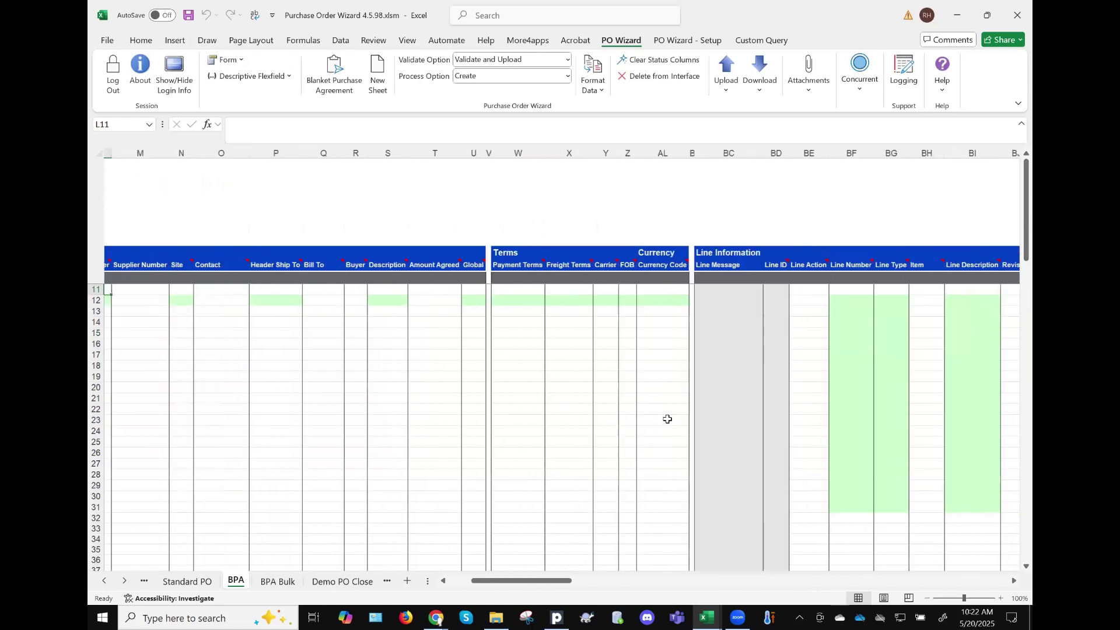
Look through the BPA sheet's line columns and set the wizard's process option to Update
scroll(667, 419, "right", 6)
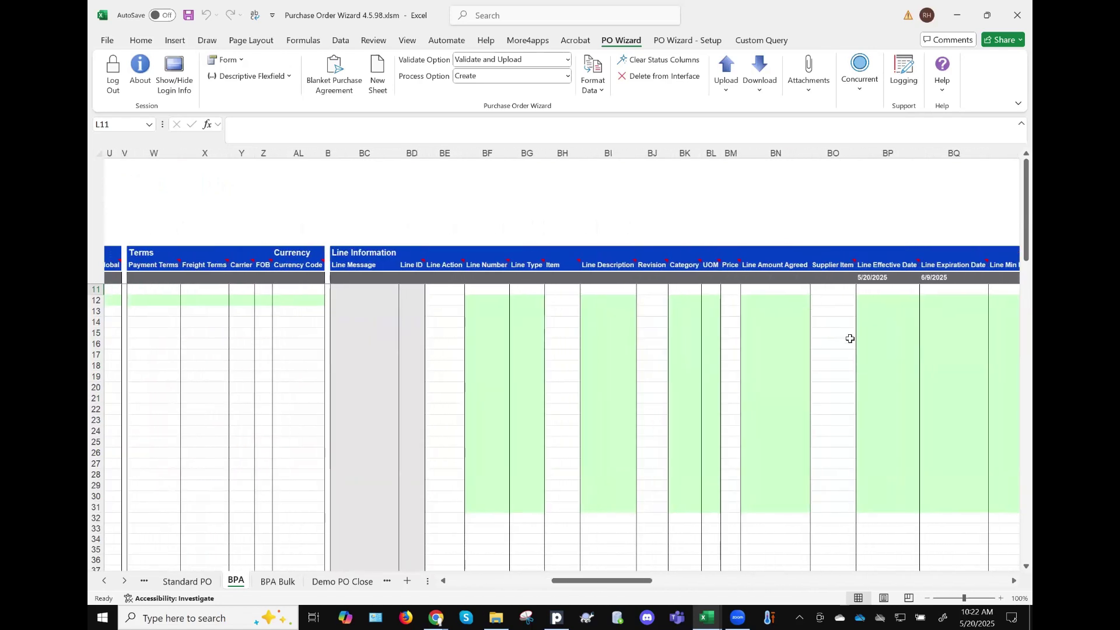
scroll(849, 337, "right", 6)
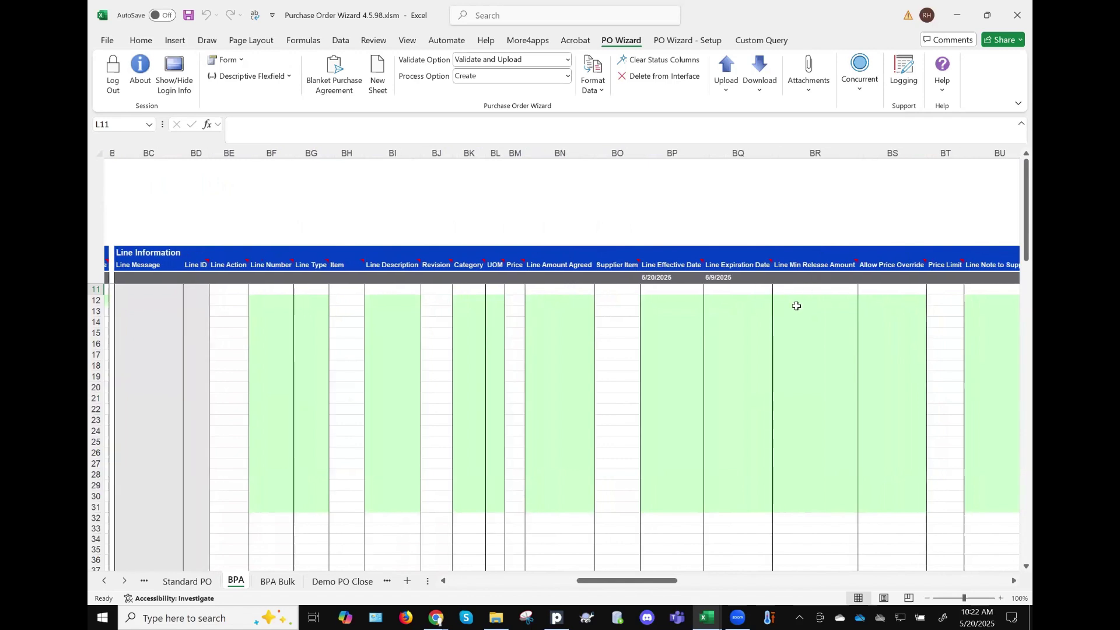
left_click(566, 76)
left_click(497, 107)
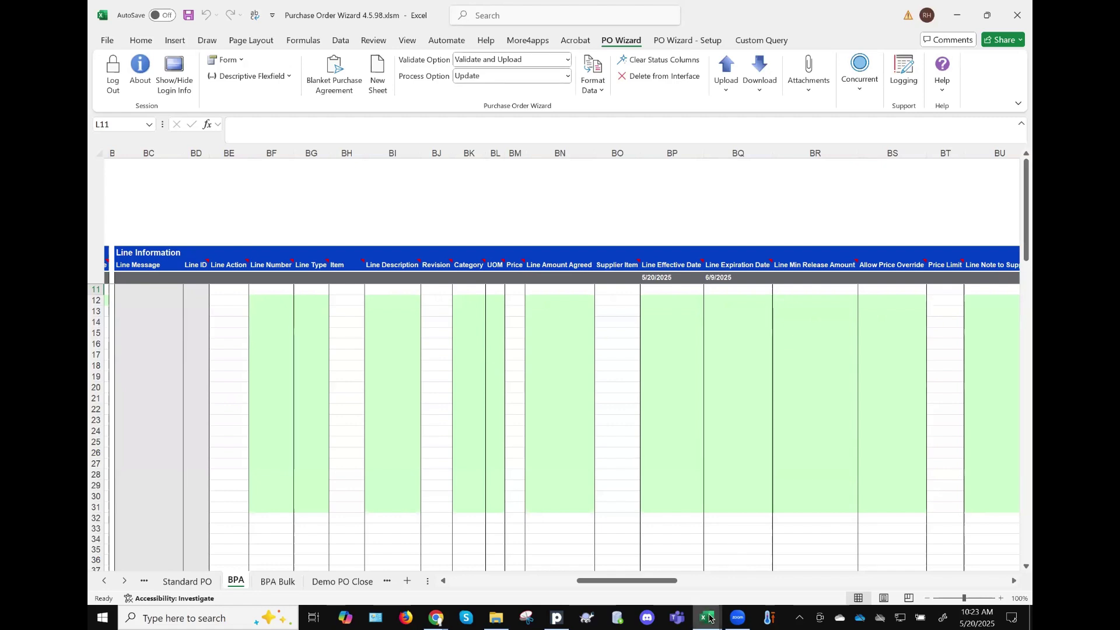
Switch to File Explorer and open the workbook Item Cost Wizard 3.4.67.xlsm from the Demos folder
mouse_move(710, 618)
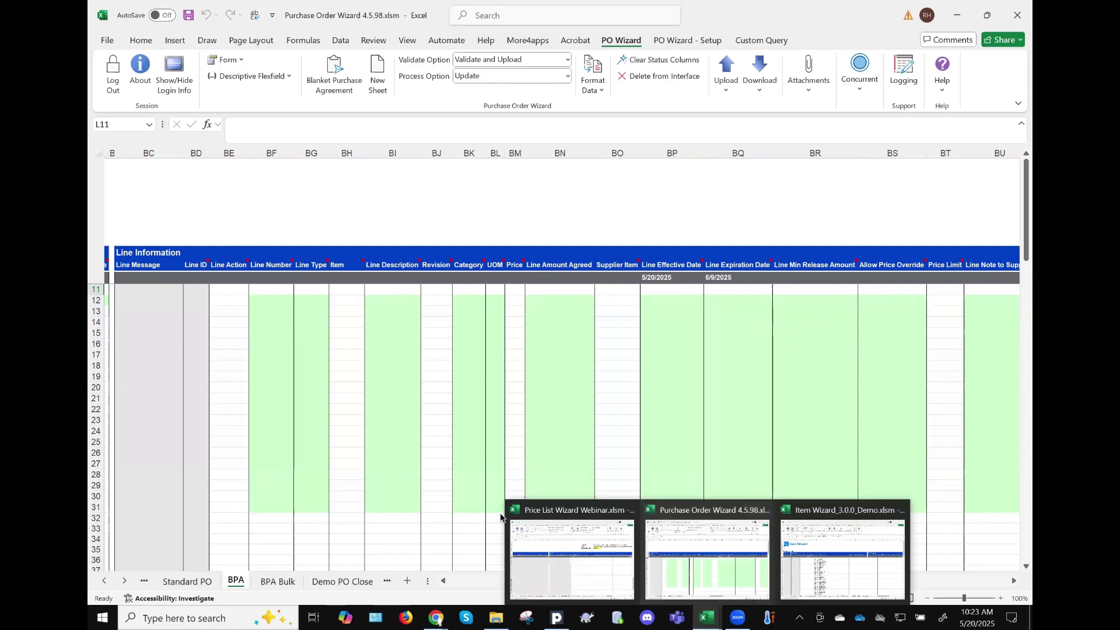
left_click(497, 619)
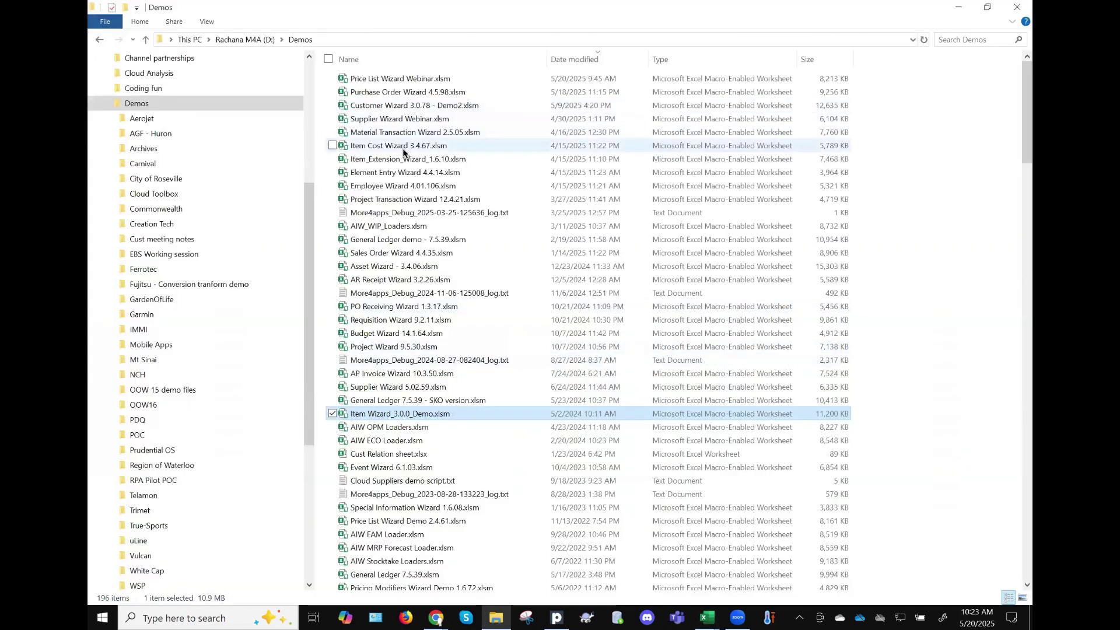
left_click(404, 147)
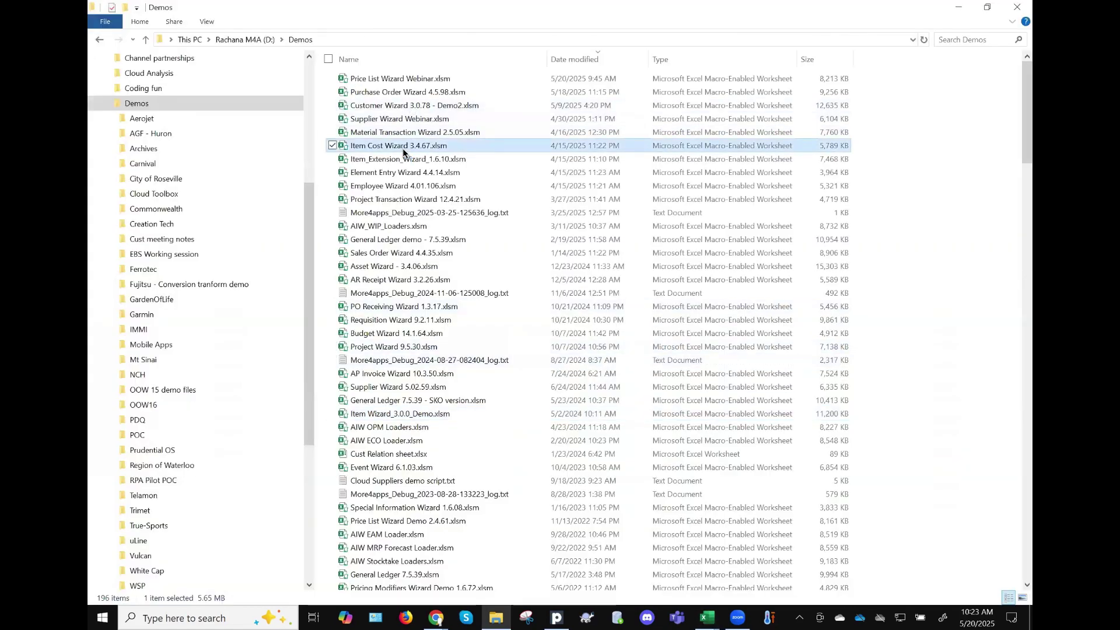
double_click(402, 149)
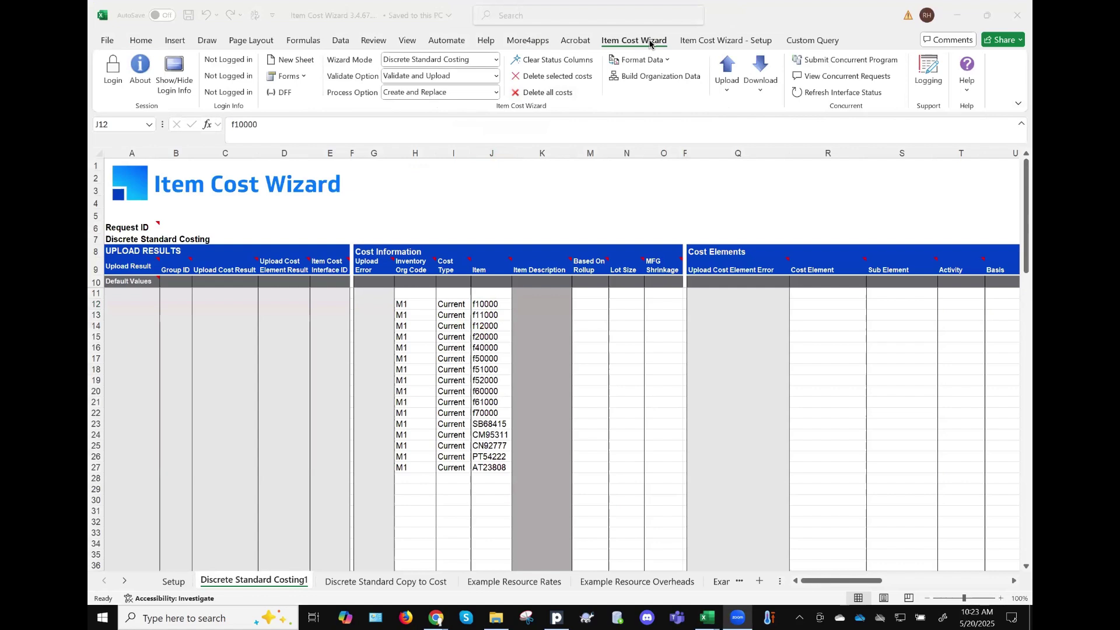
Log in to the QA 12.2.6 Fripp instance, entering the account password, and continue with the Manufacturing and Distribution Manager responsibility
left_click(112, 66)
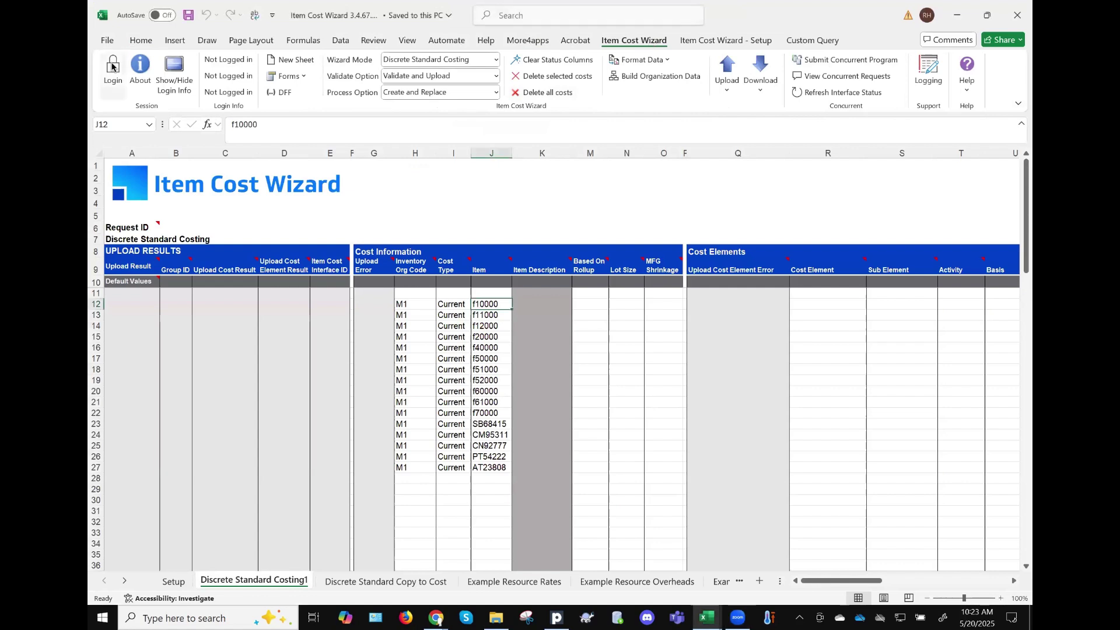
left_click(112, 65)
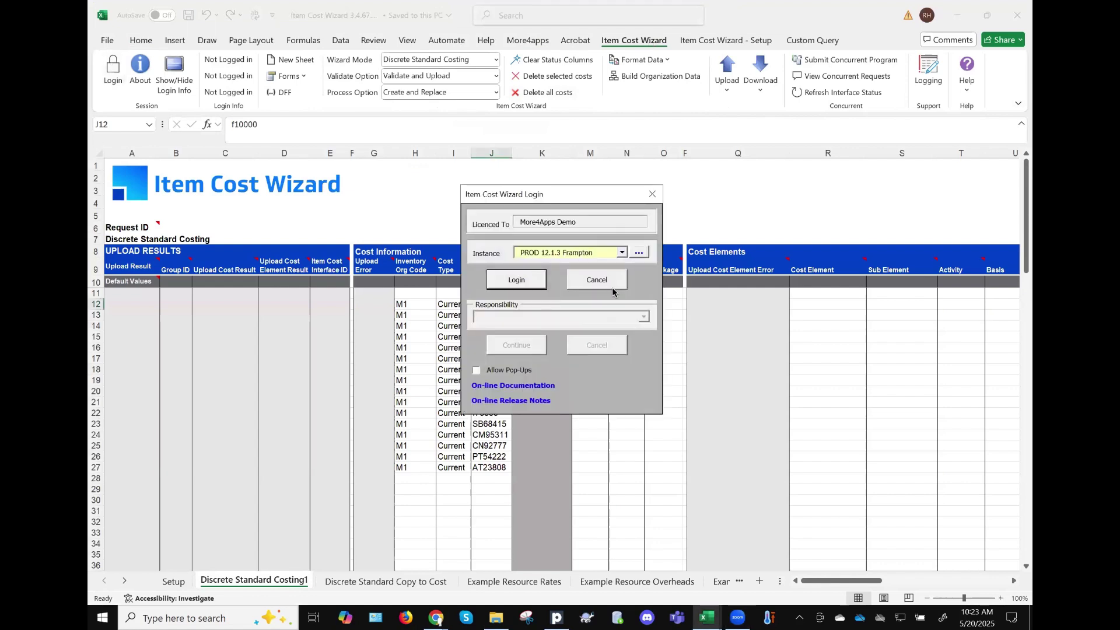
left_click(624, 252)
left_click(543, 273)
left_click(509, 280)
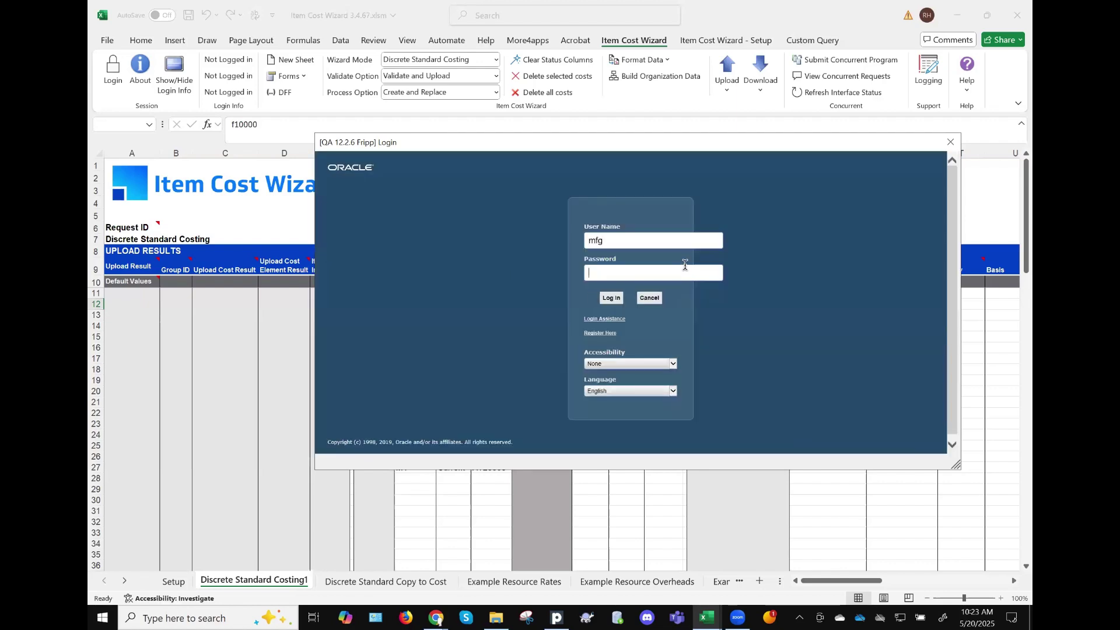
type("••")
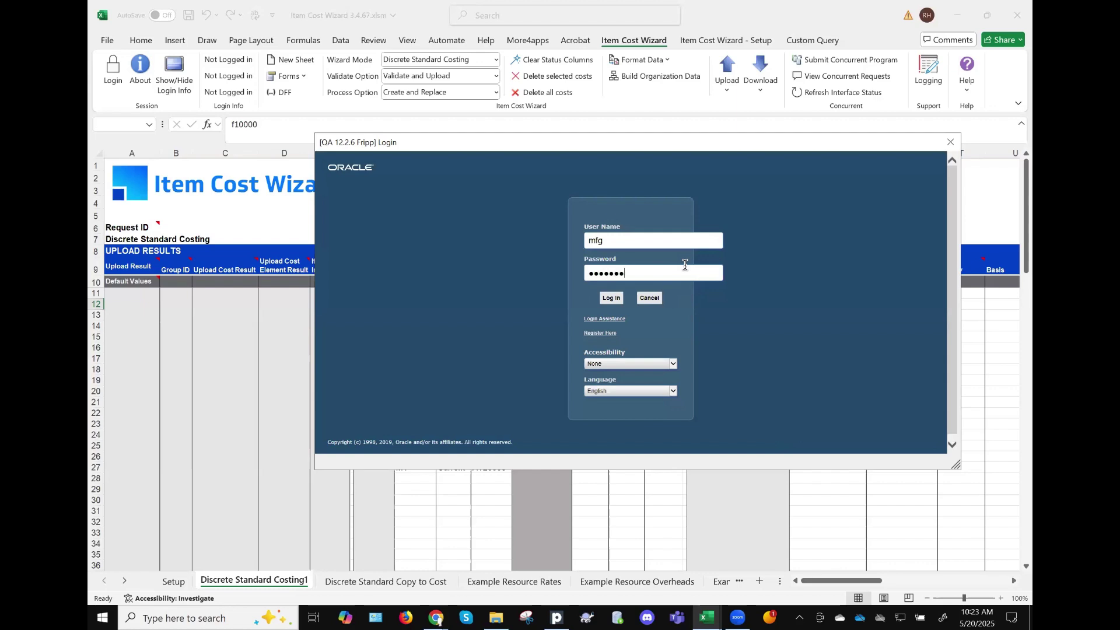
left_click(608, 298)
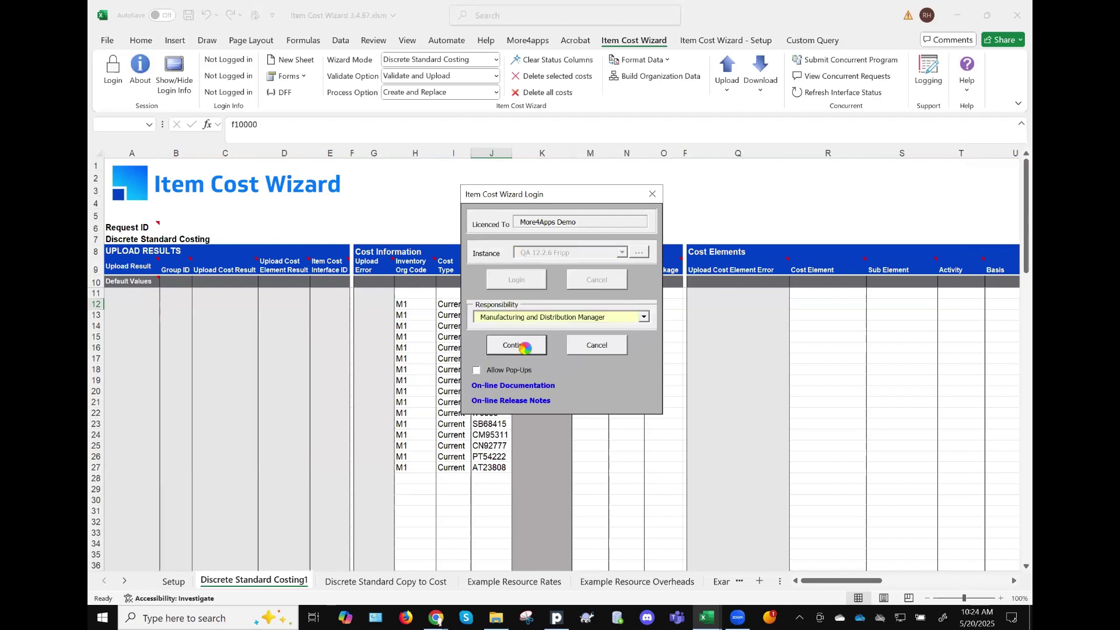
left_click(517, 345)
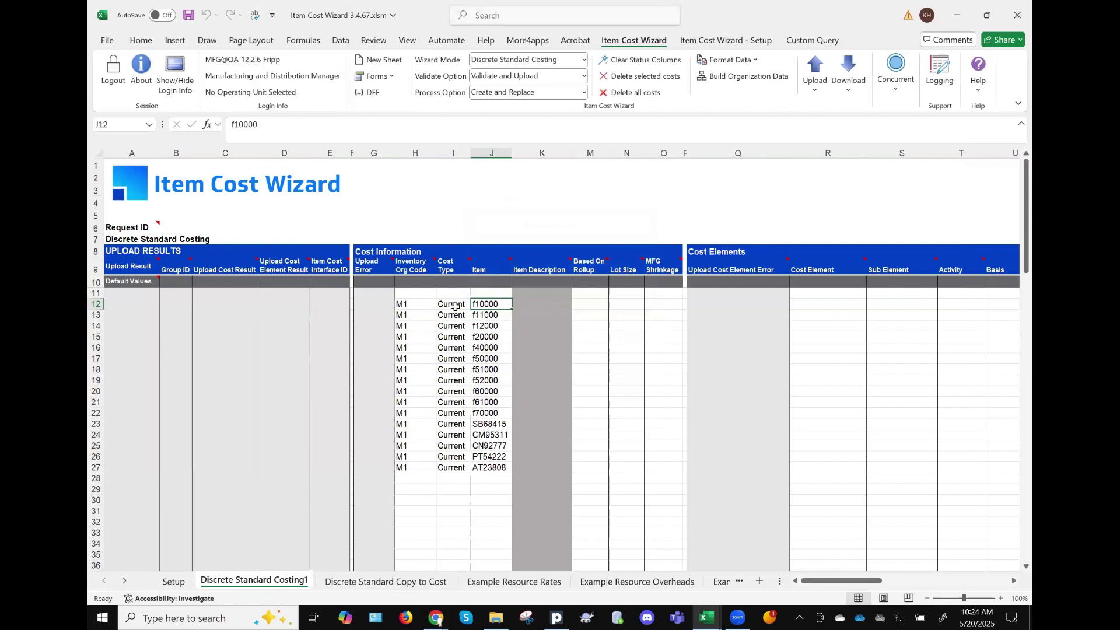
Clear the Cost Type values in rows 12 to 27 and enter Pending as the column's default value
left_click(455, 306)
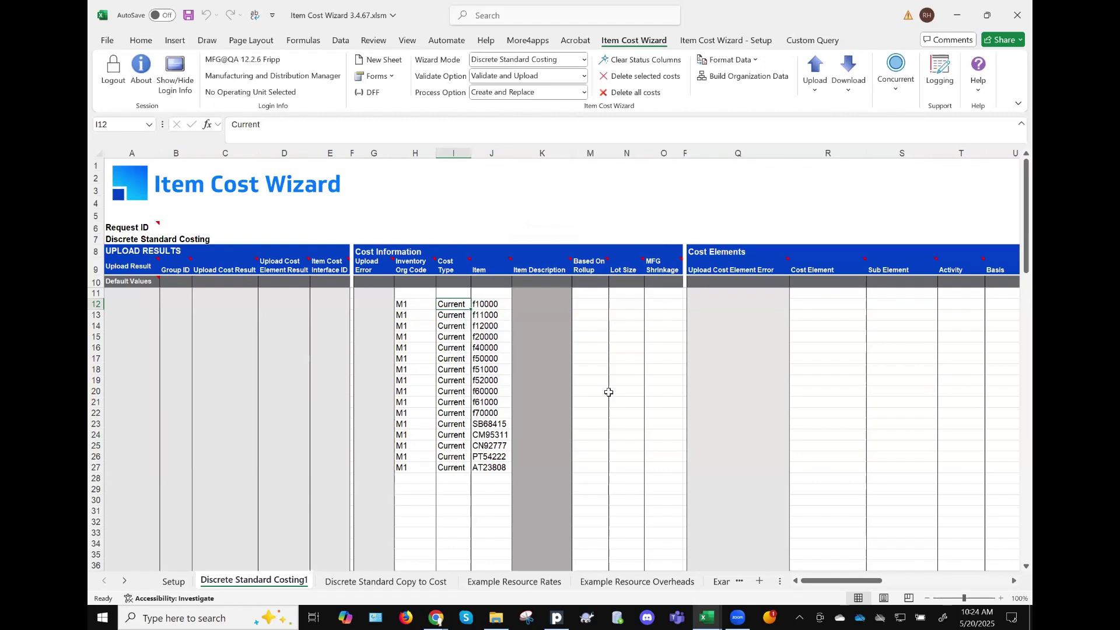
key("ctrl+shift+Down")
key("Delete")
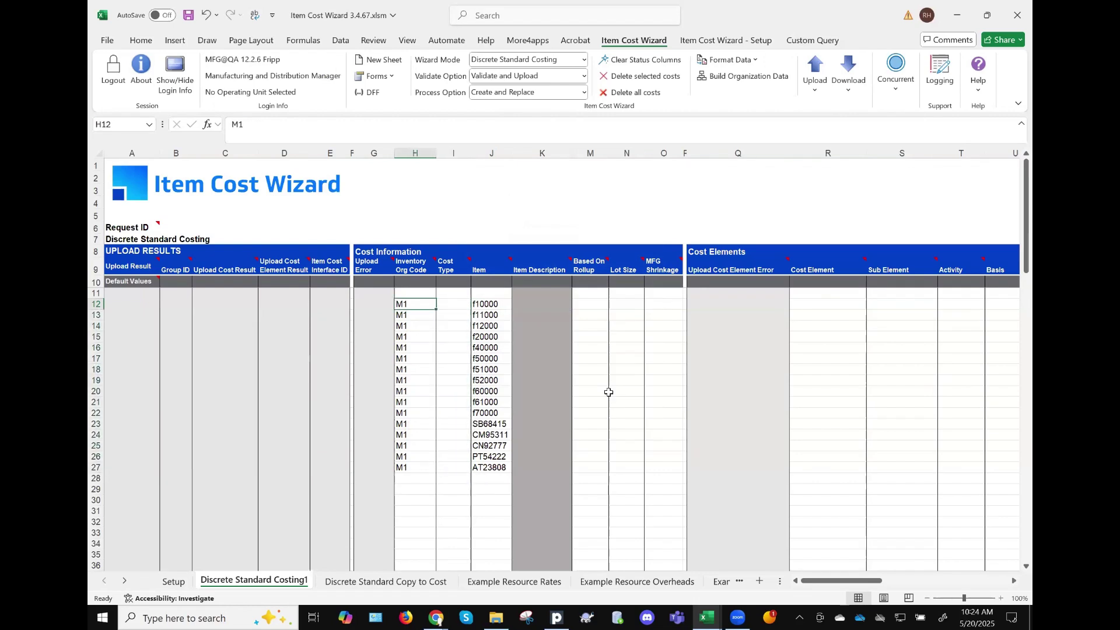
left_click(465, 281)
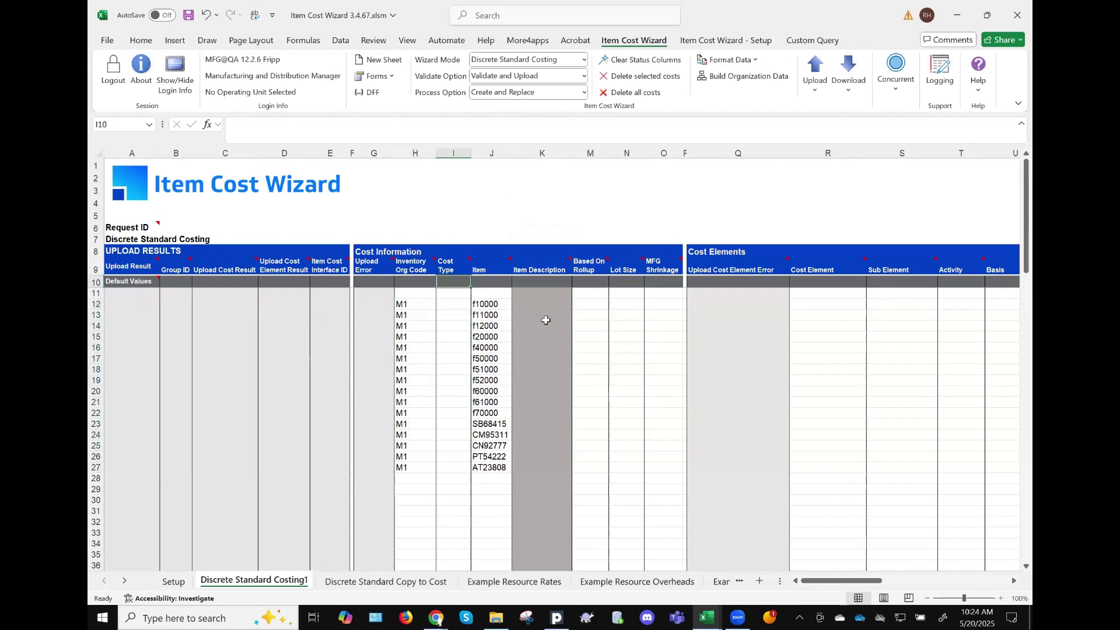
type("Pending")
key("Tab")
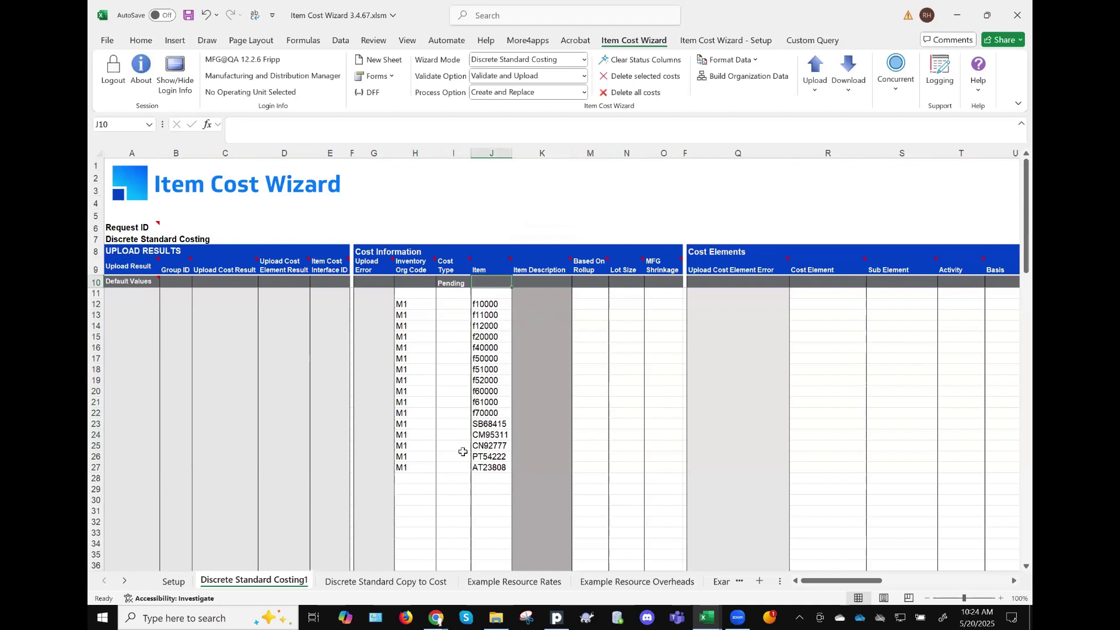
left_click(496, 304)
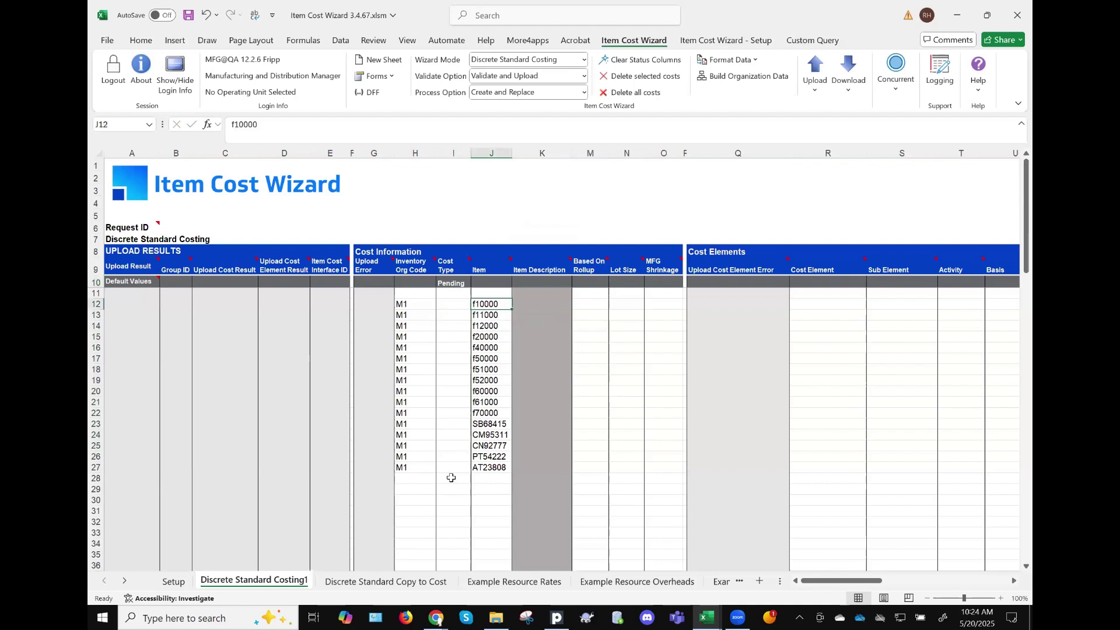
left_click(457, 358)
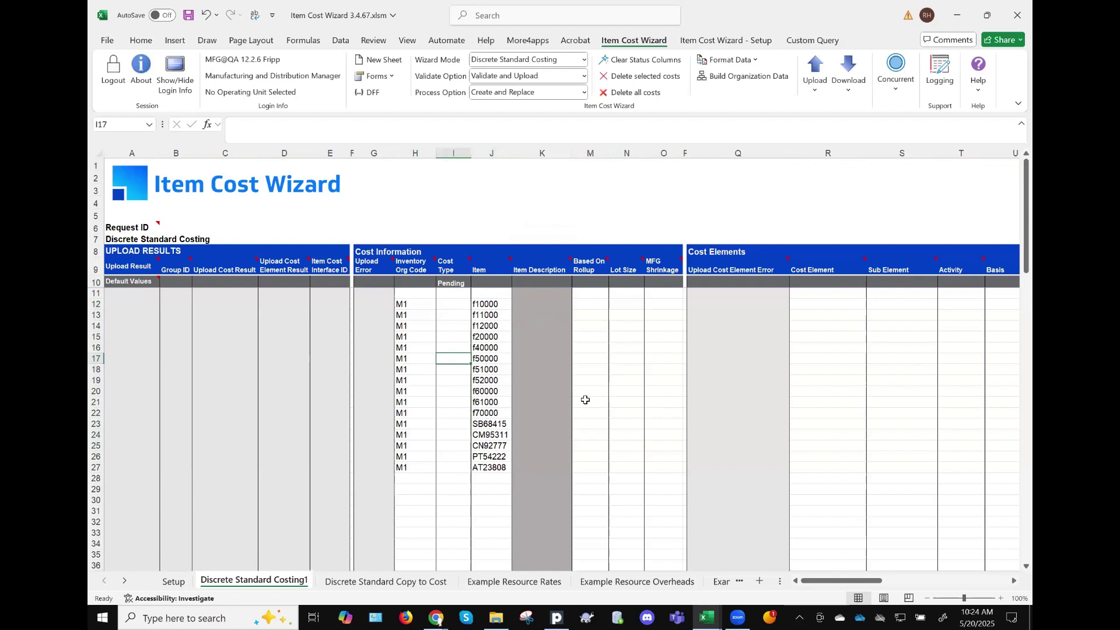
Open the cost elements form for item f10000 in row 12 and choose cost element Material Overhead with sub element Tariffs
scroll(585, 399, "right", 1)
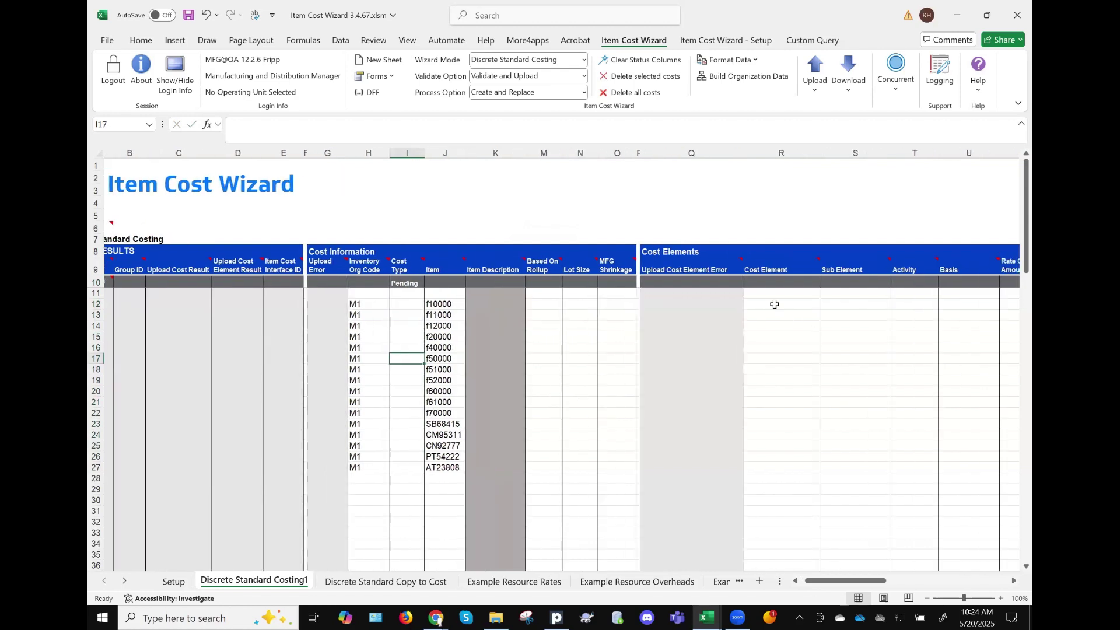
left_click(776, 303)
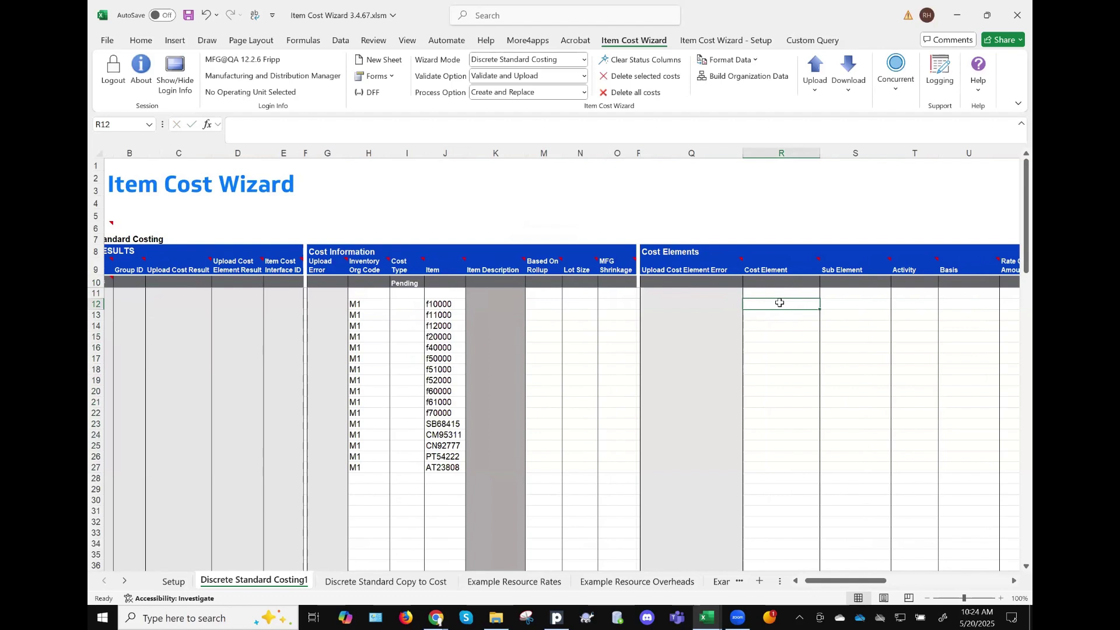
double_click(779, 302)
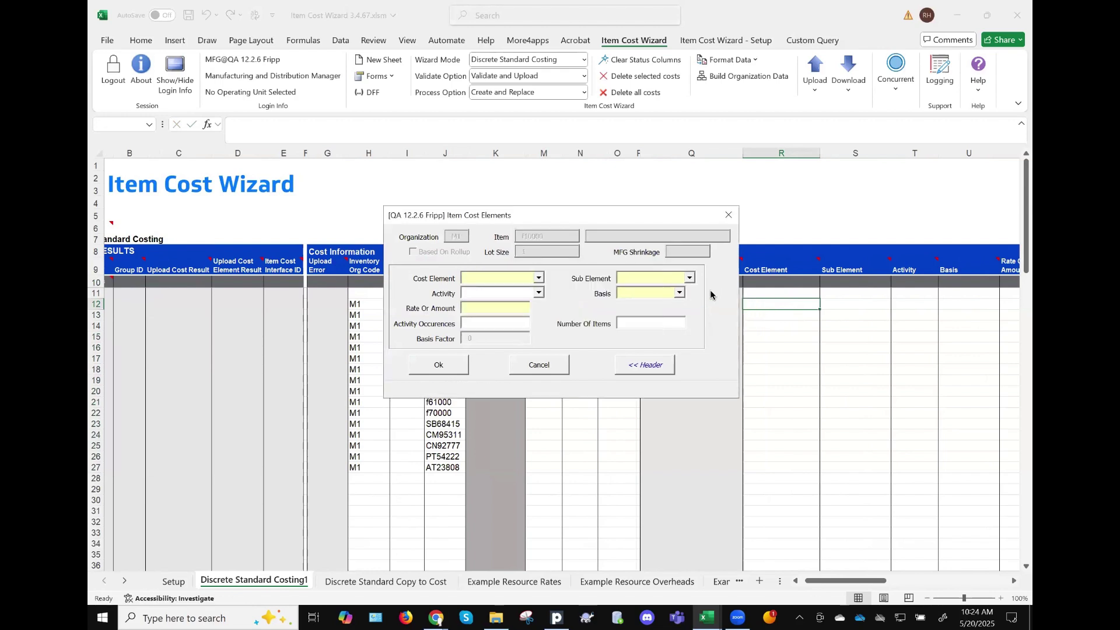
left_click(539, 278)
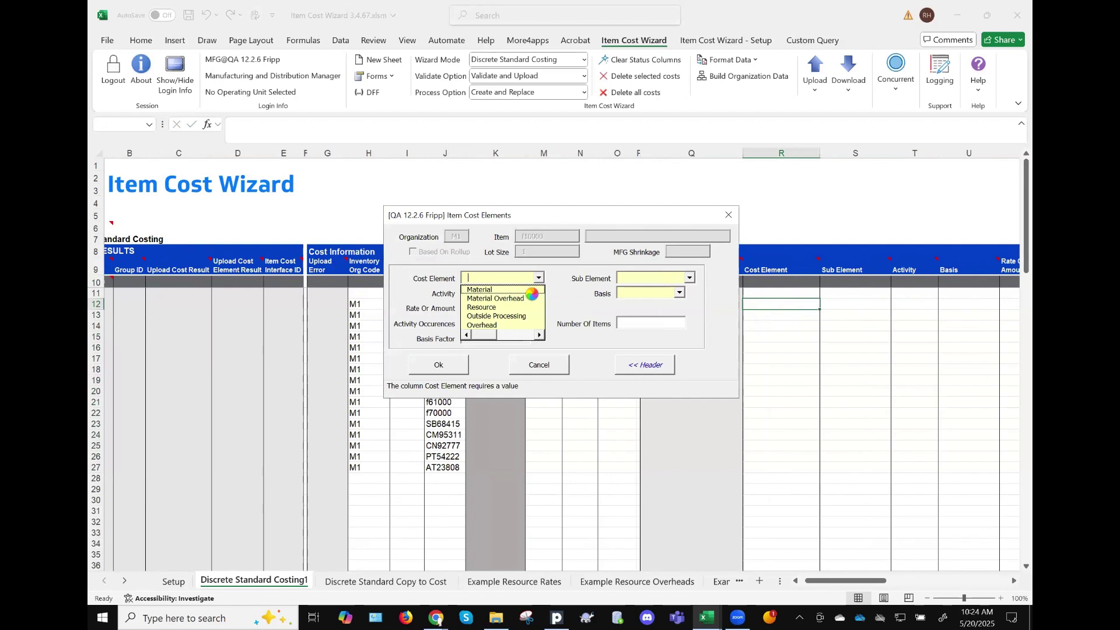
left_click(539, 280)
left_click(540, 280)
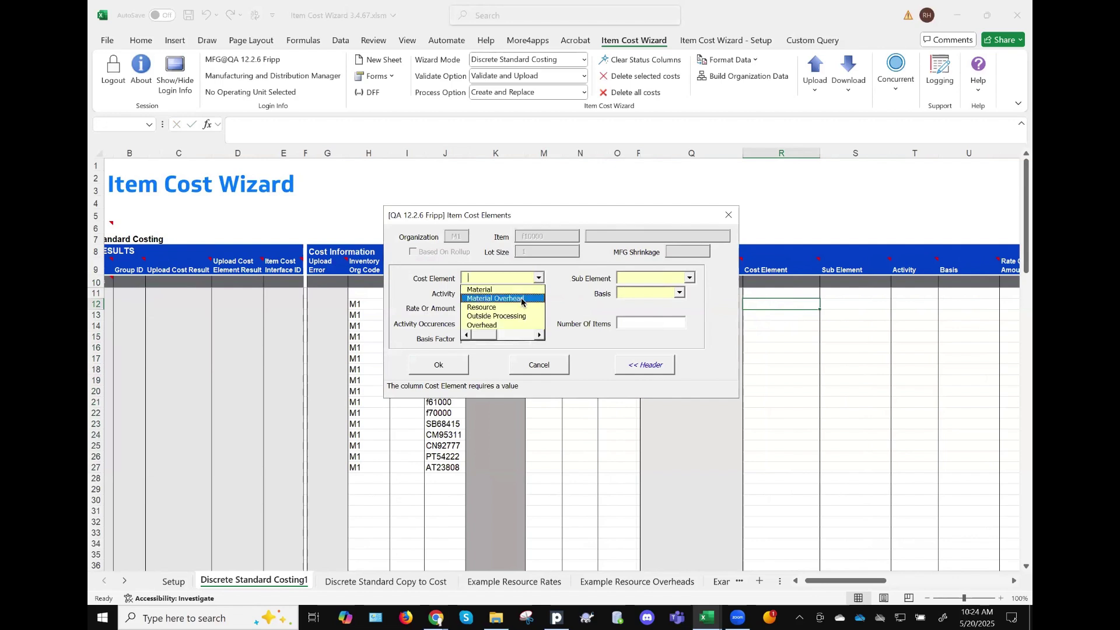
left_click(522, 300)
left_click(689, 280)
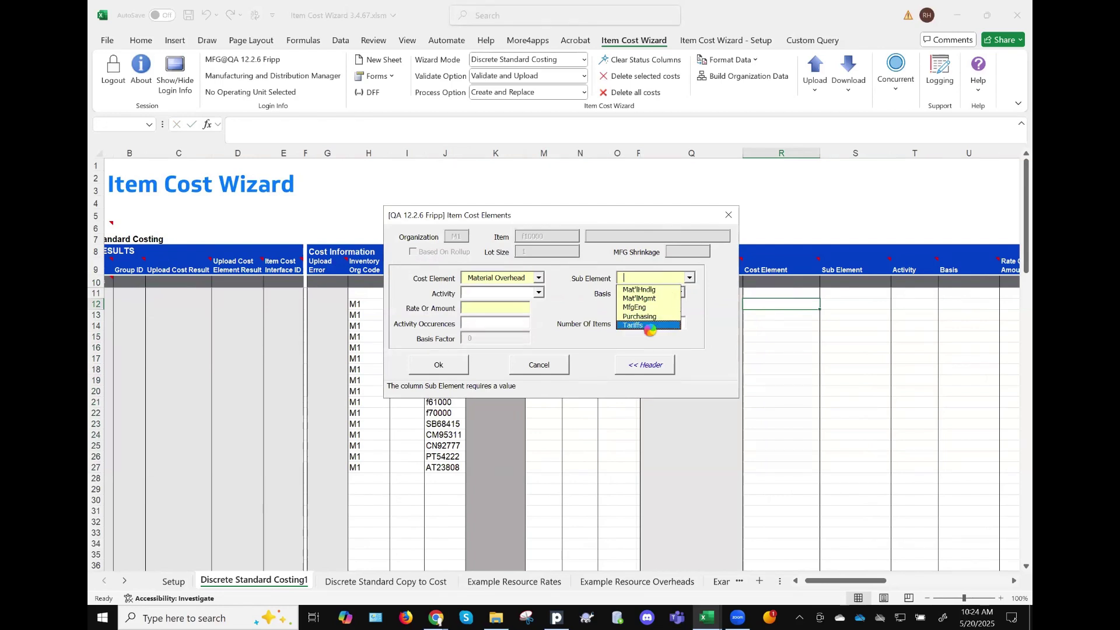
left_click(691, 280)
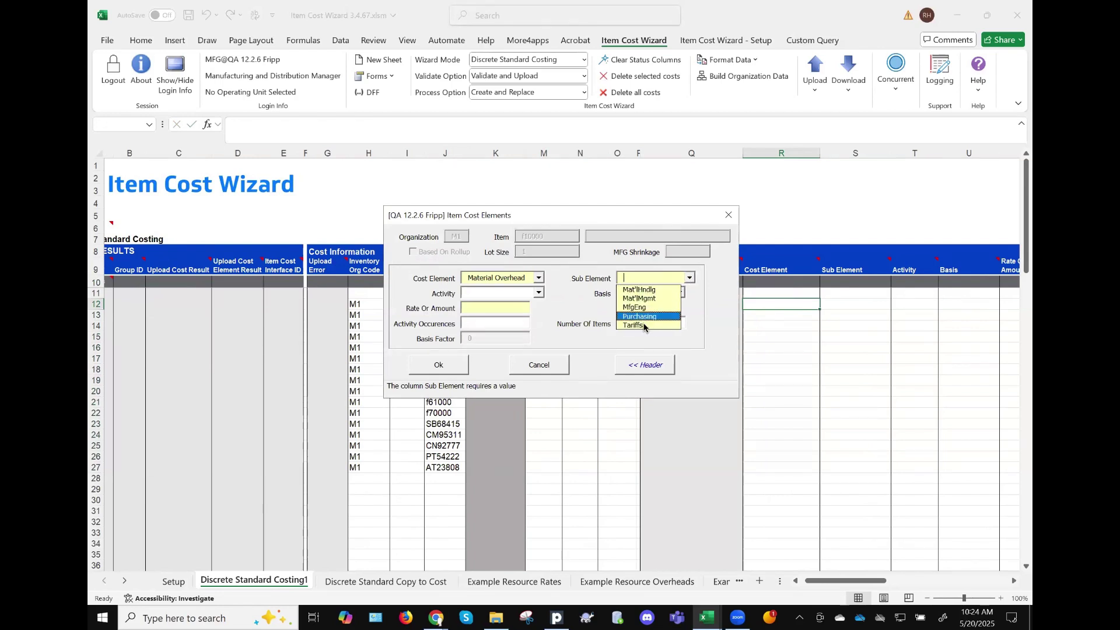
left_click(644, 325)
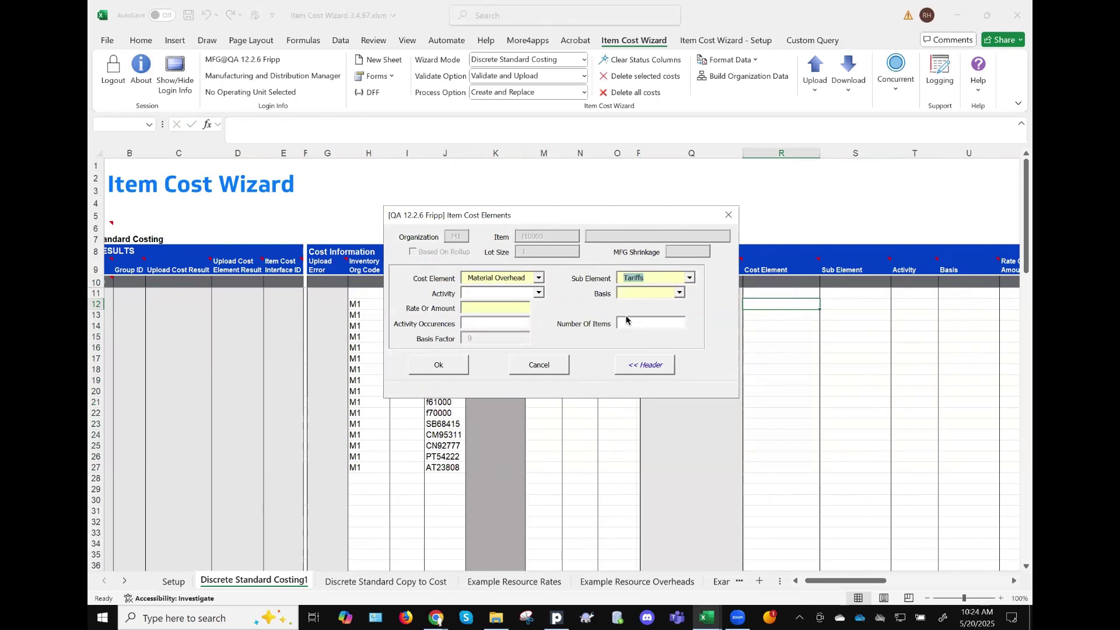
Set the basis to Item and the rate or amount to 101, and write the cost element to the sheet
left_click(680, 292)
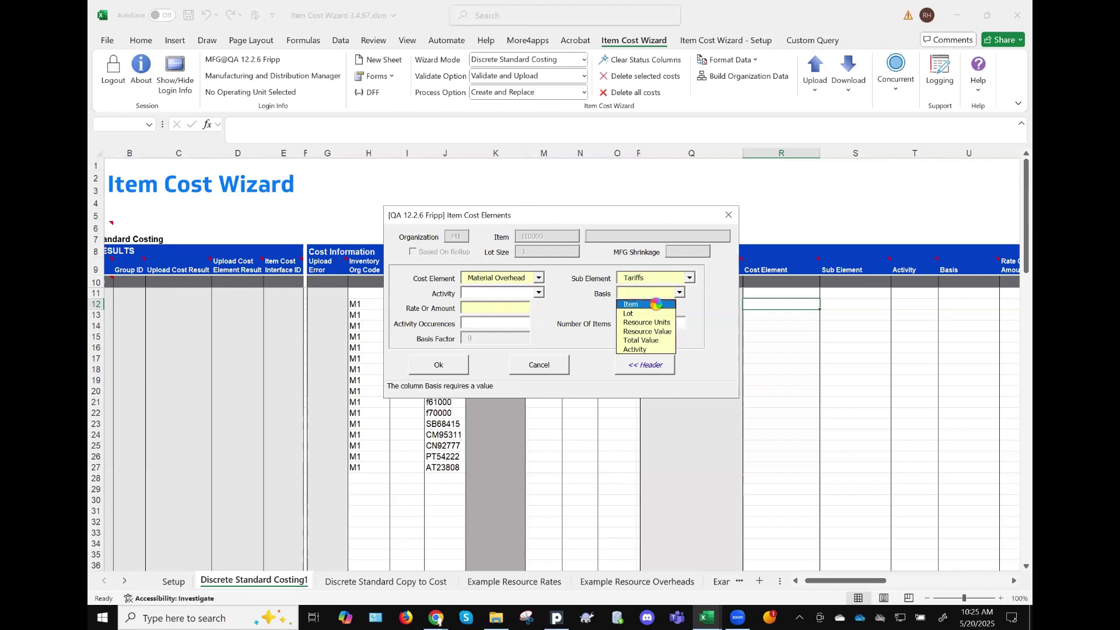
left_click(677, 296)
left_click(680, 293)
left_click(652, 305)
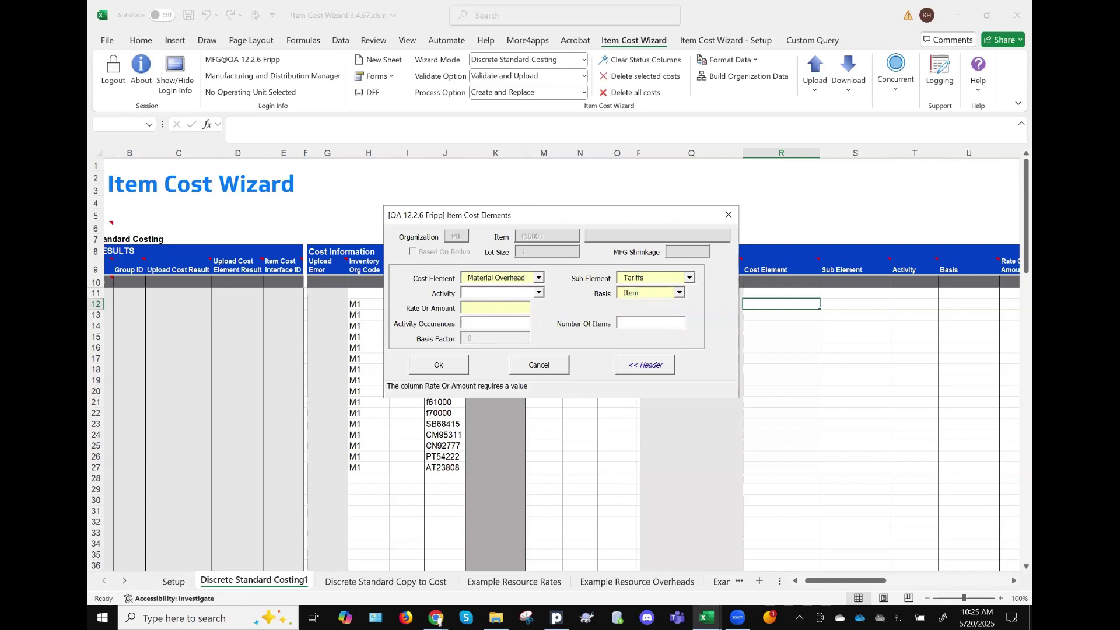
type("101")
left_click(425, 365)
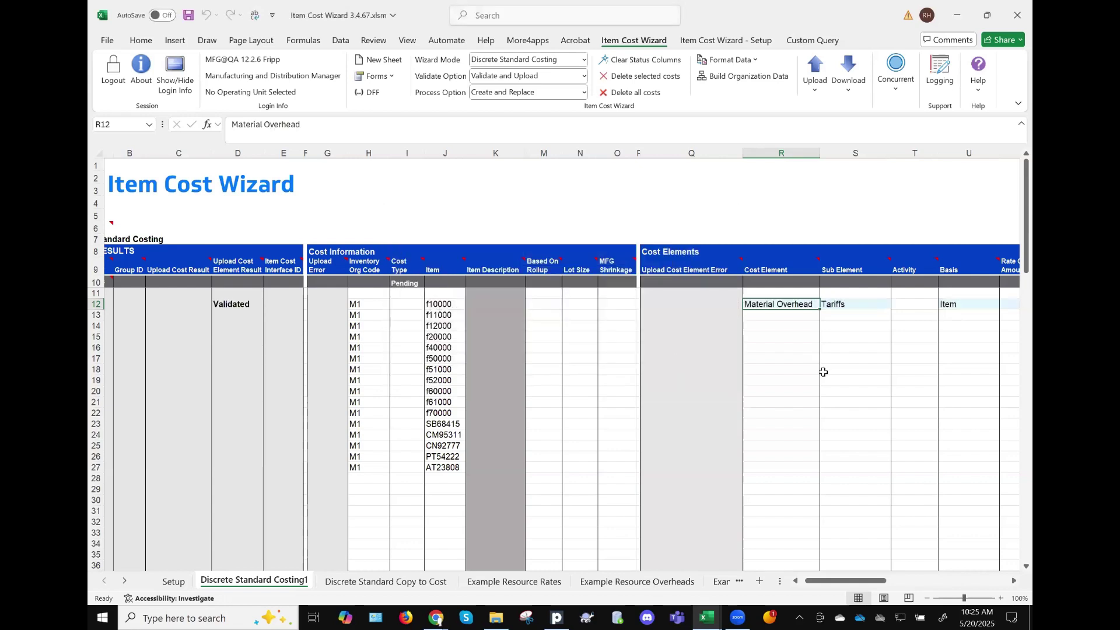
Copy the row 12 cost element entries, from Cost Element through Number Of Items, to rows 13 to 27
scroll(823, 371, "right", 1)
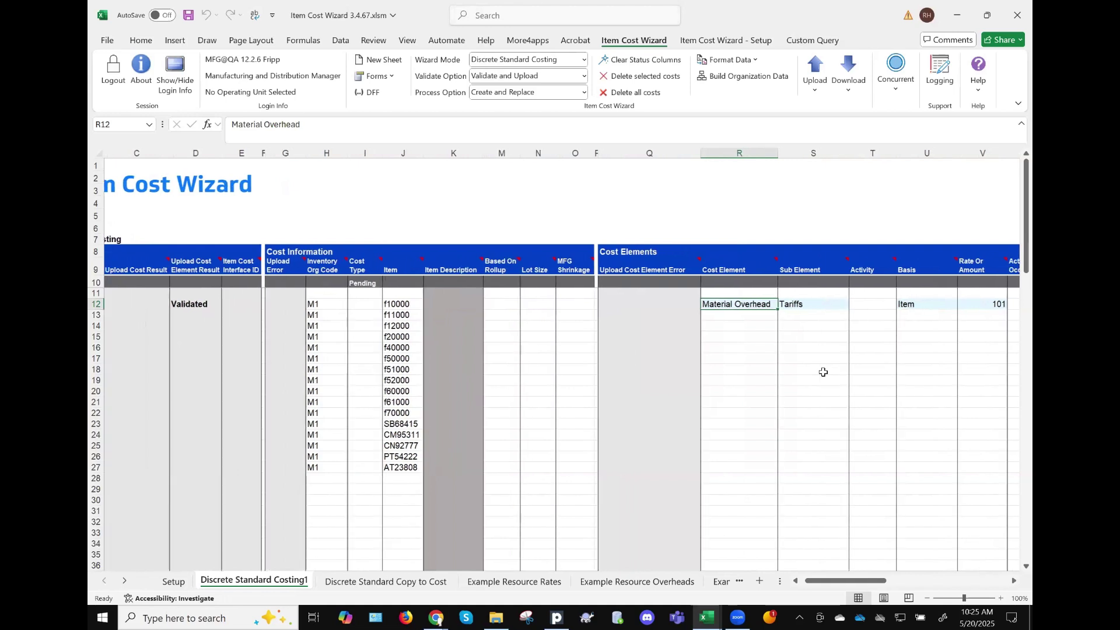
scroll(823, 372, "right", 1)
scroll(823, 372, "right", 1)
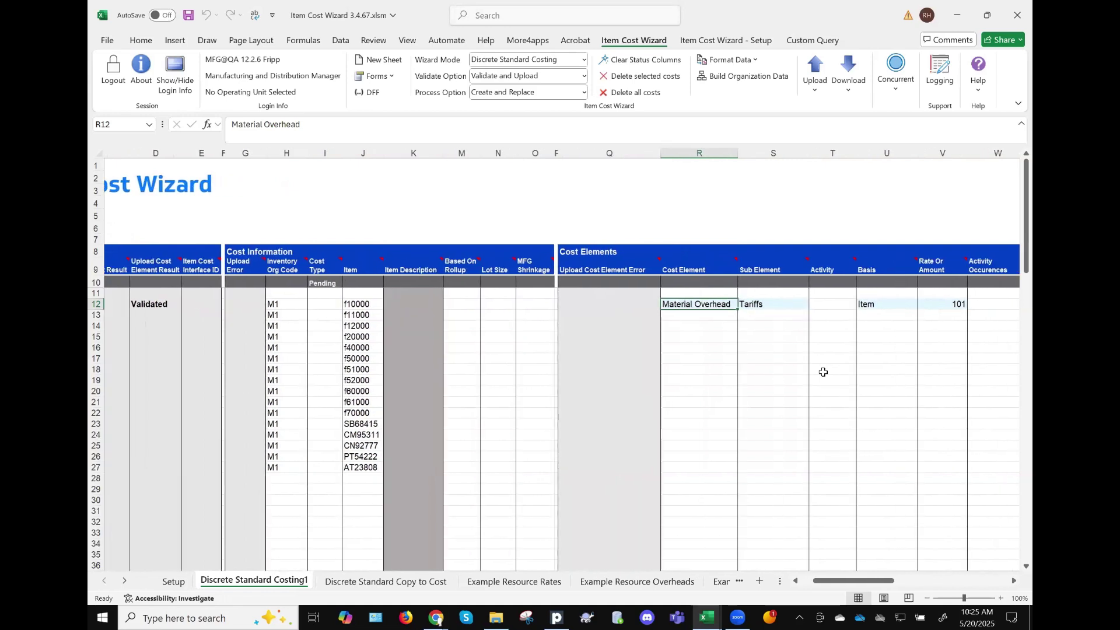
key("shift+Right")
key("shift+Right")
key("shift+Right")
key("shift+Right")
key("shift+Right")
key("shift+Right")
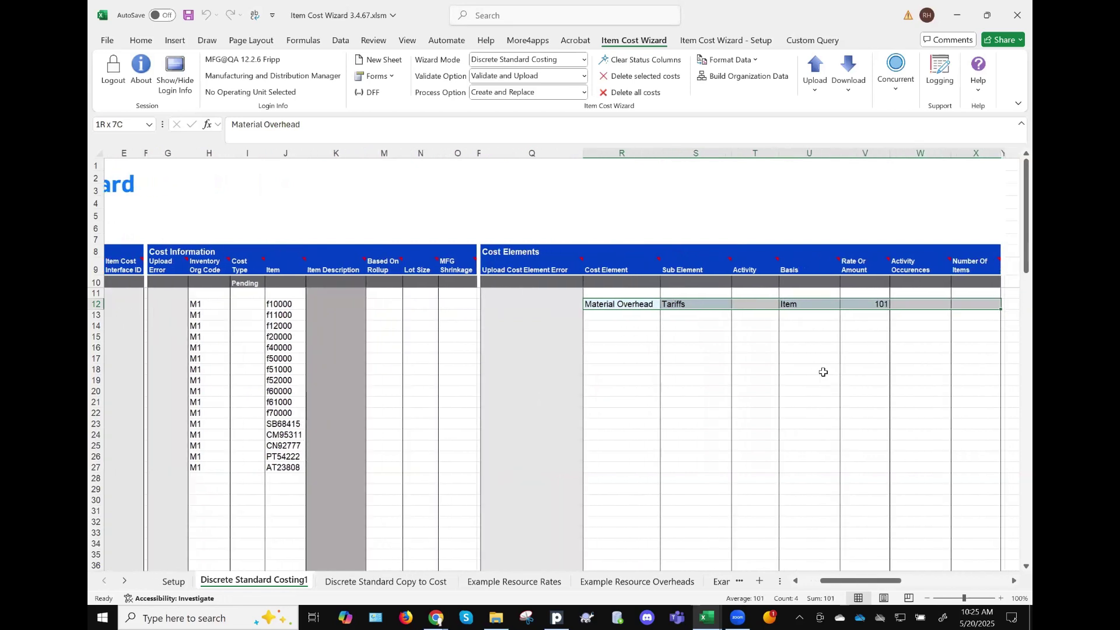
key("ctrl+c")
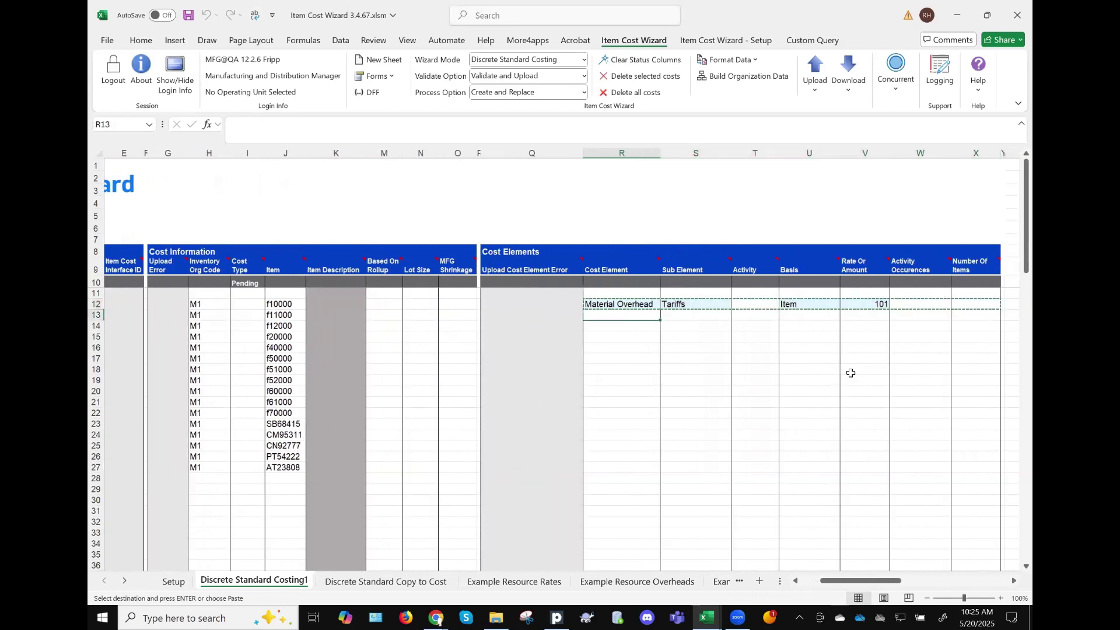
key("Down")
key("shift+Down")
key("shift+Down")
key("shift+Down")
key("shift+Down")
key("shift+Down")
key("shift+Down")
key("shift+Down")
key("shift+Down")
key("shift+Down")
key("shift+Down")
key("shift+Down")
key("shift+Down")
key("shift+Down")
key("shift+Down")
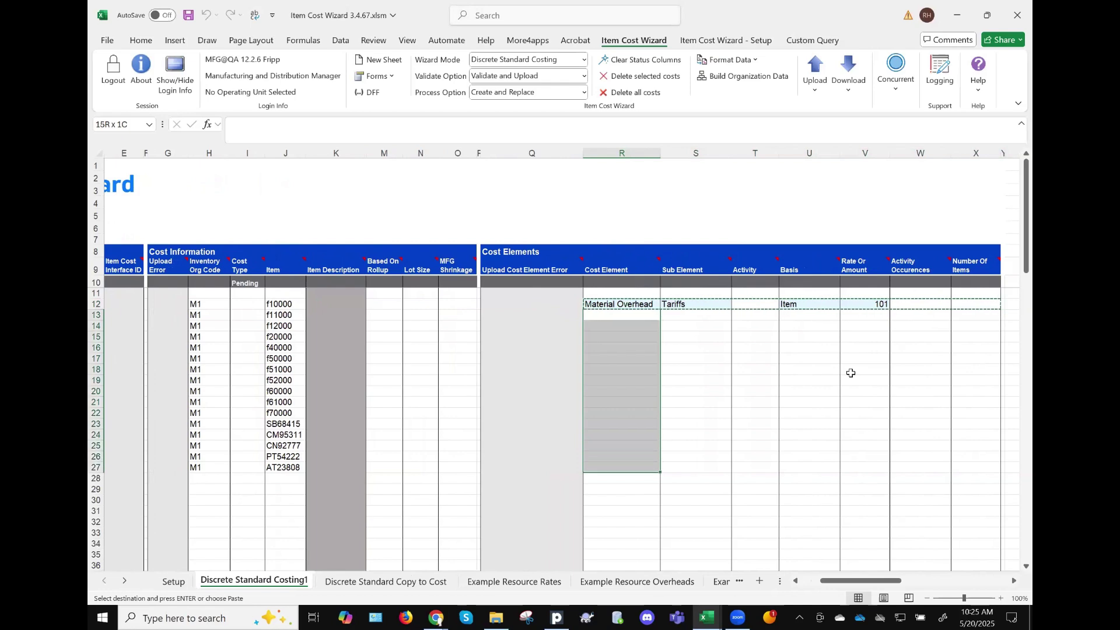
key("ctrl+v")
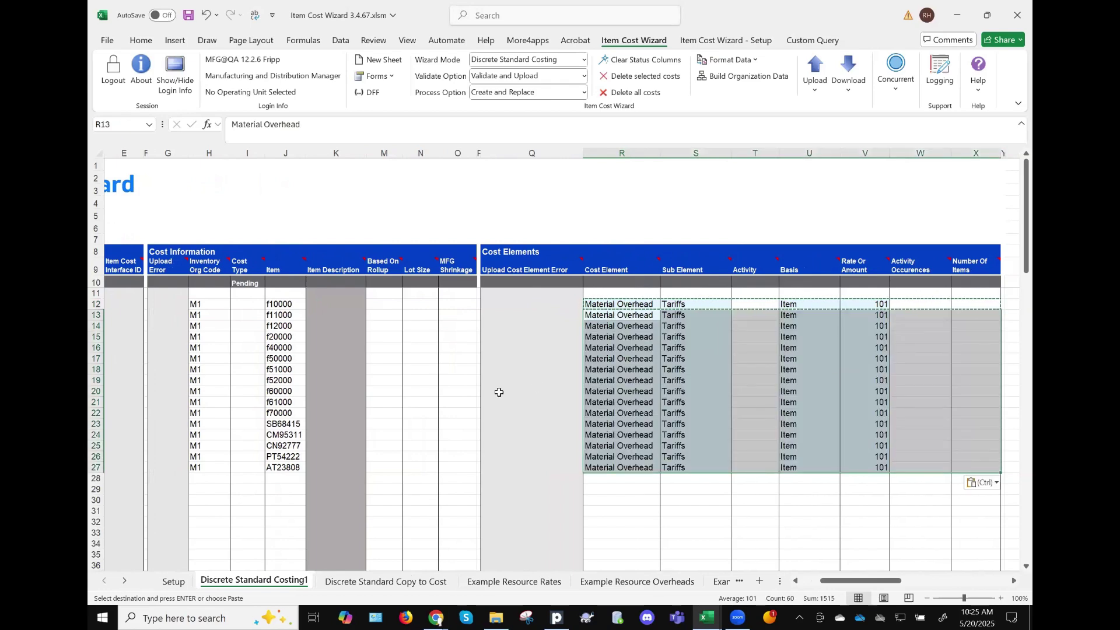
Upload the selected rows 12 to 27 to Oracle and close the processing window once it finishes
scroll(499, 392, "left", 4)
scroll(500, 393, "right", 2)
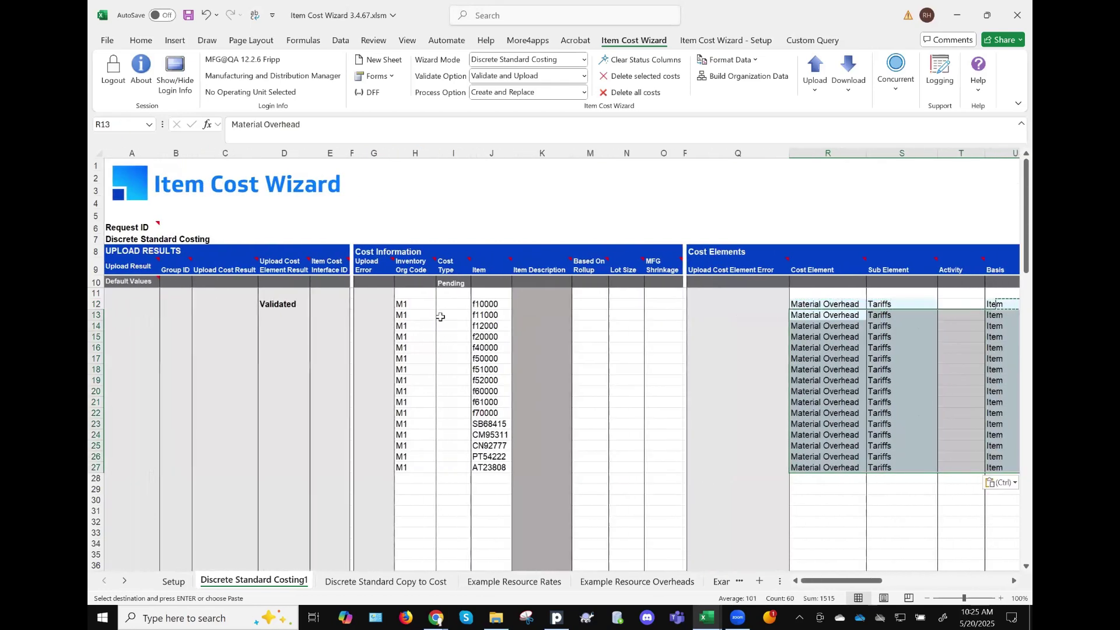
left_click_drag(411, 306, 413, 467)
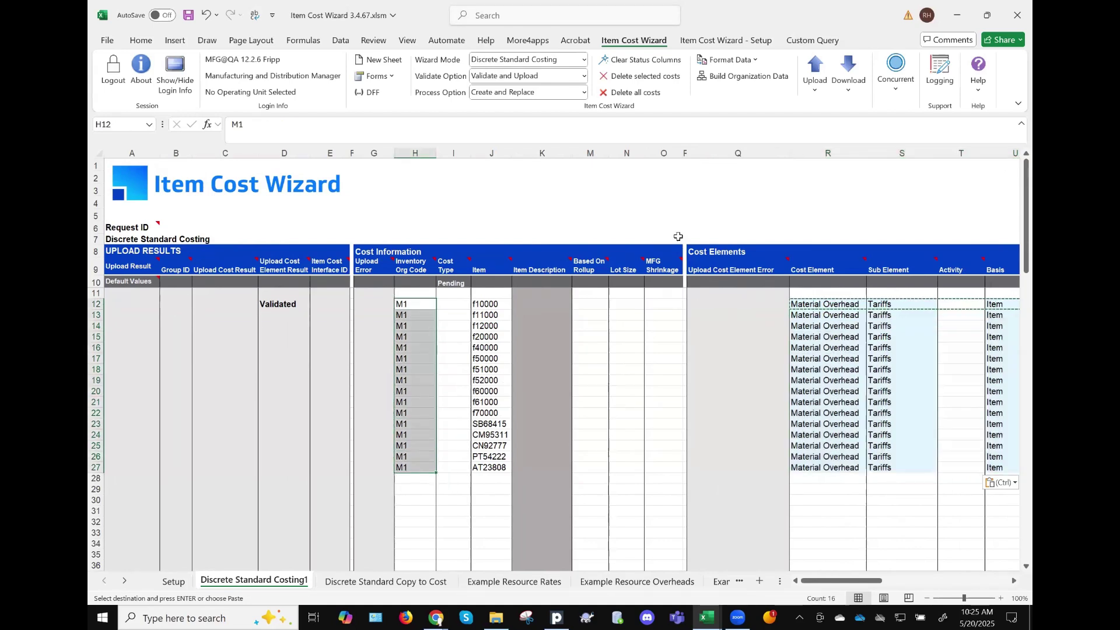
left_click(829, 96)
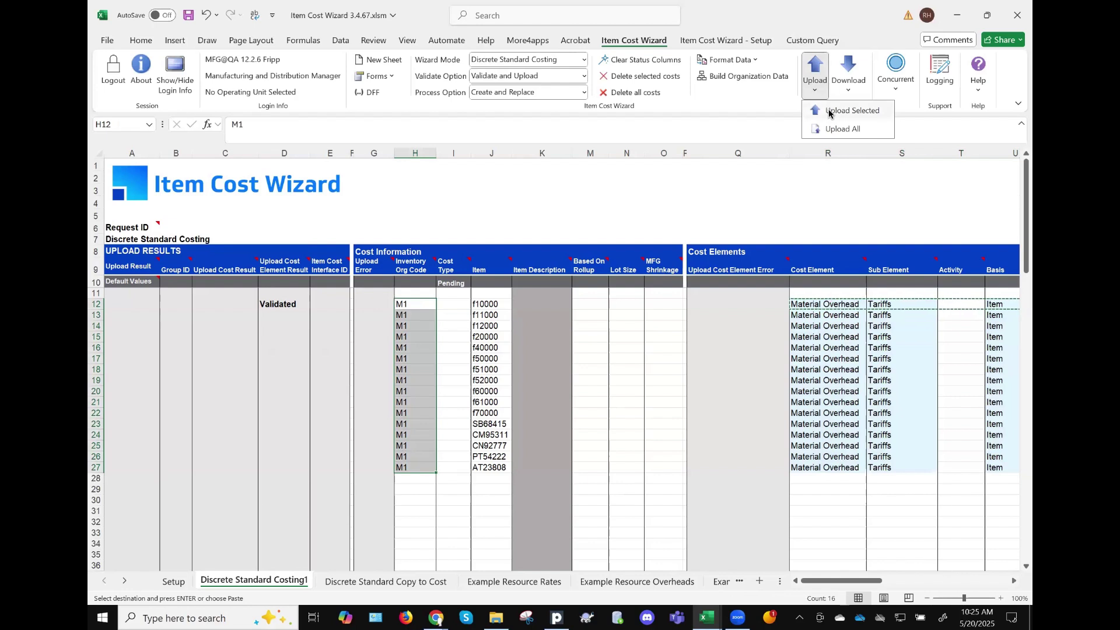
left_click(863, 107)
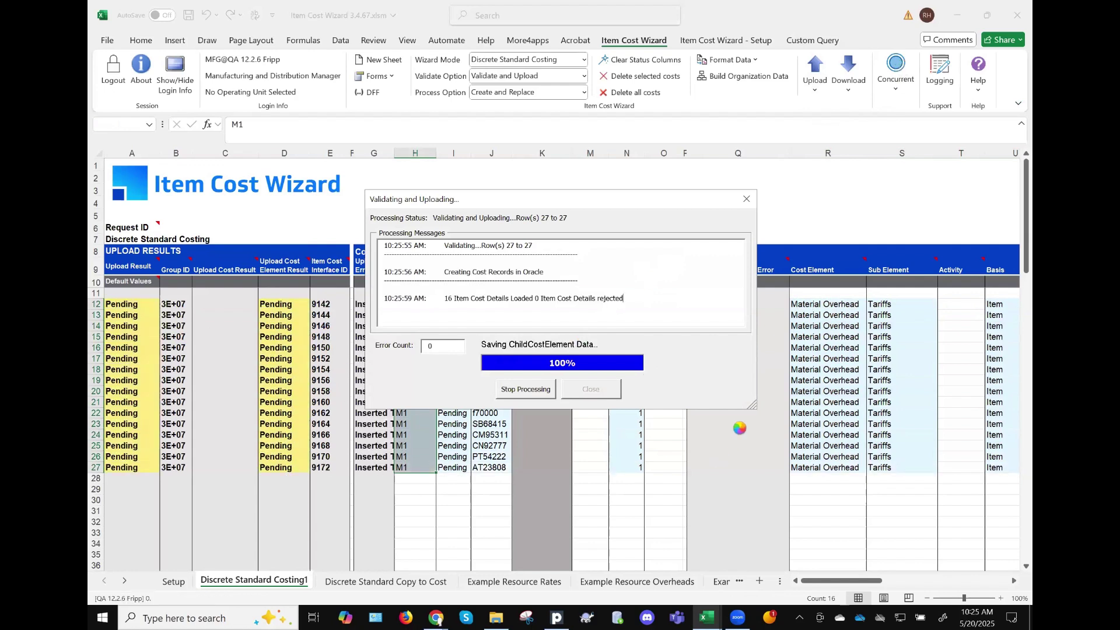
left_click(601, 391)
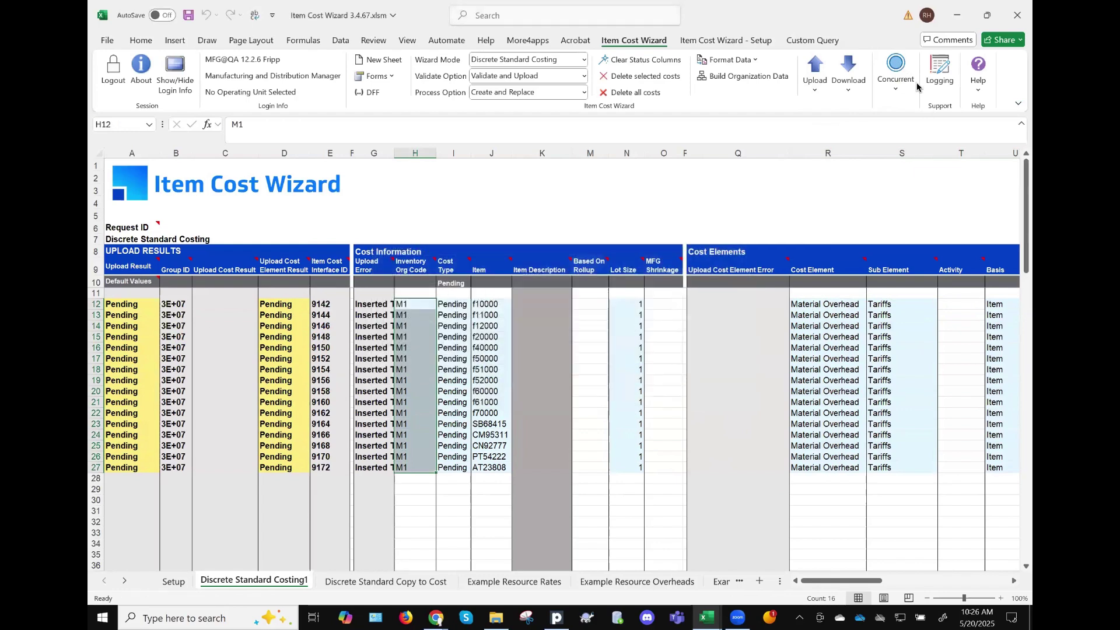
Submit the Import Standard Costs concurrent request for cost type Pending and dismiss the submission message
left_click(904, 74)
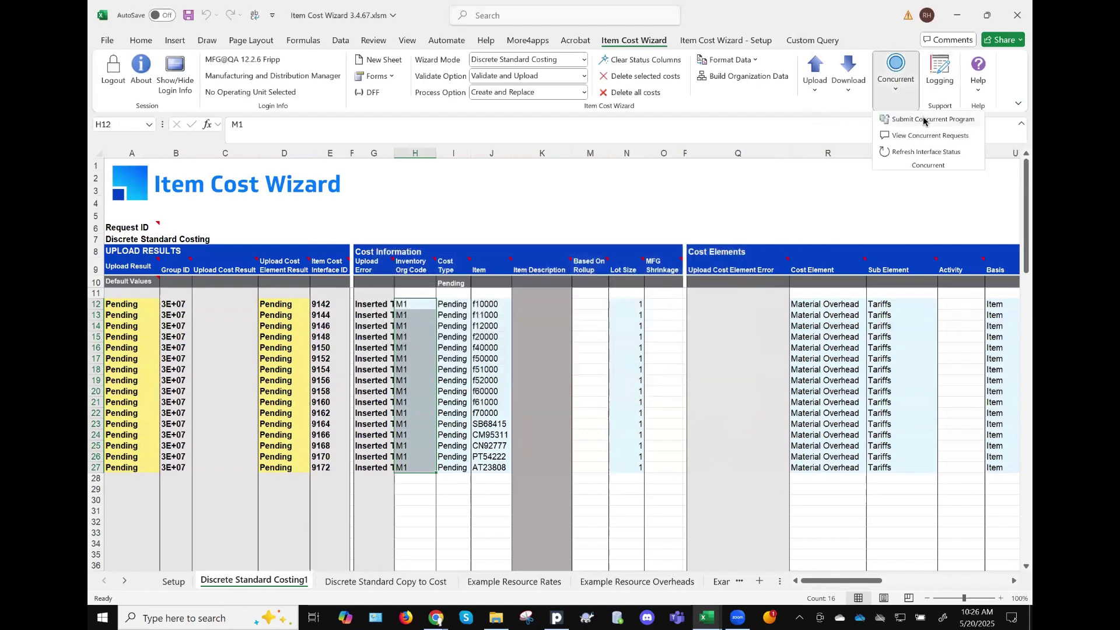
left_click(923, 120)
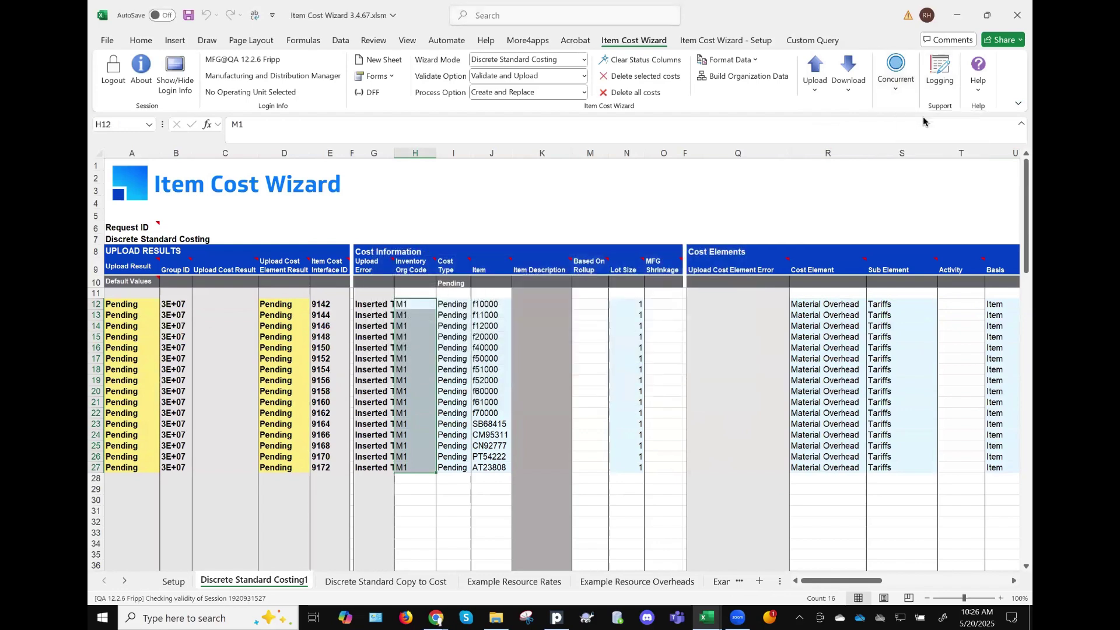
left_click(637, 293)
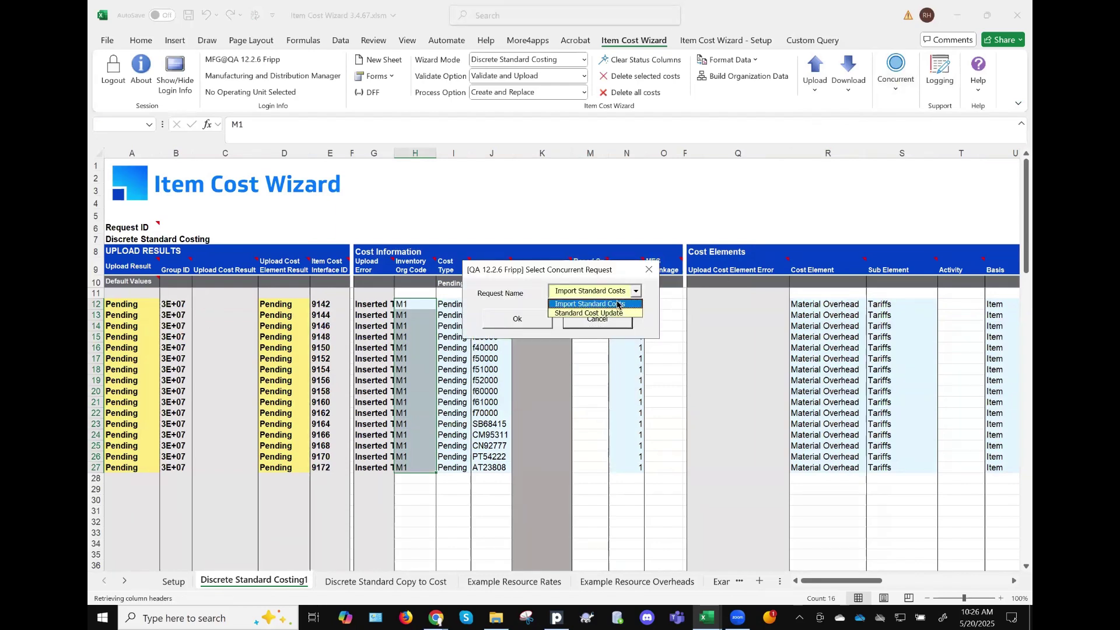
left_click(618, 304)
left_click(517, 318)
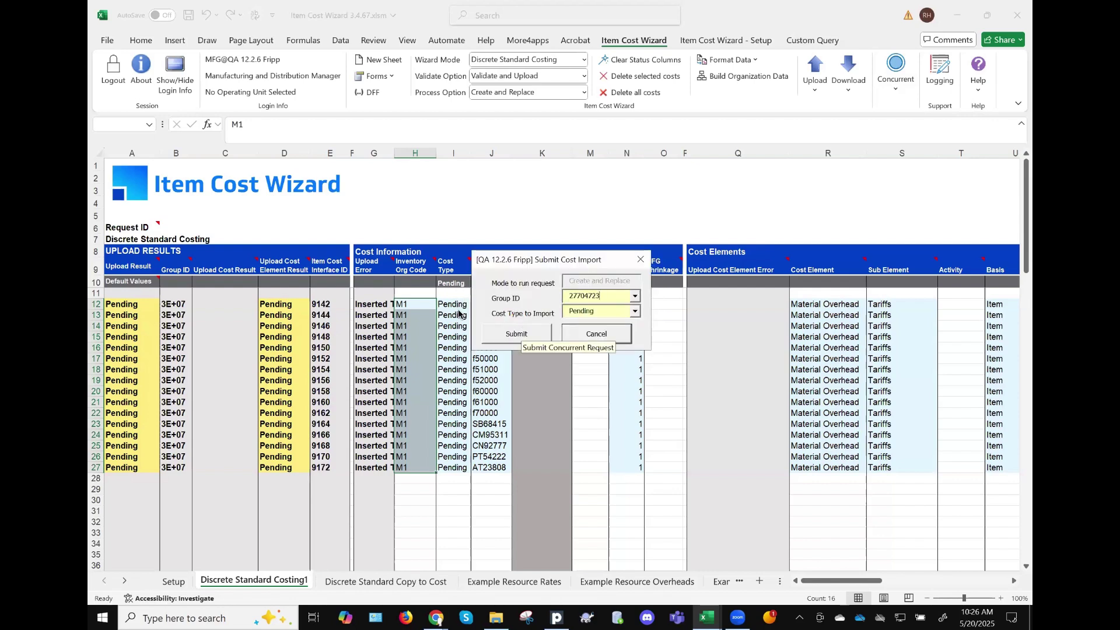
left_click(530, 344)
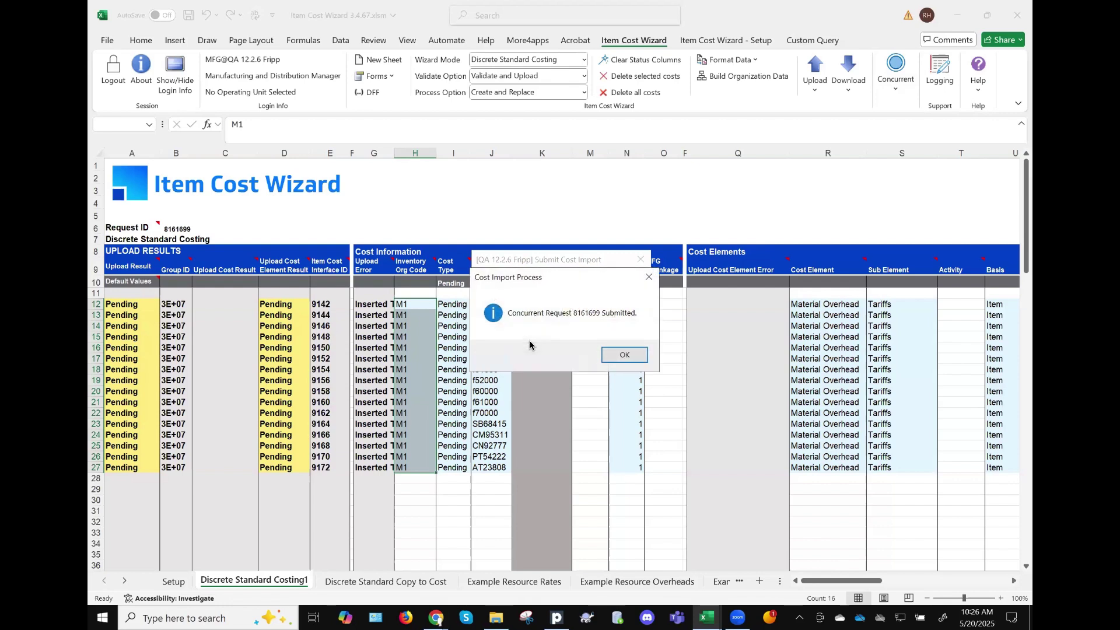
left_click(619, 352)
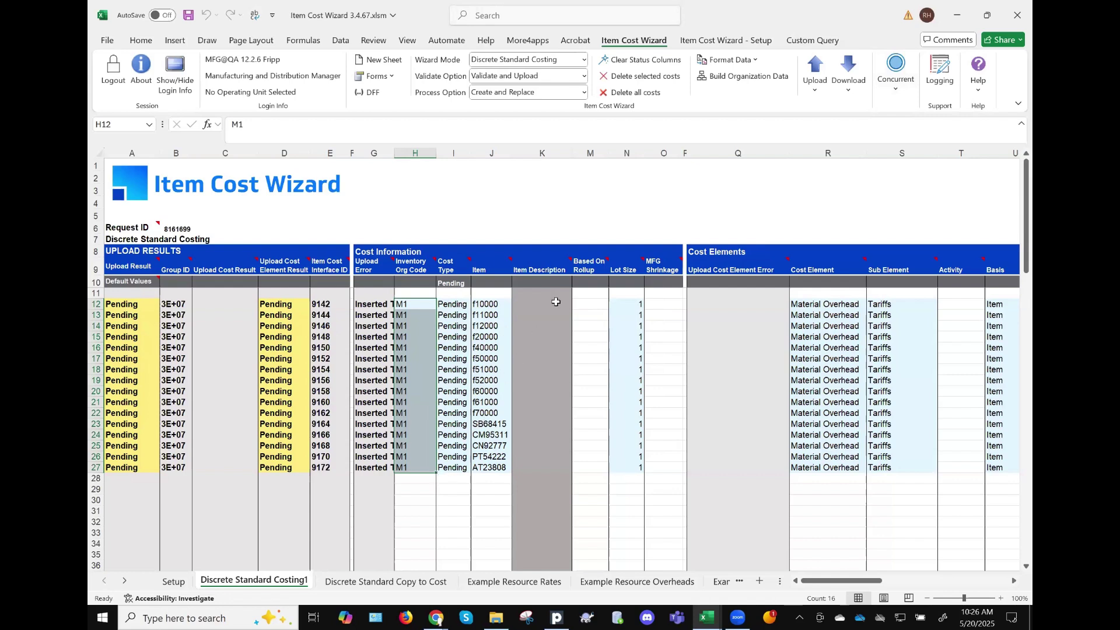
Review the Cost Type, Cost Element and Sub Element entries of the uploaded item rows
left_click(453, 359)
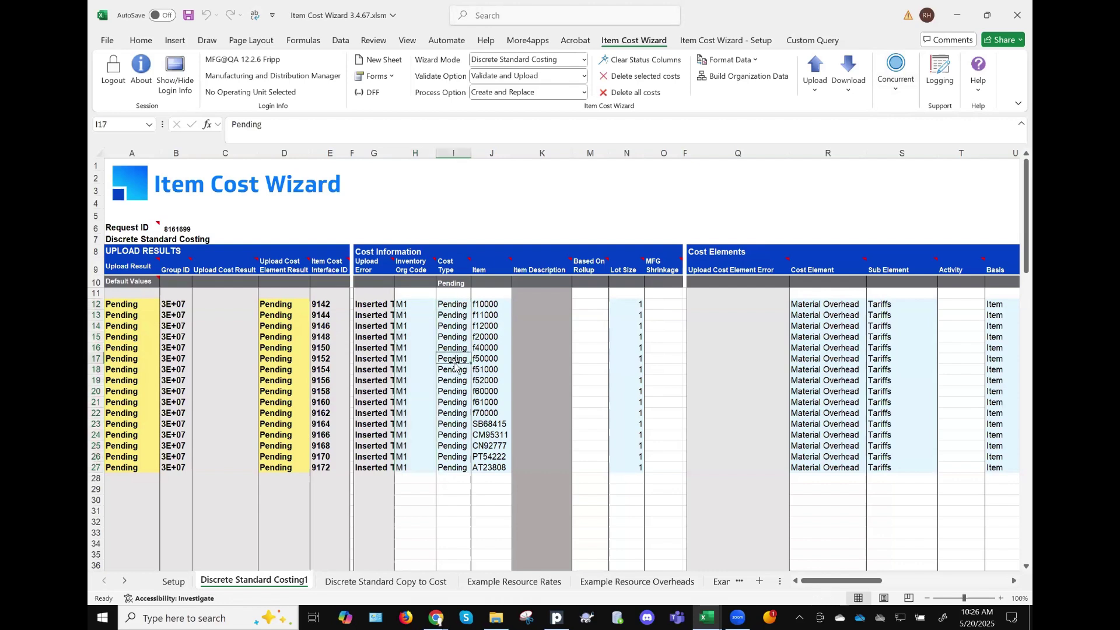
left_click(455, 421)
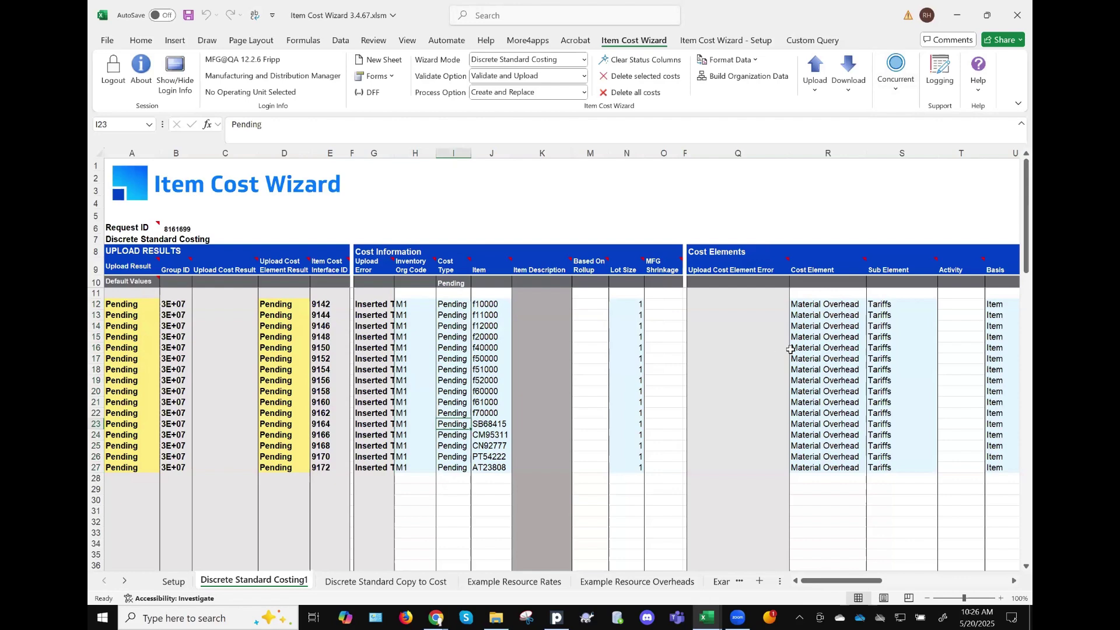
scroll(827, 359, "right", 2)
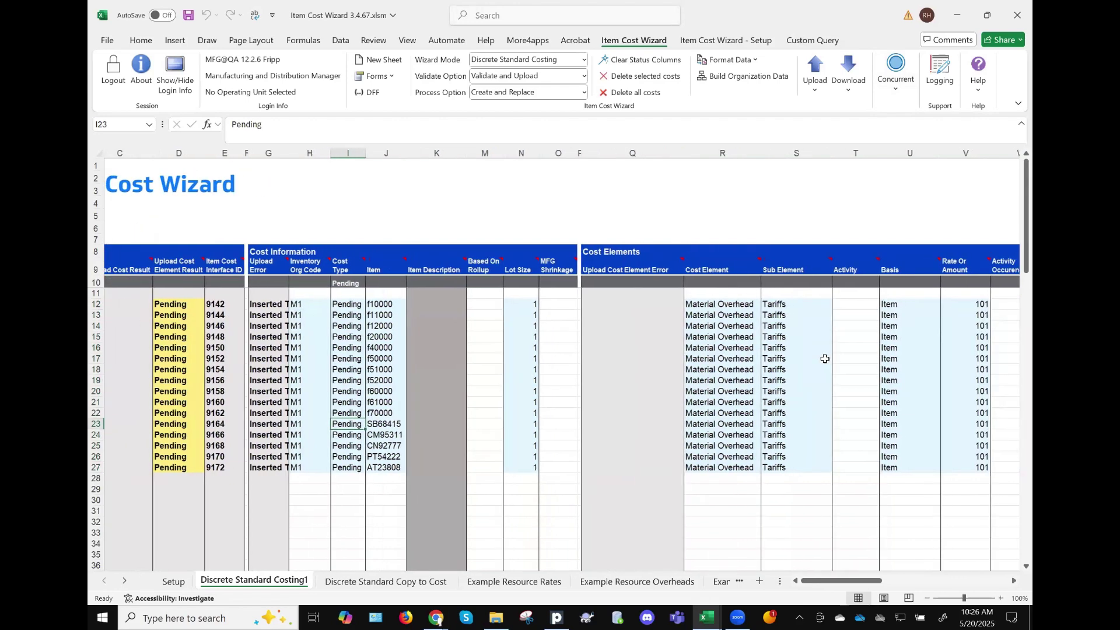
left_click(719, 305)
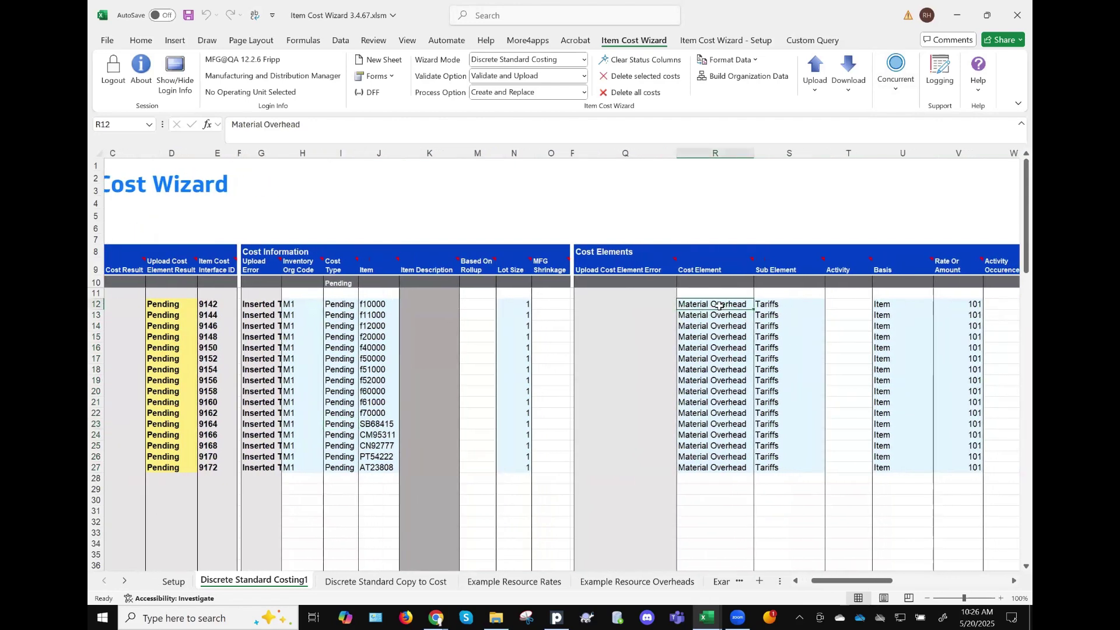
left_click(786, 305)
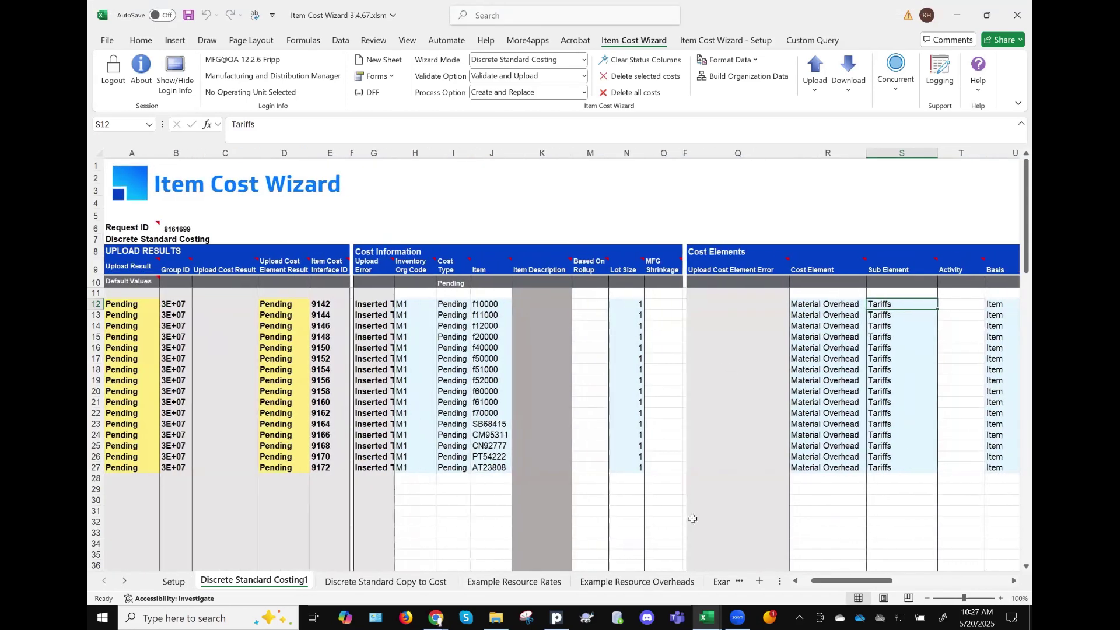
Switch to the Item Wizard_3.0.0_Demo workbook and open its Assign UNSPSC Category sheet
mouse_move(709, 620)
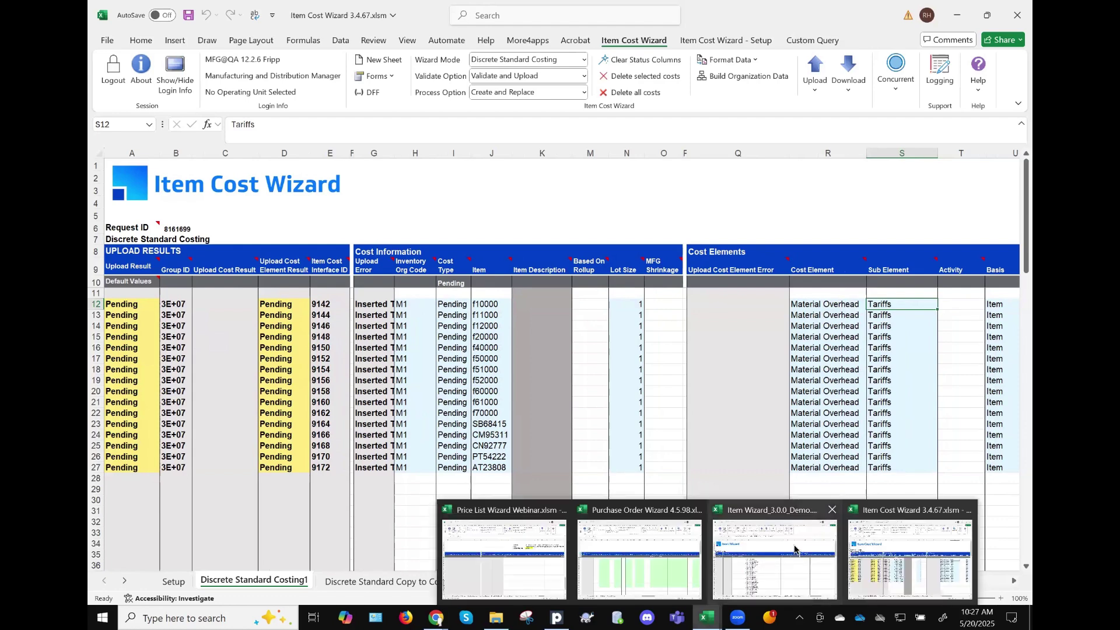
left_click(794, 549)
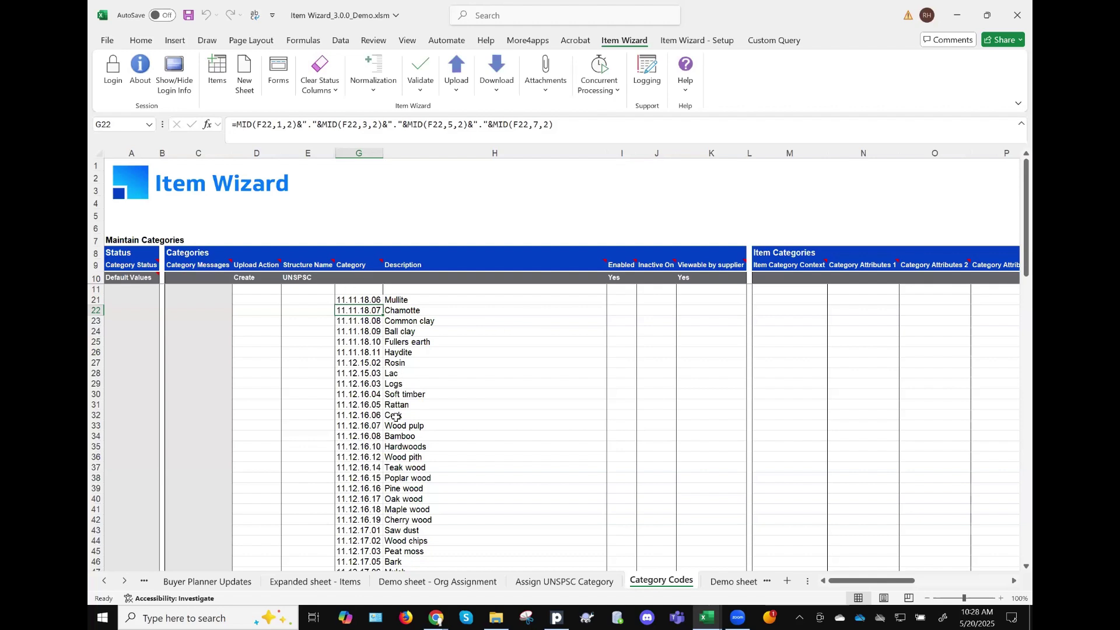
left_click(555, 583)
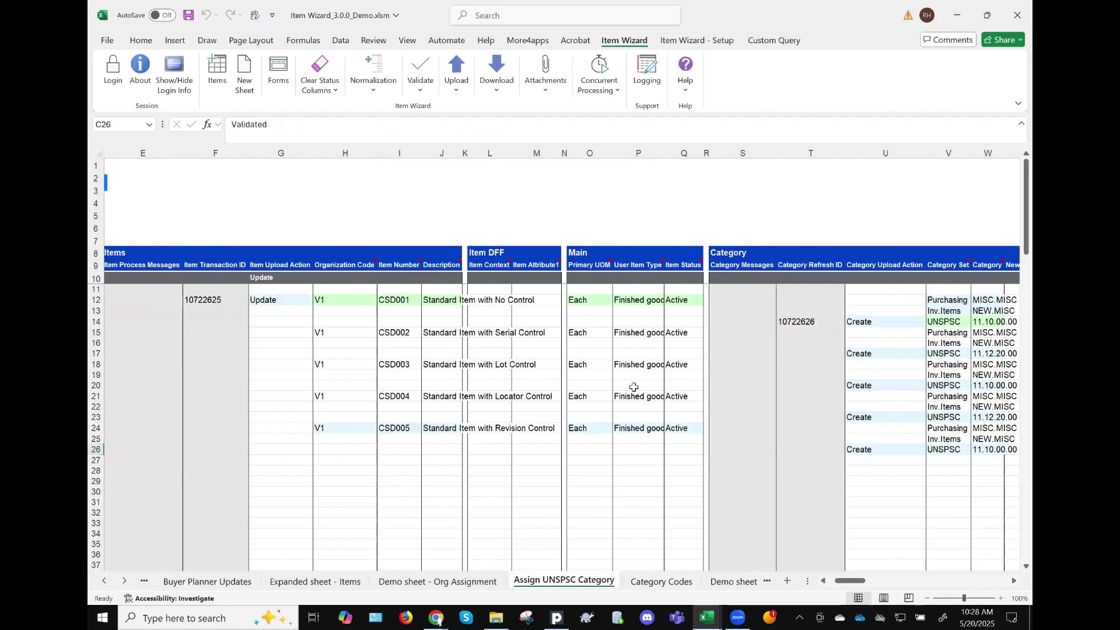
Examine the items' upload statuses, item details and category set assignments across the Assign UNSPSC Category sheet
scroll(697, 360, "right", 3)
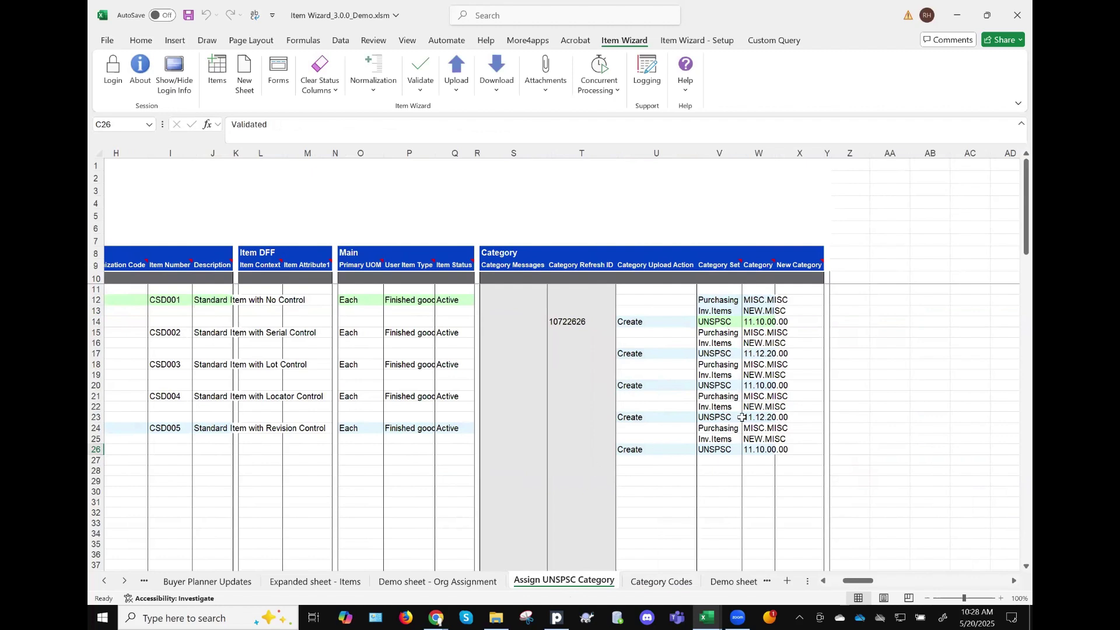
scroll(742, 417, "left", 3)
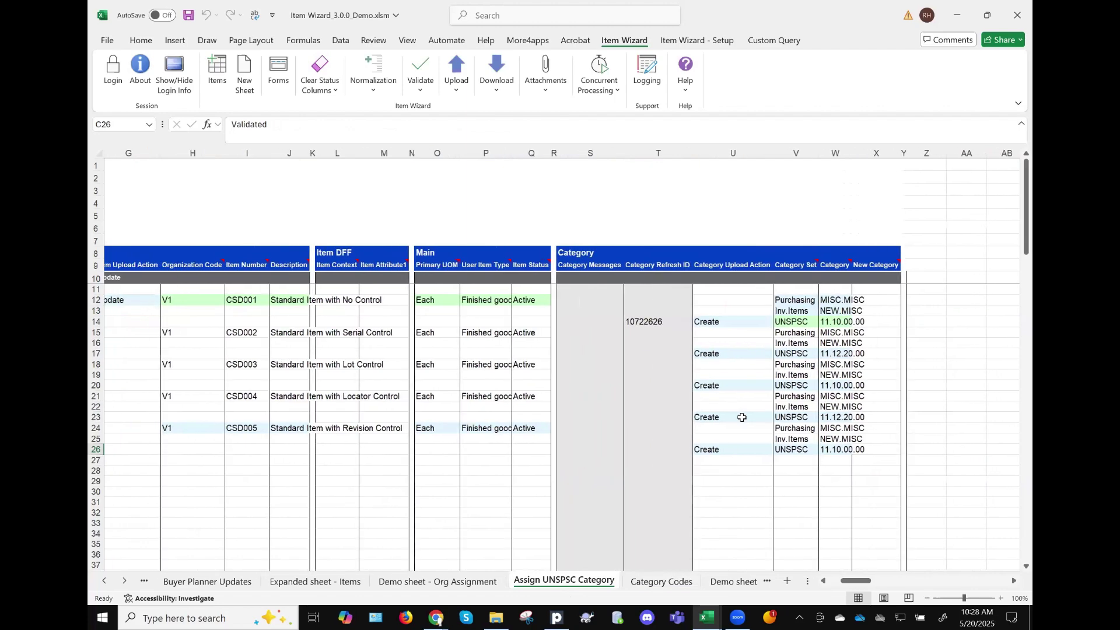
scroll(742, 417, "left", 3)
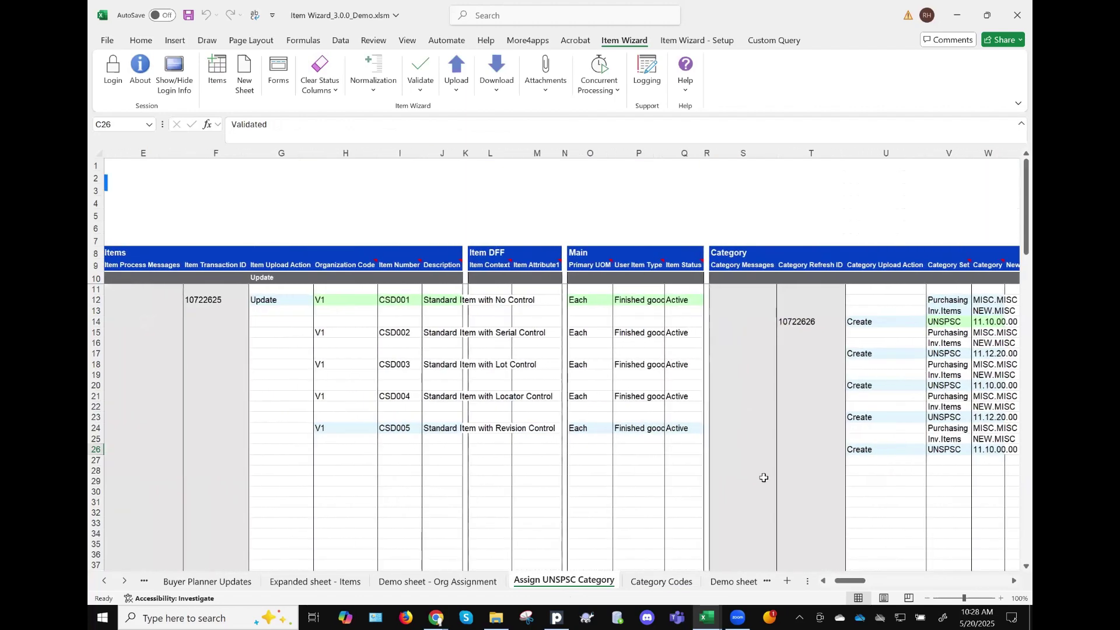
scroll(764, 477, "left", 5)
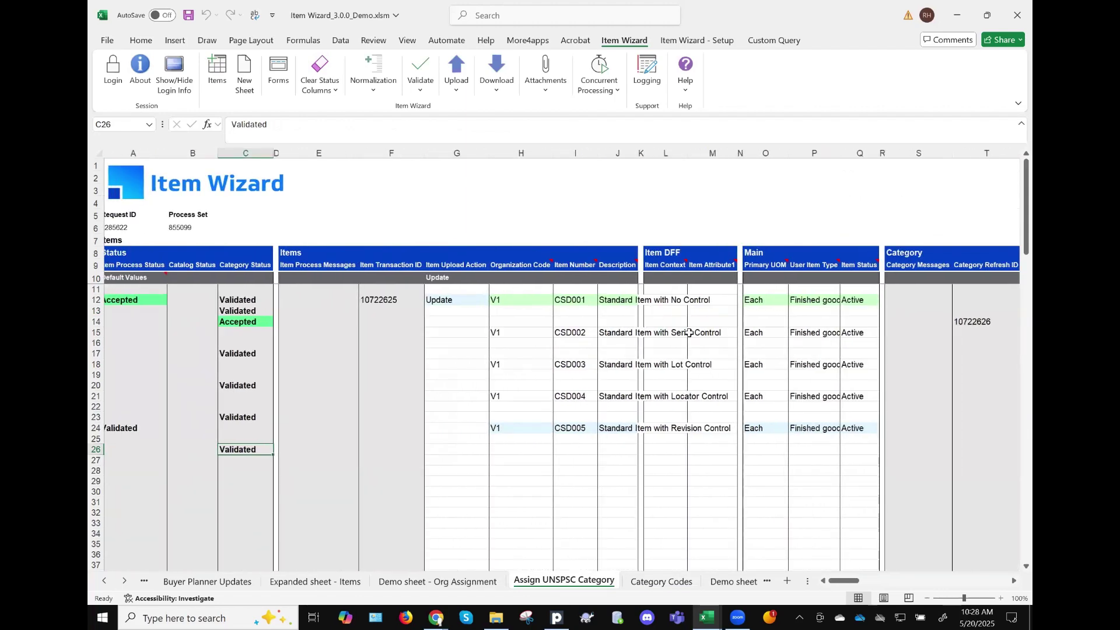
scroll(763, 336, "right", 5)
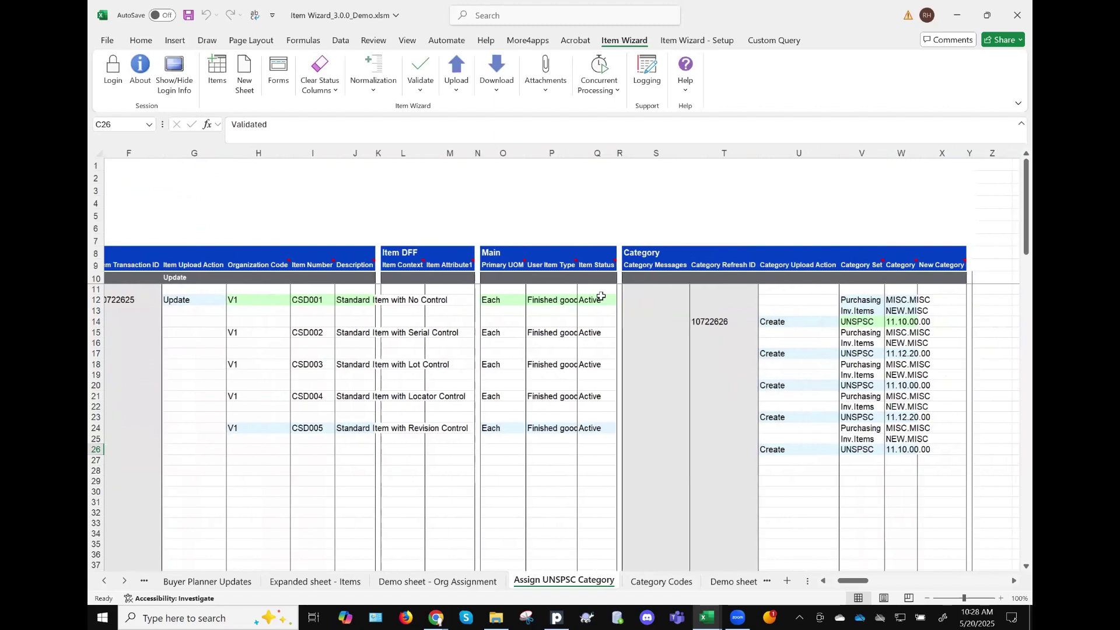
scroll(466, 382, "left", 5)
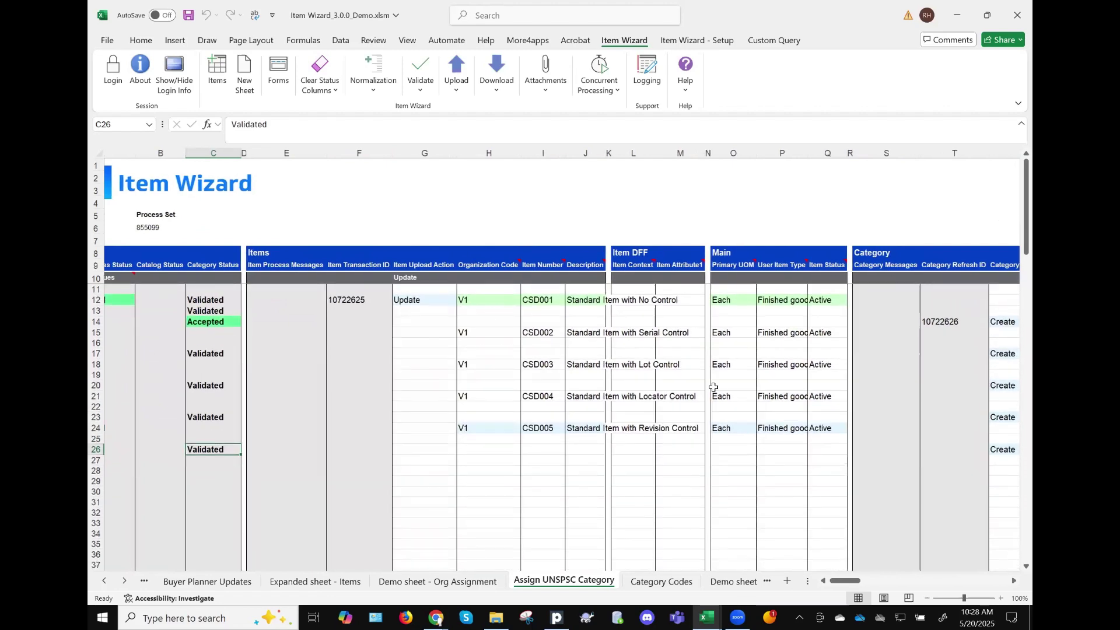
scroll(692, 388, "right", 5)
scroll(692, 388, "right", 3)
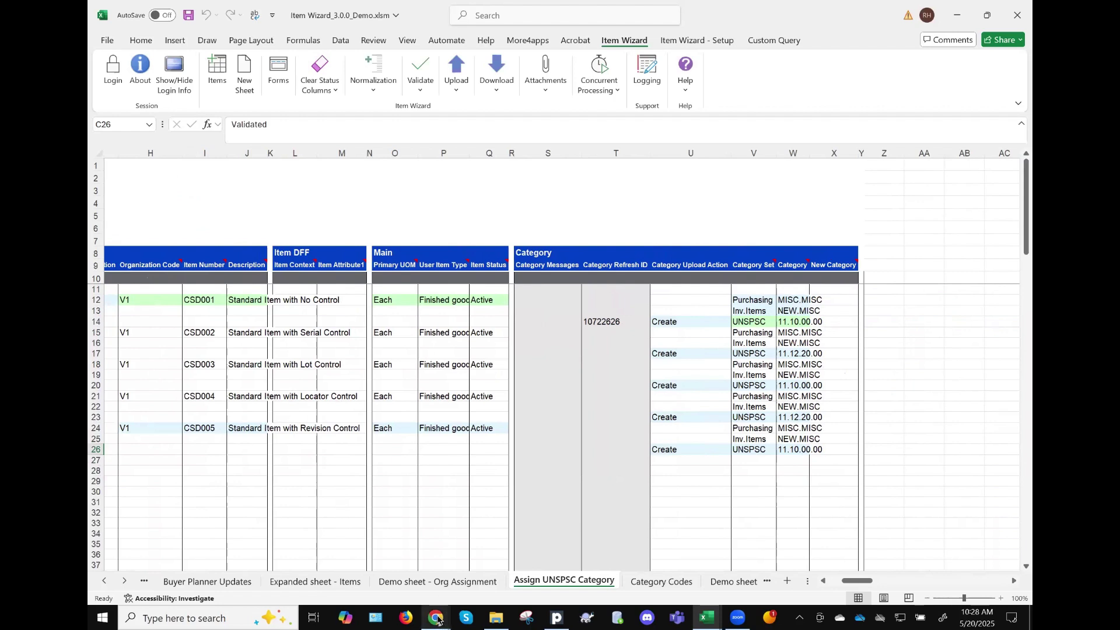
View the More4apps Community home page in Chrome and return to the Item Wizard workbook
mouse_move(439, 621)
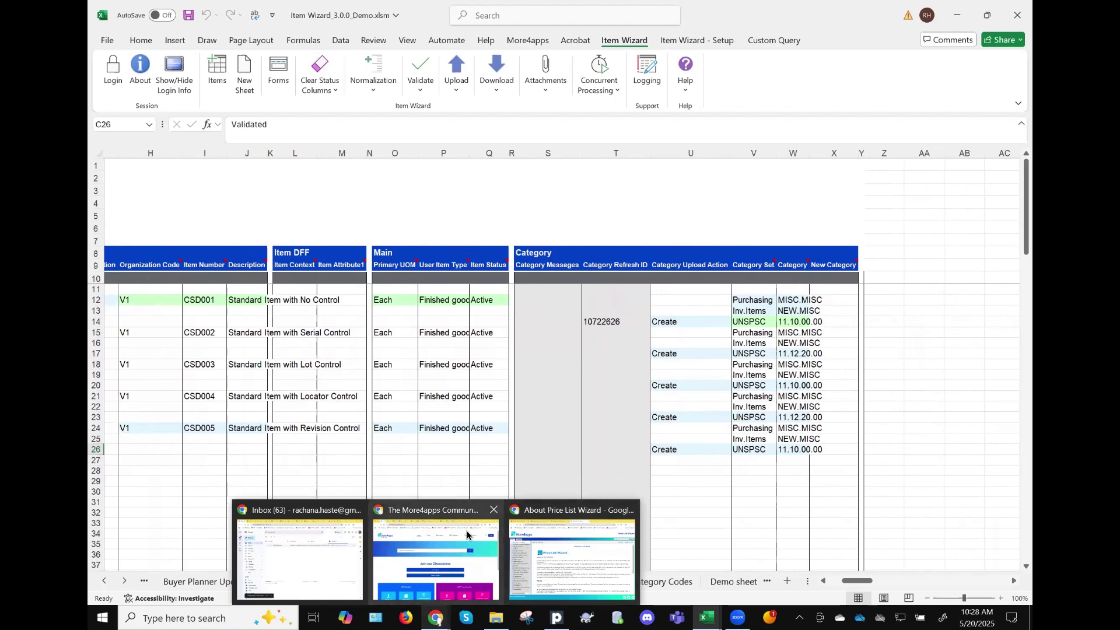
left_click(467, 535)
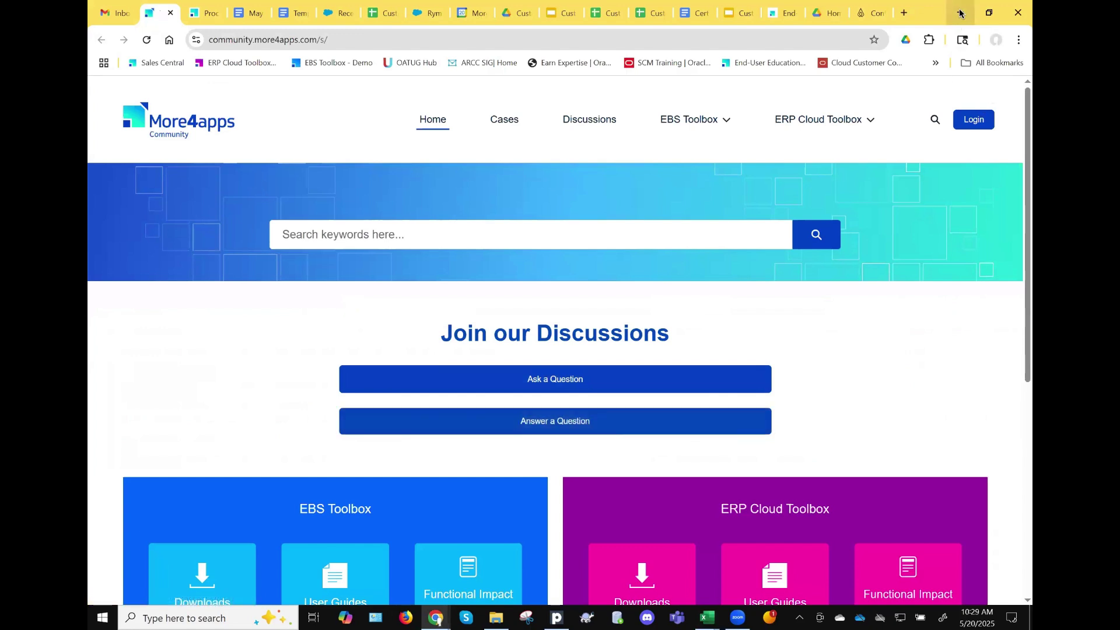
key("alt+Tab")
mouse_move(436, 617)
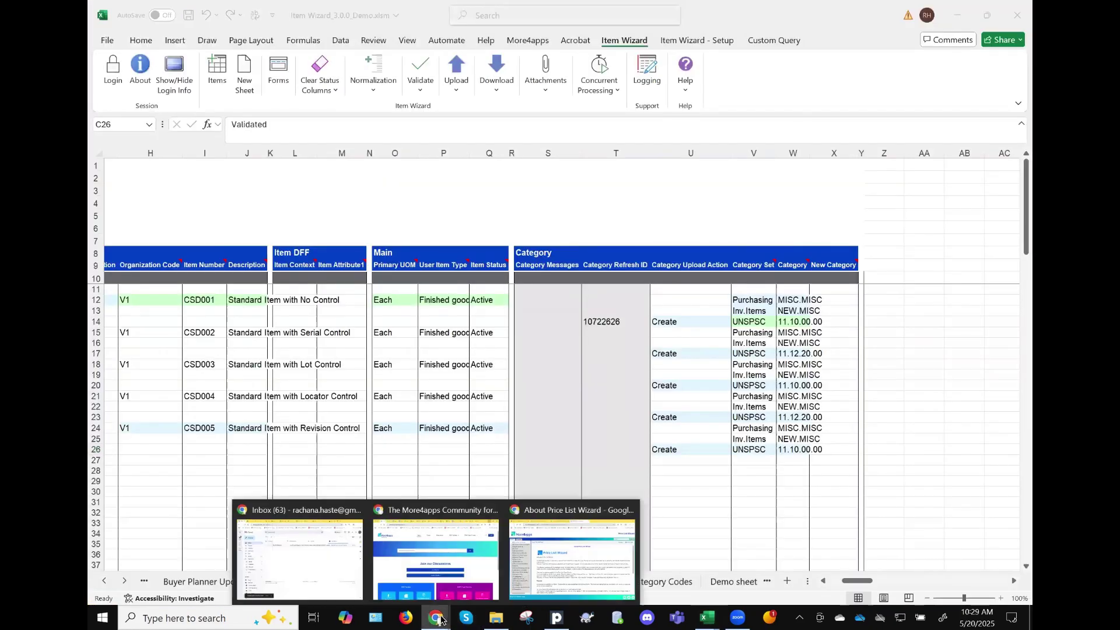
Switch to Chrome and view the More4apps Community Discussions page and the list of EBS Toolbox user guides
left_click(567, 542)
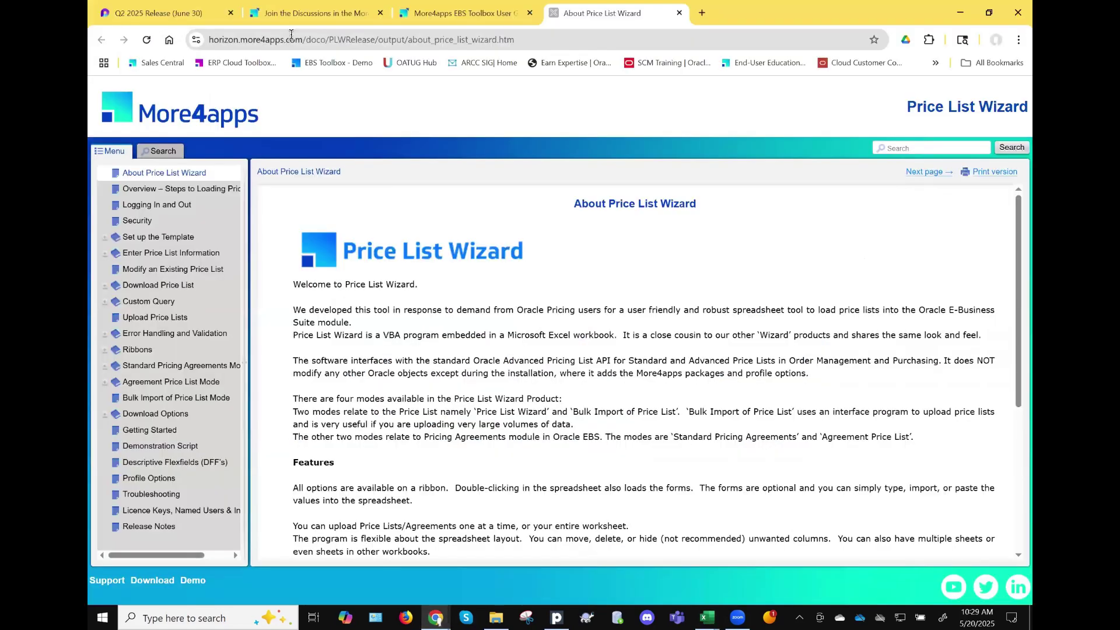
left_click(299, 15)
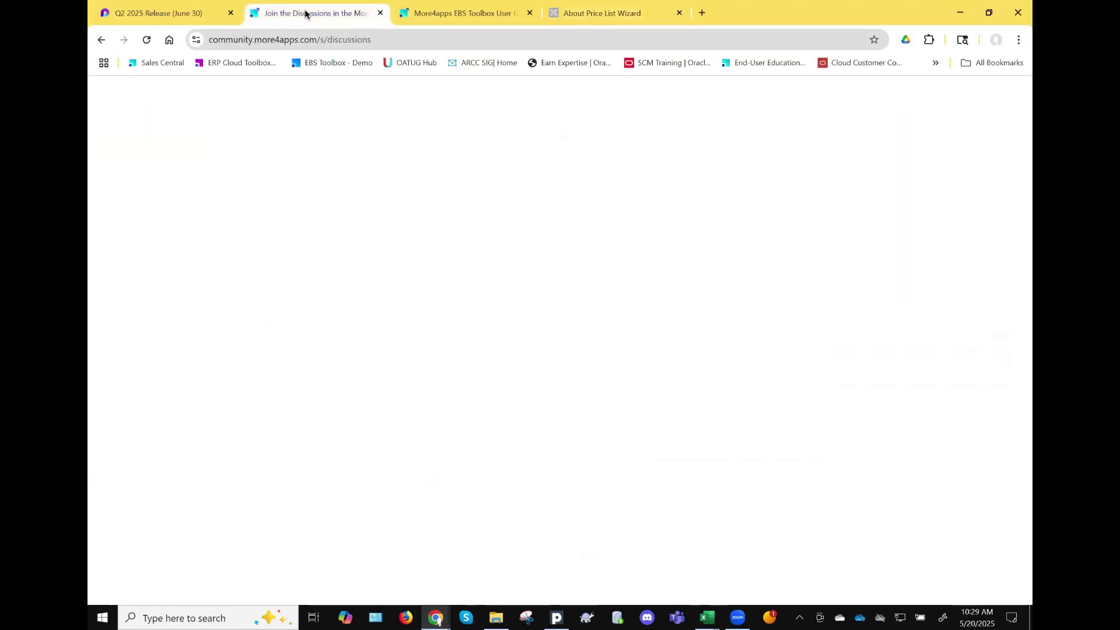
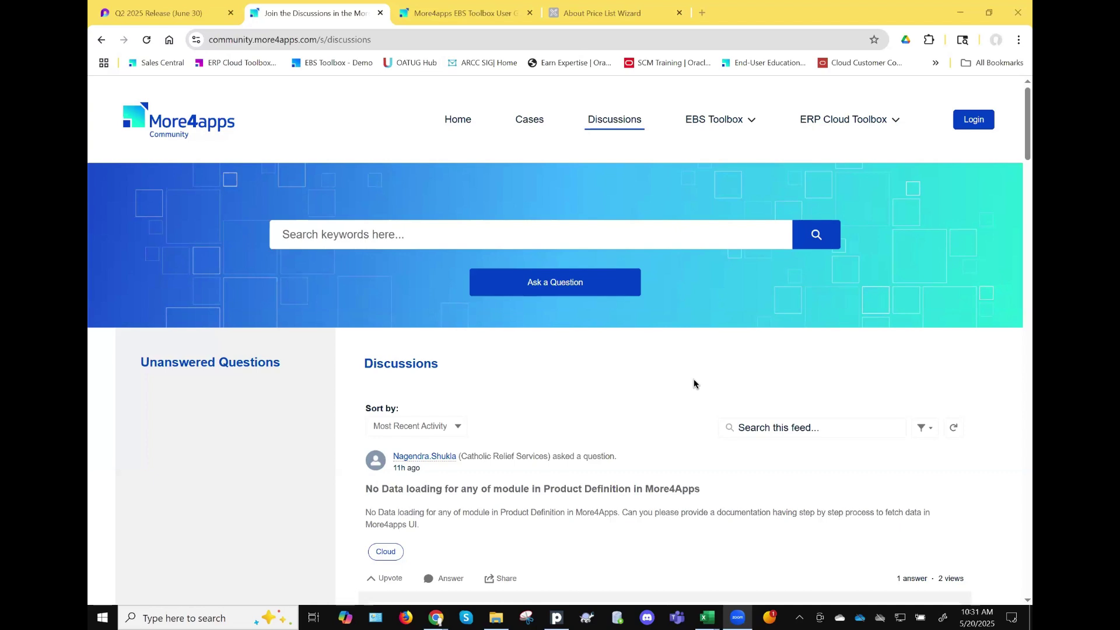
left_click(461, 12)
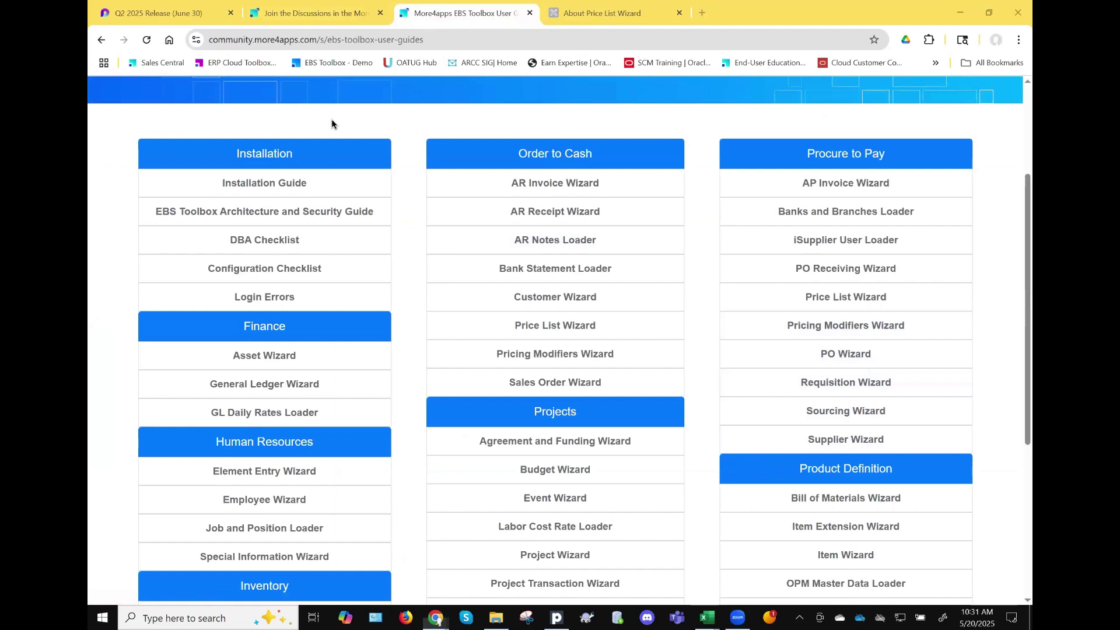
scroll(755, 367, "down", 1)
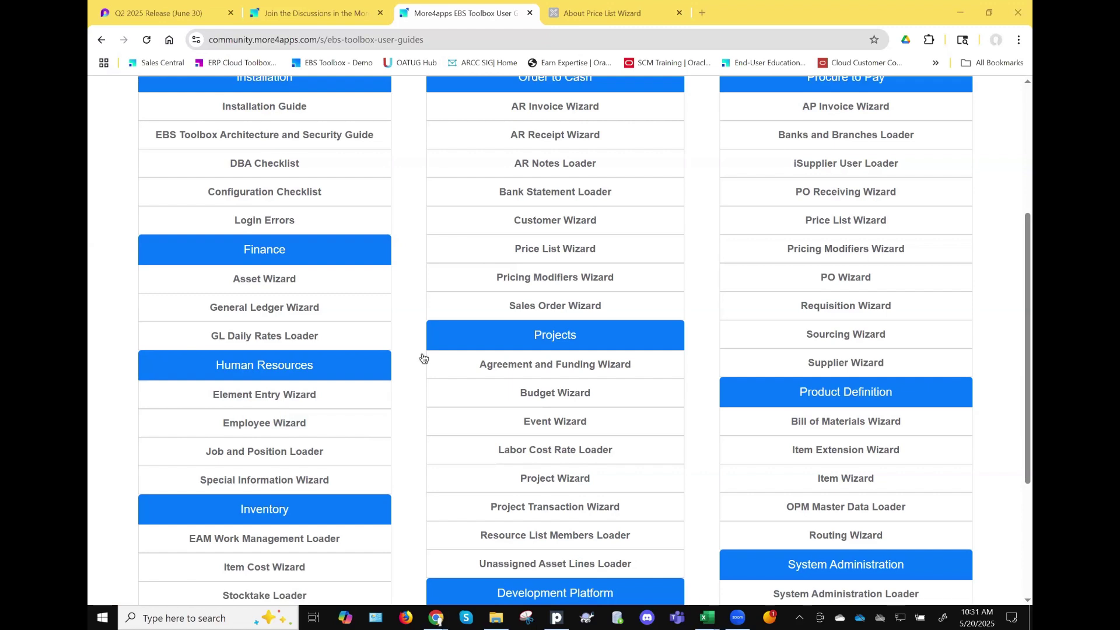
scroll(422, 357, "up", 1)
scroll(421, 357, "down", 2)
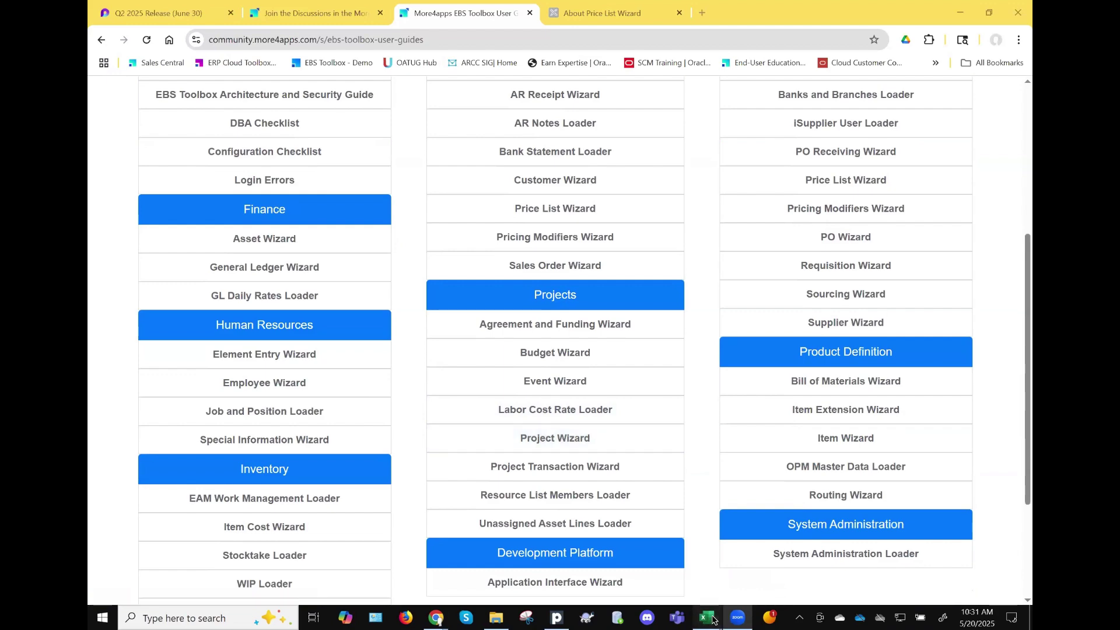
Switch to the Demos folder in File Explorer and look through the files whose names start with M
mouse_move(713, 620)
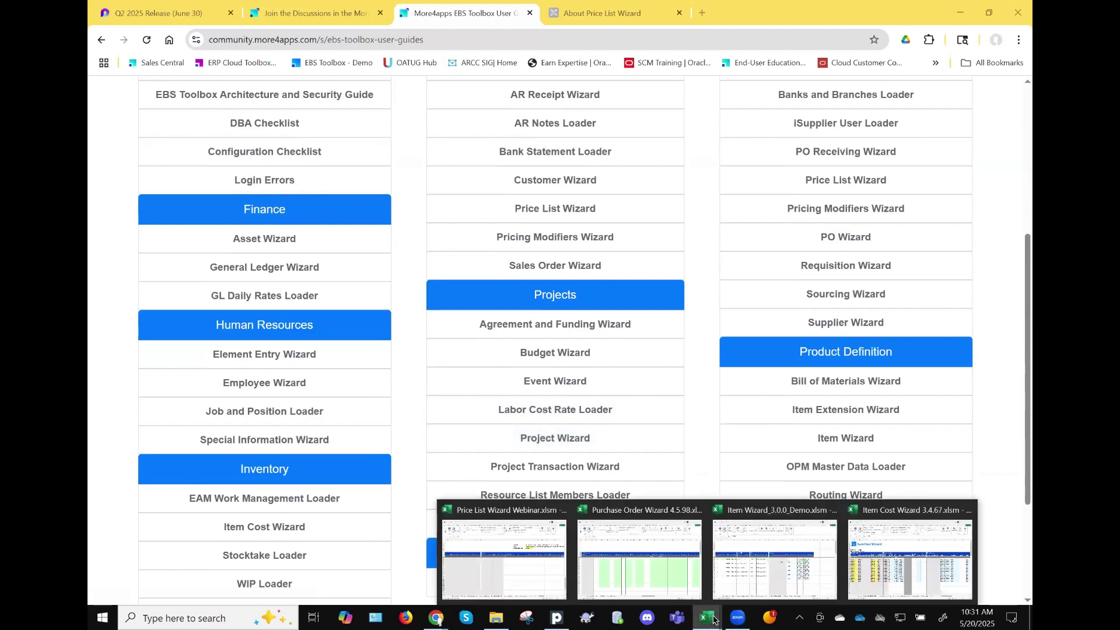
left_click(889, 548)
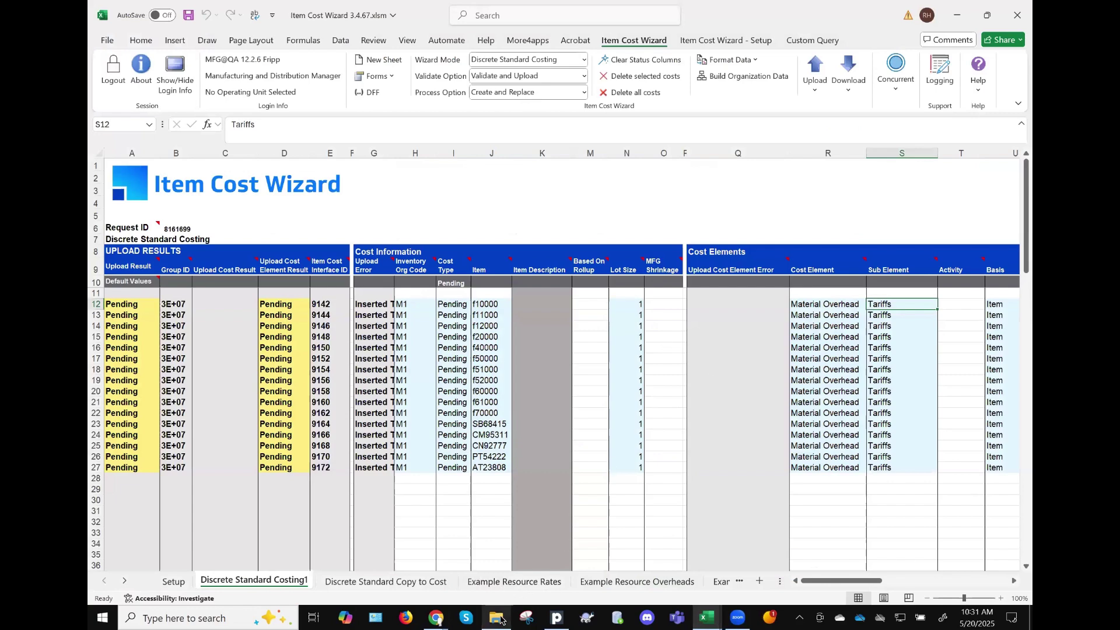
mouse_move(501, 620)
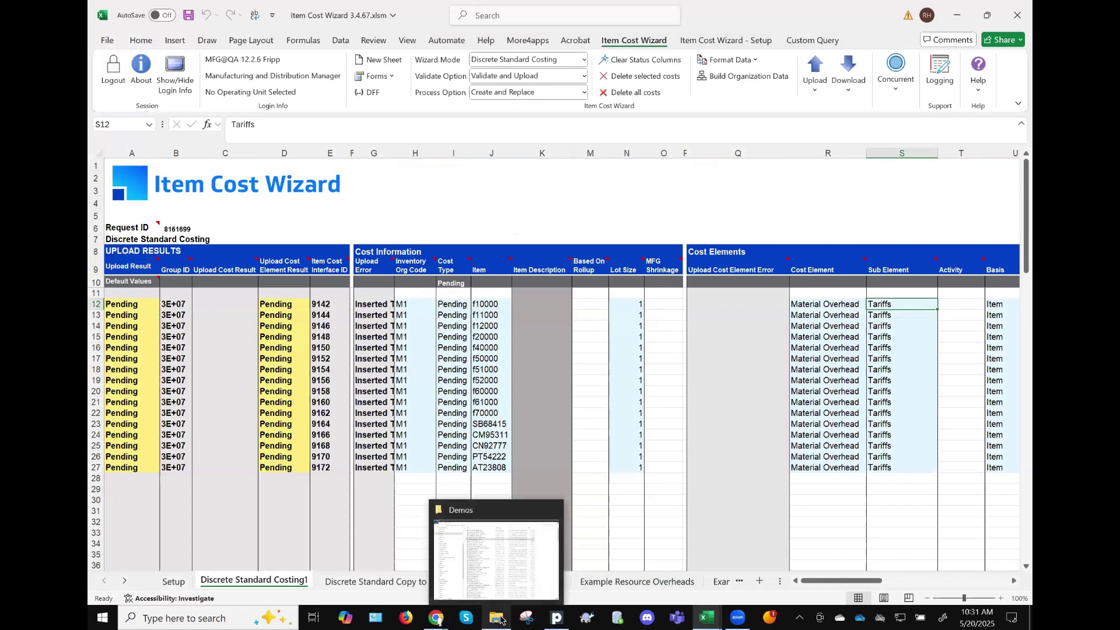
left_click(502, 545)
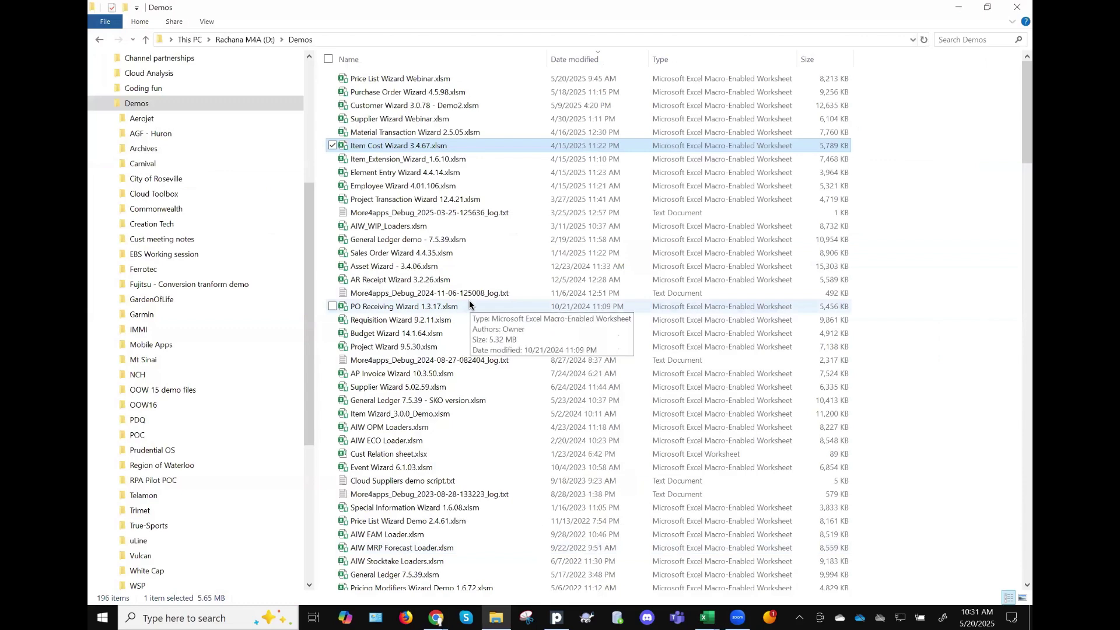
key("m")
key("m")
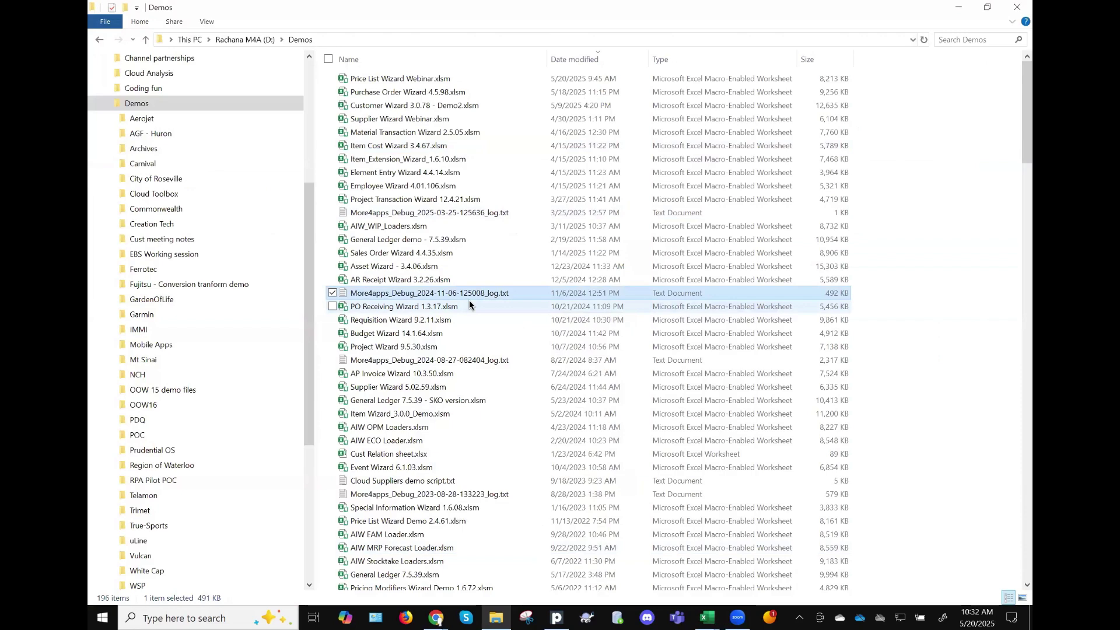
key("m")
key("m")
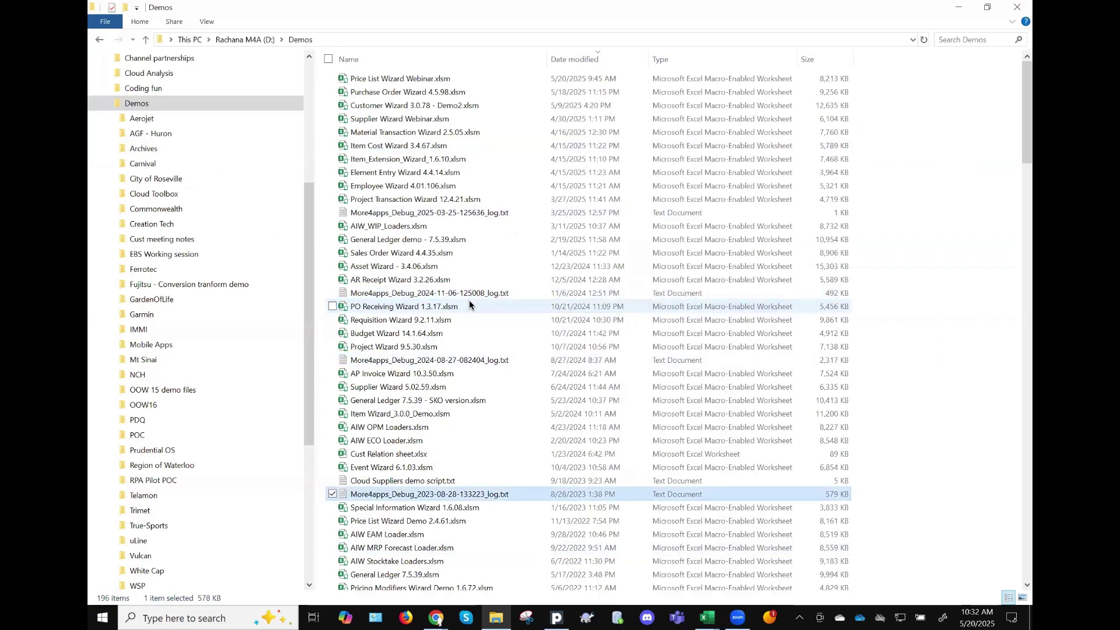
key("m")
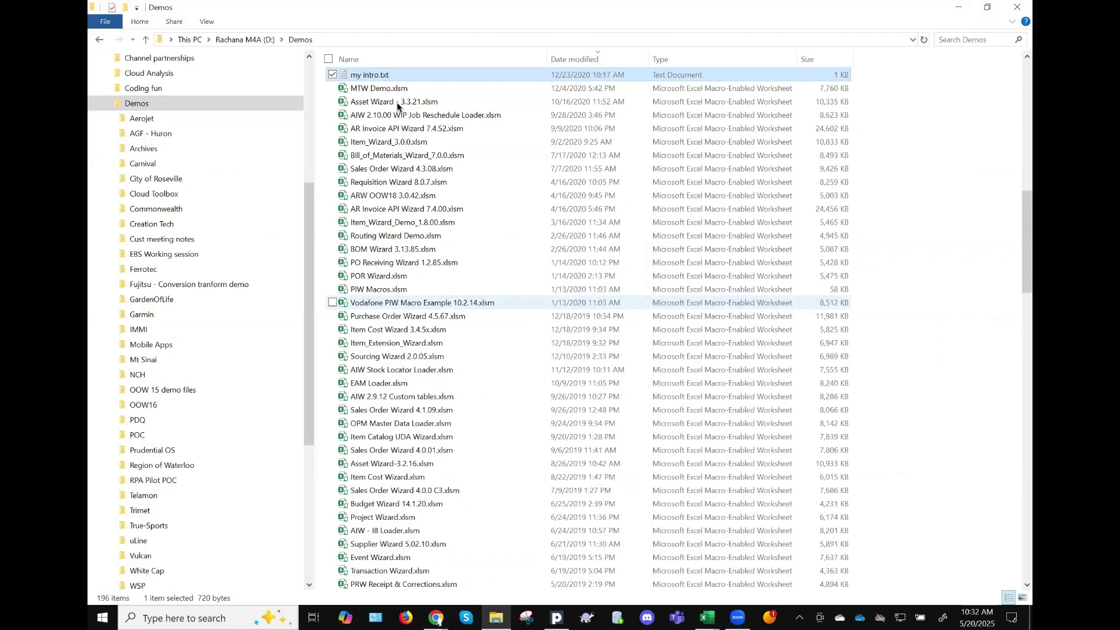
key("m")
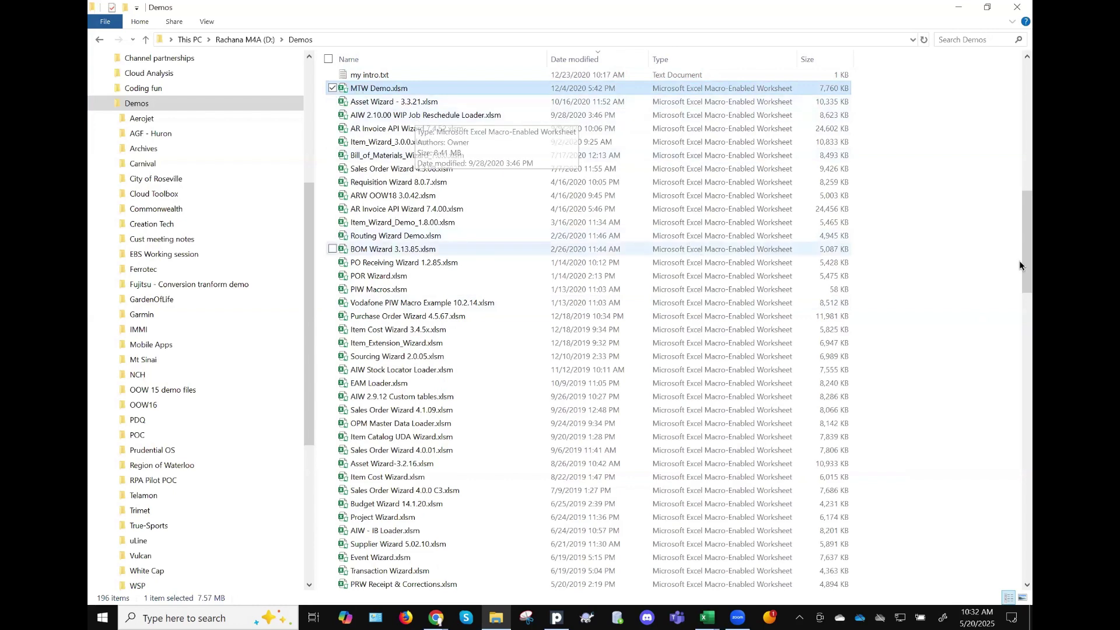
Return to the beginning of the Demos file list and select Material Transaction Wizard 2.5.05.xlsm
left_click_drag(1020, 262, 1021, 130)
left_click(367, 80)
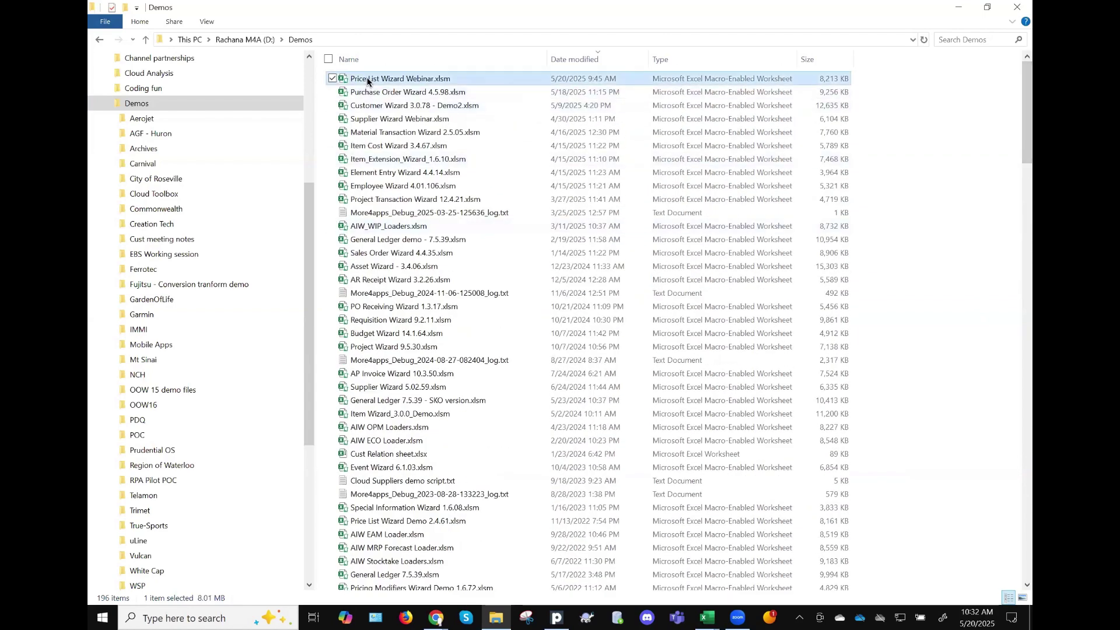
key("Down")
key("Down")
key("Down")
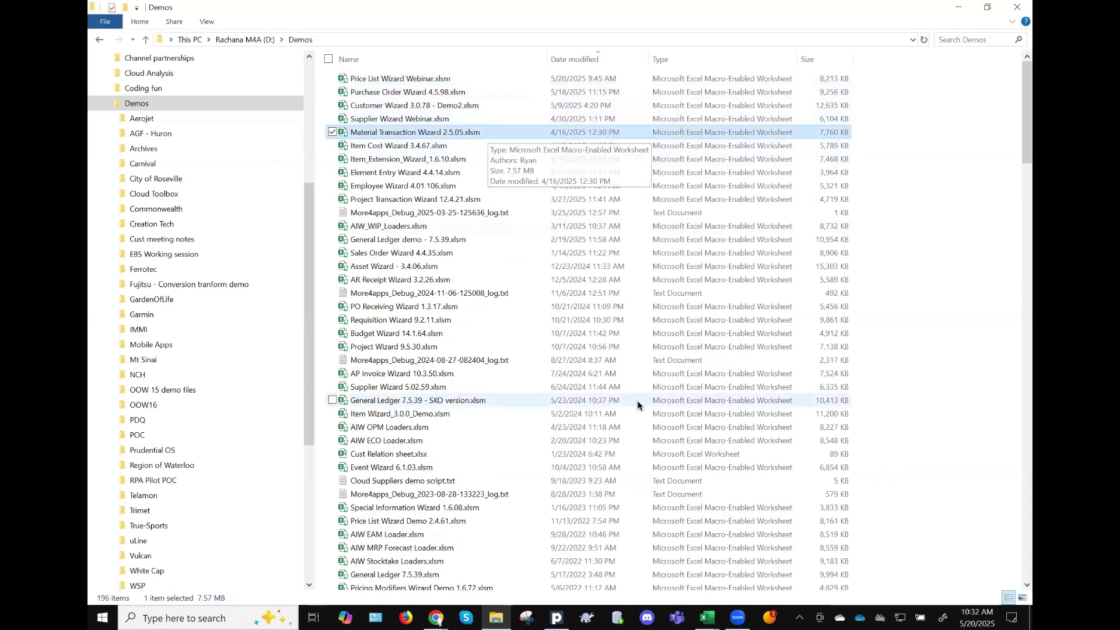
Switch to the Price List Wizard Webinar workbook and examine the Header, Price List Lines and Price Breaks columns on the Price List Demo Full sheet
left_click(738, 618)
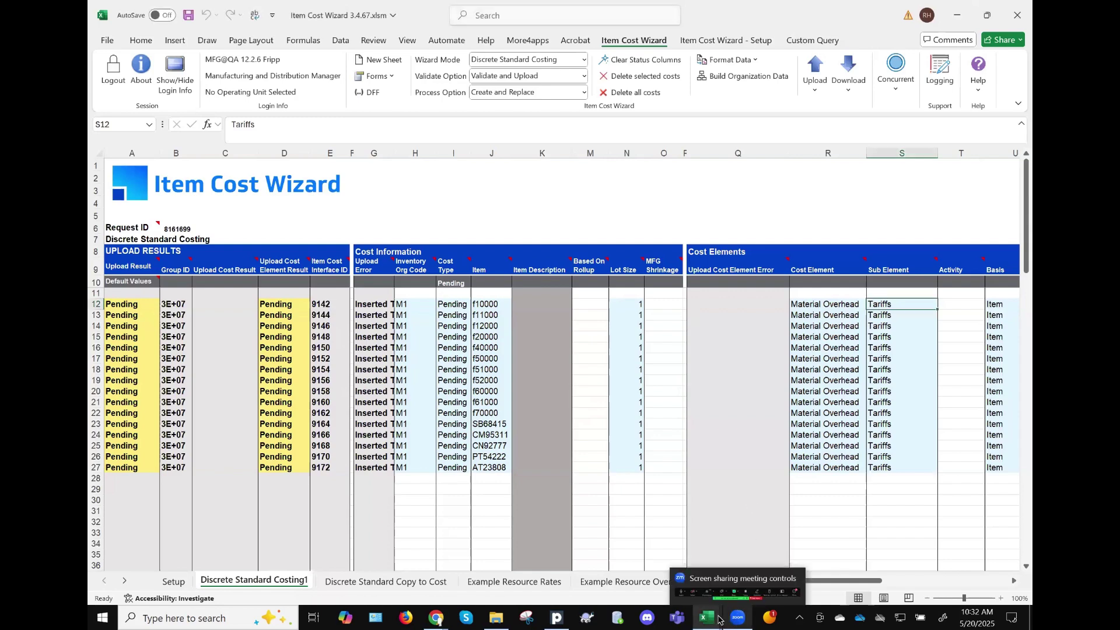
mouse_move(718, 609)
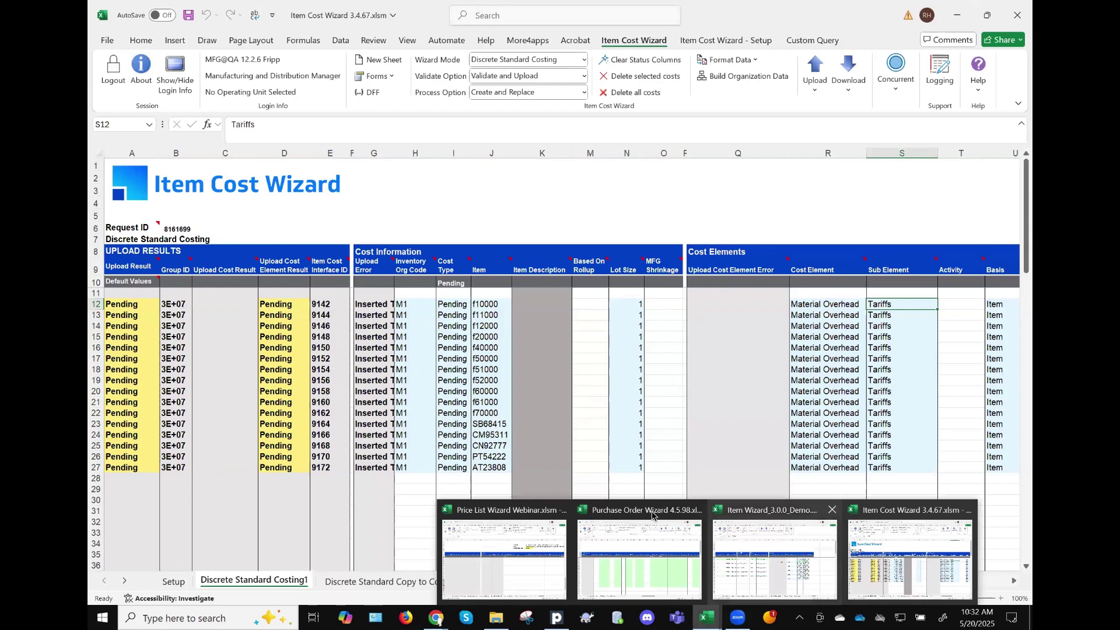
left_click(526, 546)
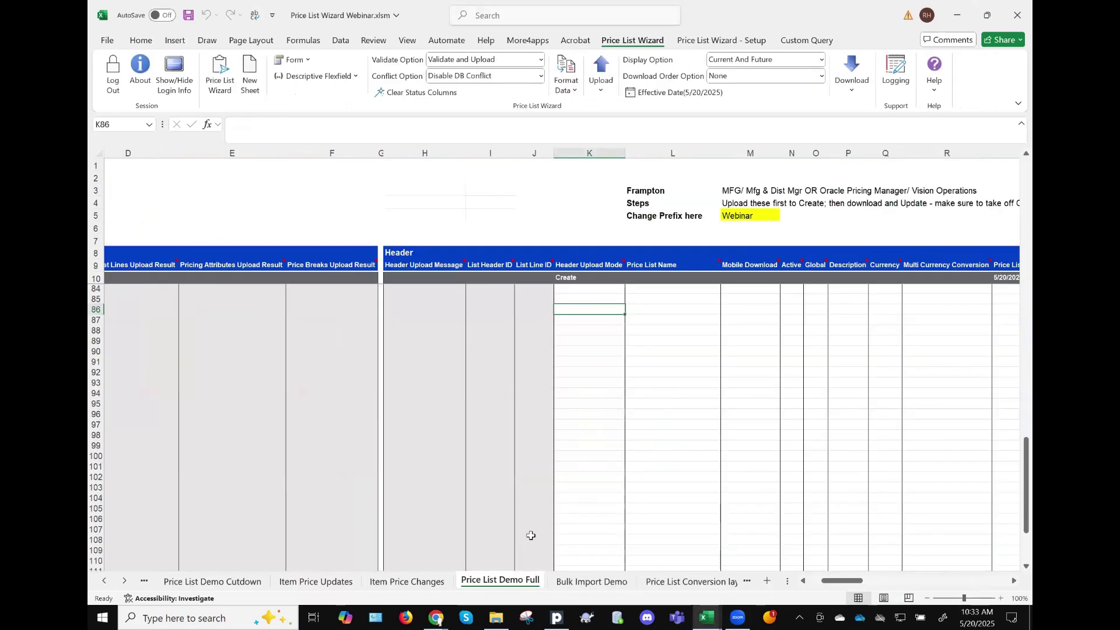
scroll(685, 441, "right", 1)
scroll(686, 442, "right", 10)
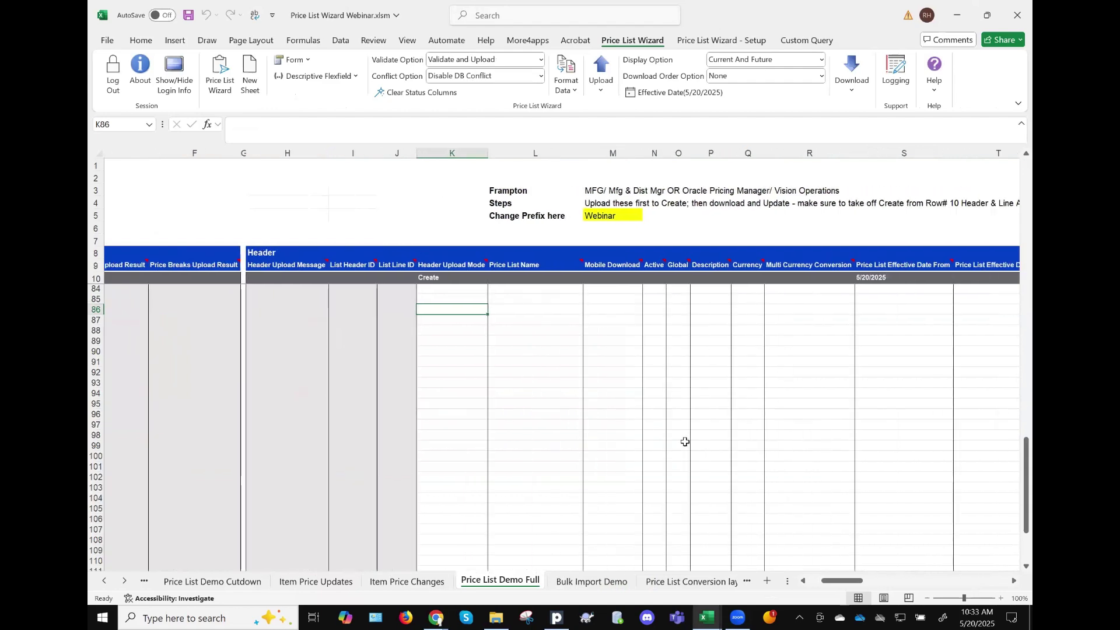
scroll(685, 442, "right", 15)
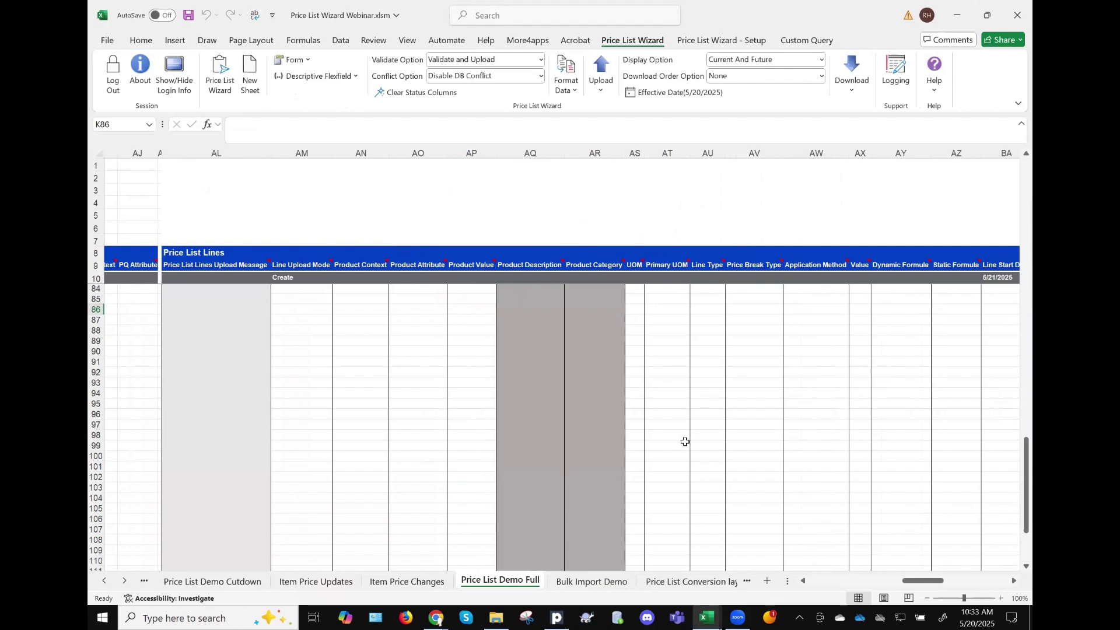
scroll(686, 442, "right", 8)
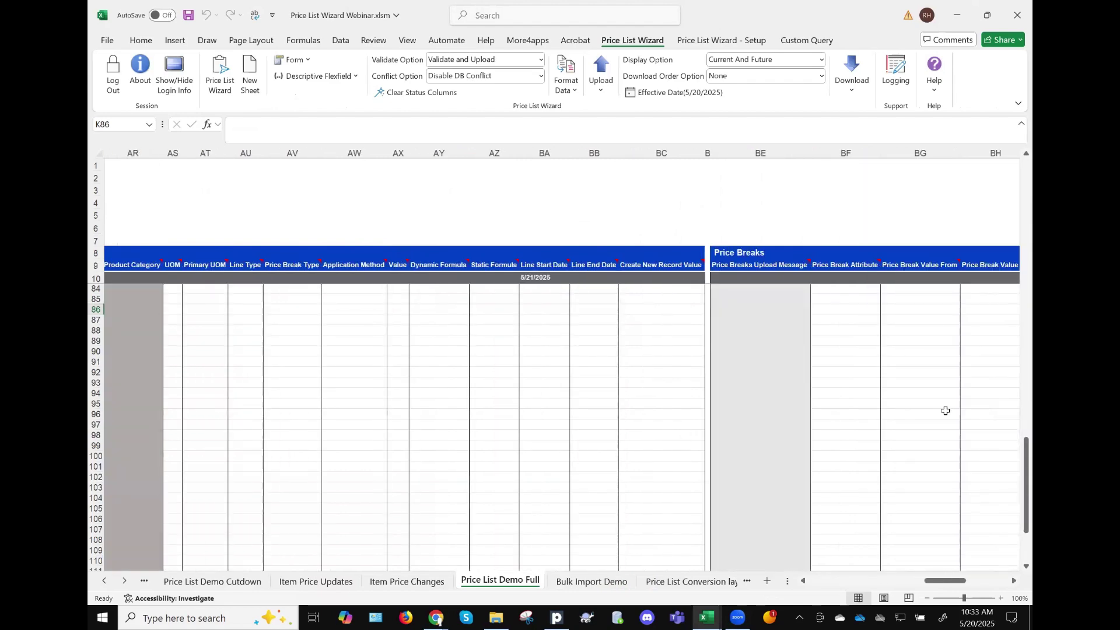
scroll(945, 411, "up", 4)
scroll(946, 410, "right", 5)
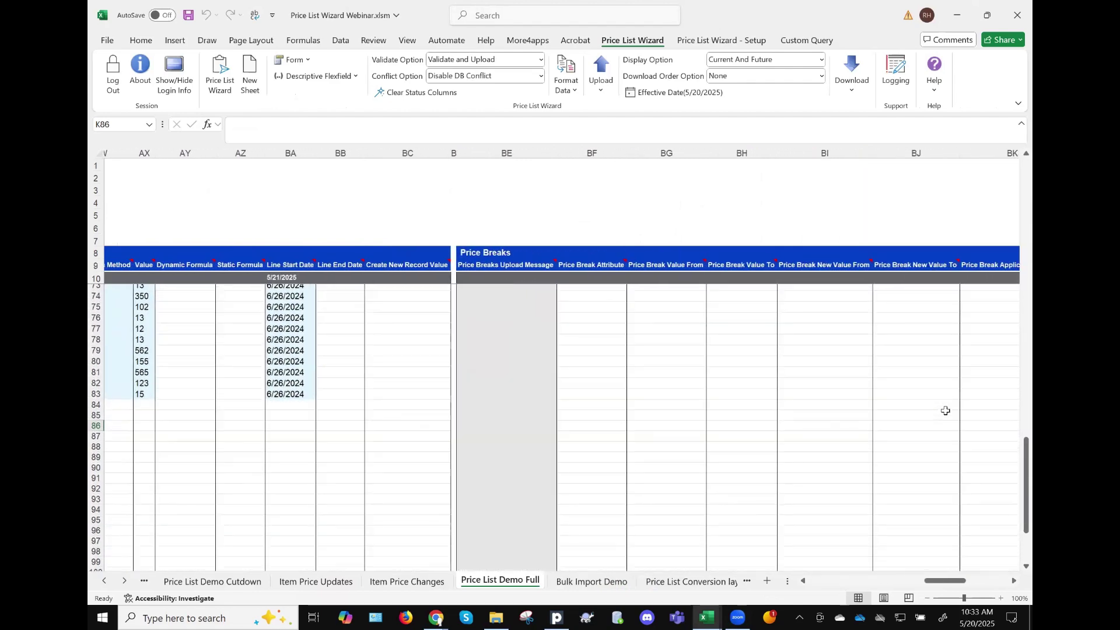
scroll(946, 411, "right", 4)
scroll(930, 405, "up", 1)
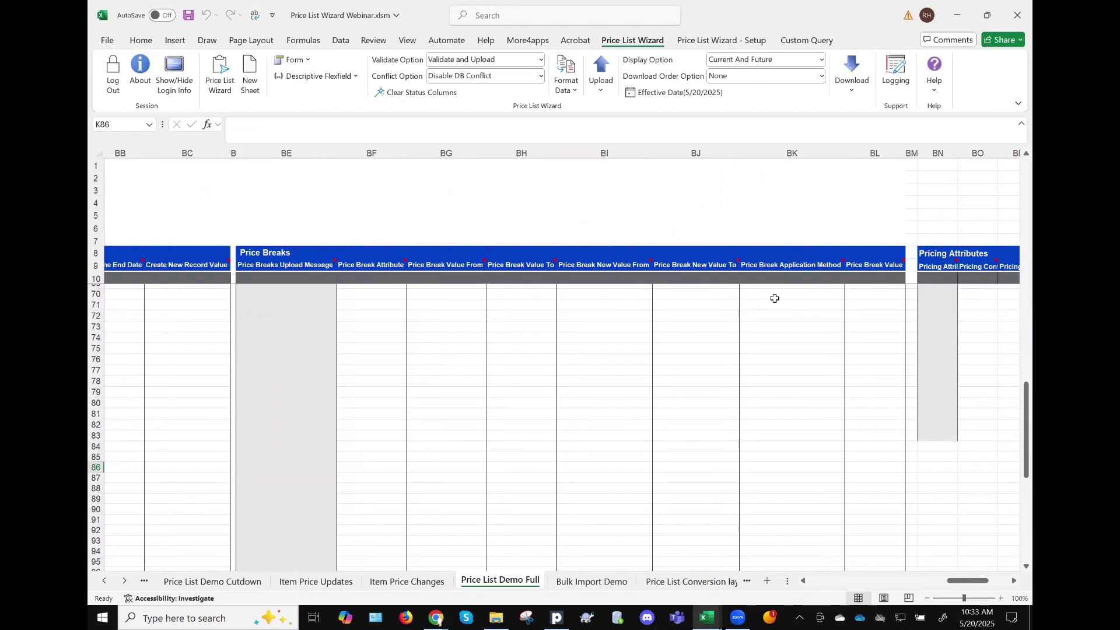
scroll(767, 302, "up", 1)
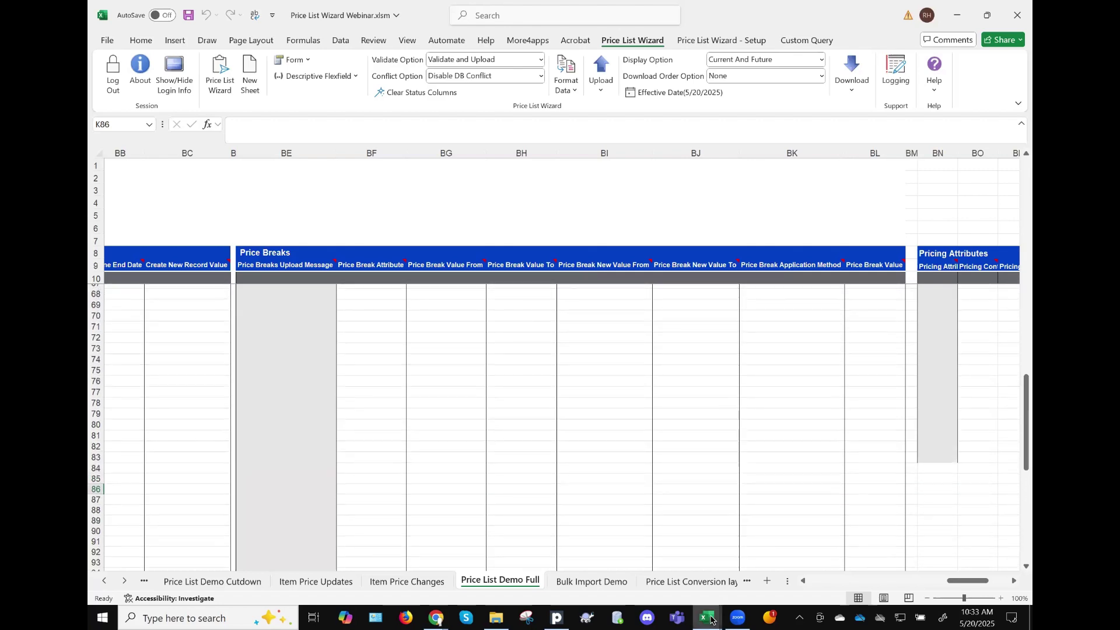
Switch to the Purchase Order Wizard 4.5.98 workbook and review the Line Information columns on the BPA sheet
mouse_move(711, 619)
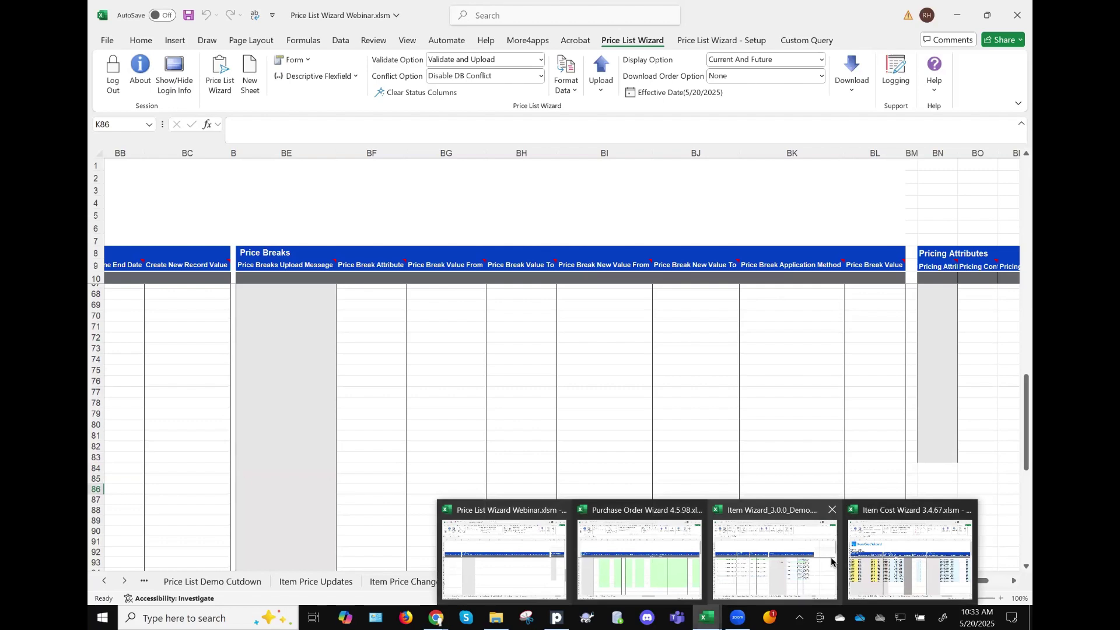
left_click(610, 531)
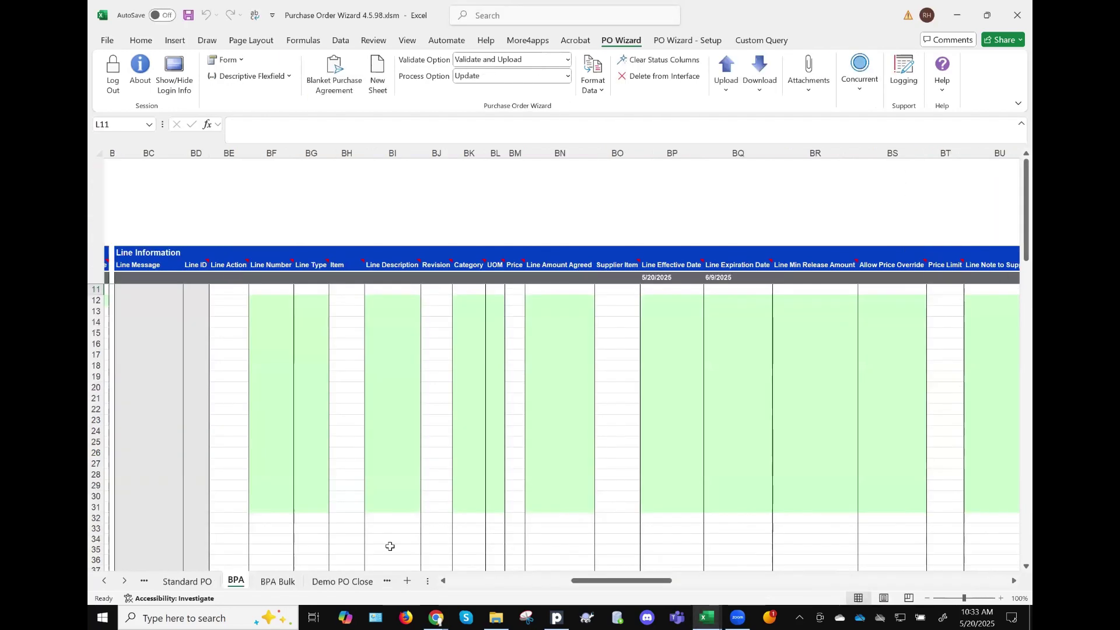
scroll(739, 374, "right", 10)
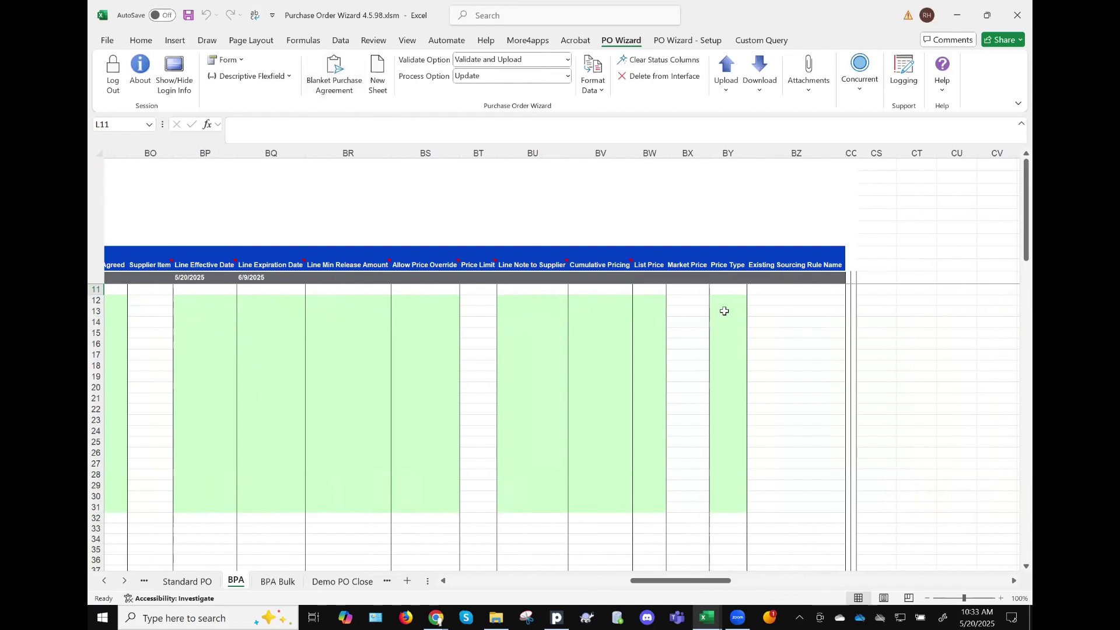
scroll(725, 311, "left", 5)
scroll(726, 311, "left", 4)
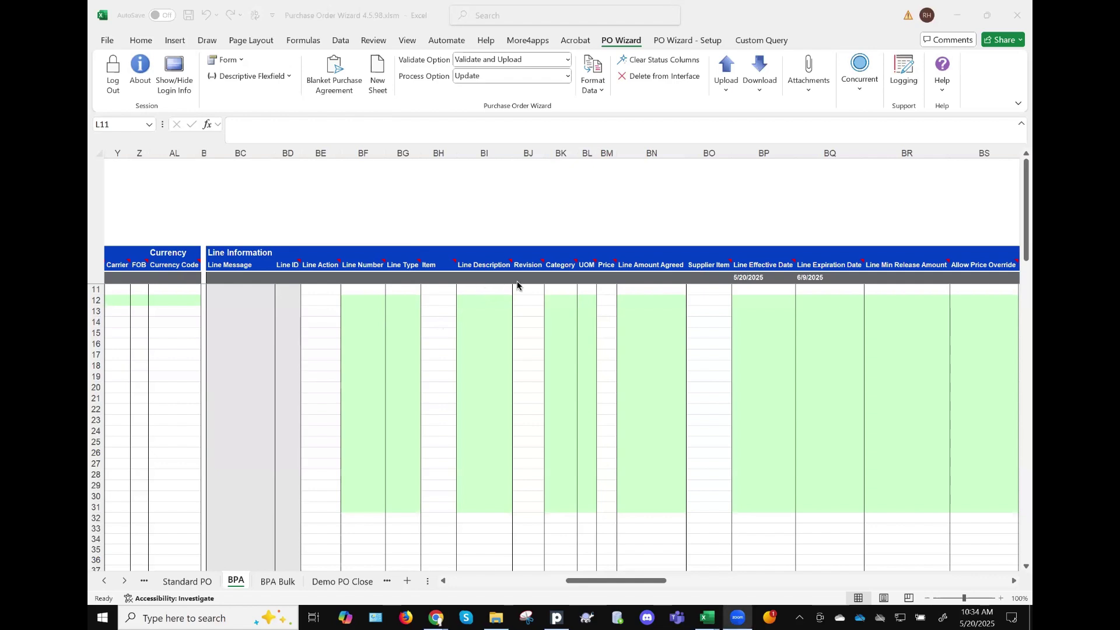
Switch to the Demos folder in File Explorer and select AP Invoice Wizard 10.3.50.xlsm among the files starting with A
left_click(494, 617)
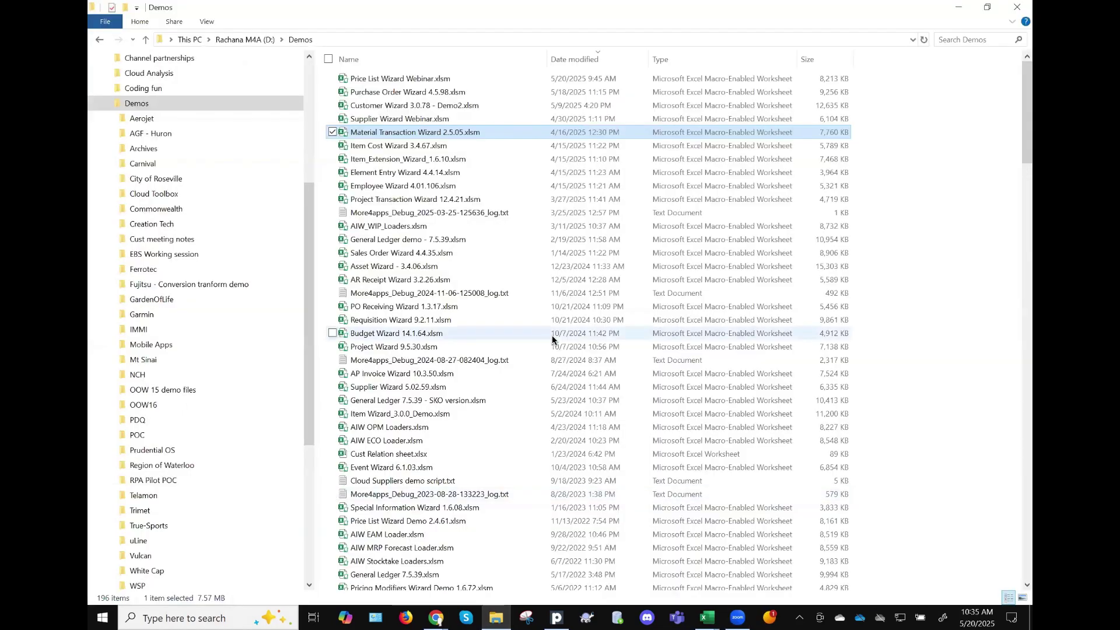
left_click(371, 81)
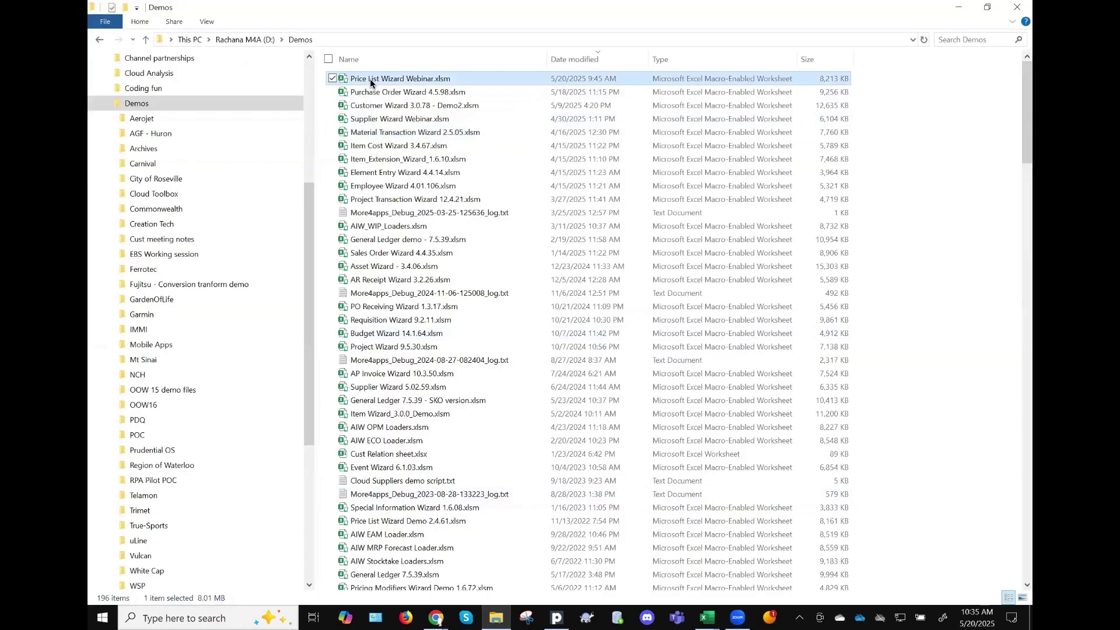
key("a")
key("a")
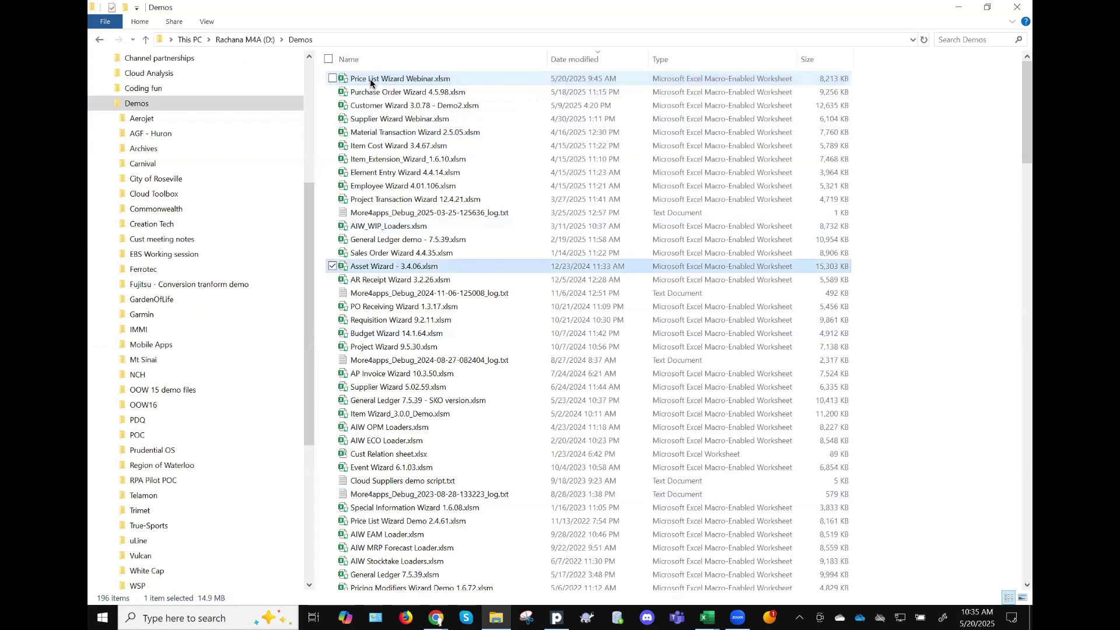
key("a")
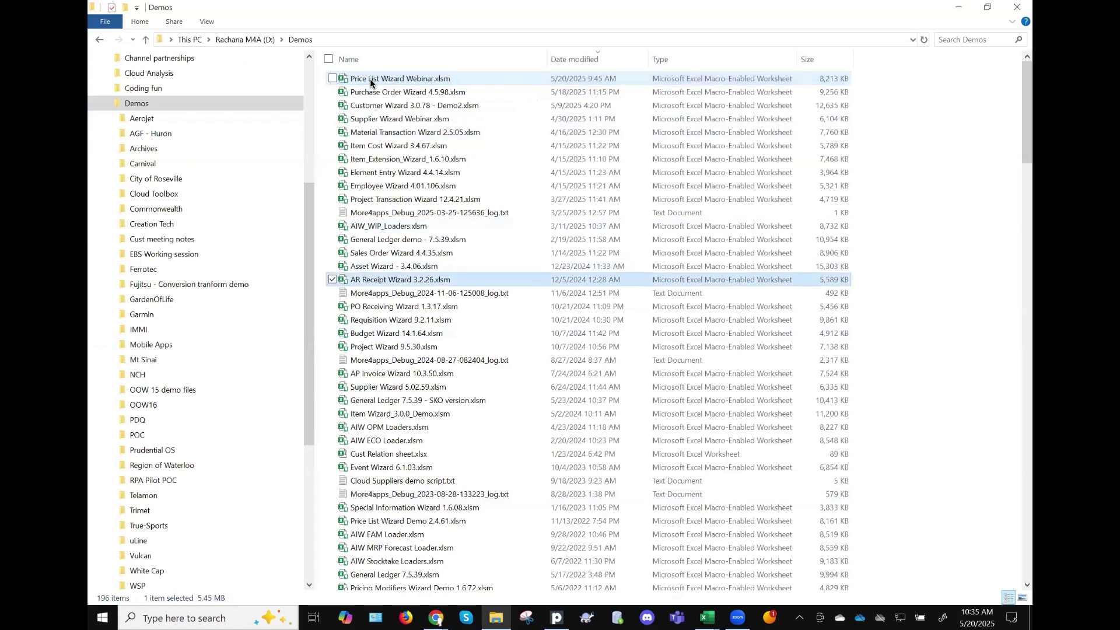
key("a")
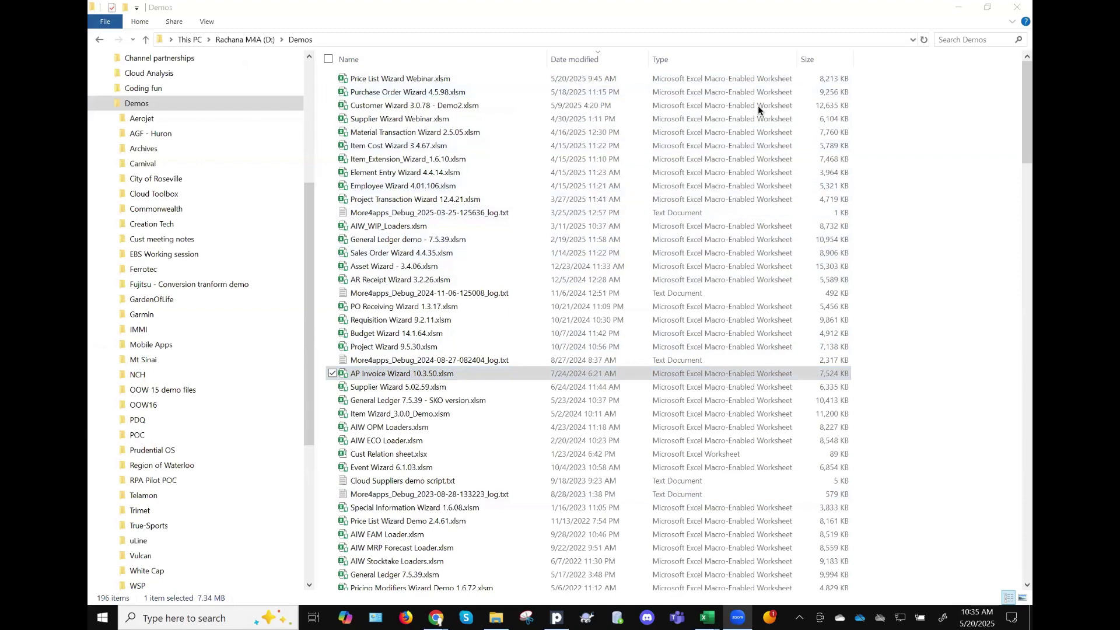
left_click(766, 10)
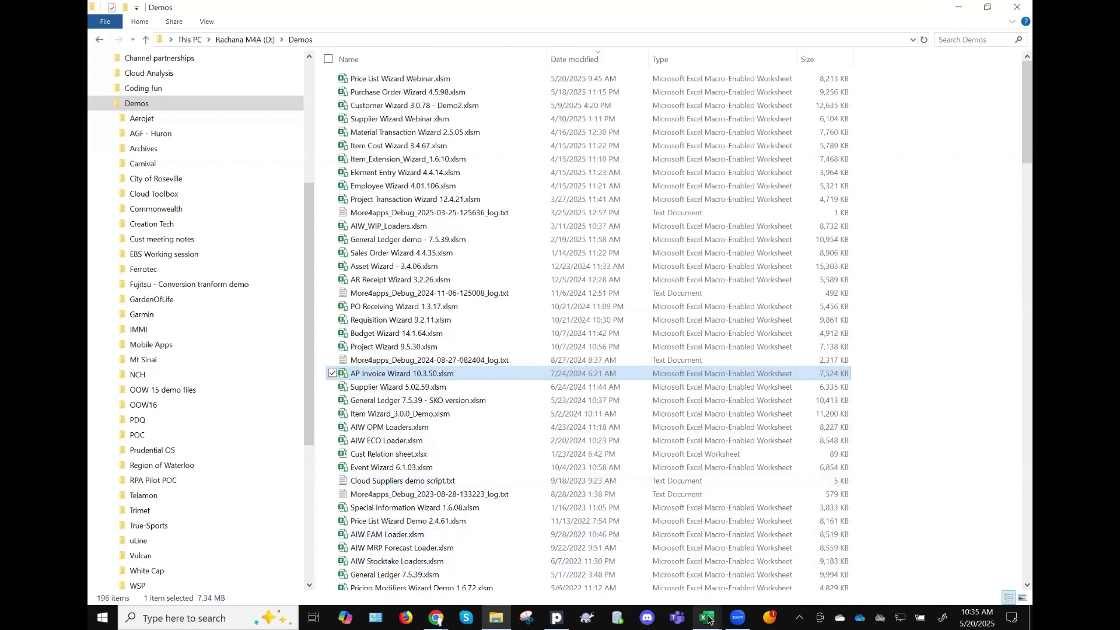
Bring up the Item Cost Wizard 3.4.67 workbook, and switch to the More4apps EBS Toolbox User Guides page in Chrome
mouse_move(709, 619)
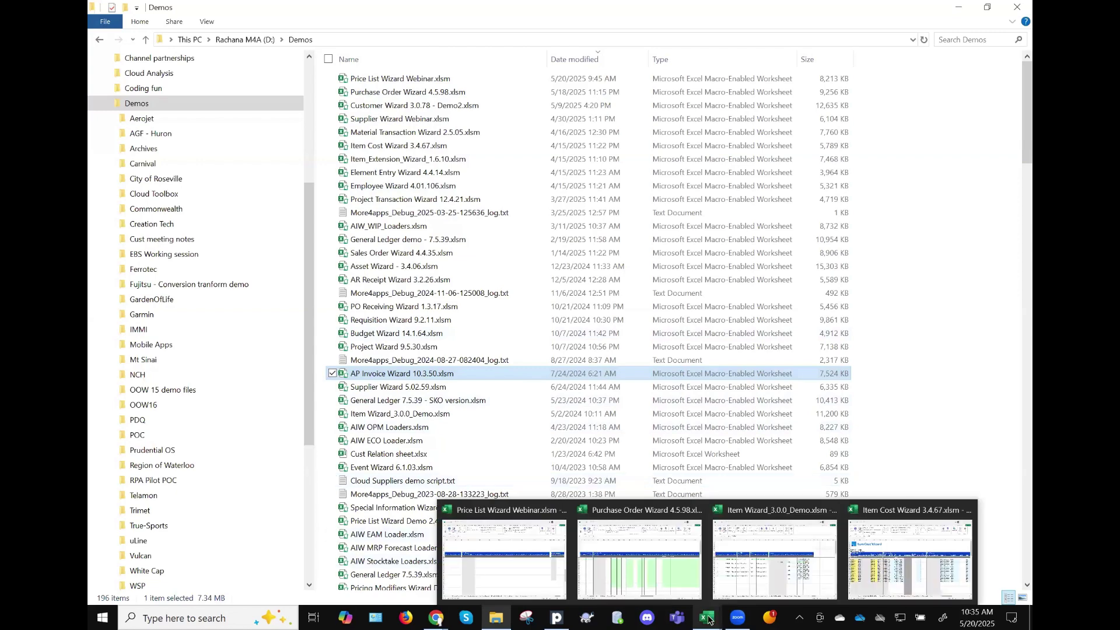
left_click(916, 548)
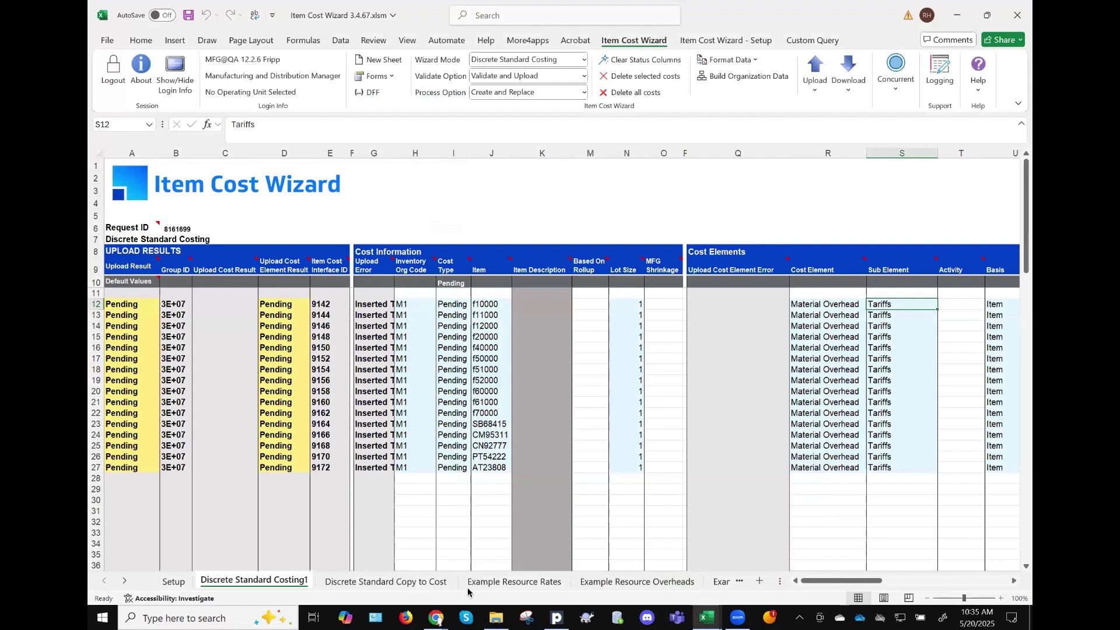
mouse_move(434, 619)
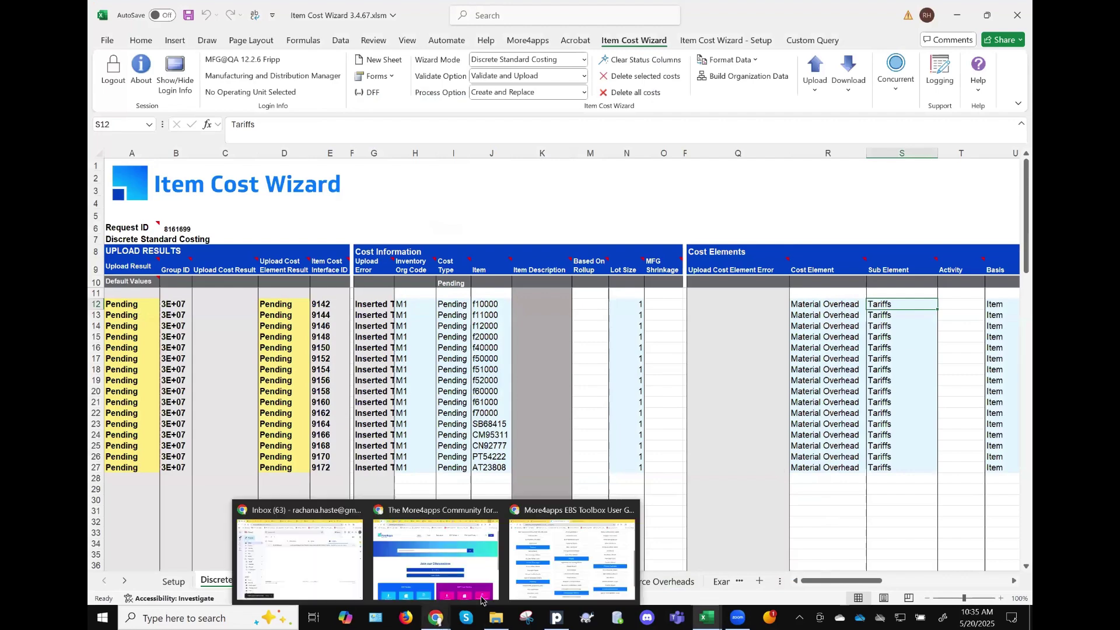
left_click(551, 545)
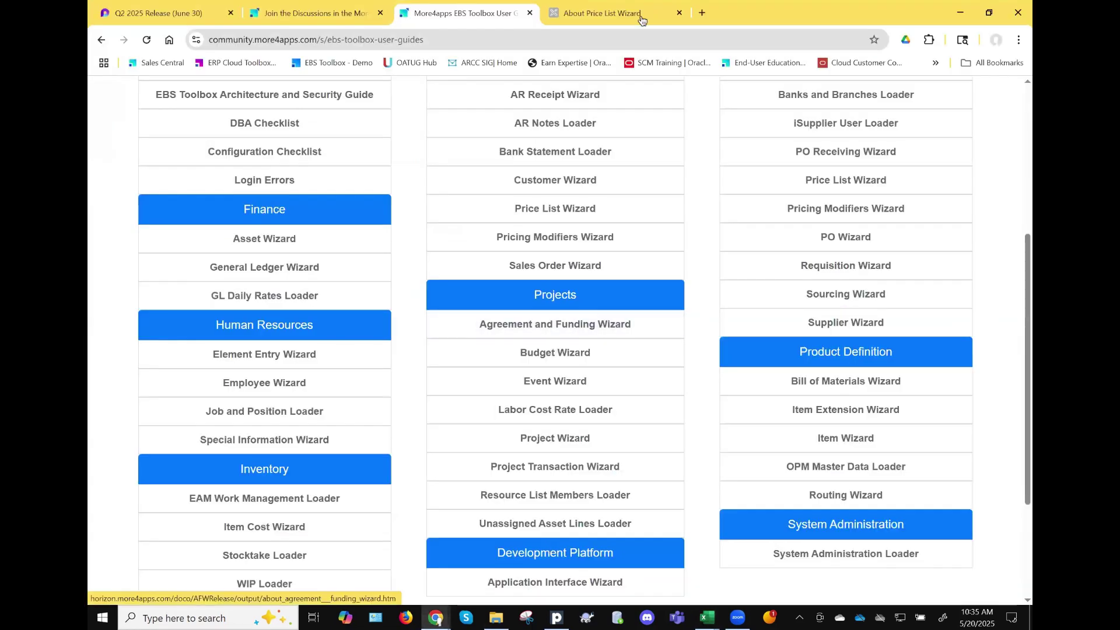
Switch to the More4apps Community Discussions page and look over the most recent question and its answer
left_click(366, 18)
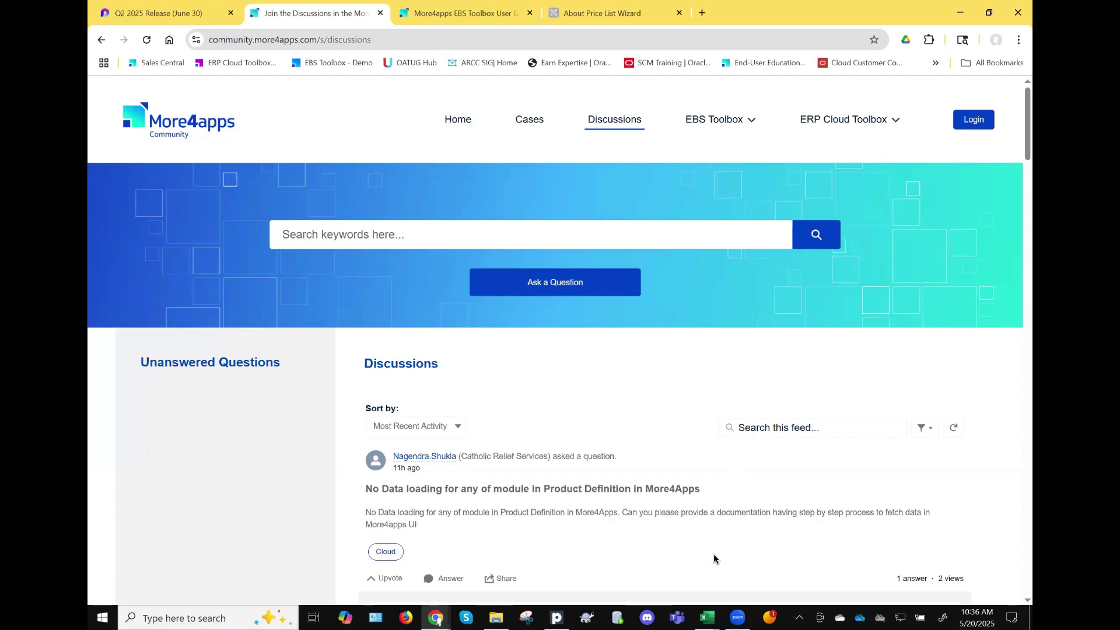
scroll(745, 467, "down", 2)
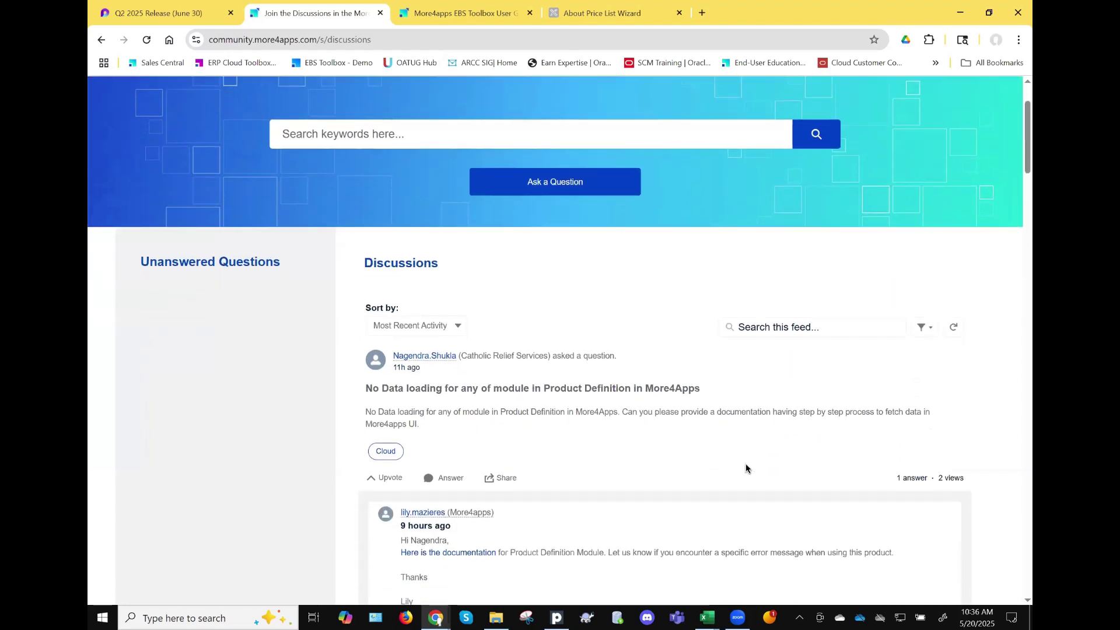
scroll(746, 468, "up", 2)
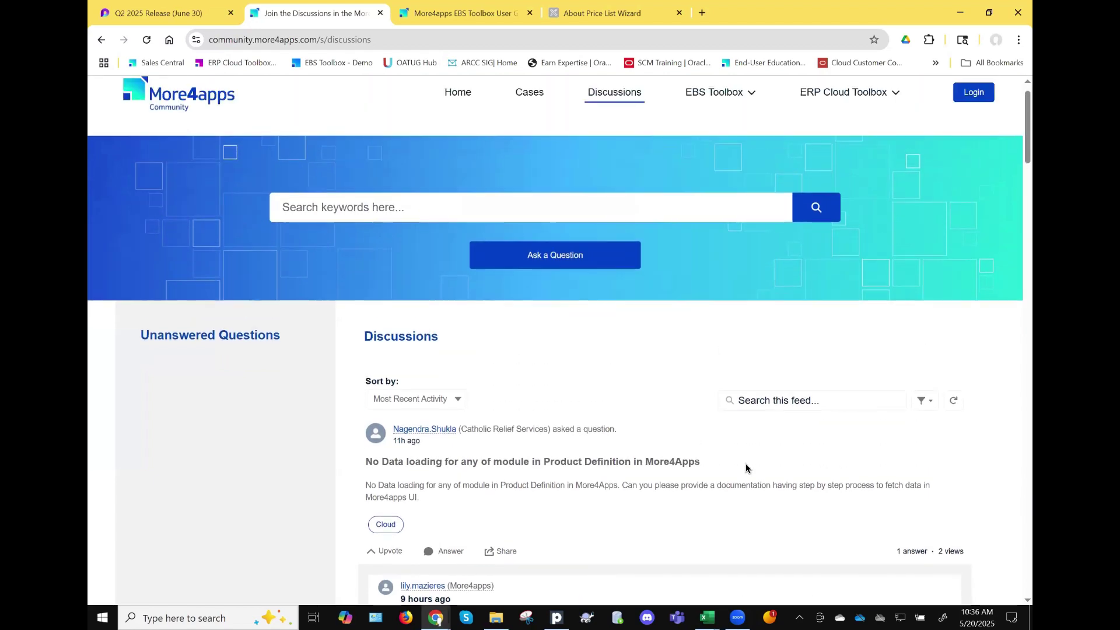
scroll(743, 470, "up", 1)
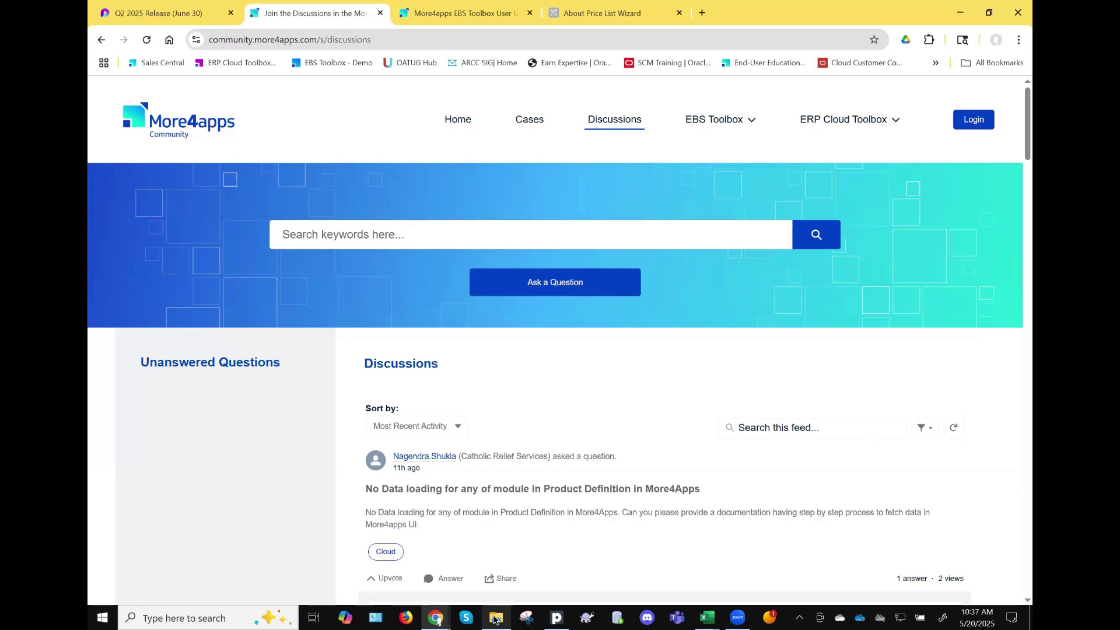
Bring up the Demos folder in File Explorer and minimize its window to return to the browser
mouse_move(494, 620)
left_click(503, 502)
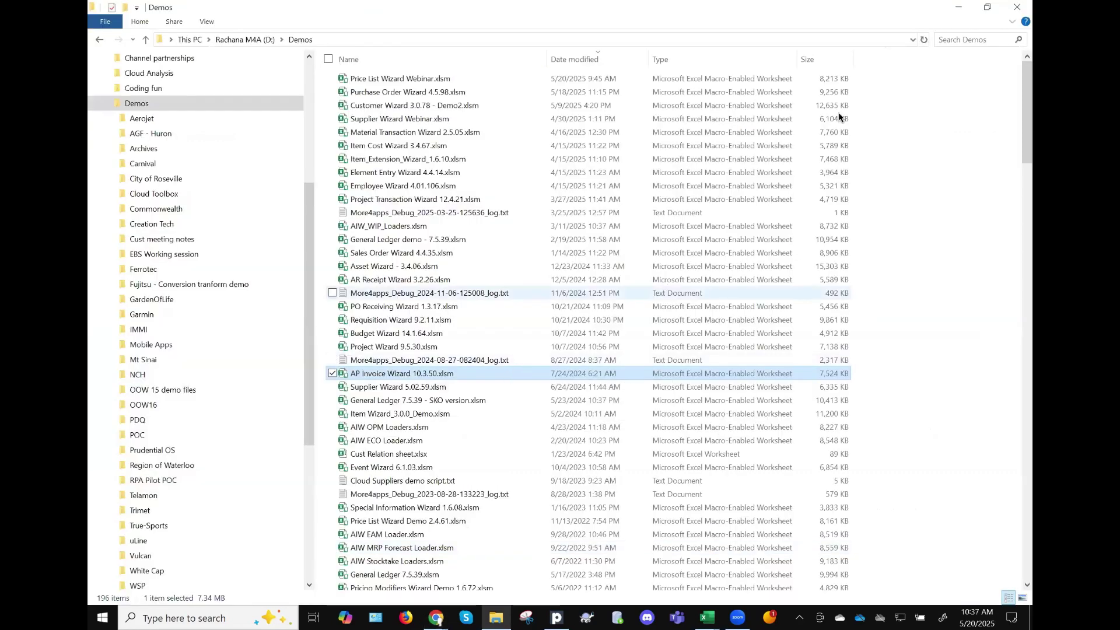
left_click(959, 7)
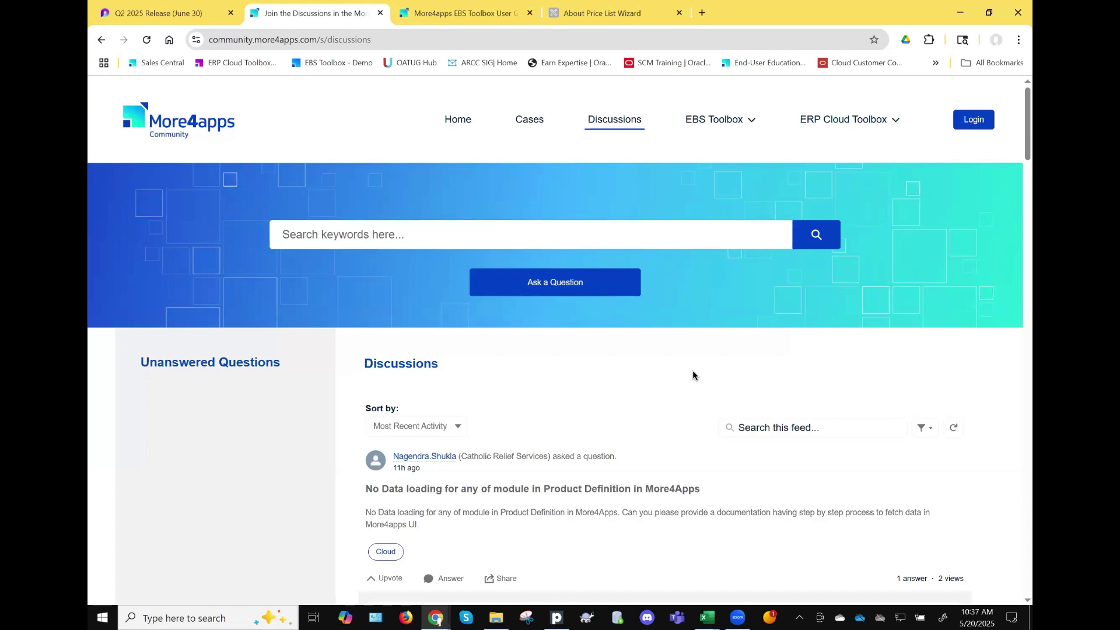
Go to the More4apps Community home page and view the Join our Discussions, EBS Toolbox and ERP Cloud Toolbox sections
left_click(458, 119)
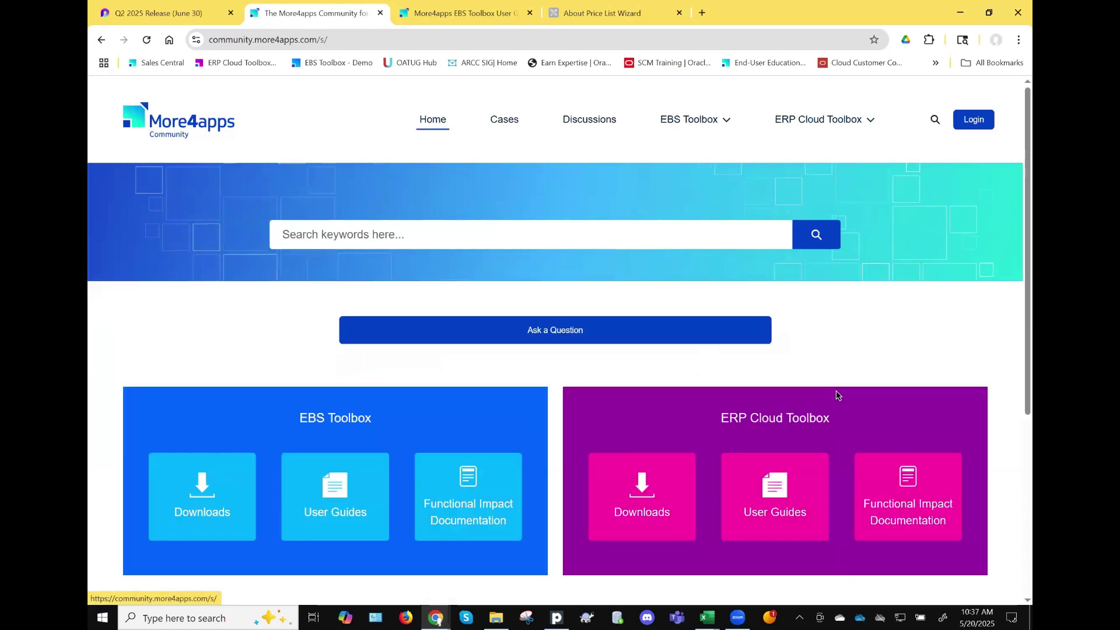
scroll(836, 395, "down", 1)
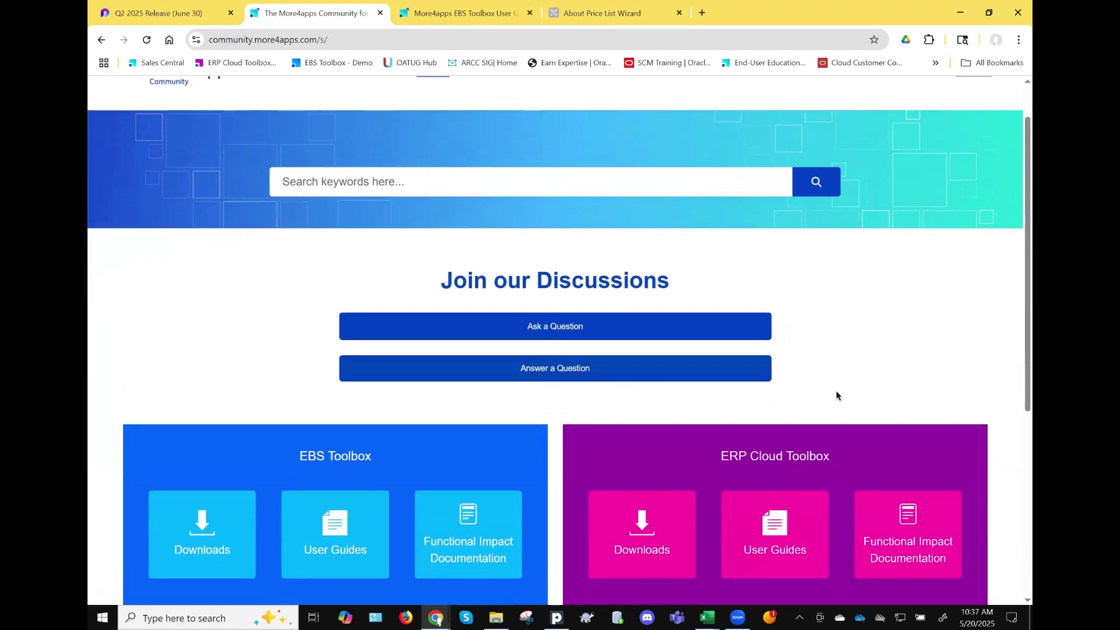
scroll(836, 395, "down", 1)
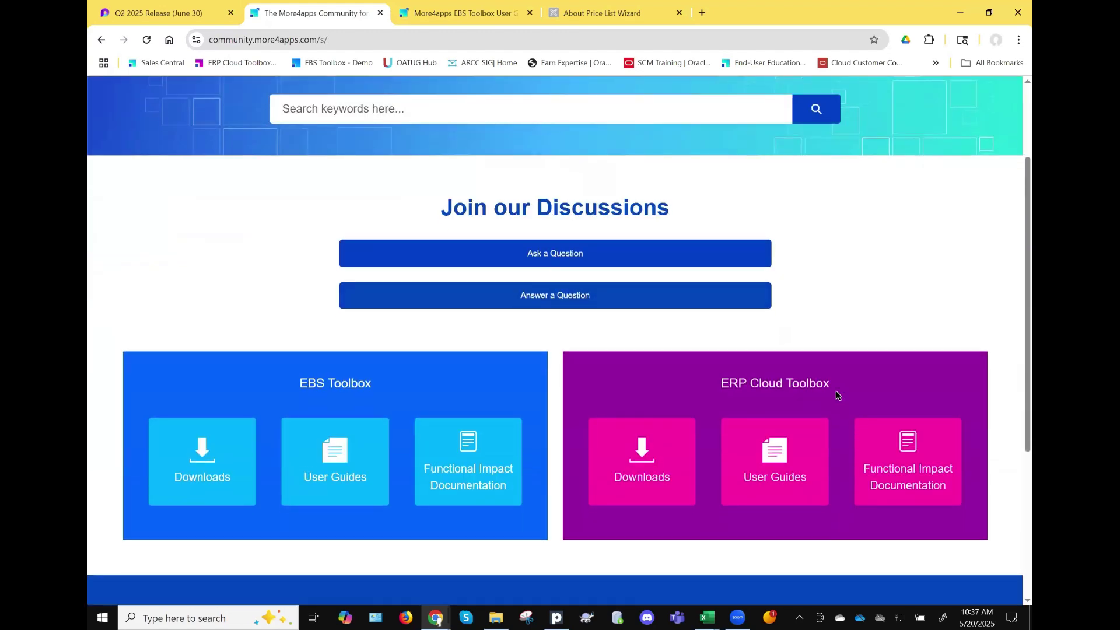